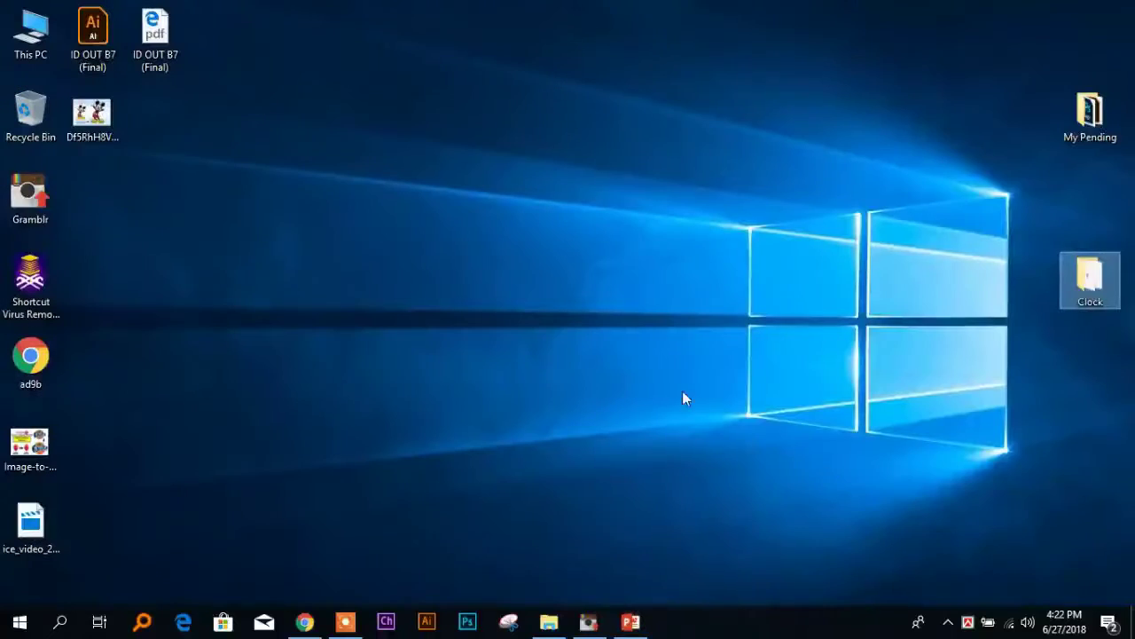
Drag the four clock images from the Clock folder onto slide 3 in PowerPoint
left_click(549, 631)
mouse_move(401, 126)
left_mouse_down()
mouse_move(650, 626)
mouse_move(526, 338)
left_mouse_up()
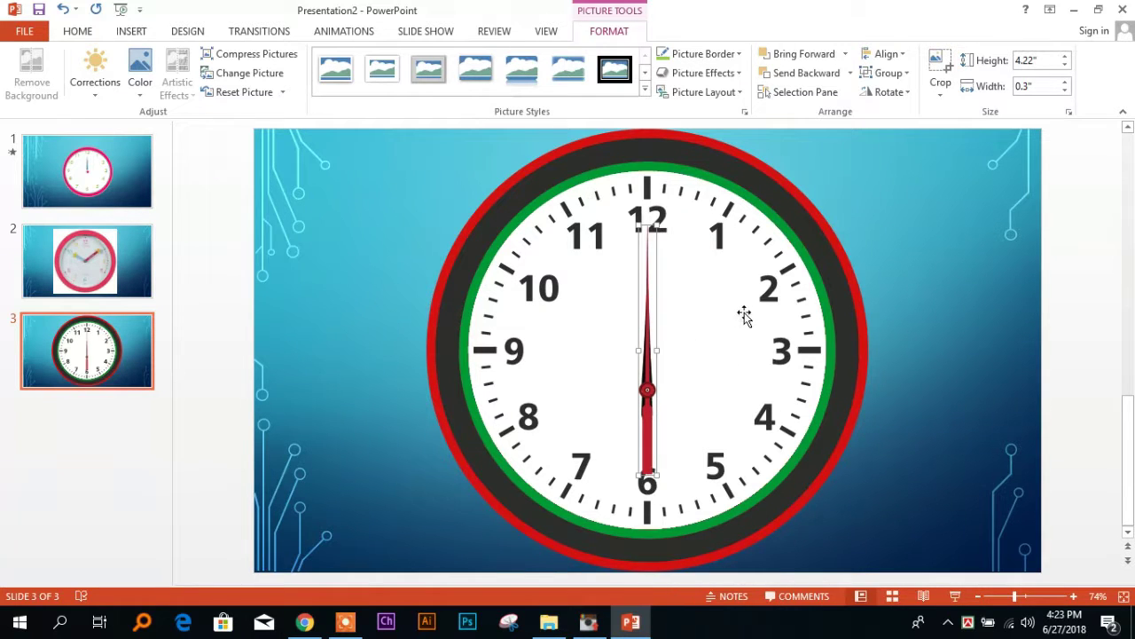
Move the red hand aside and park both black hands side by side, left of centre
left_click(684, 323)
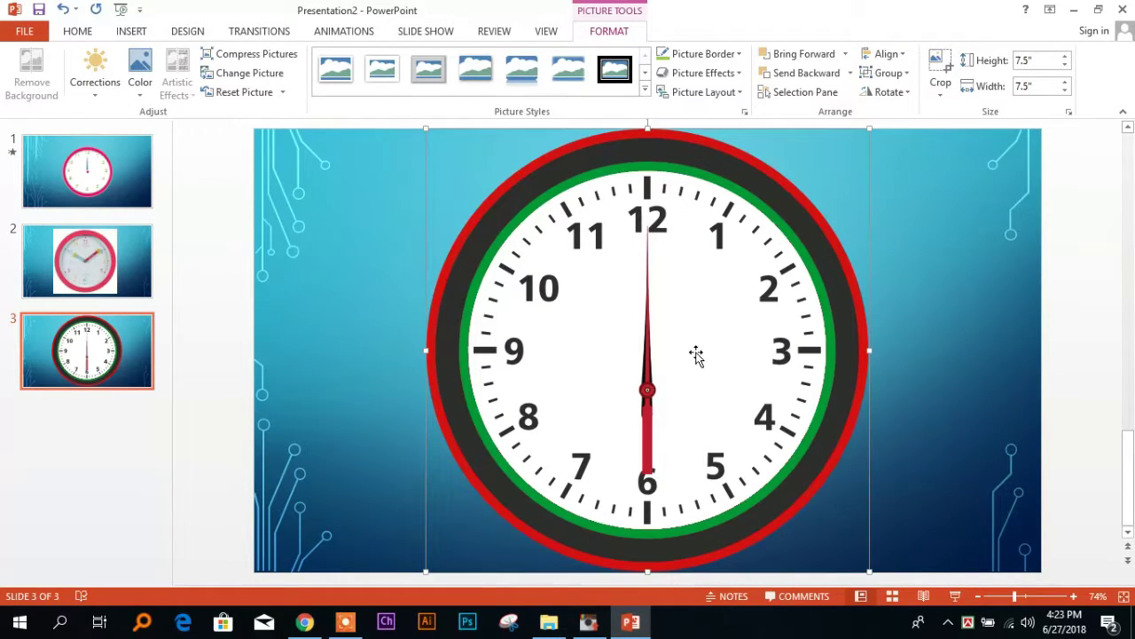
left_click(646, 392)
left_click_drag(645, 392, 743, 351)
left_click(648, 374)
left_click_drag(620, 378, 577, 362)
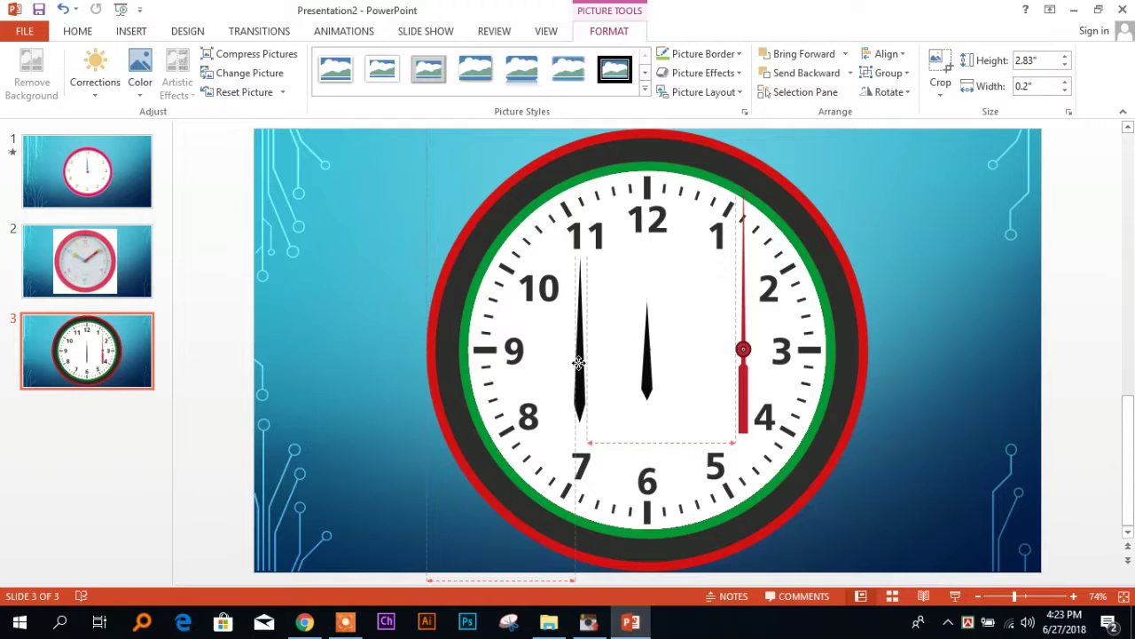
left_click_drag(578, 362, 579, 362)
left_click(648, 374)
left_click_drag(648, 374, 623, 359)
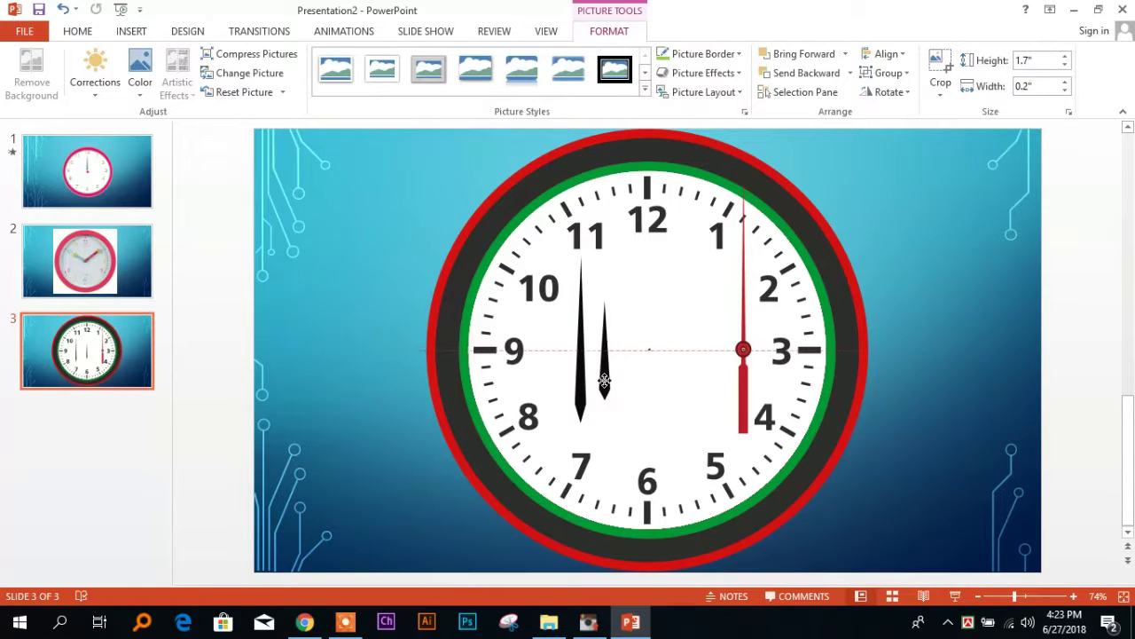
left_click_drag(622, 359, 602, 391)
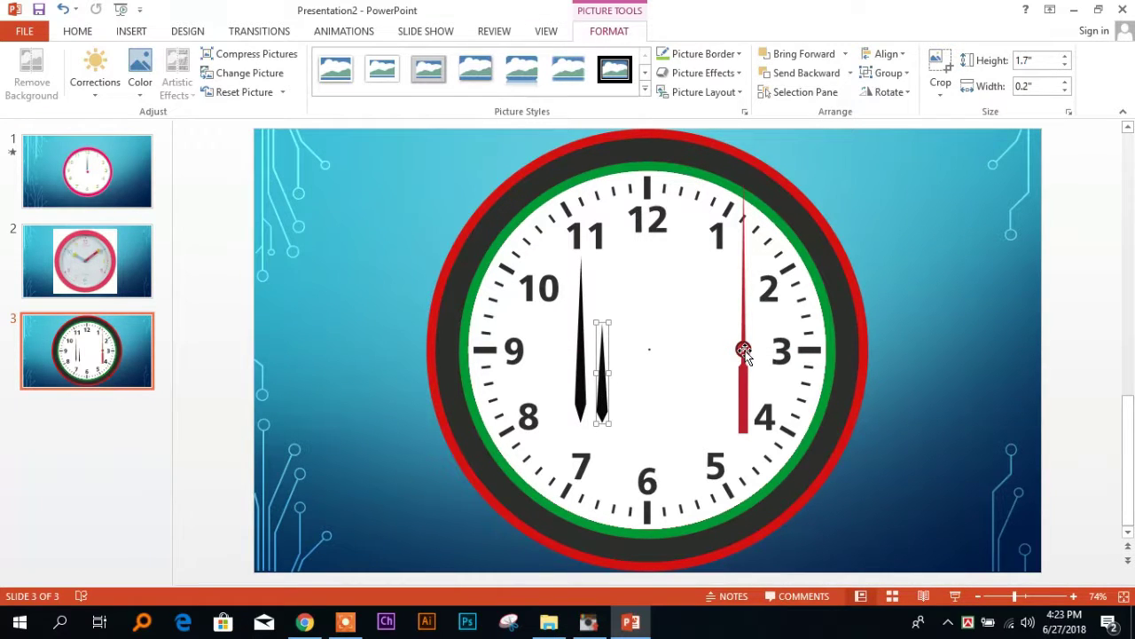
Return the red hand to 12, align-centre it with the clock face, then nudge it right
scroll(743, 351, "up", 3, "ctrl")
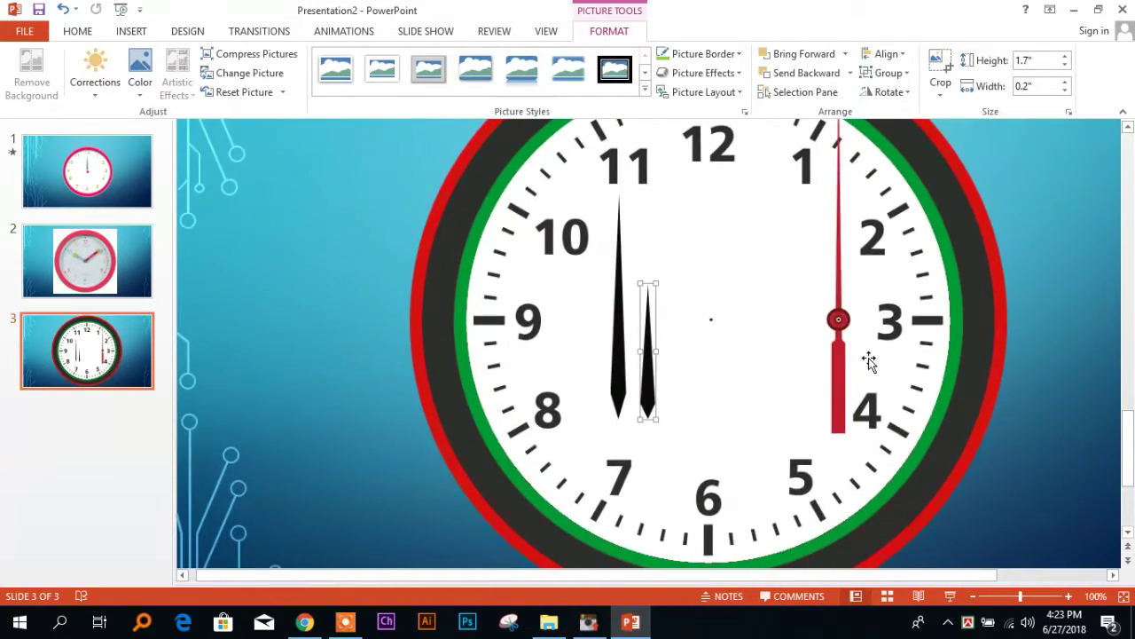
scroll(823, 393, "up", 1)
left_click_drag(834, 397, 711, 400)
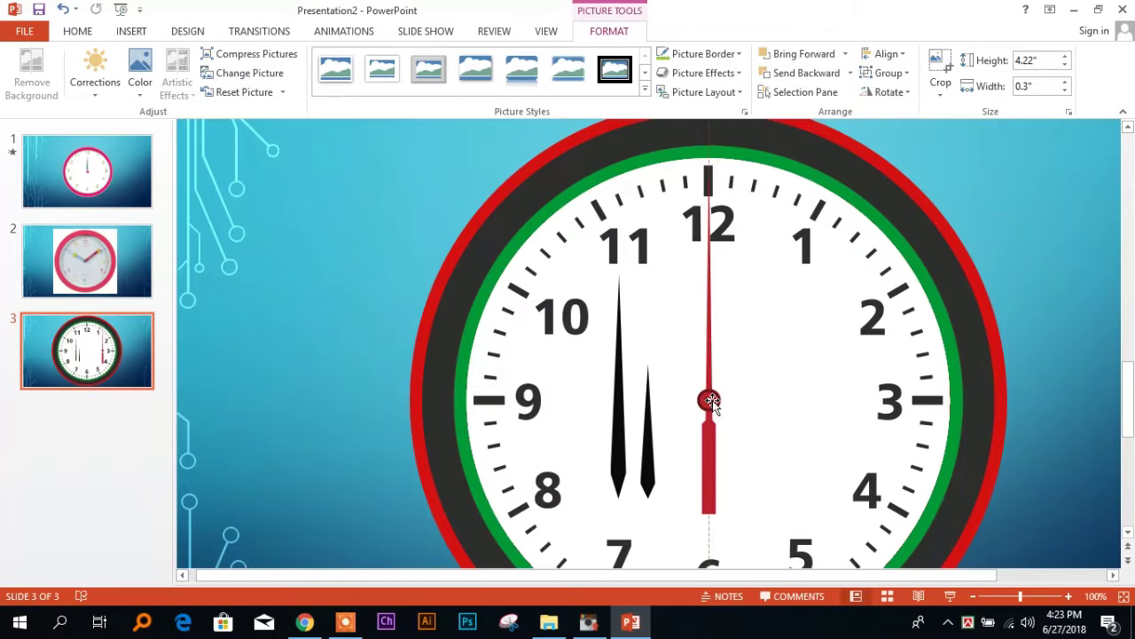
left_click(917, 239, "shift")
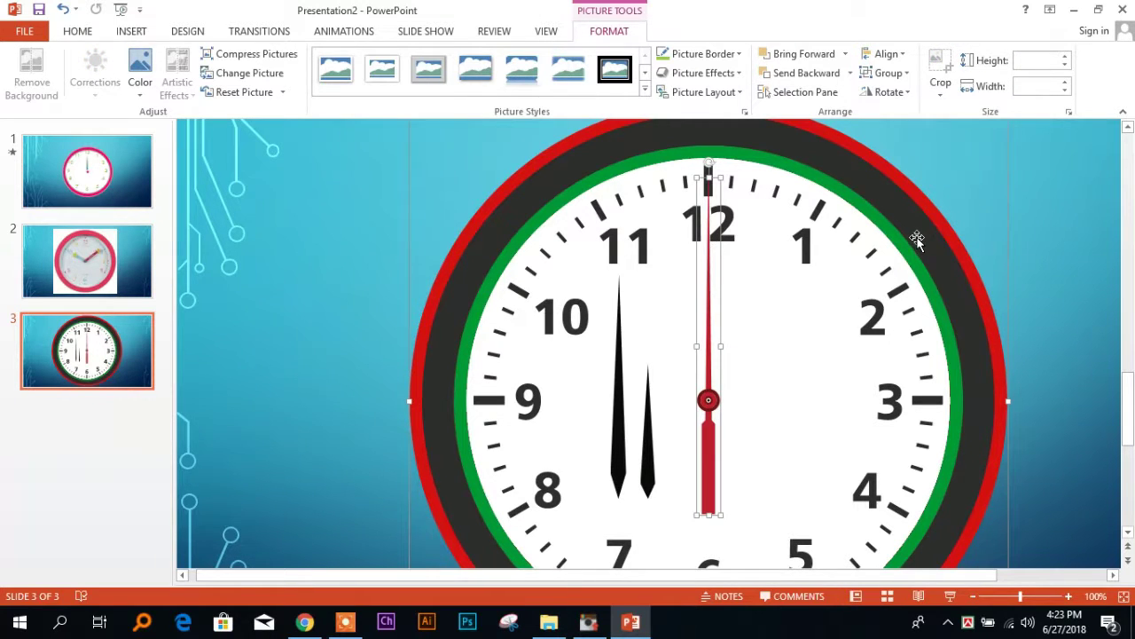
left_click(883, 53)
left_click(872, 97)
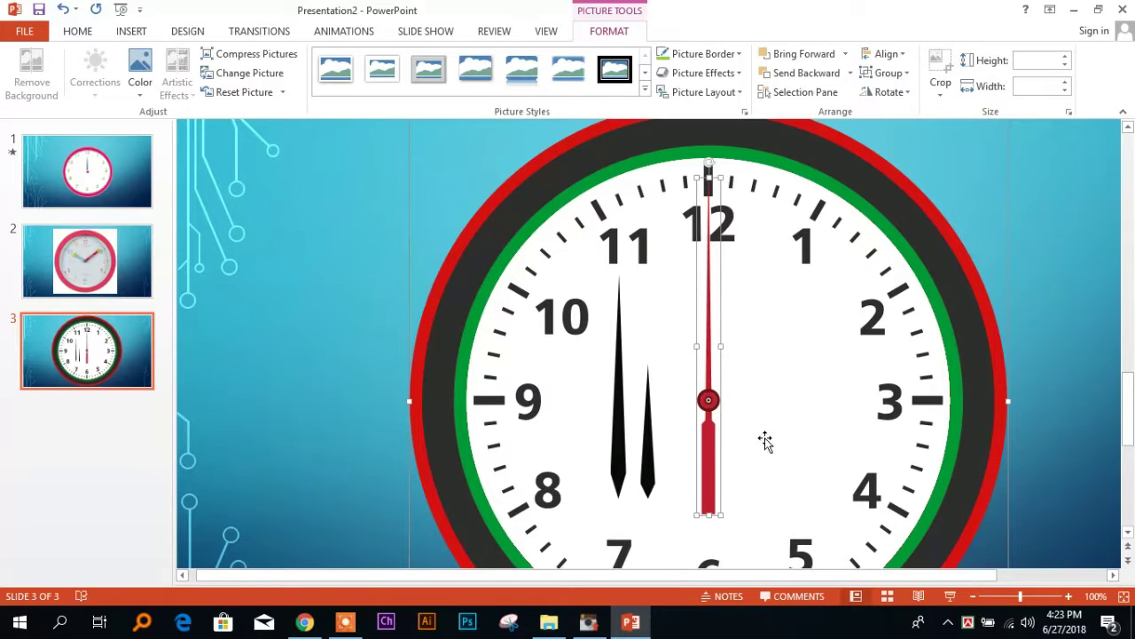
key("Escape")
left_click_drag(709, 400, 761, 400)
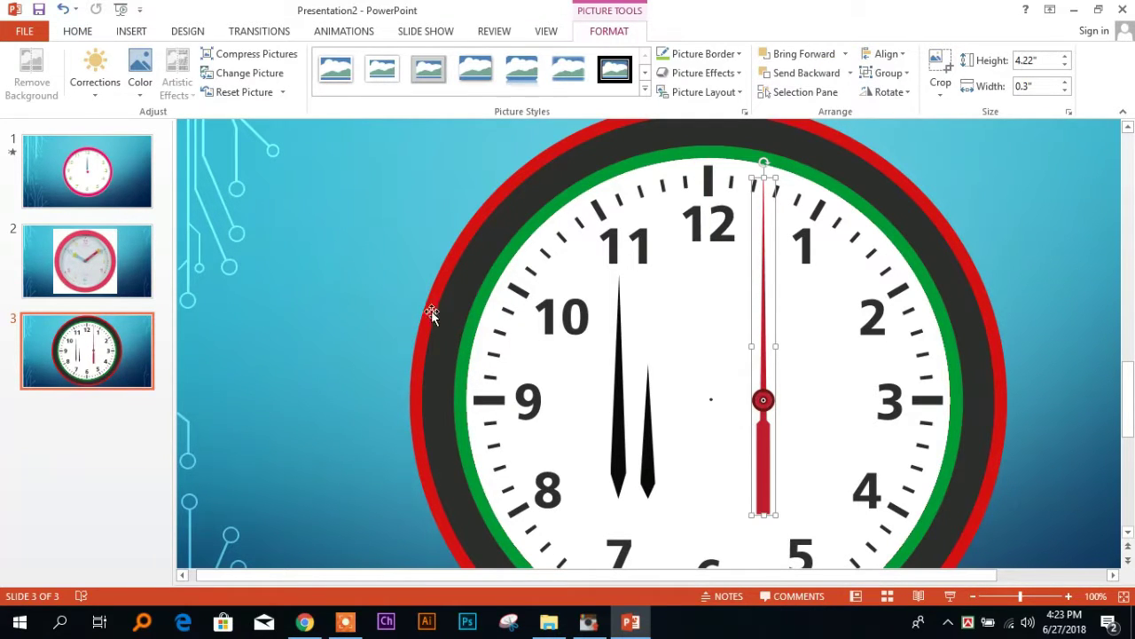
Draw a straight guide line from the clock centre toward the 9
left_click(79, 32)
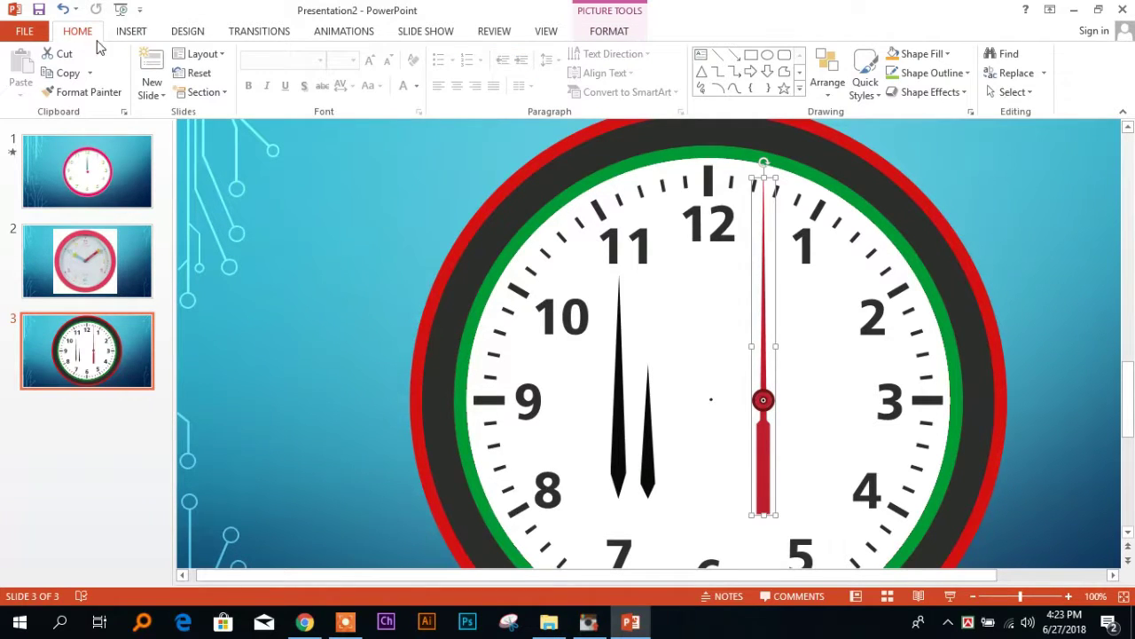
left_click(131, 32)
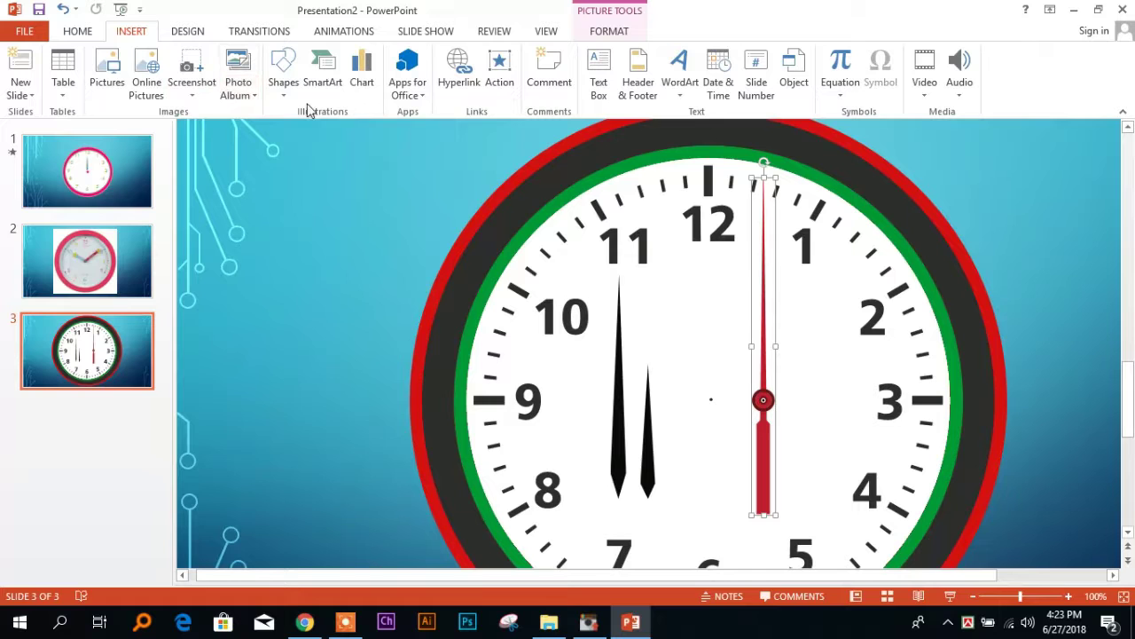
left_click(284, 85)
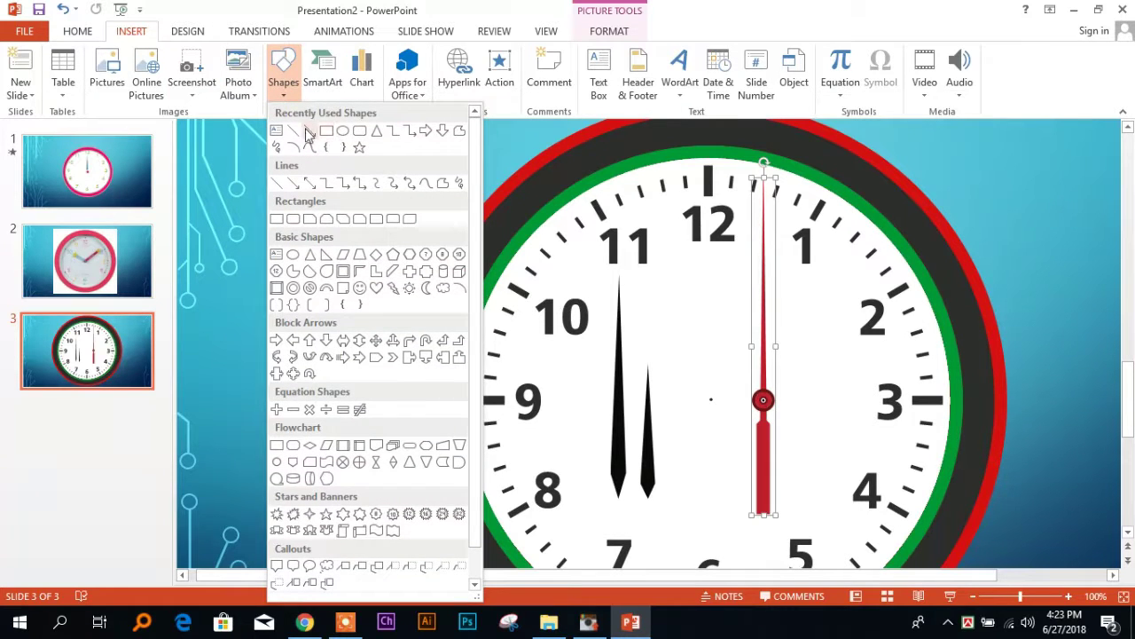
left_click(294, 132)
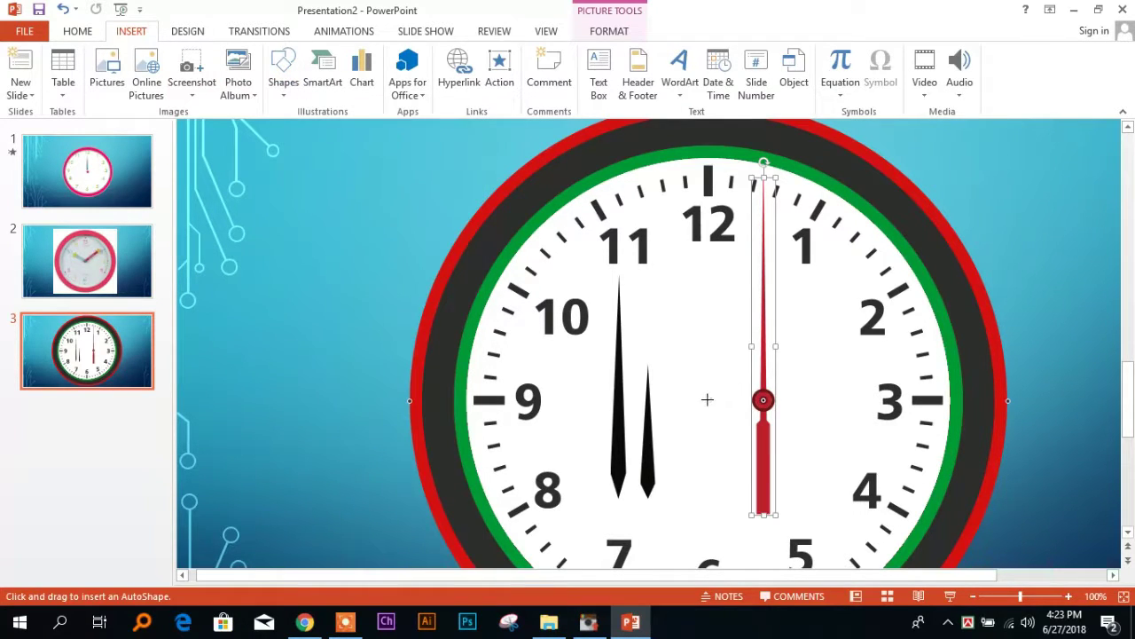
left_click_drag(711, 399, 379, 400)
Fine-tune the guide line's position and move the red hand's pivot onto its end
left_click(765, 401)
scroll(765, 401, "up", 10, "ctrl")
scroll(742, 431, "up", 3, "ctrl")
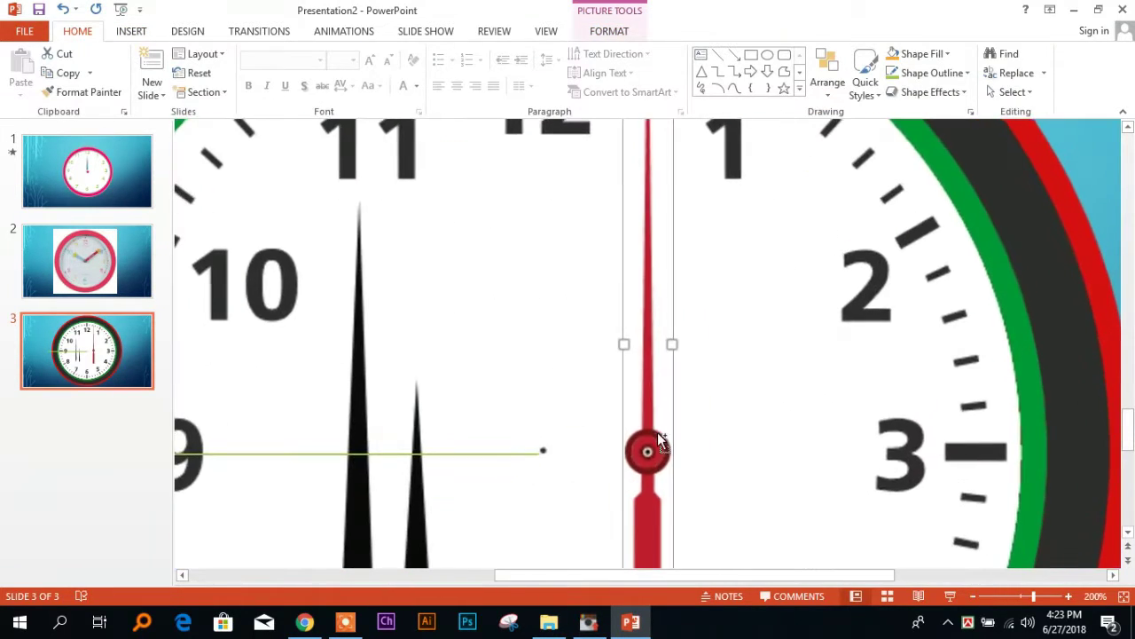
scroll(659, 446, "up", 7, "ctrl")
left_click_drag(451, 507, 452, 503)
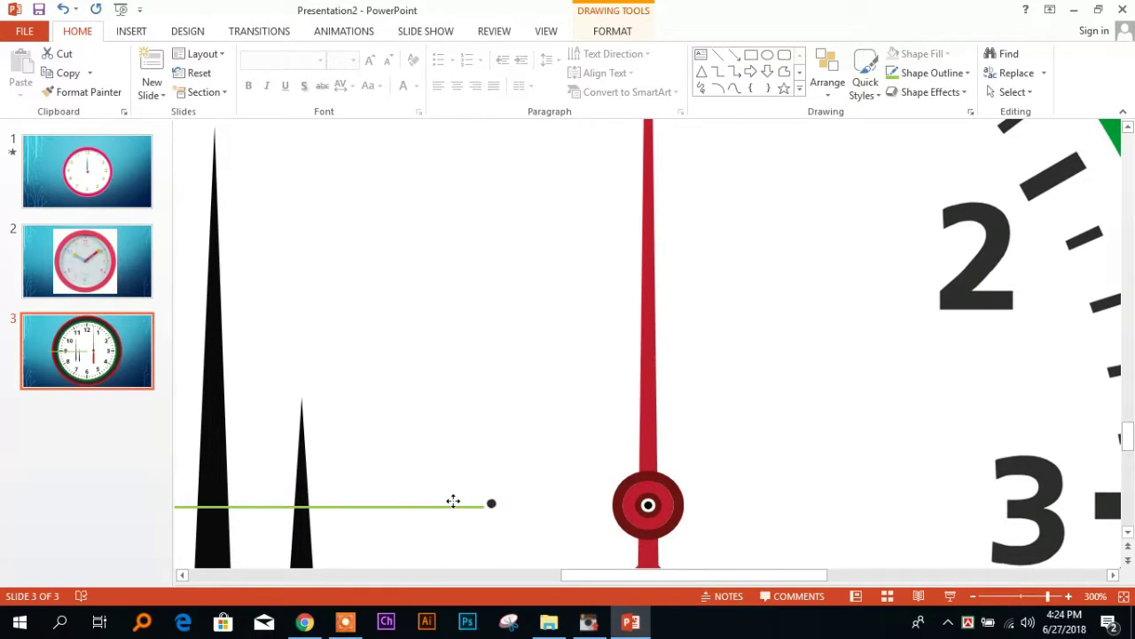
left_click_drag(453, 501, 459, 504)
key("Up")
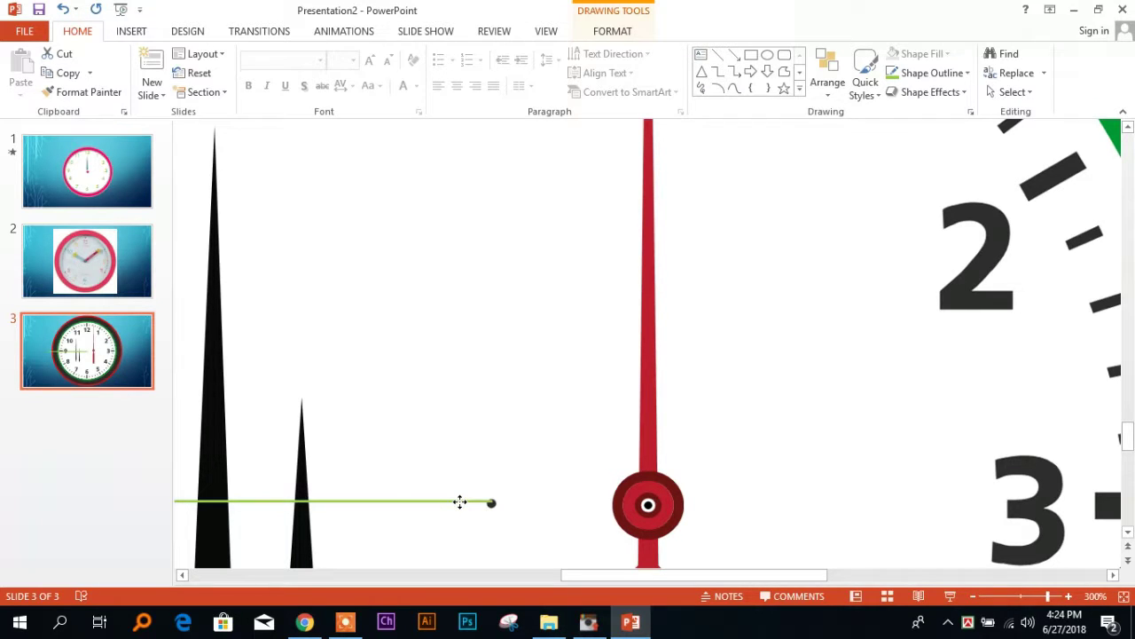
left_click_drag(649, 505, 499, 500)
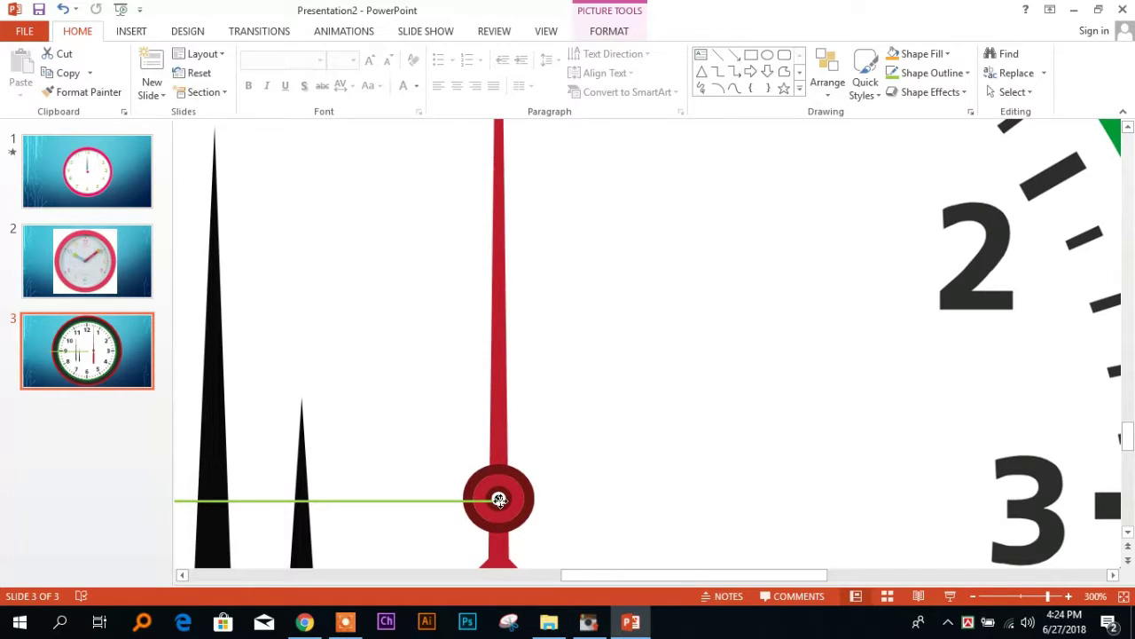
Delete the green guide line from the slide
left_click(388, 503)
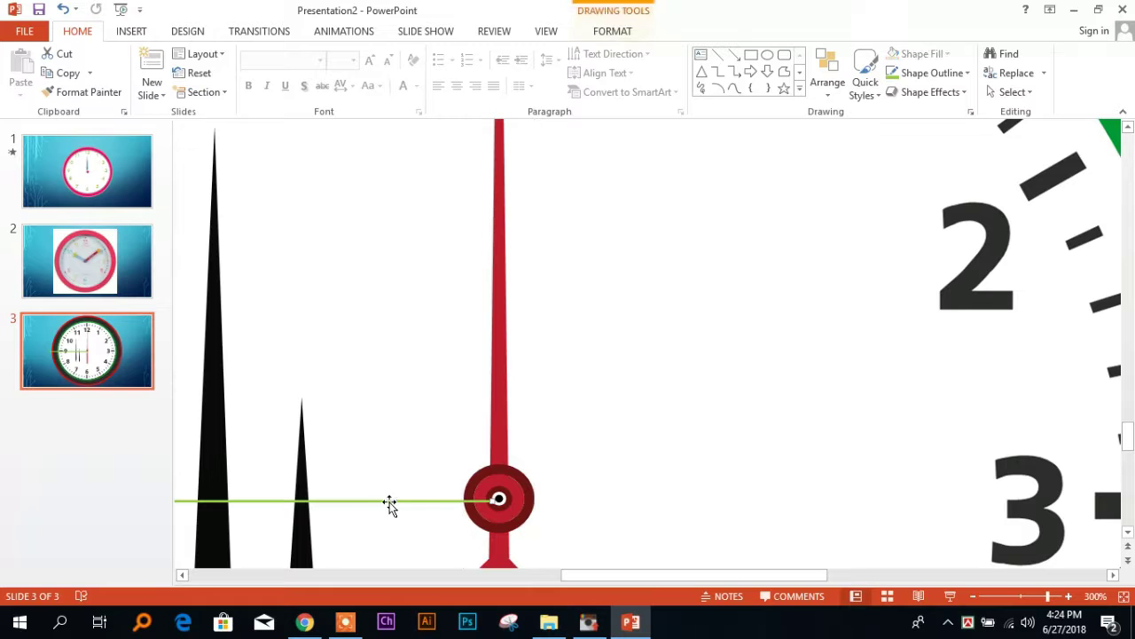
key("Delete")
scroll(475, 502, "down", 2)
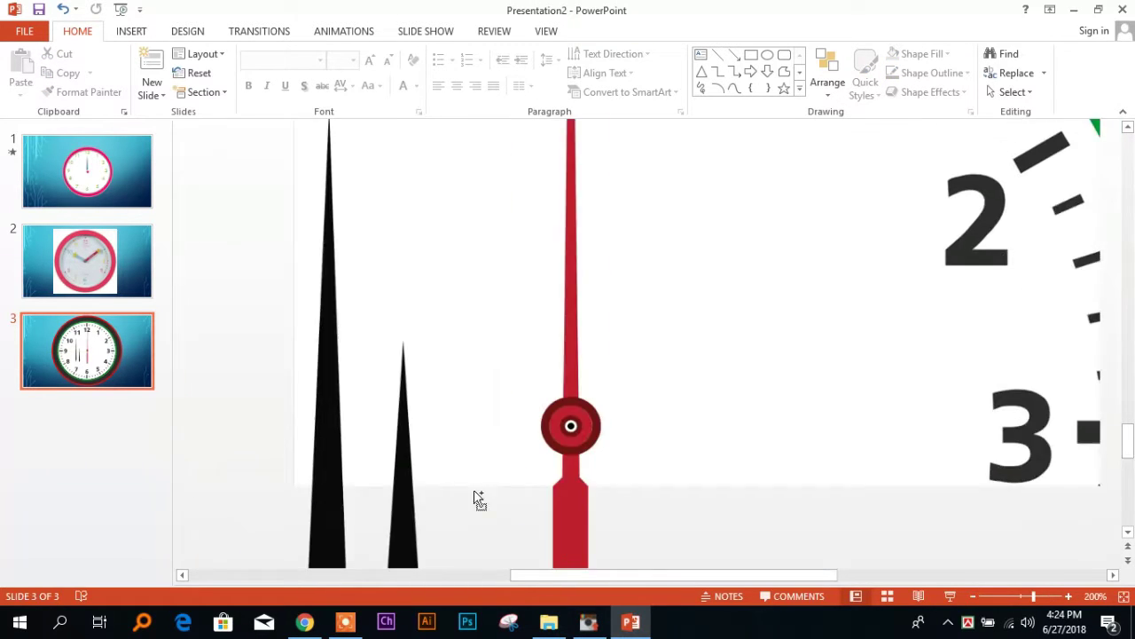
scroll(473, 490, "down", 3)
scroll(474, 489, "up", 3)
scroll(523, 451, "down", 2)
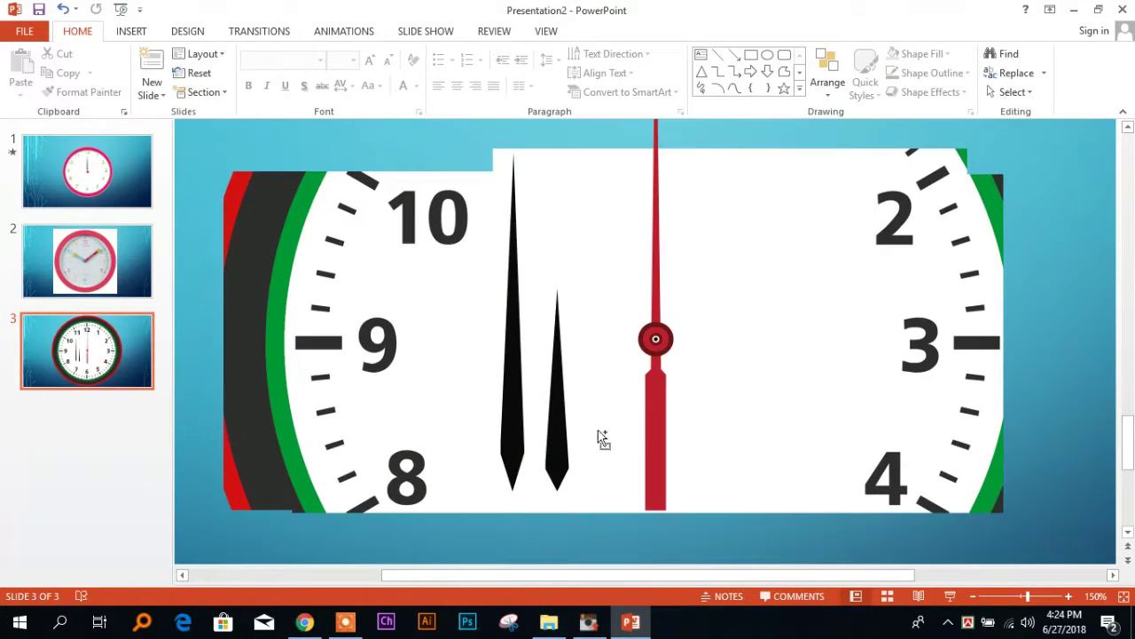
scroll(664, 435, "down", 1)
scroll(674, 427, "down", 1)
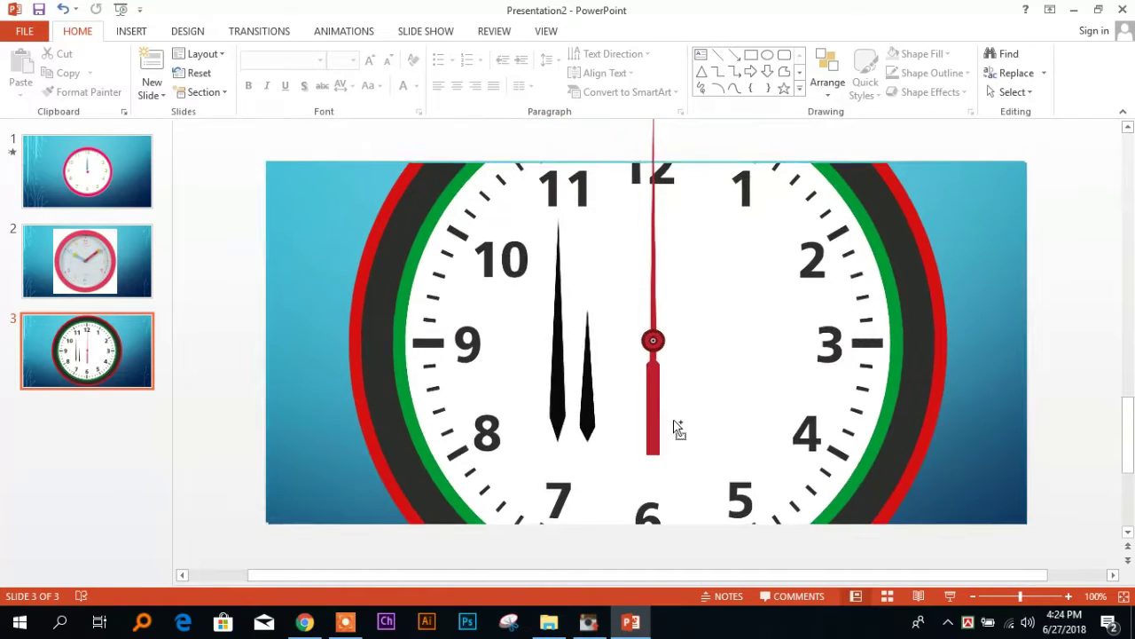
scroll(676, 428, "down", 1)
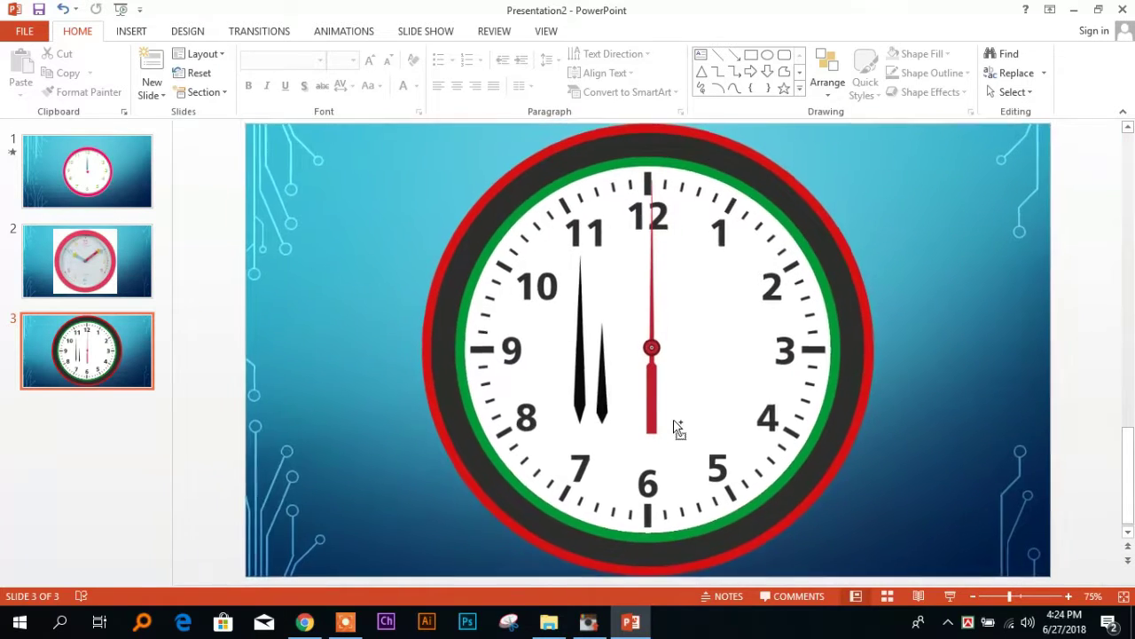
Centre the red second hand horizontally on the clock face
left_click(653, 348)
left_click(701, 156, "shift")
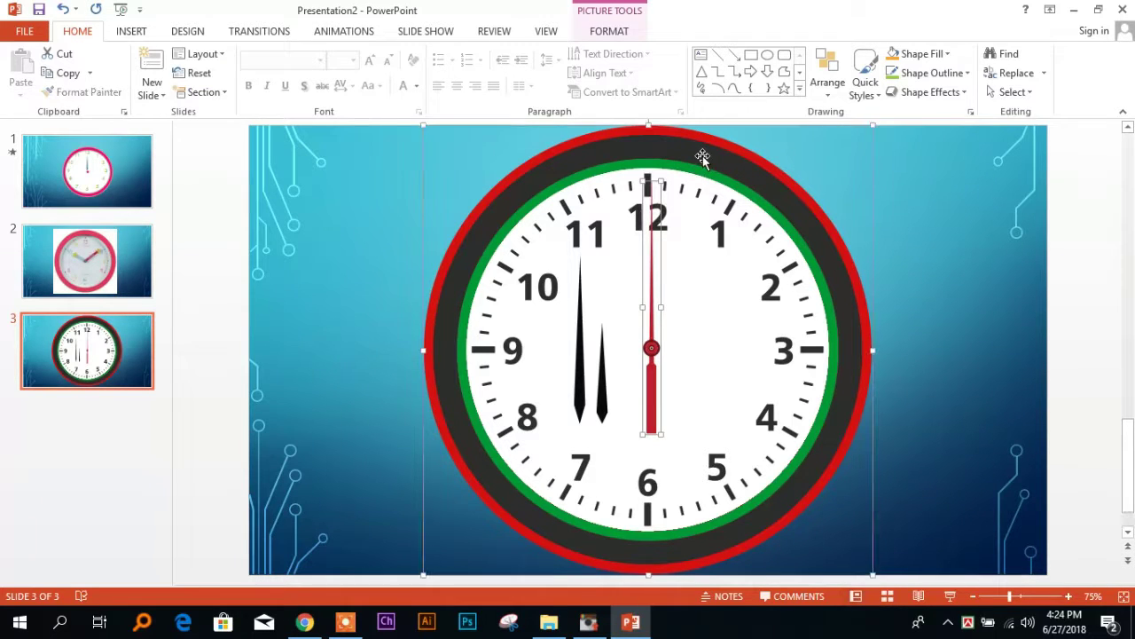
left_click(626, 33)
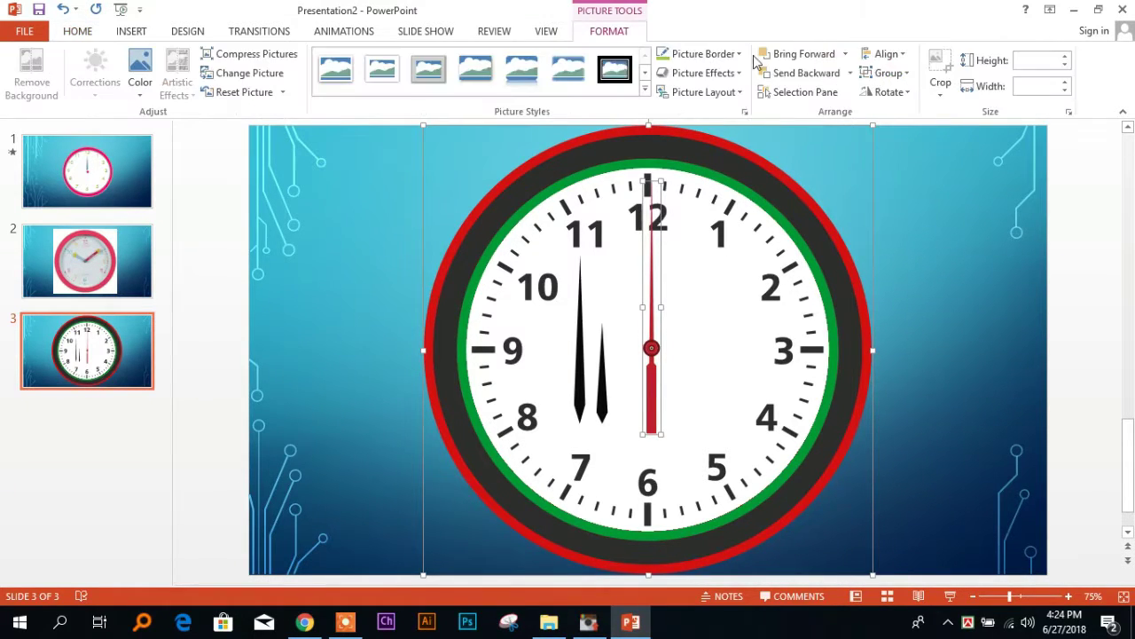
left_click(887, 73)
left_click(886, 54)
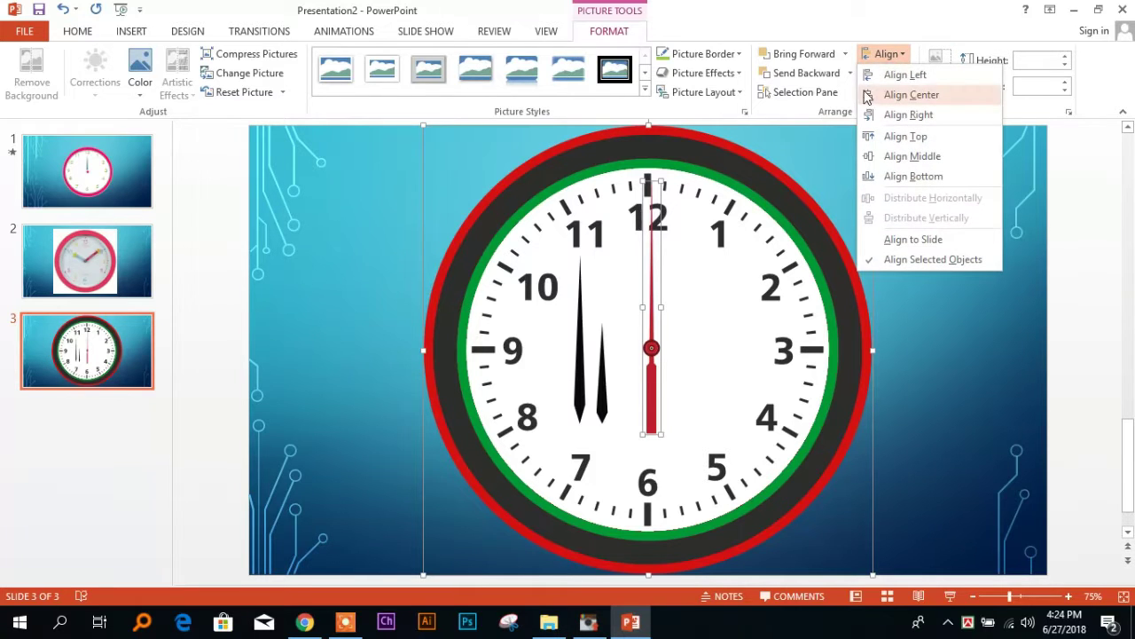
left_click(872, 95)
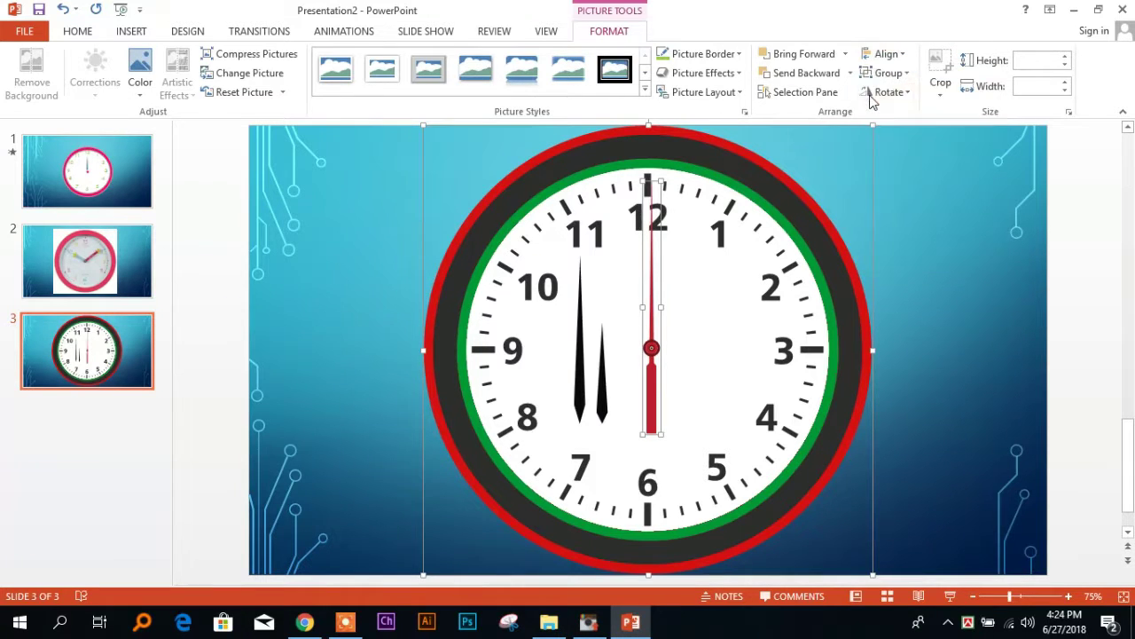
left_click(906, 307)
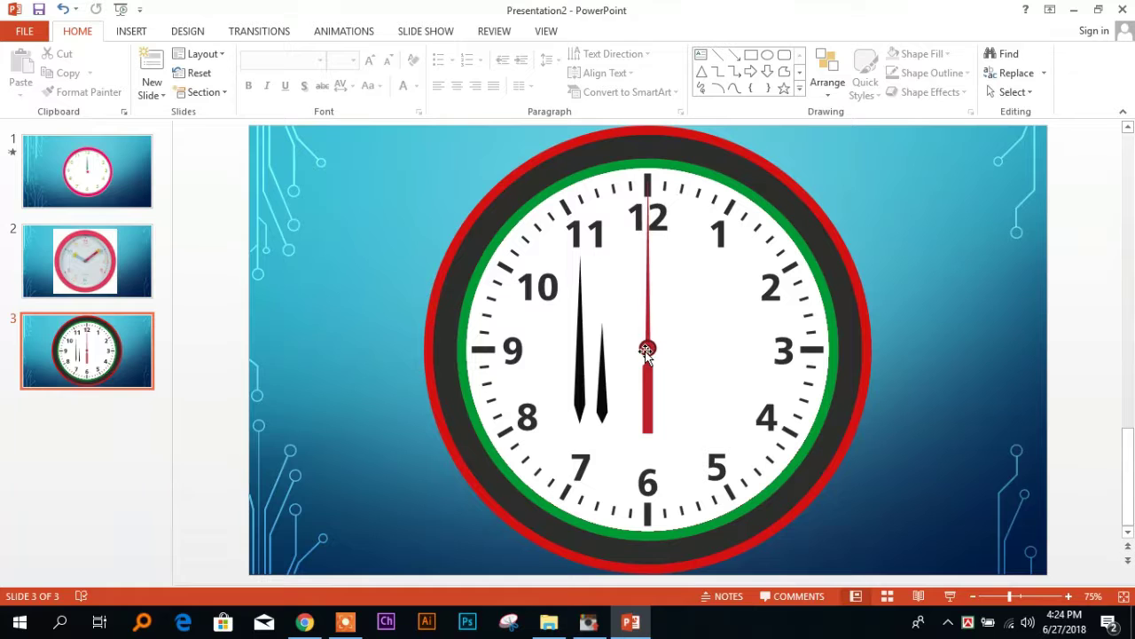
Move the short and long black hands onto the clock centre
left_click(604, 408)
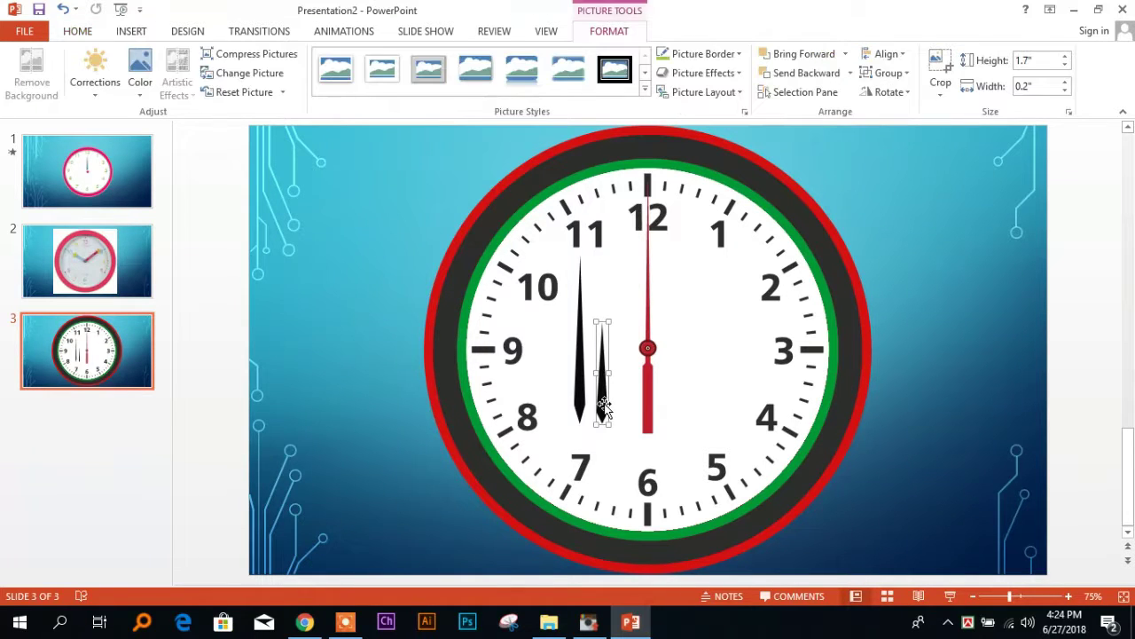
left_click_drag(602, 404, 631, 348)
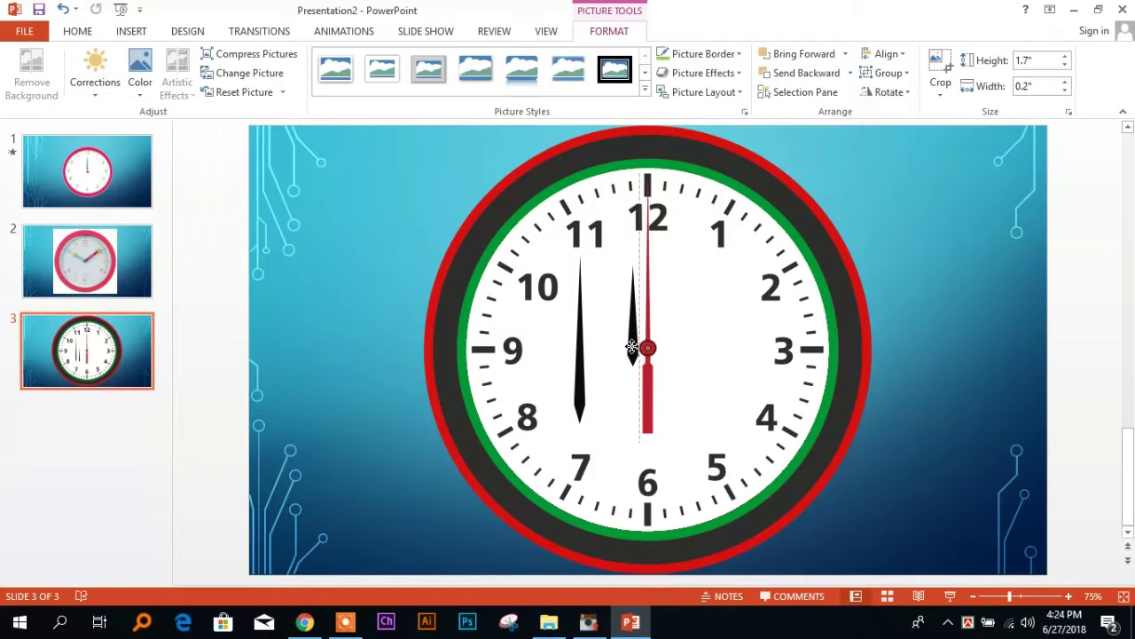
left_click_drag(631, 348, 632, 348)
left_click_drag(581, 399, 614, 342)
scroll(708, 390, "up", 5)
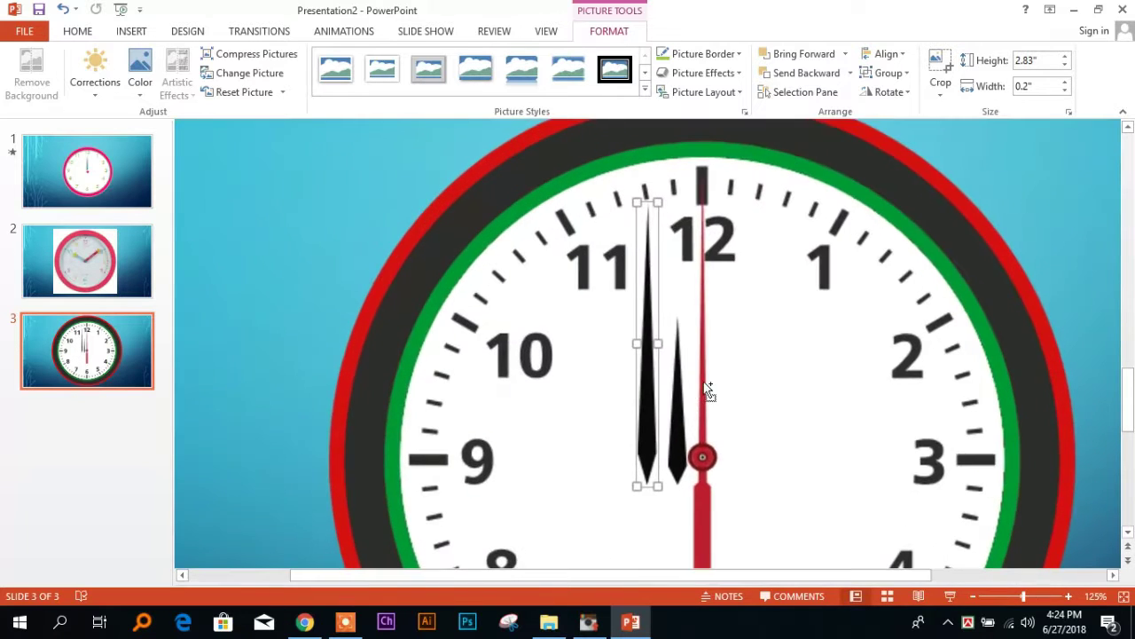
scroll(708, 391, "down", 2)
Park the short and long black hands in the left margin and reselect the red hand
left_click(691, 425)
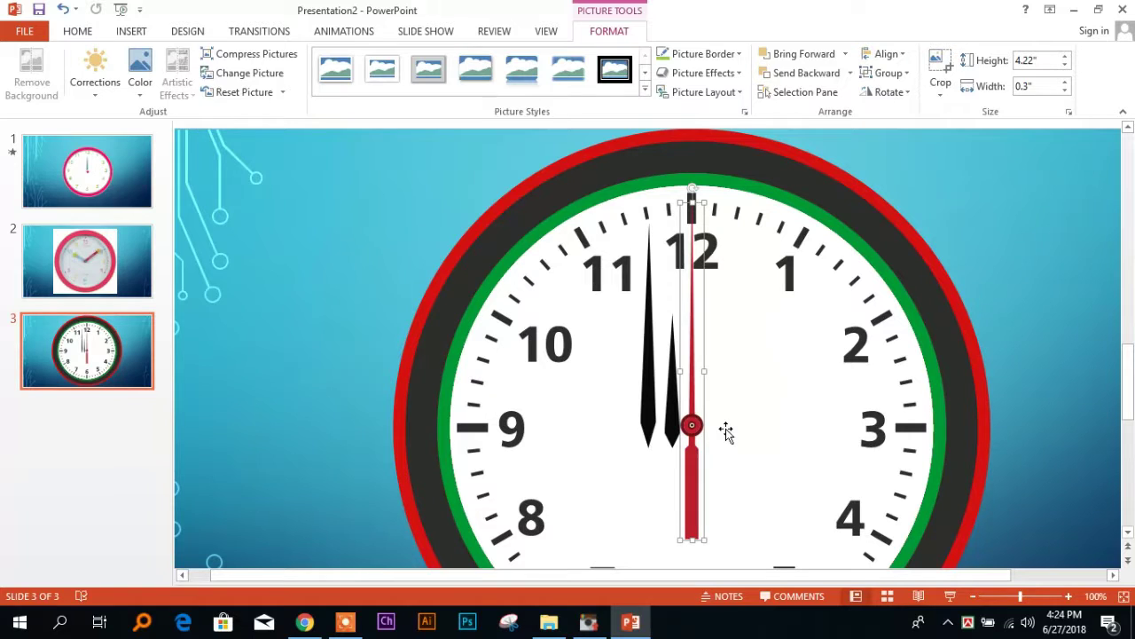
mouse_move(672, 416)
left_mouse_down()
mouse_move(552, 470)
mouse_move(217, 321)
left_mouse_up()
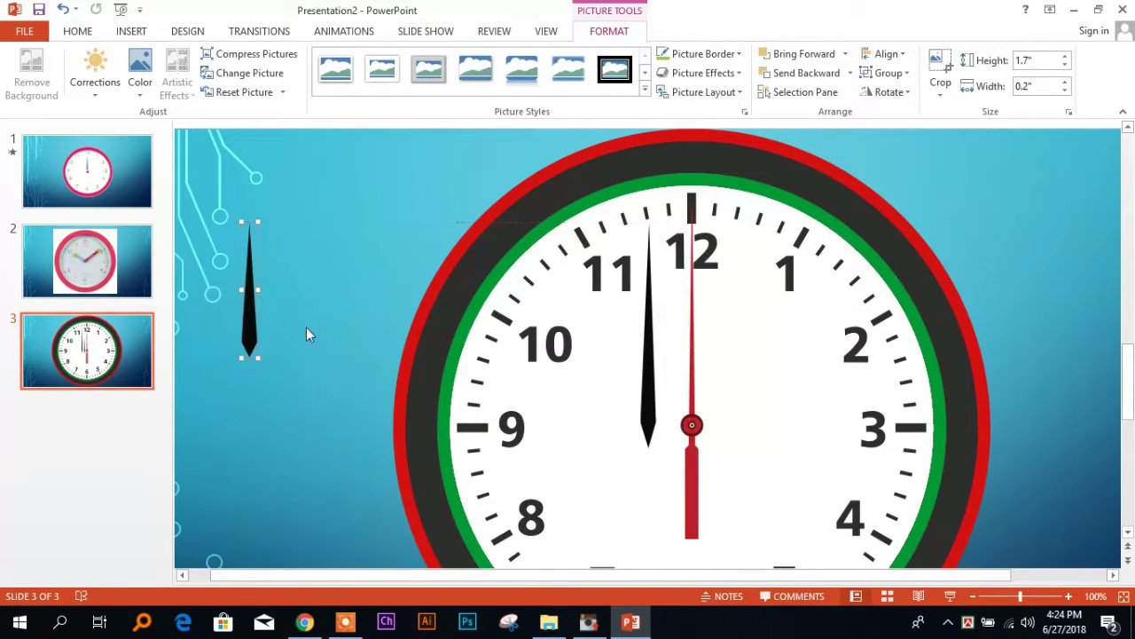
left_click_drag(648, 386, 282, 328)
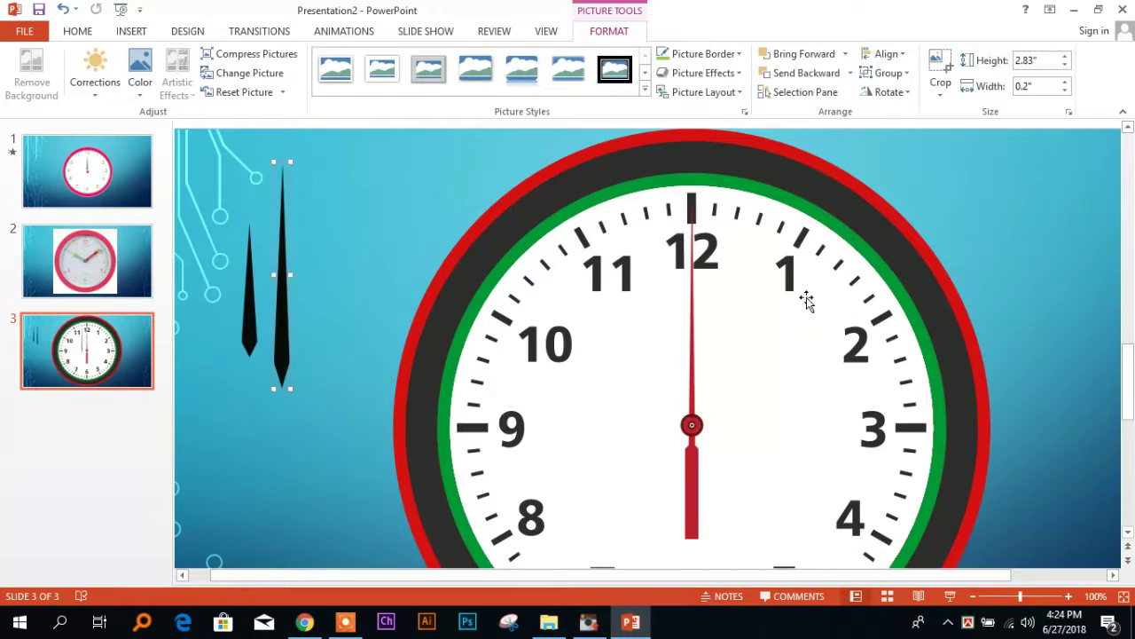
left_click(692, 362)
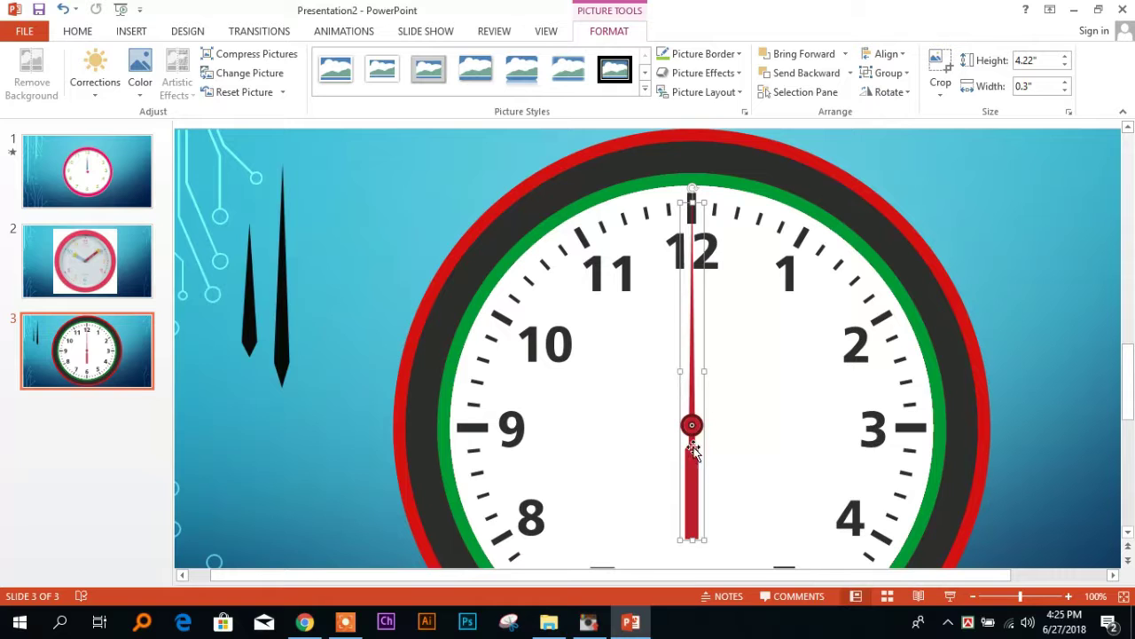
scroll(688, 461, "down", 3)
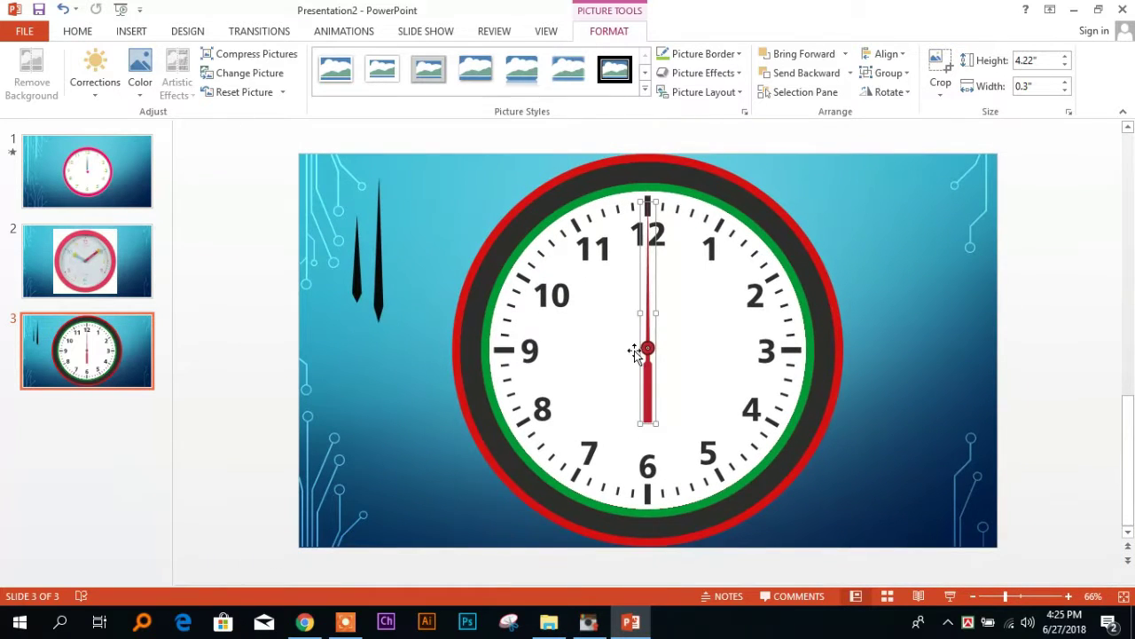
left_click(133, 31)
left_click(284, 73)
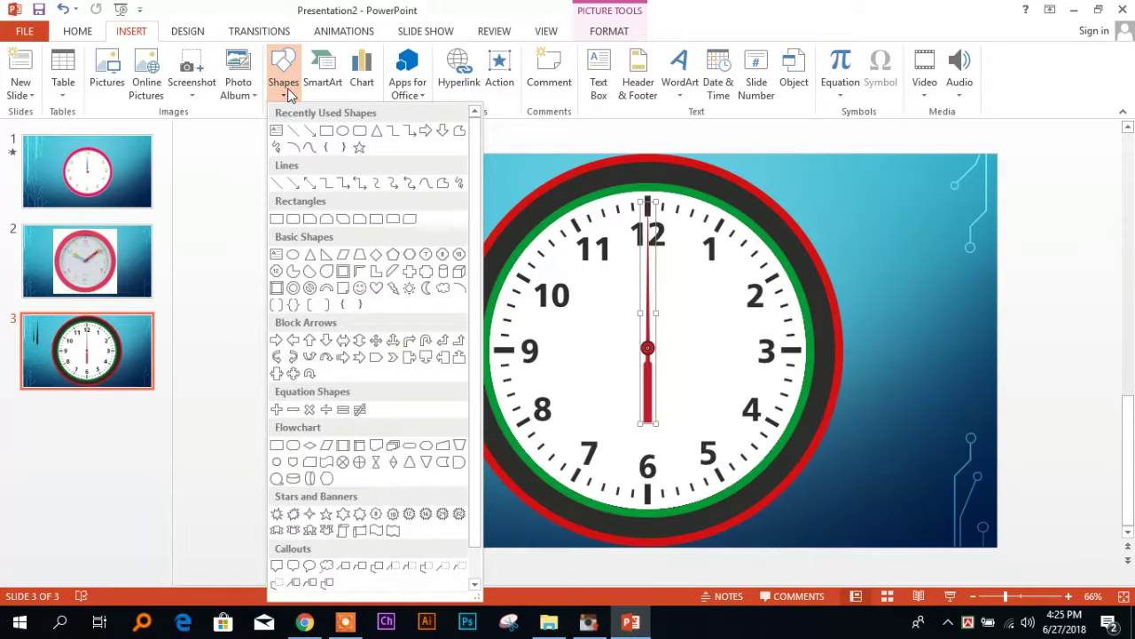
left_click(333, 132)
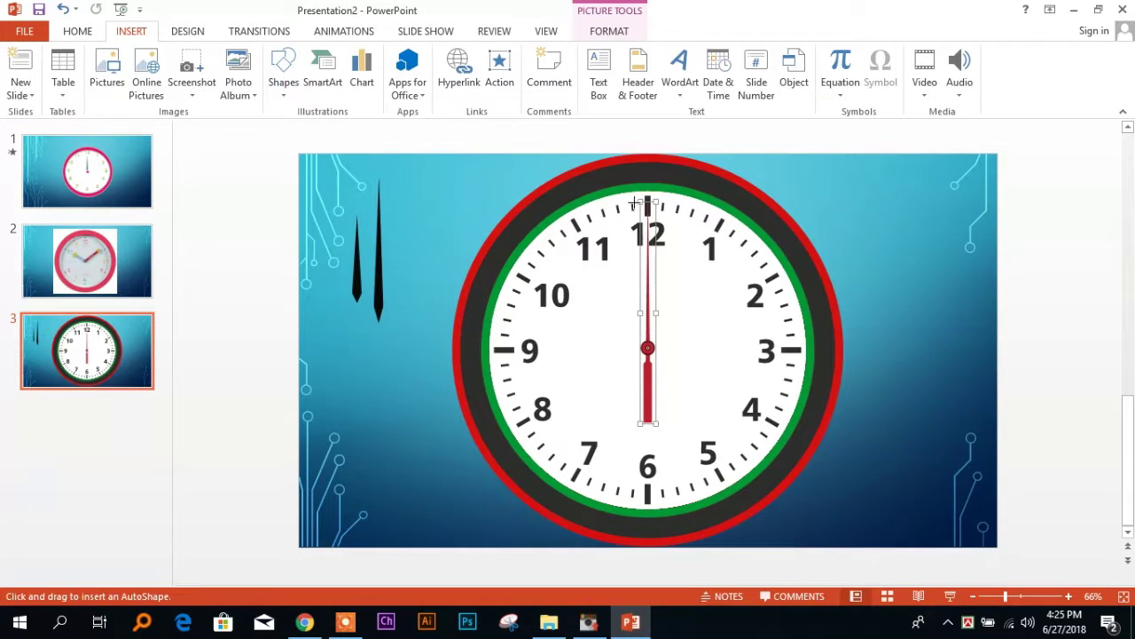
left_click_drag(640, 202, 657, 426)
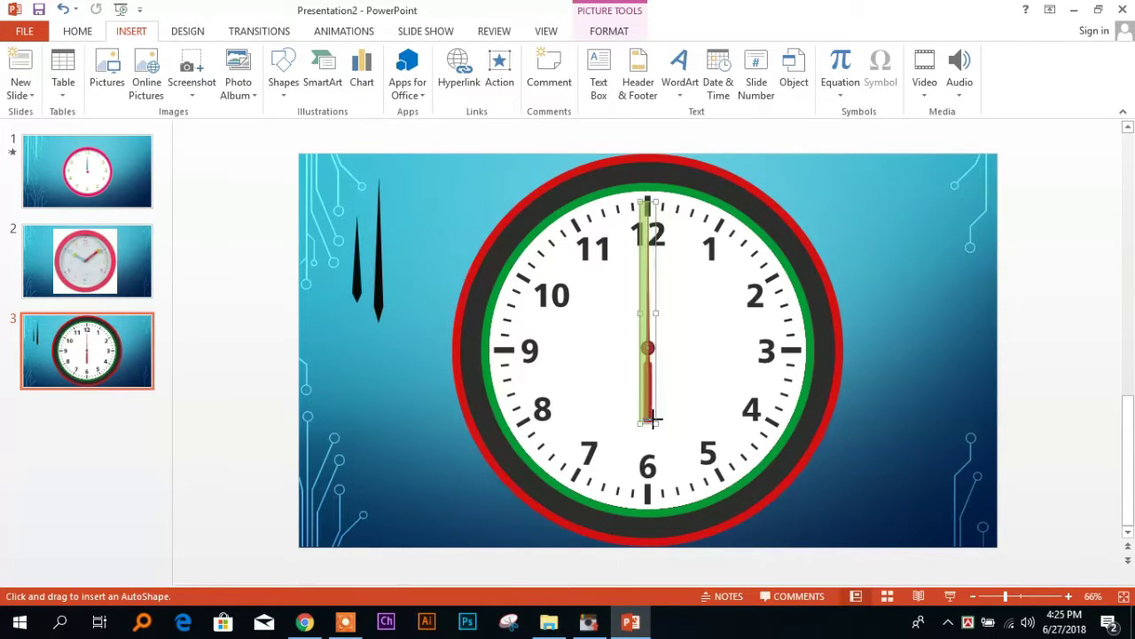
left_click_drag(656, 430, 657, 502)
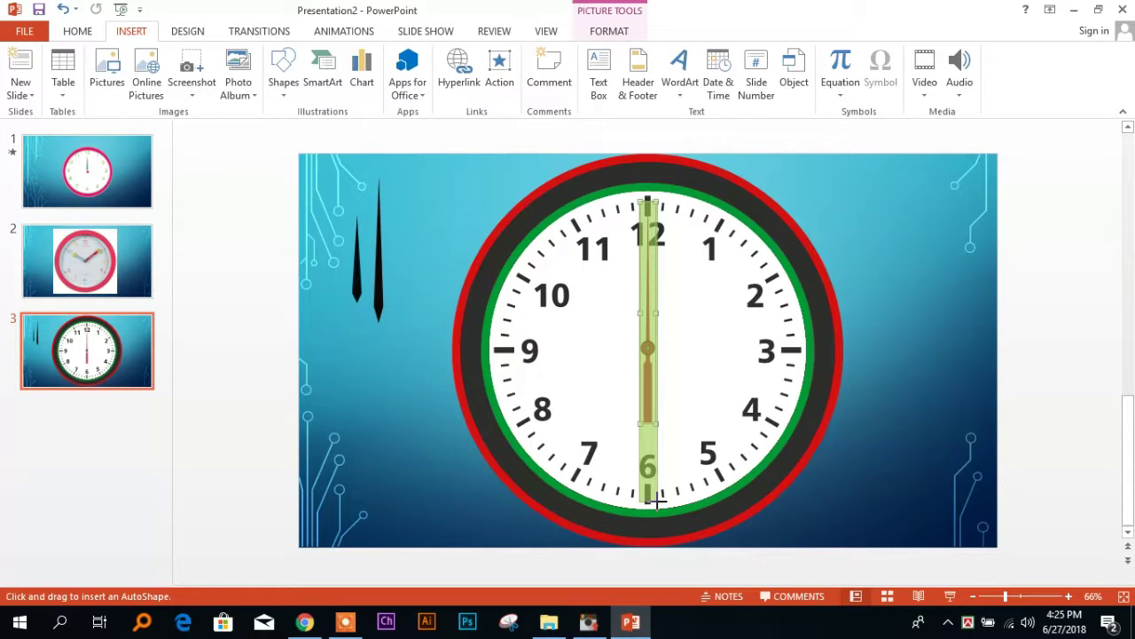
left_click_drag(657, 502, 657, 502)
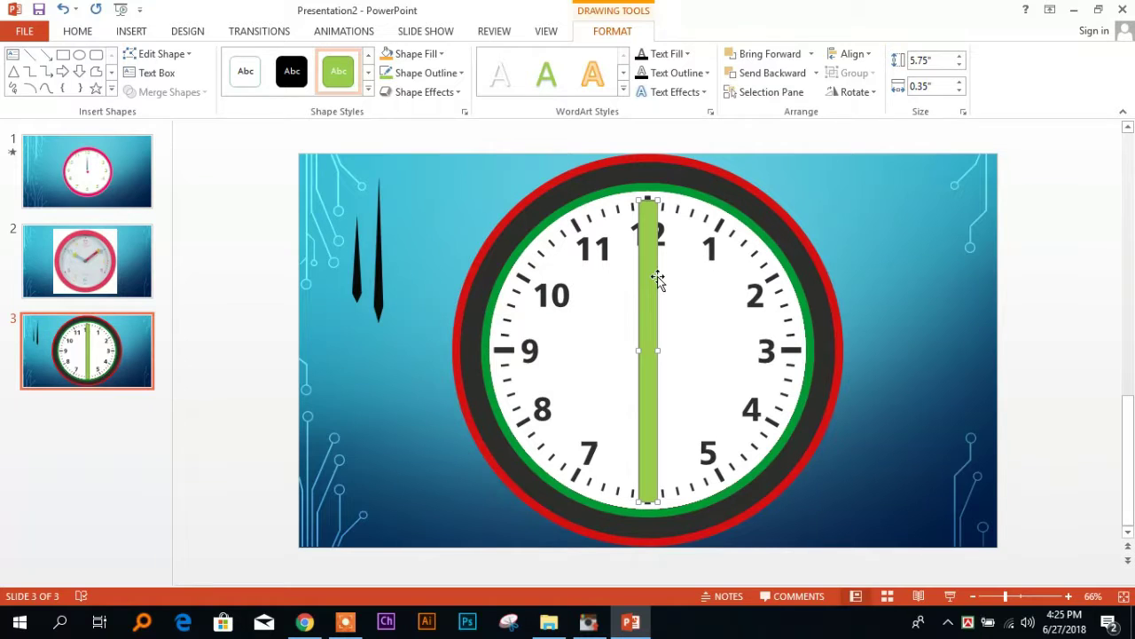
key("Delete")
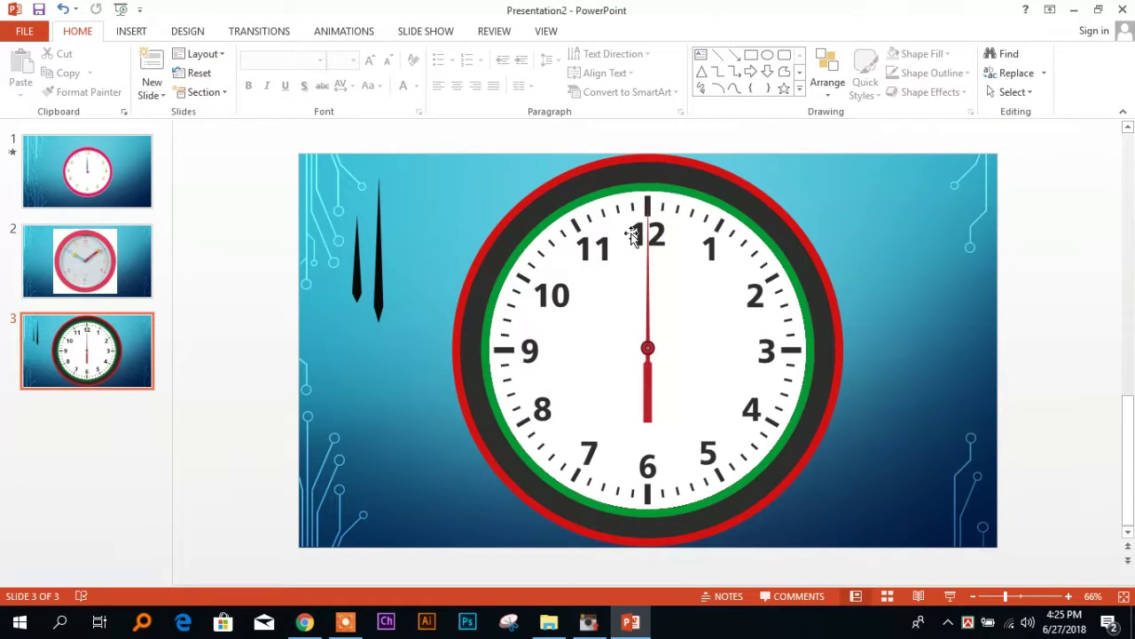
Draw an oval outward from the clock centre into a 6.06-inch circle covering the face
left_click(139, 31)
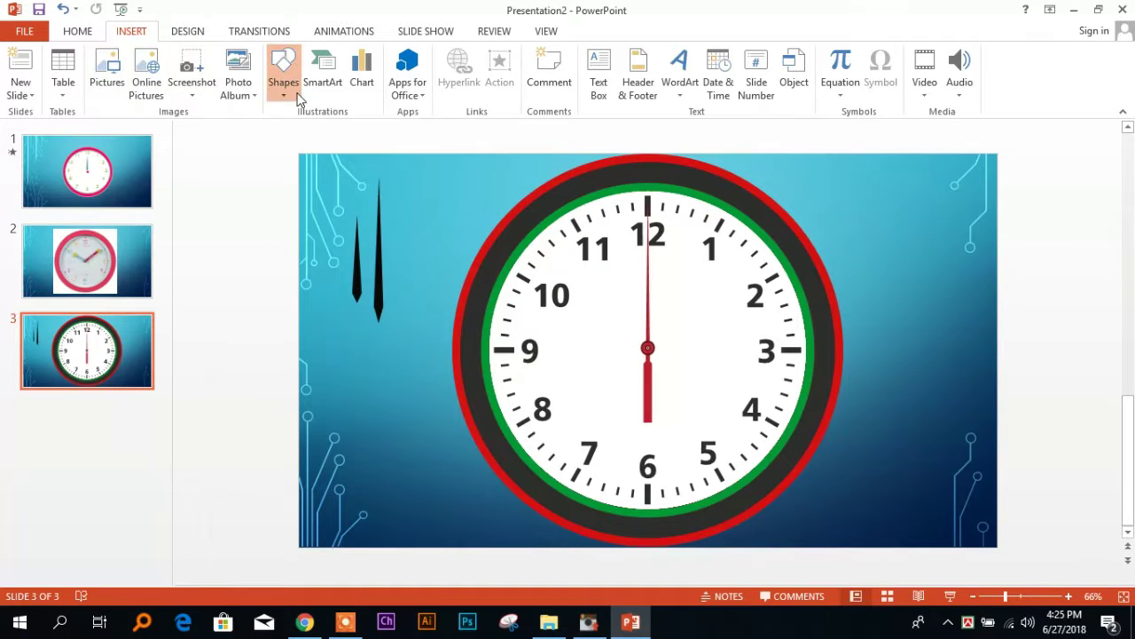
left_click(299, 100)
left_click(342, 131)
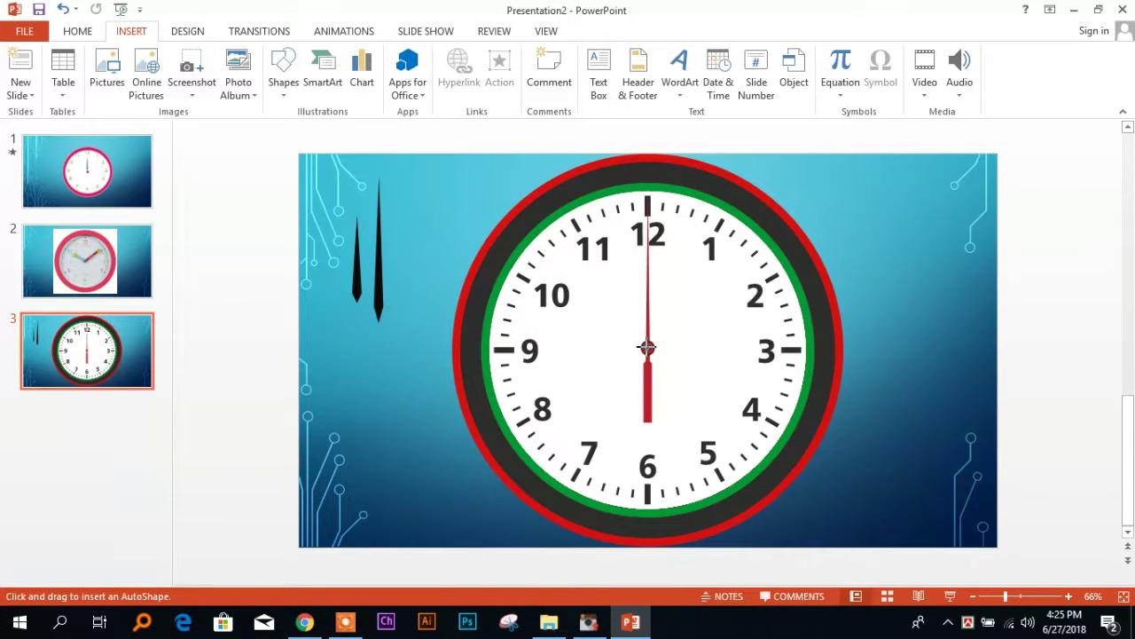
left_click_drag(649, 348, 712, 392)
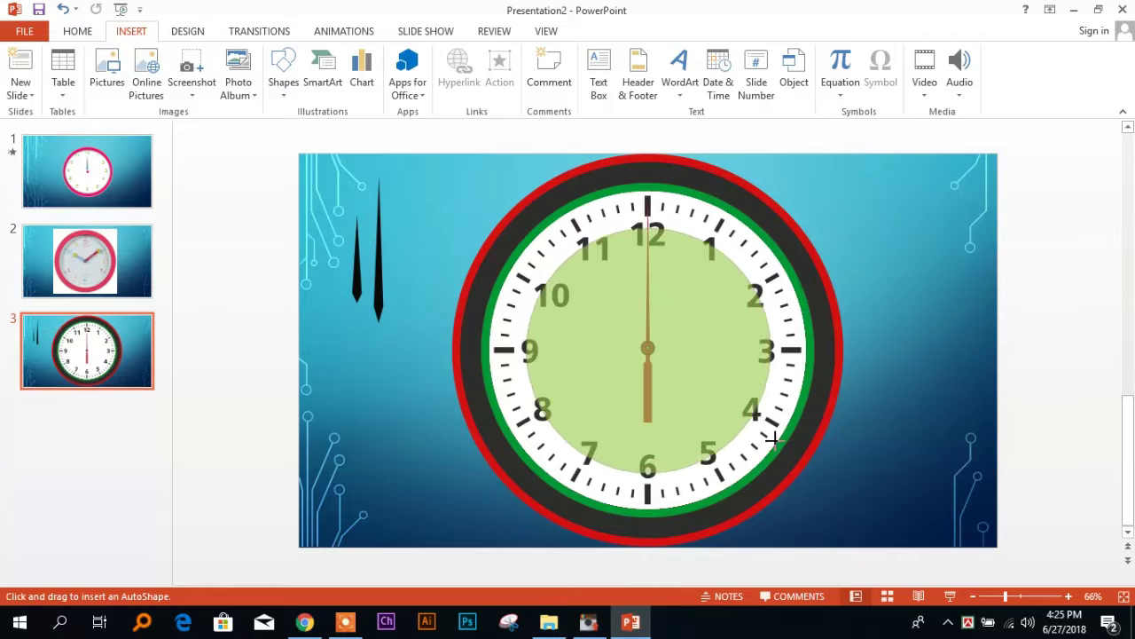
left_click_drag(712, 391, 807, 465)
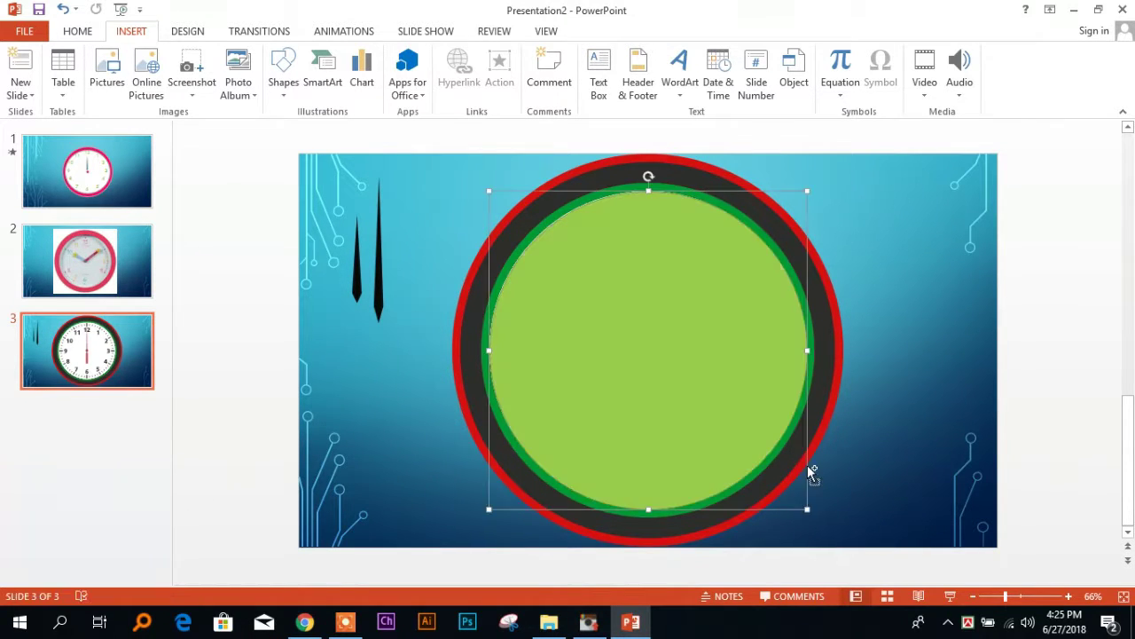
Send the circle backward one layer so it sits just behind the red second hand
right_click(646, 277)
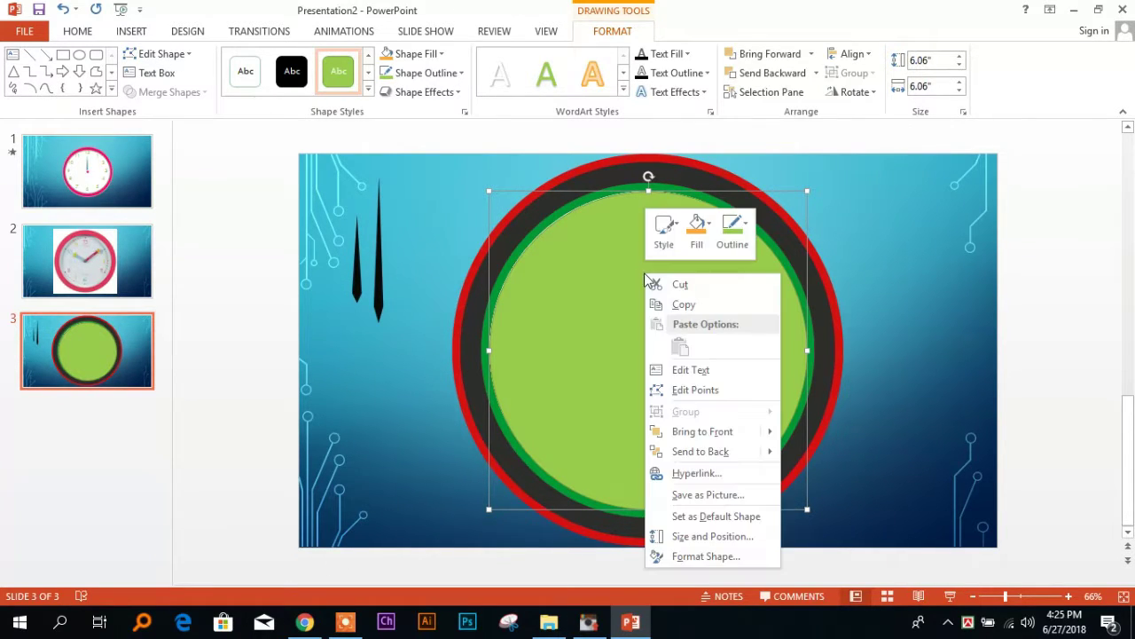
left_click(699, 450)
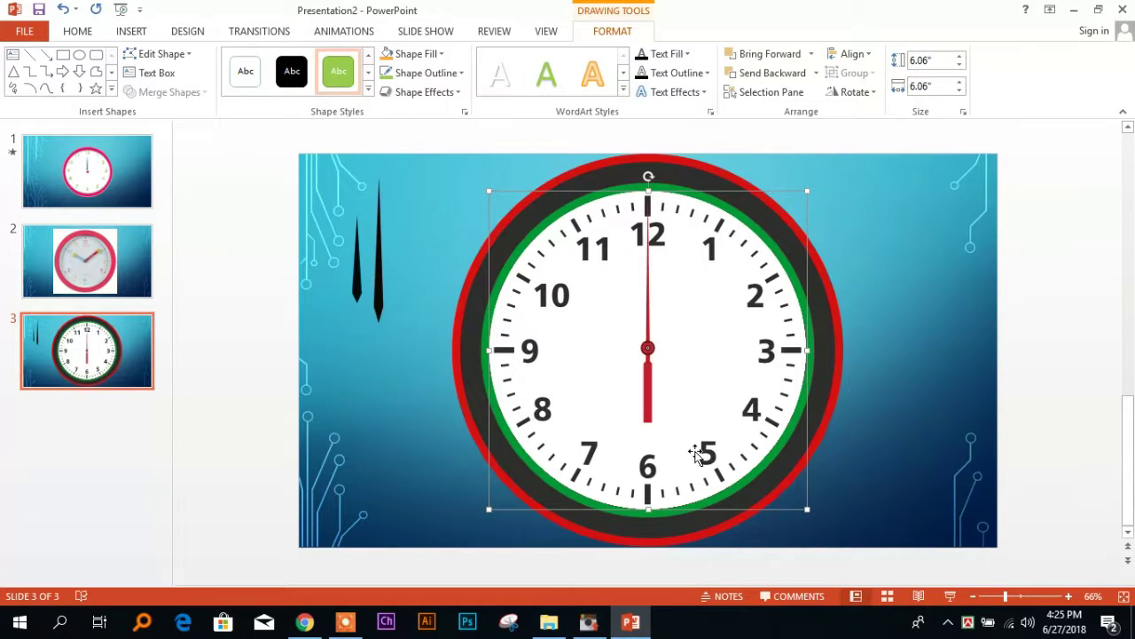
key("ctrl+z")
right_click(691, 354)
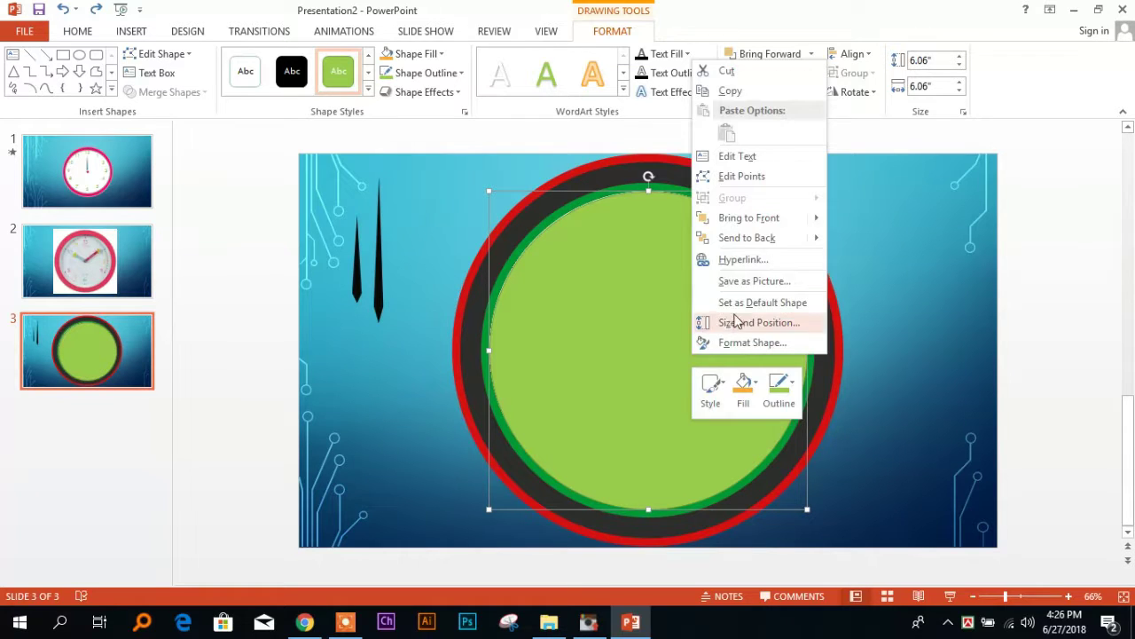
mouse_move(793, 238)
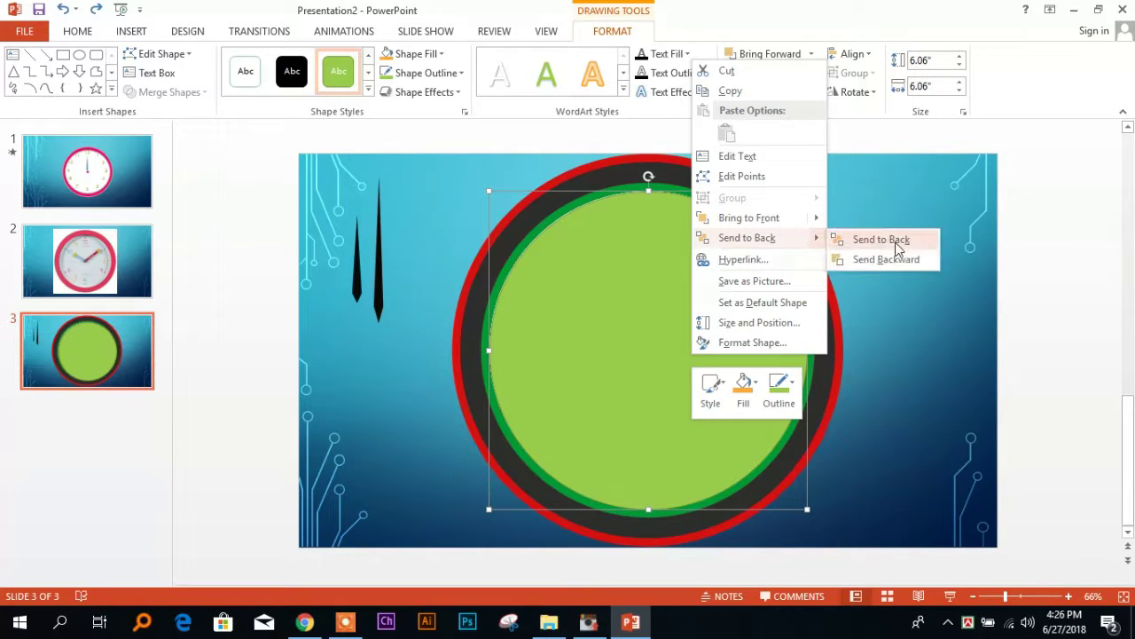
left_click(904, 259)
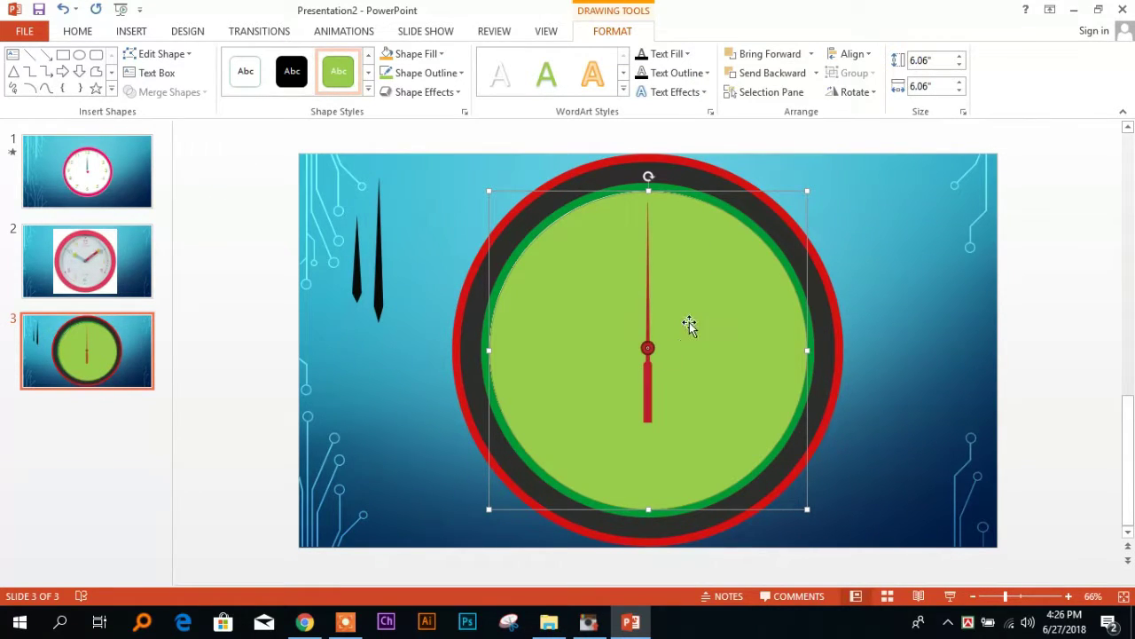
left_click(1039, 274)
left_click(751, 309)
Give the circle no outline and no fill, and select the red hand with it
left_click(460, 74)
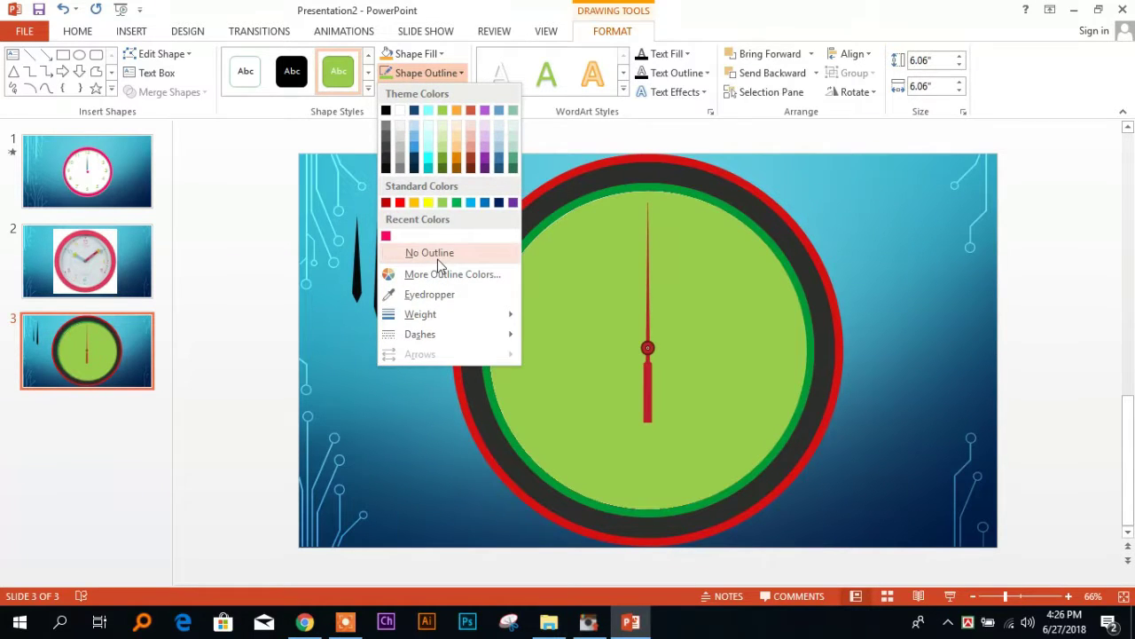
left_click(437, 256)
left_click(439, 55)
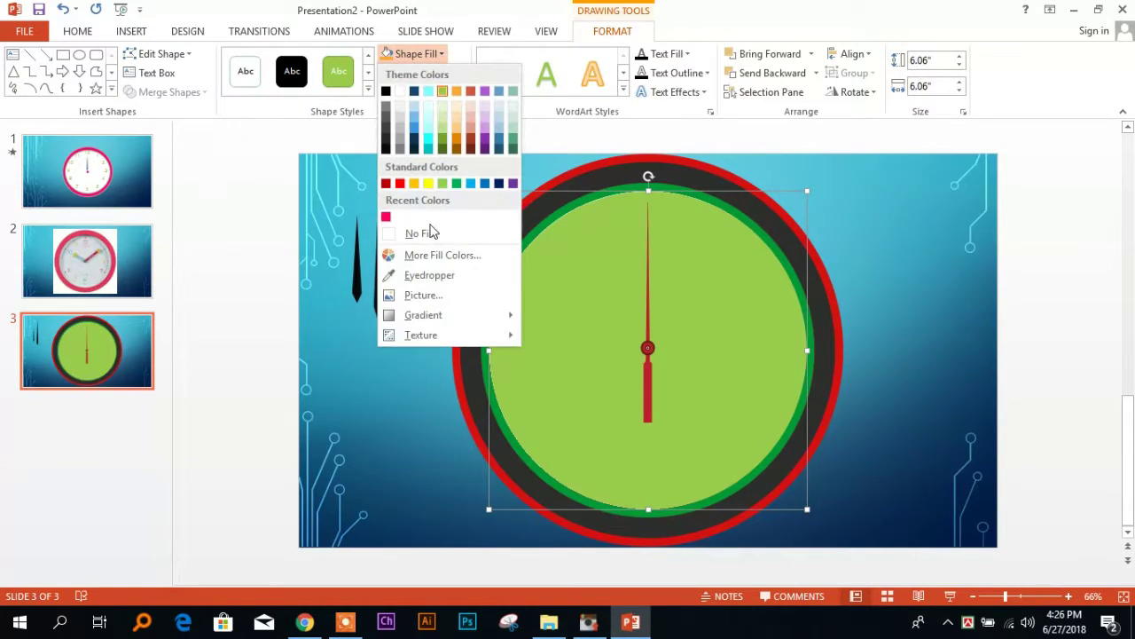
left_click(430, 234)
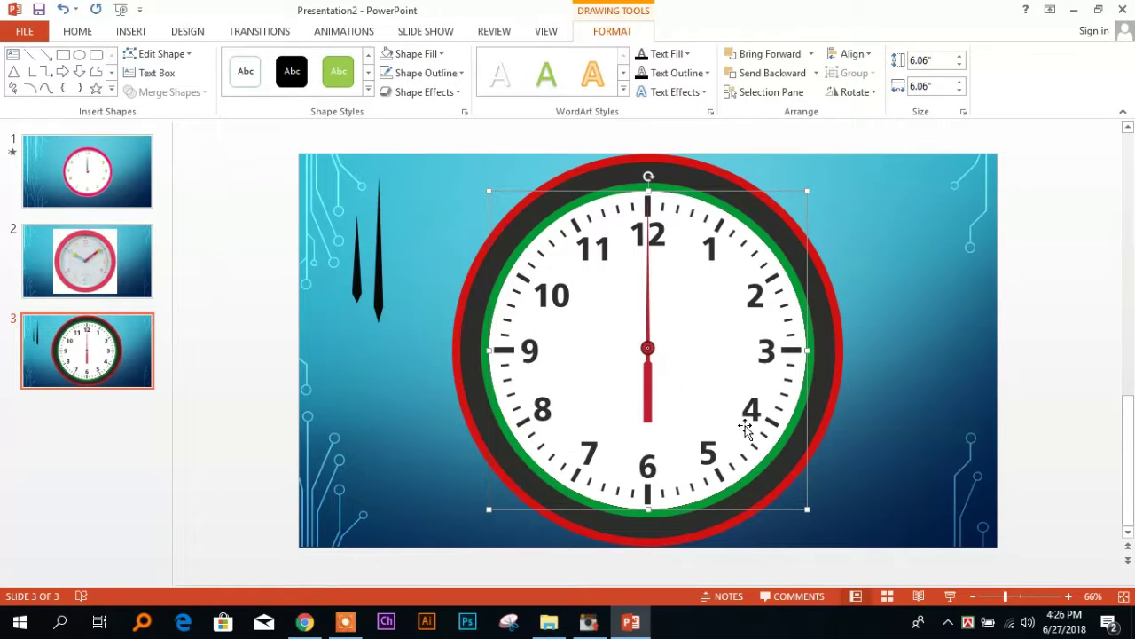
left_click(648, 349, "shift")
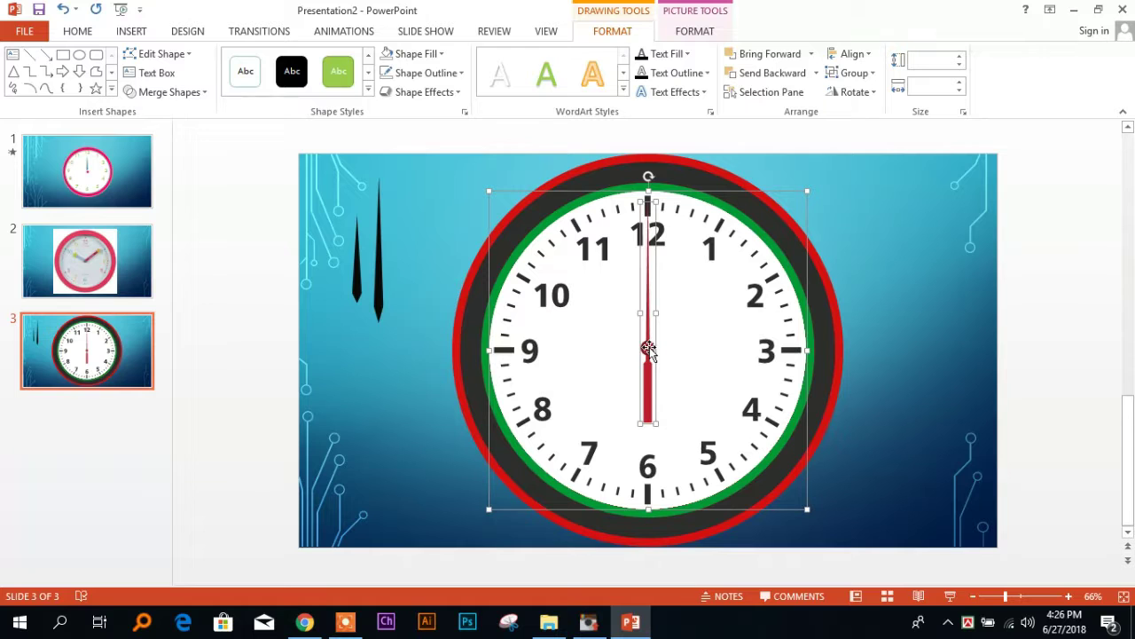
Group the circle and red hand into Group 11 and show the Selection Pane
key("ctrl+g")
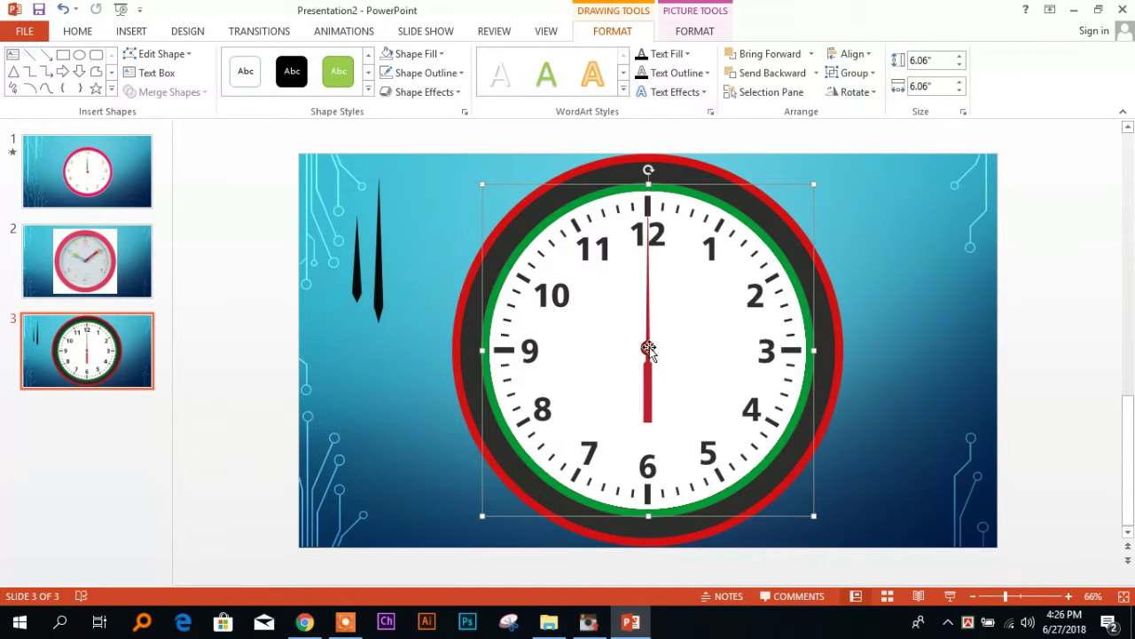
left_click(694, 31)
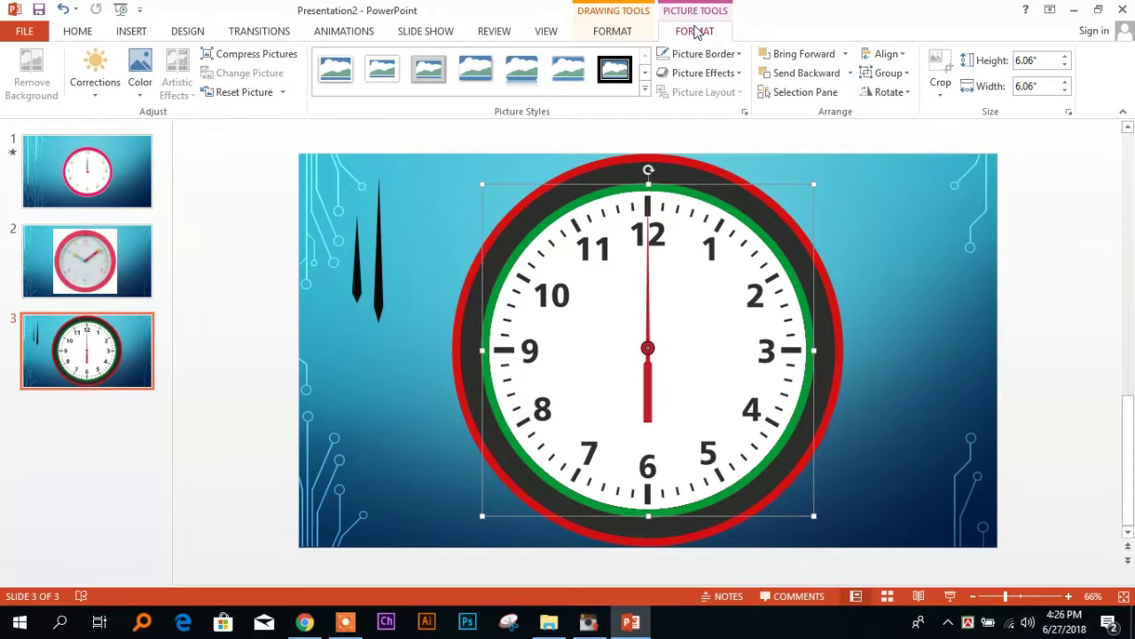
left_click(806, 94)
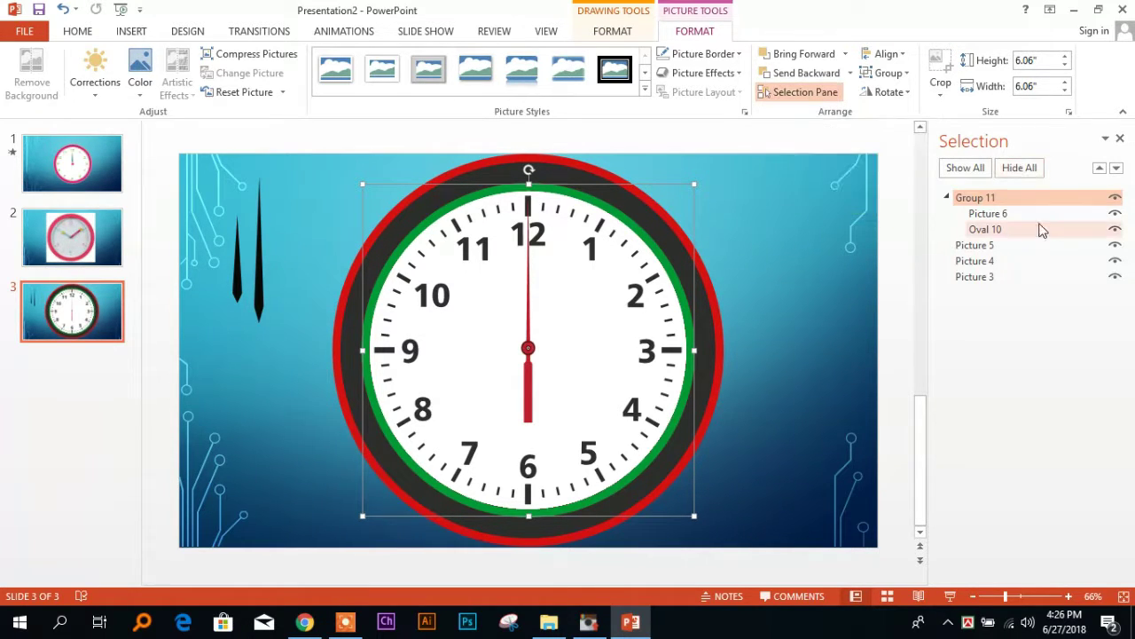
Rename Oval 10 to 'Hours Oval' in the Selection pane
left_click(1001, 230)
left_click(989, 230)
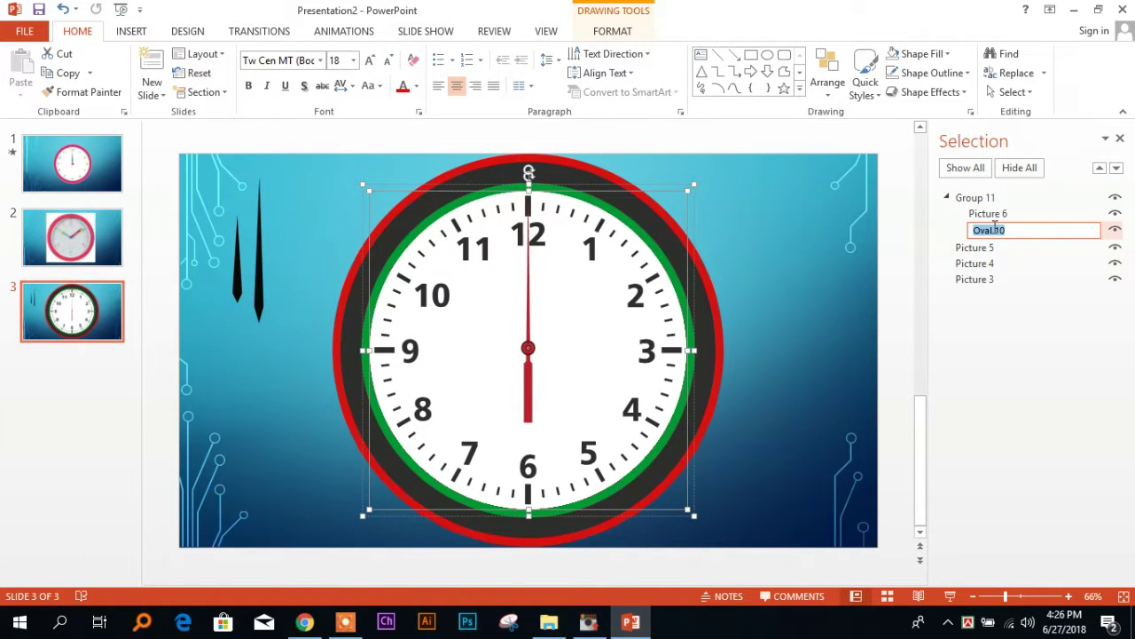
left_click_drag(994, 230, 1042, 229)
key("BackSpace")
type("Hou")
type("rs")
left_click(989, 214)
Rename Picture 6 to 'Seconds Dial', then select Picture 5, the clock face and Hours Oval
left_click(991, 214)
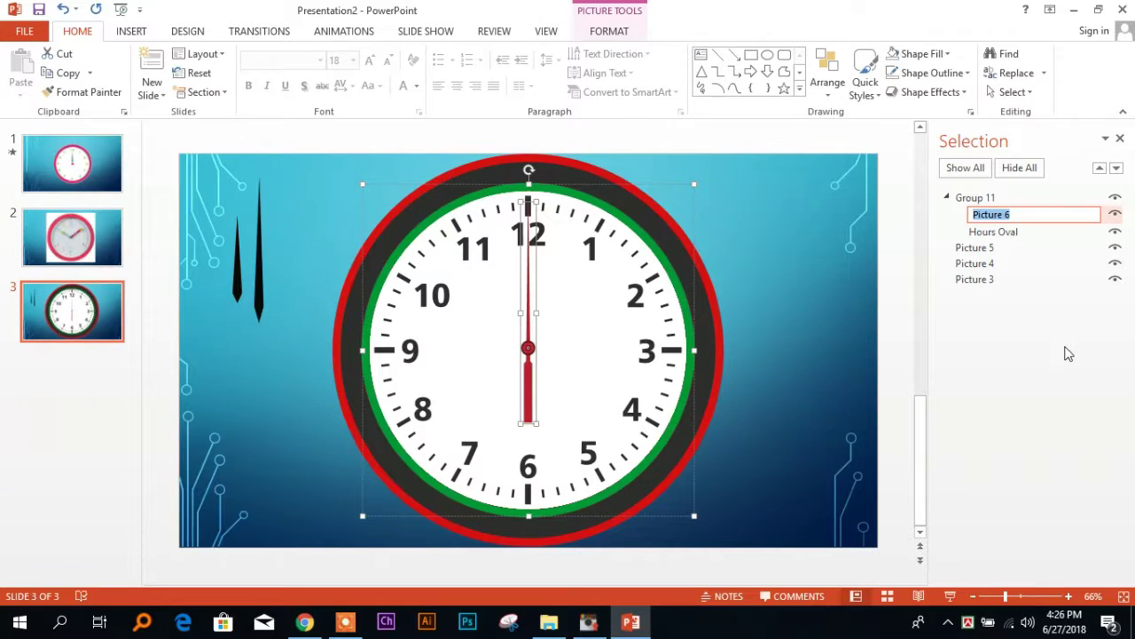
type("Se")
type("conds Dial")
key("Return")
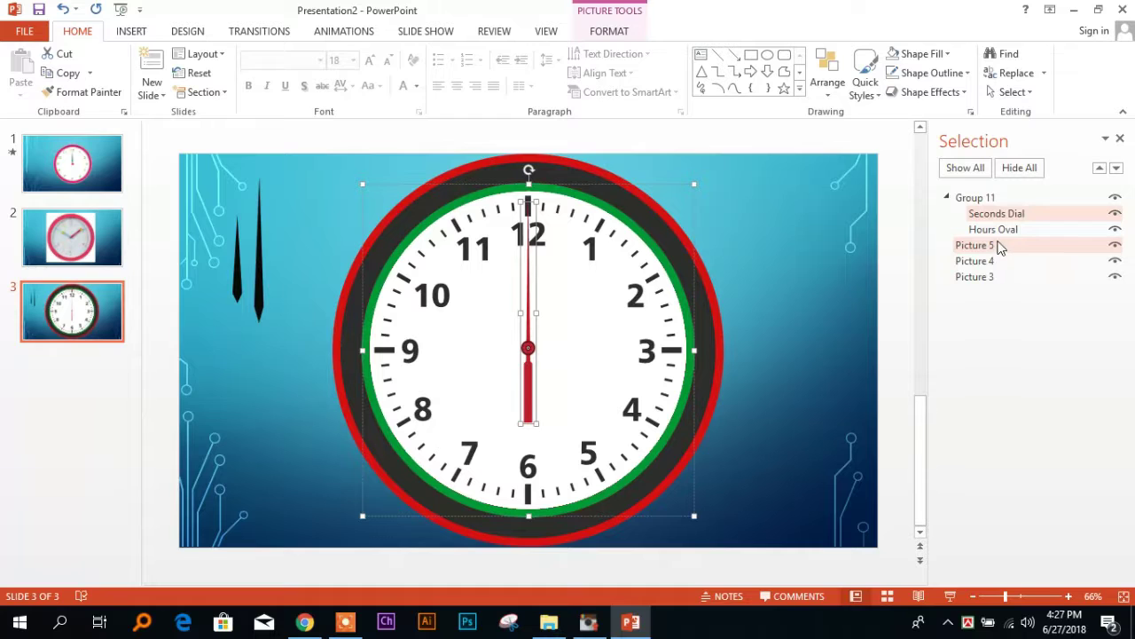
left_click(259, 297)
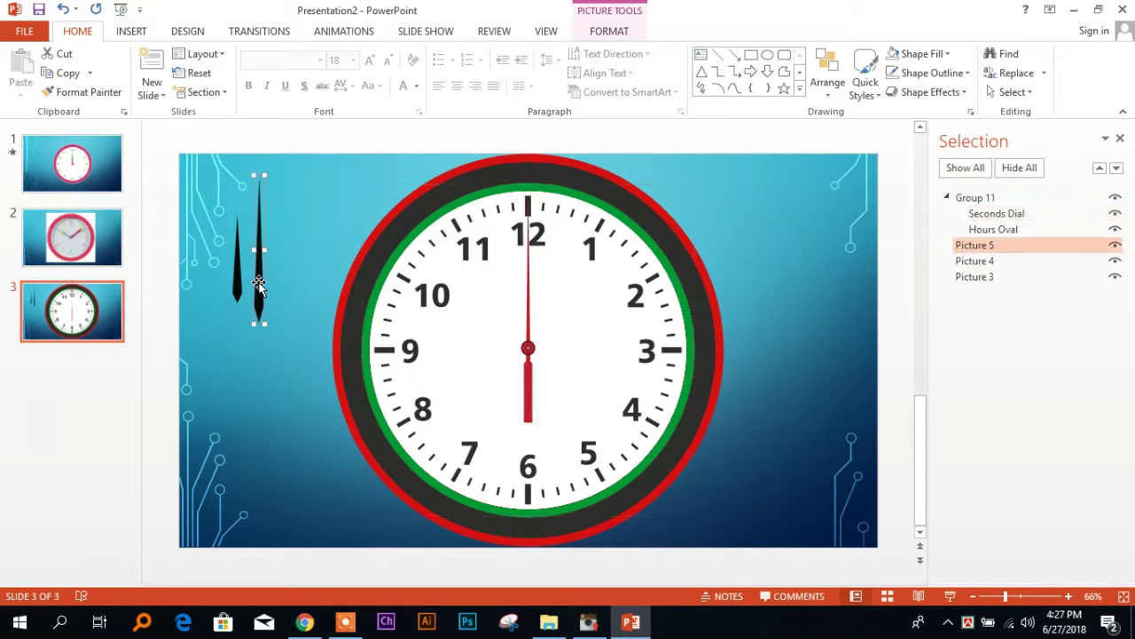
left_click(467, 318)
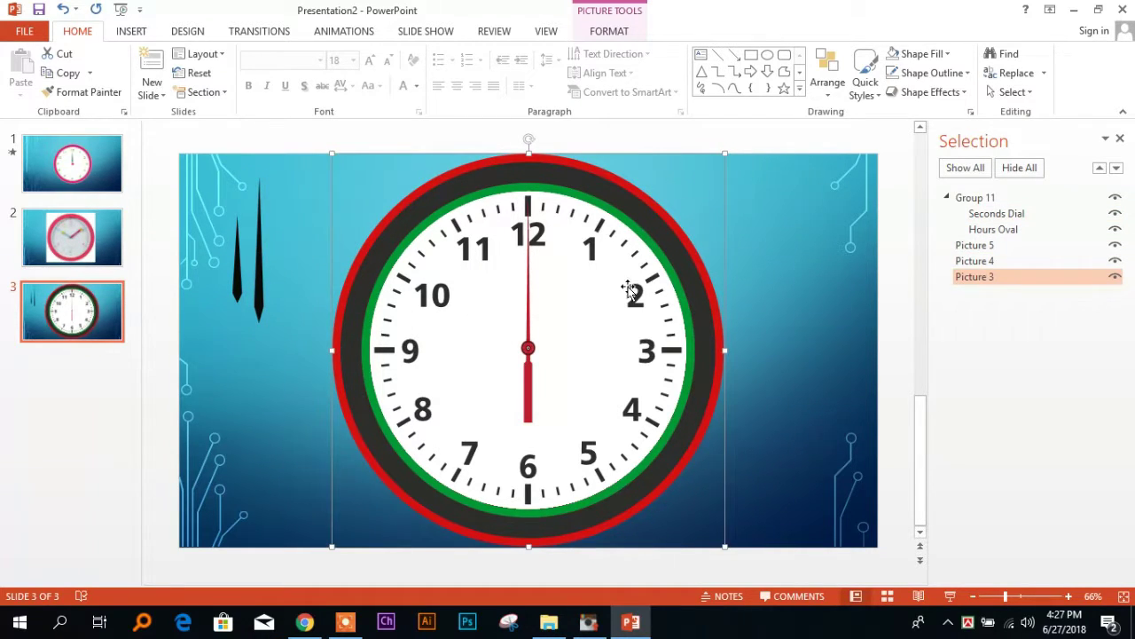
left_click(1012, 230)
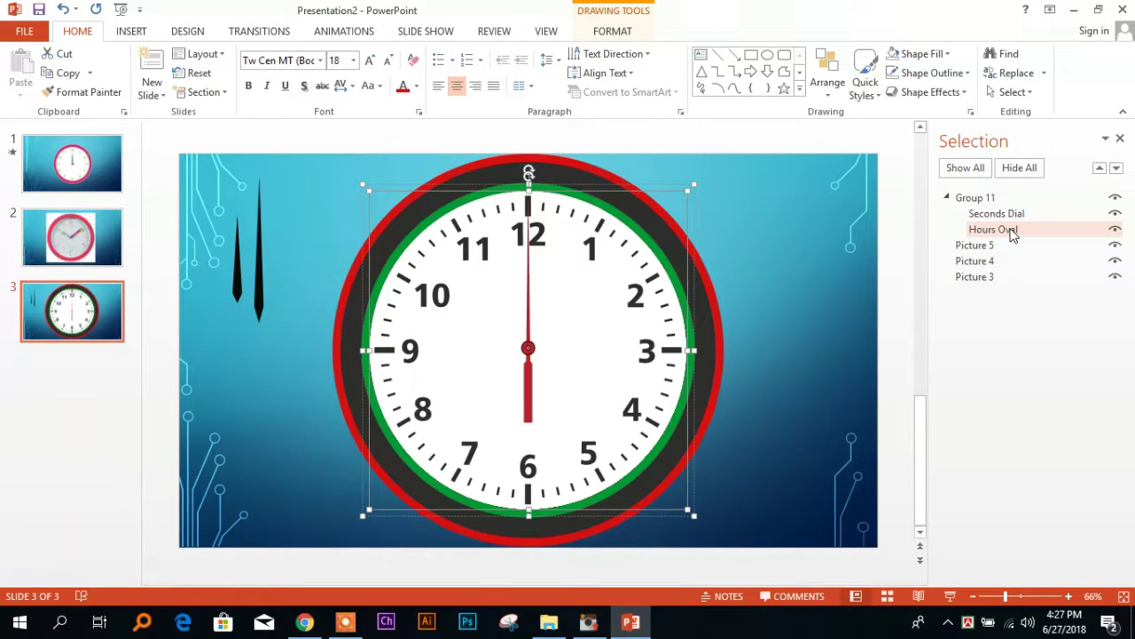
Duplicate the Hours Oval with Ctrl+D and drag the copy in the Selection pane
key("ctrl+d")
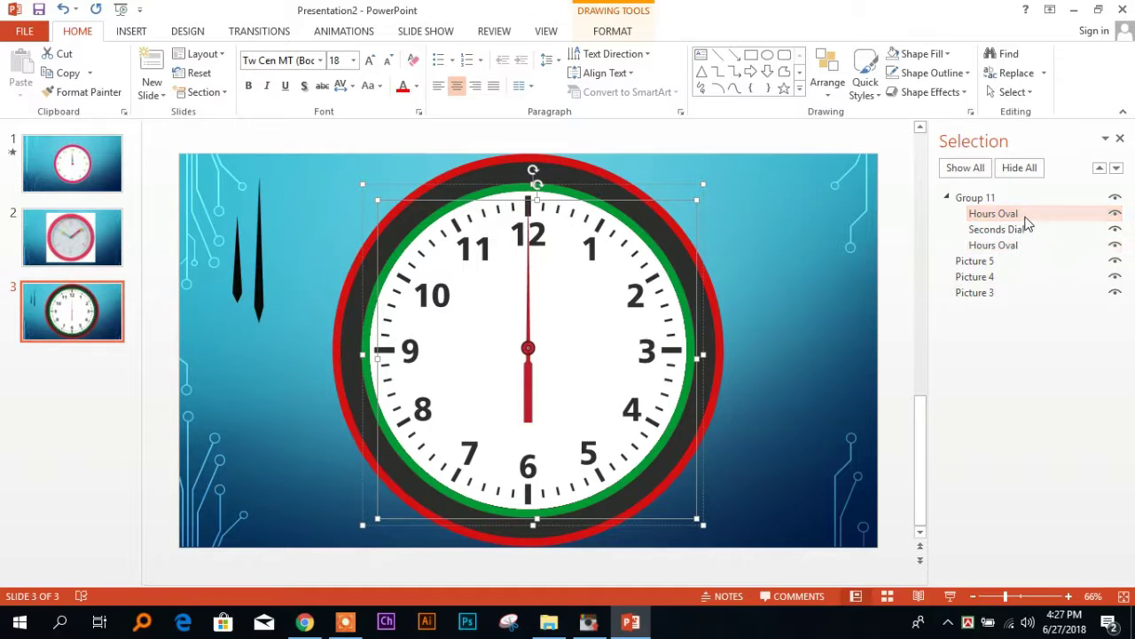
left_click(1025, 214)
left_click(1071, 228, "ctrl")
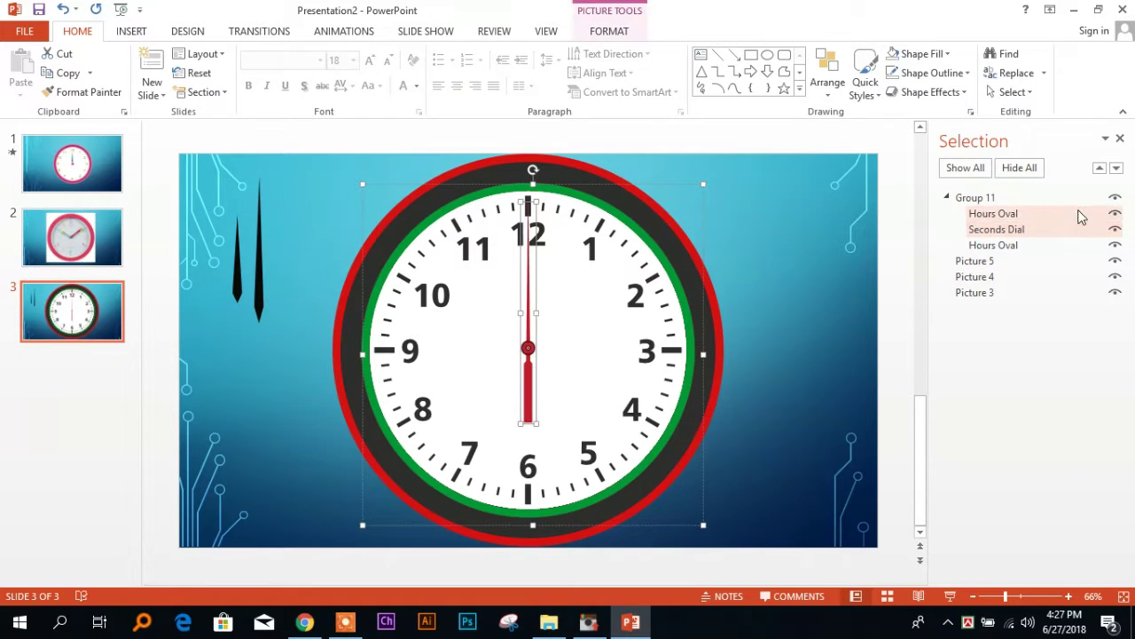
left_click(1091, 215)
left_click_drag(1084, 216, 1071, 258)
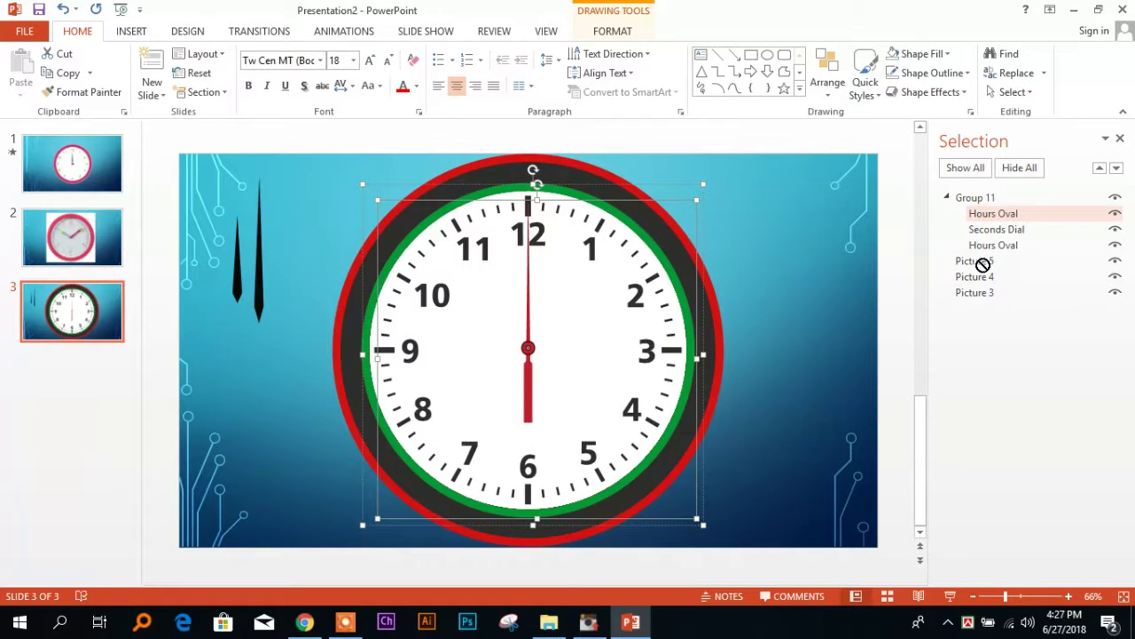
left_click_drag(1072, 258, 1026, 213)
Move the Hours Oval copy lower in the stacking order, then select Group 11
left_click(1070, 215)
mouse_move(1071, 210)
left_mouse_down()
mouse_move(1062, 277)
mouse_move(988, 267)
left_mouse_up()
left_click(989, 267)
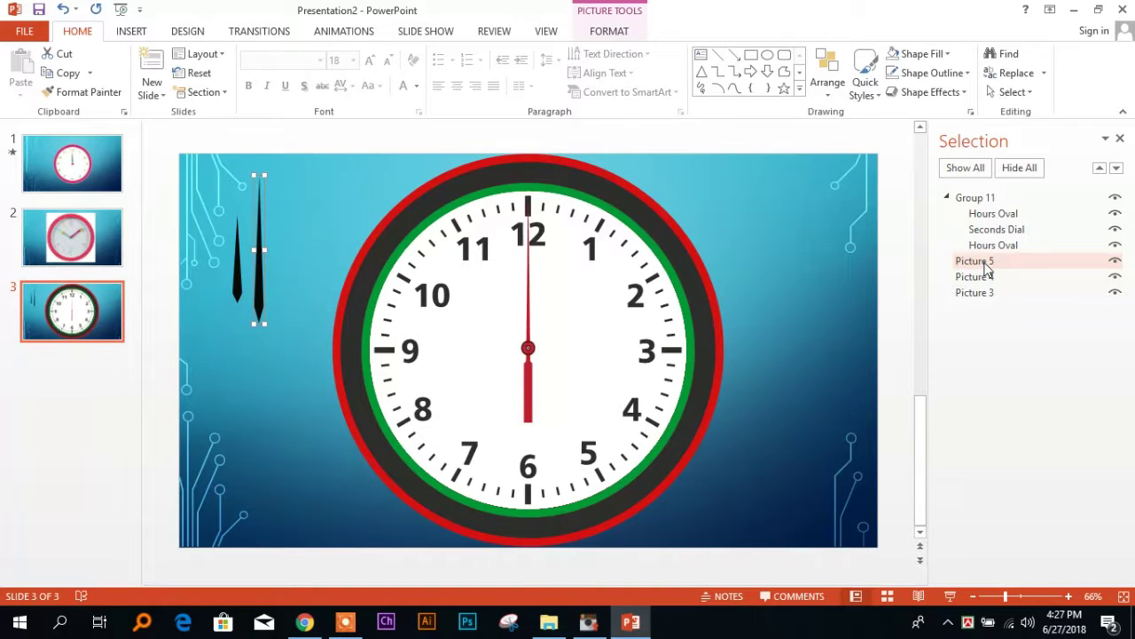
left_click(989, 198)
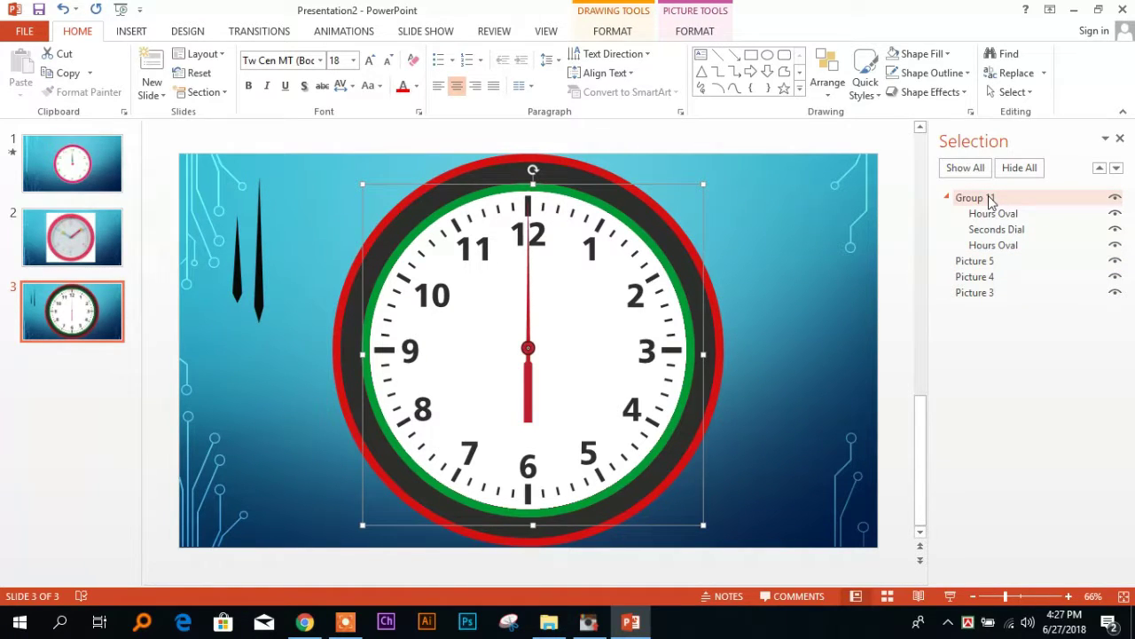
left_click(992, 201)
left_click(993, 215)
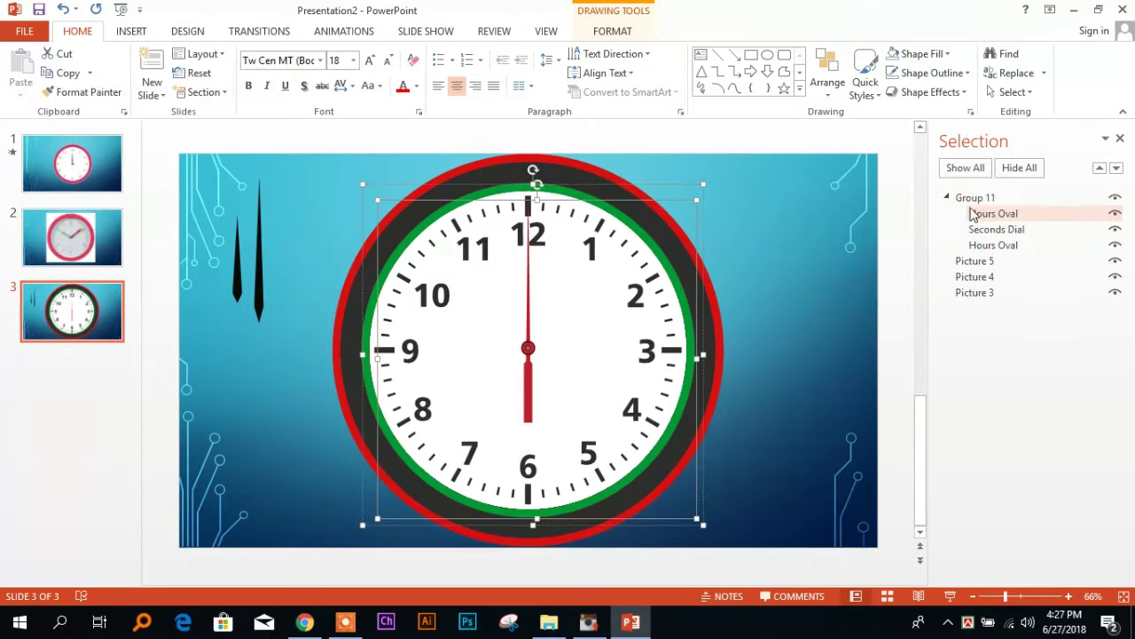
left_click(976, 197)
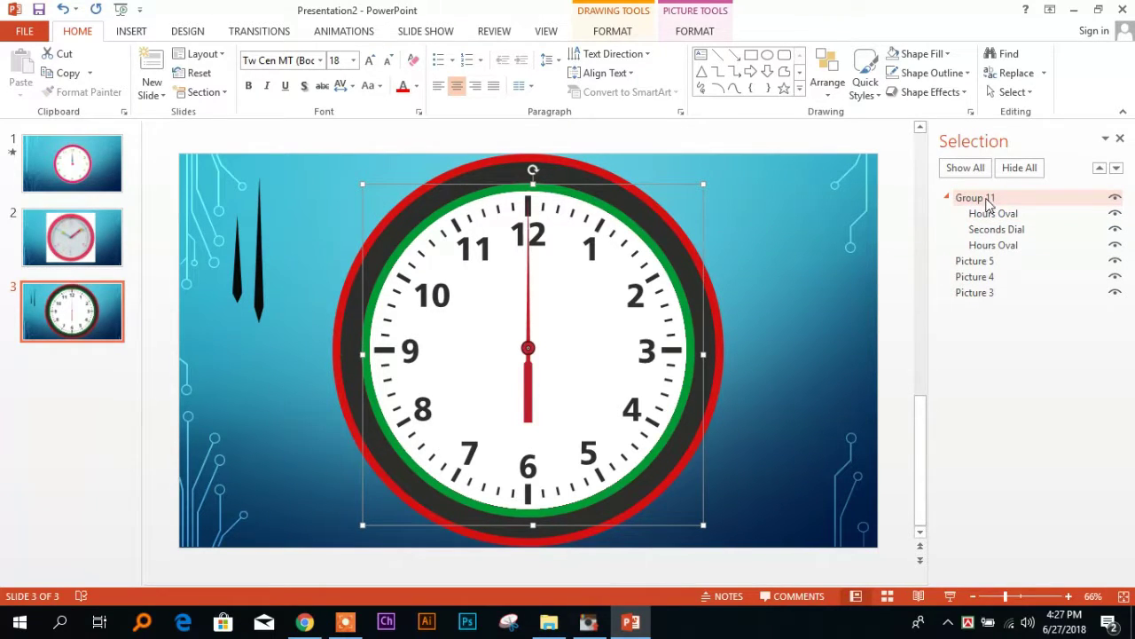
Ungroup Group 11 through its right-click Group menu
right_click(617, 210)
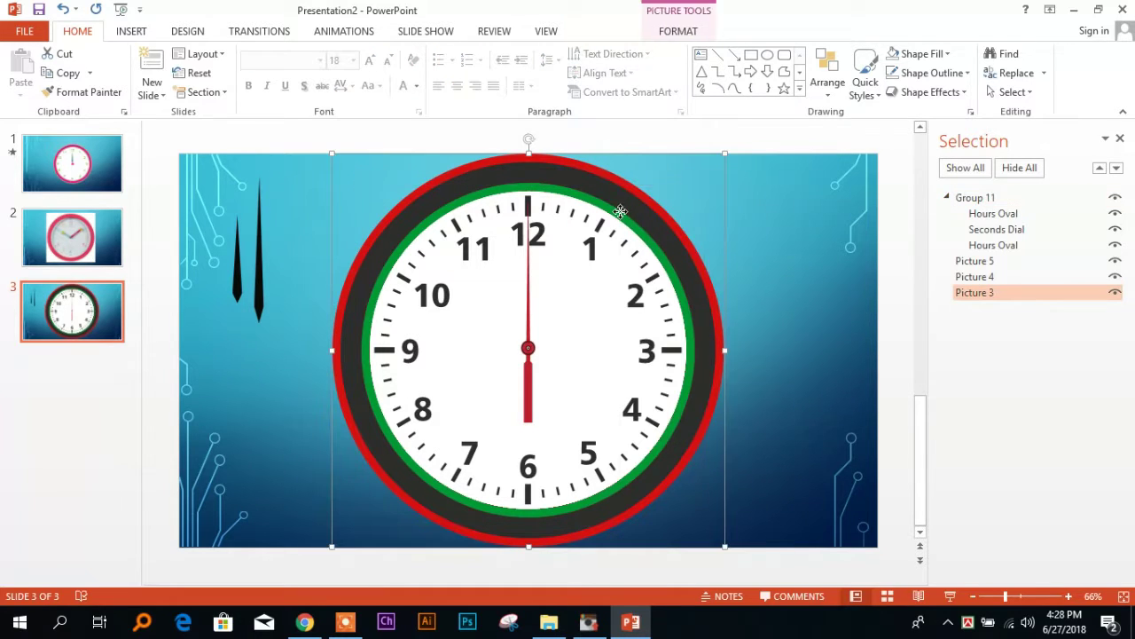
key("Escape")
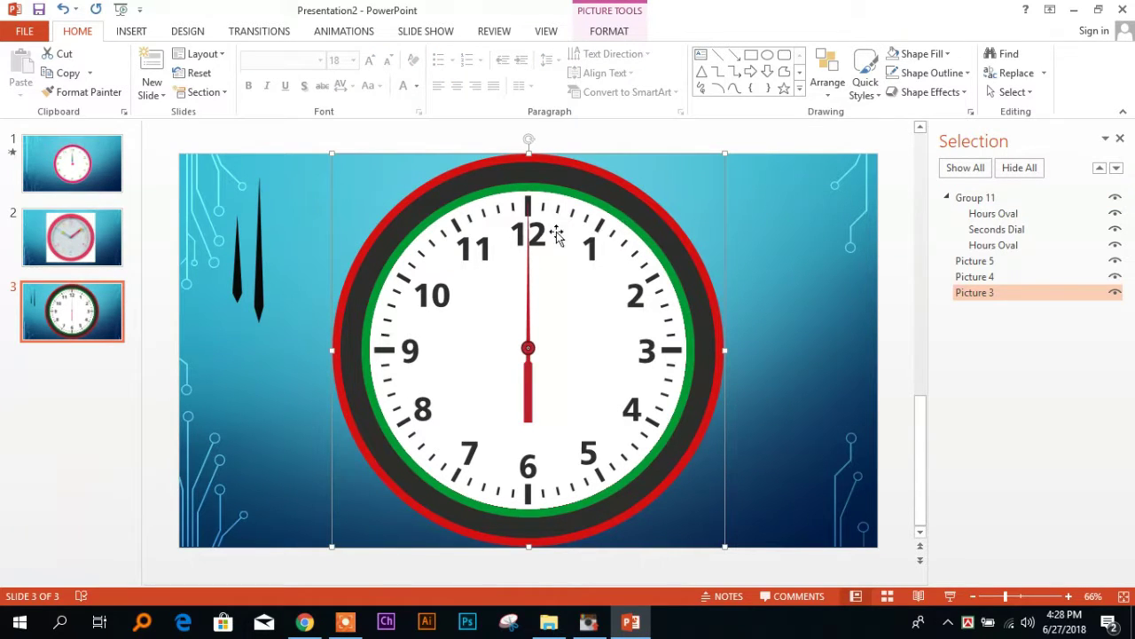
left_click(529, 235)
right_click(529, 238)
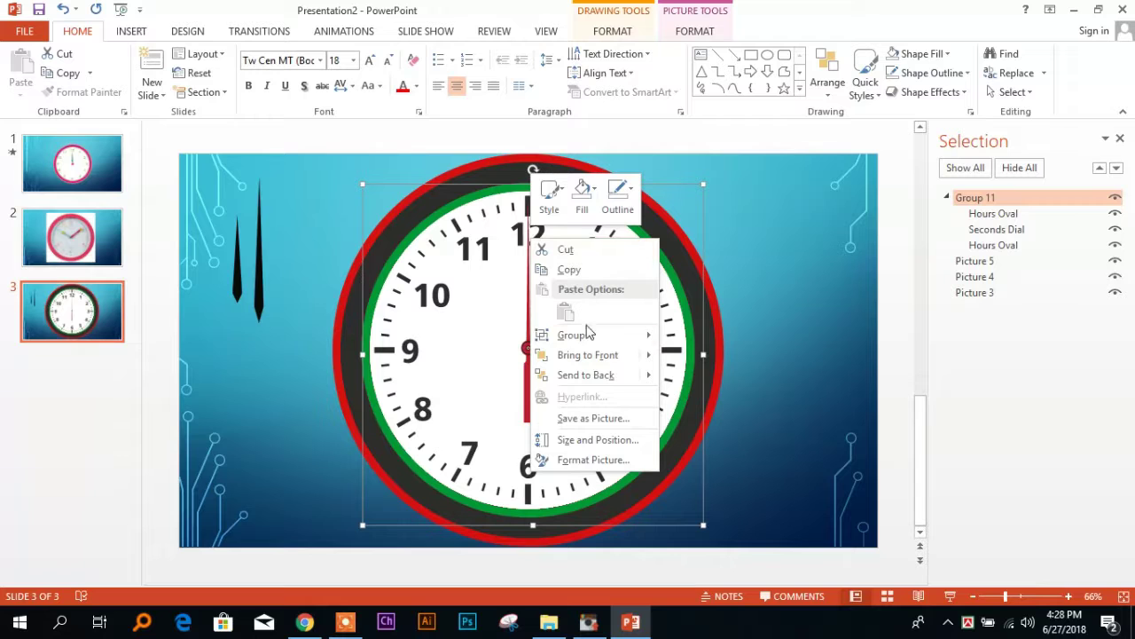
mouse_move(572, 335)
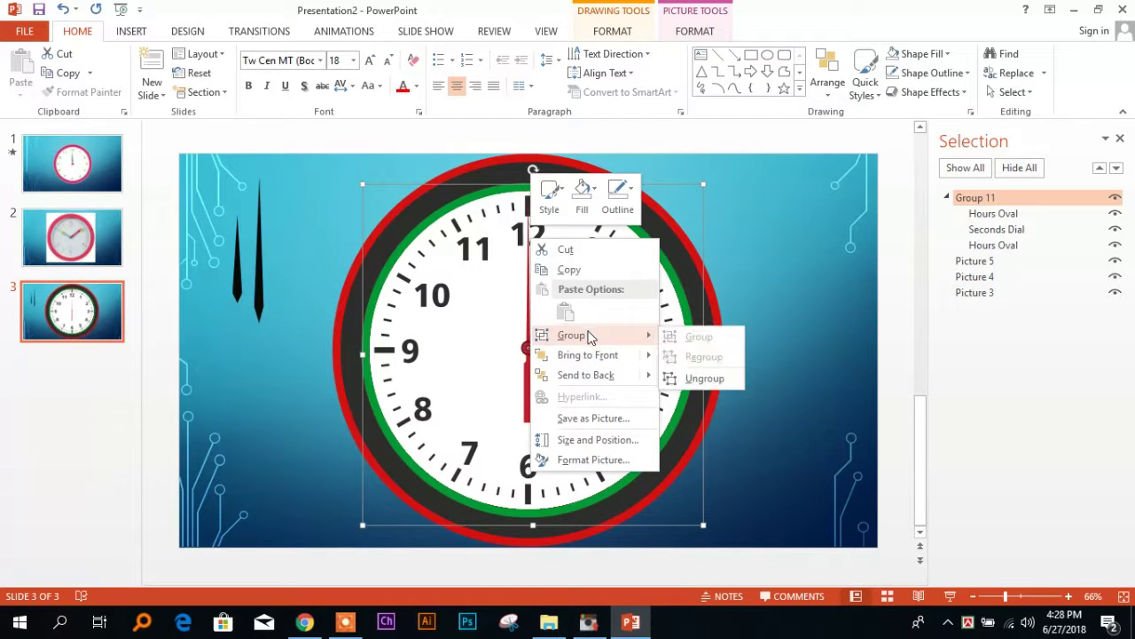
left_click(700, 379)
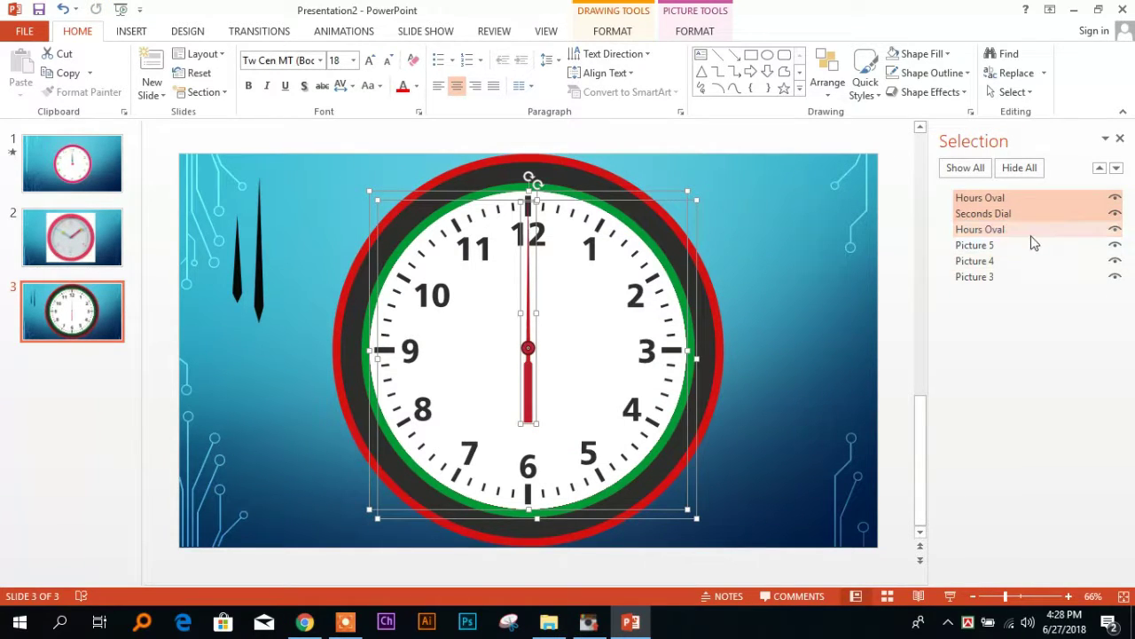
Check the Hours Oval entries in the Selection pane, hiding then selecting the top one
left_click(1027, 230)
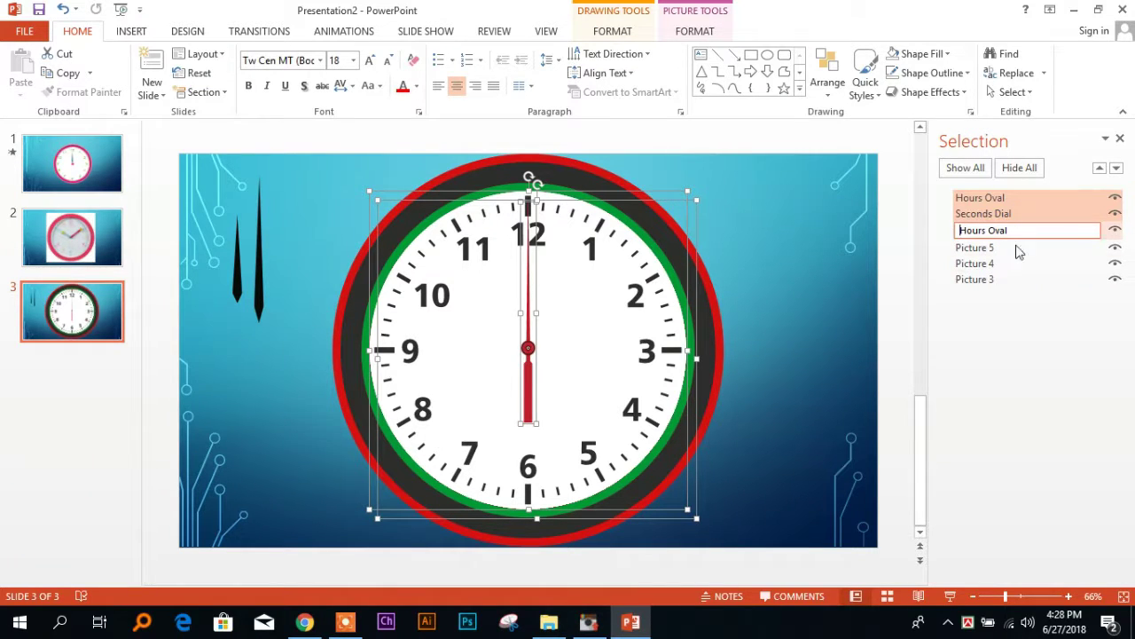
key("Return")
left_click(1057, 198)
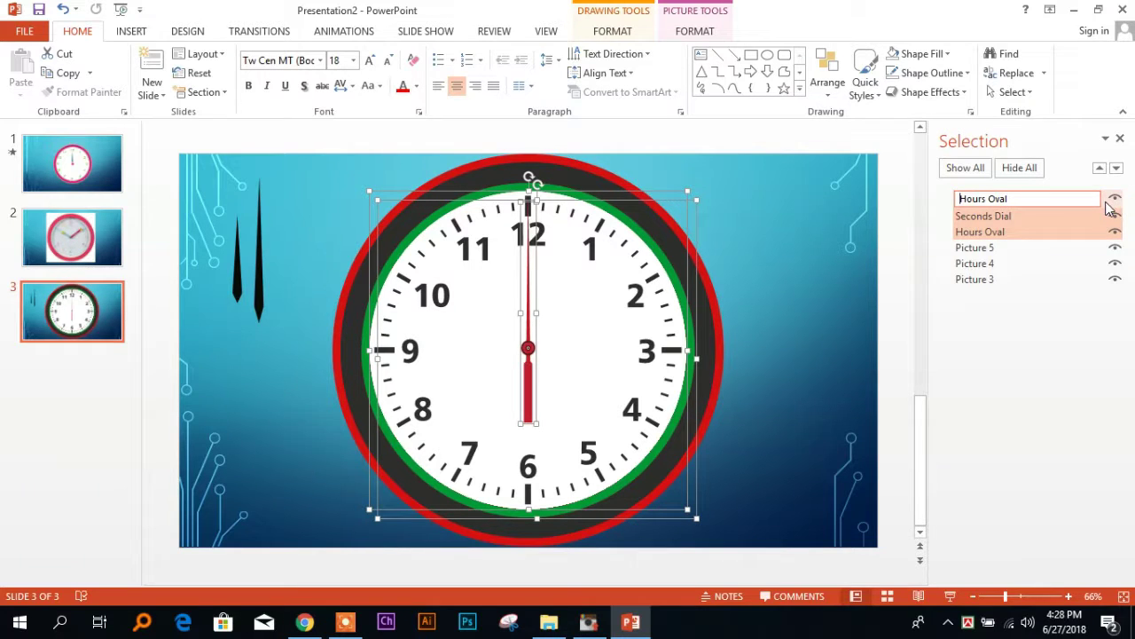
left_click(1044, 196)
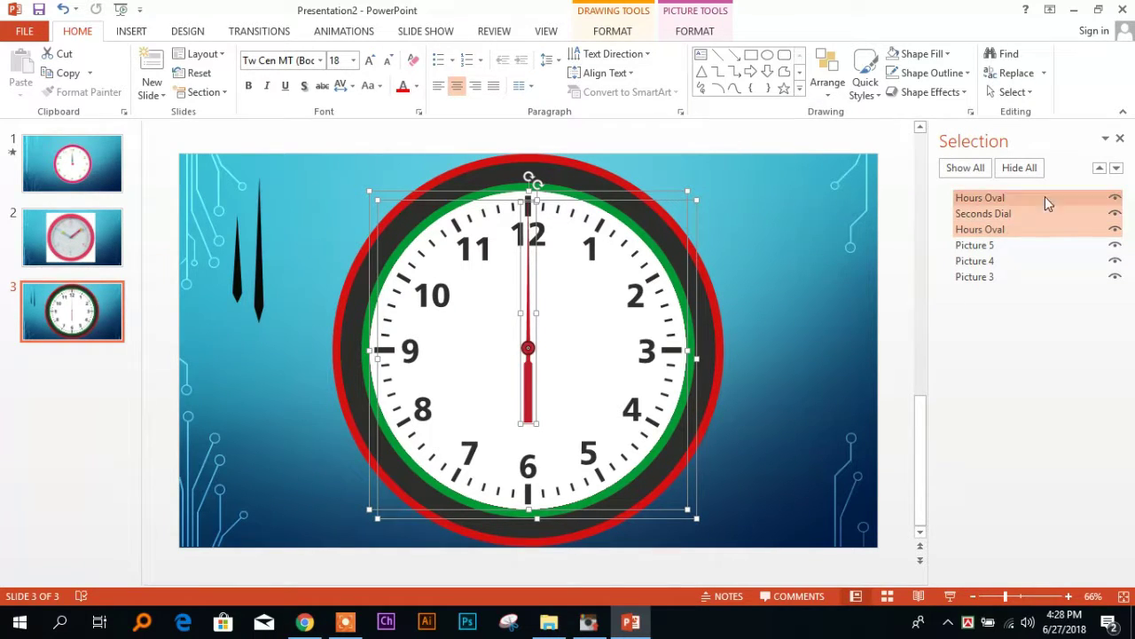
left_click(1061, 215)
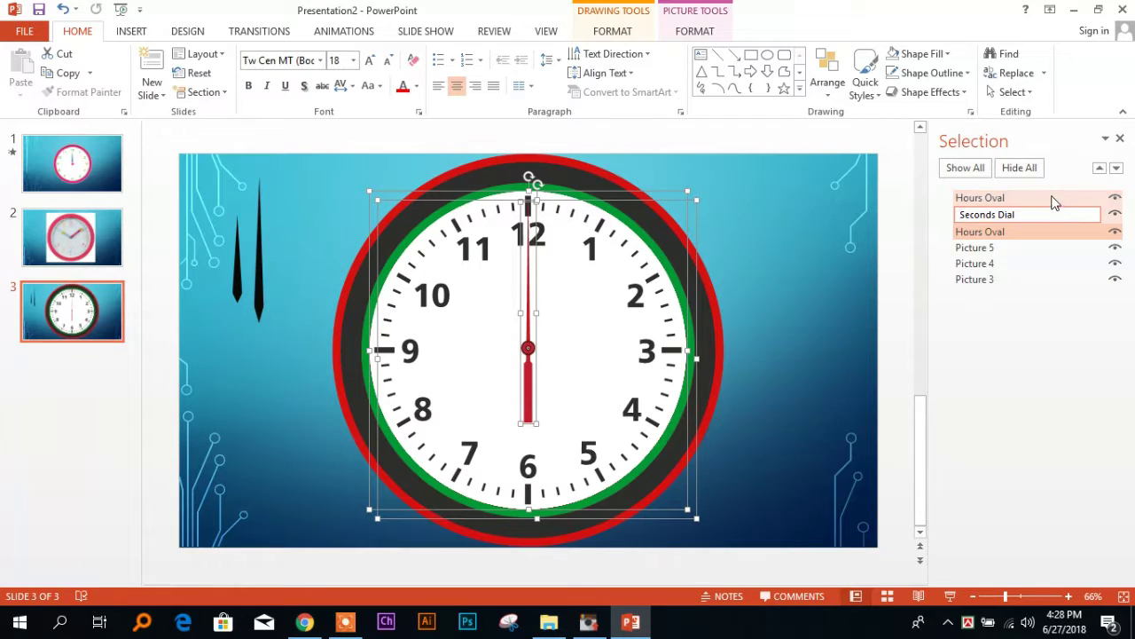
left_click(1083, 197)
left_click(1115, 198)
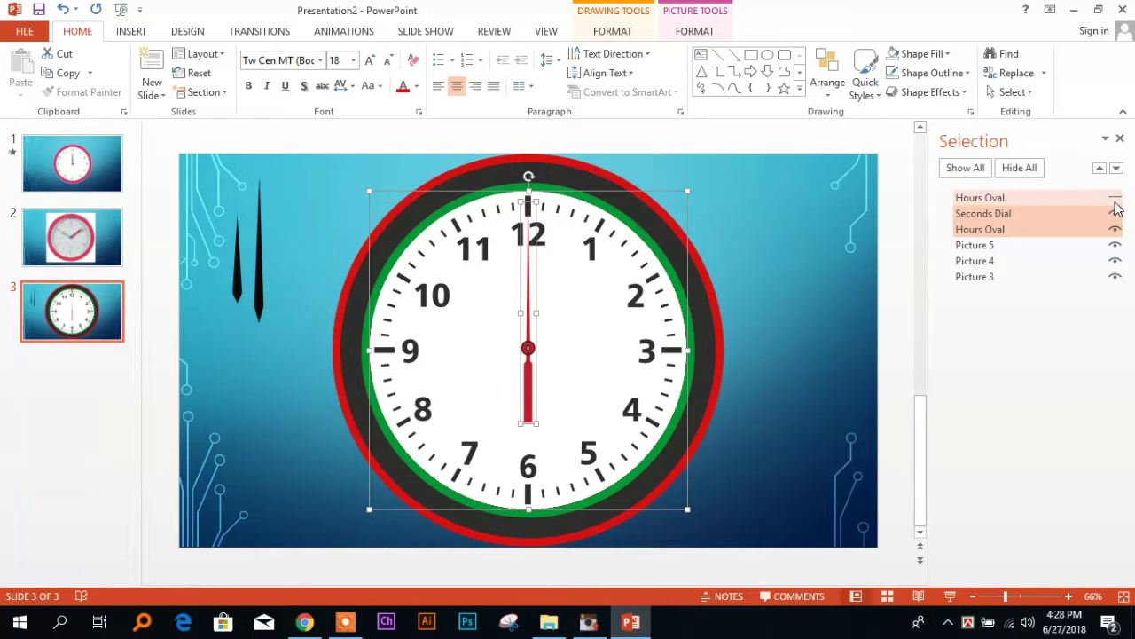
left_click(1052, 197)
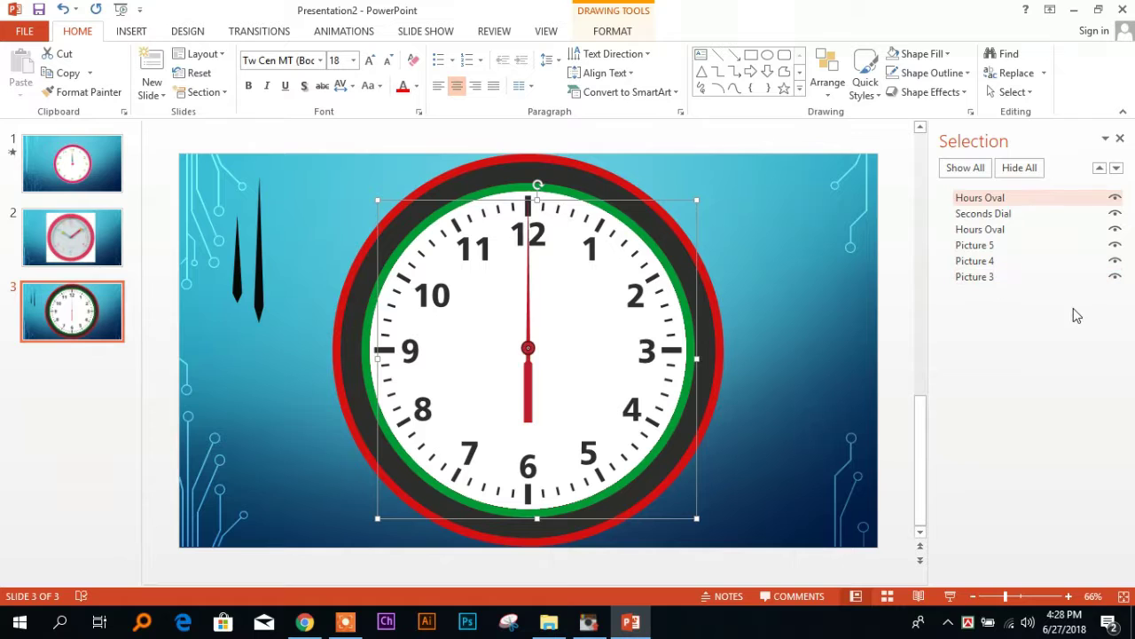
left_click(1067, 276, "ctrl")
left_click(1030, 230)
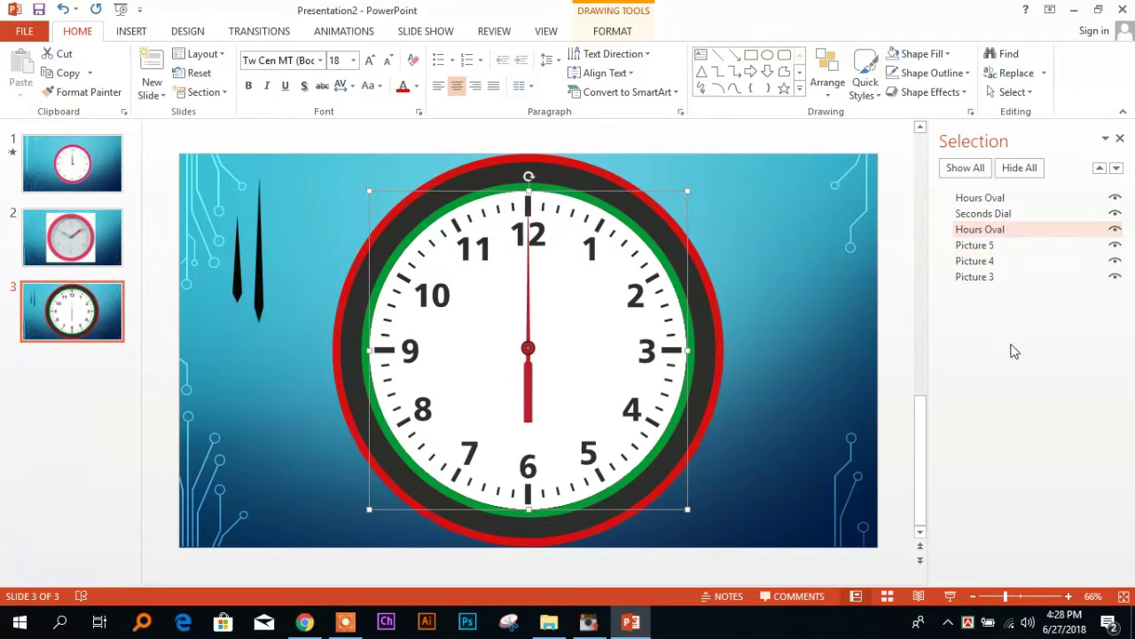
left_click(1016, 197)
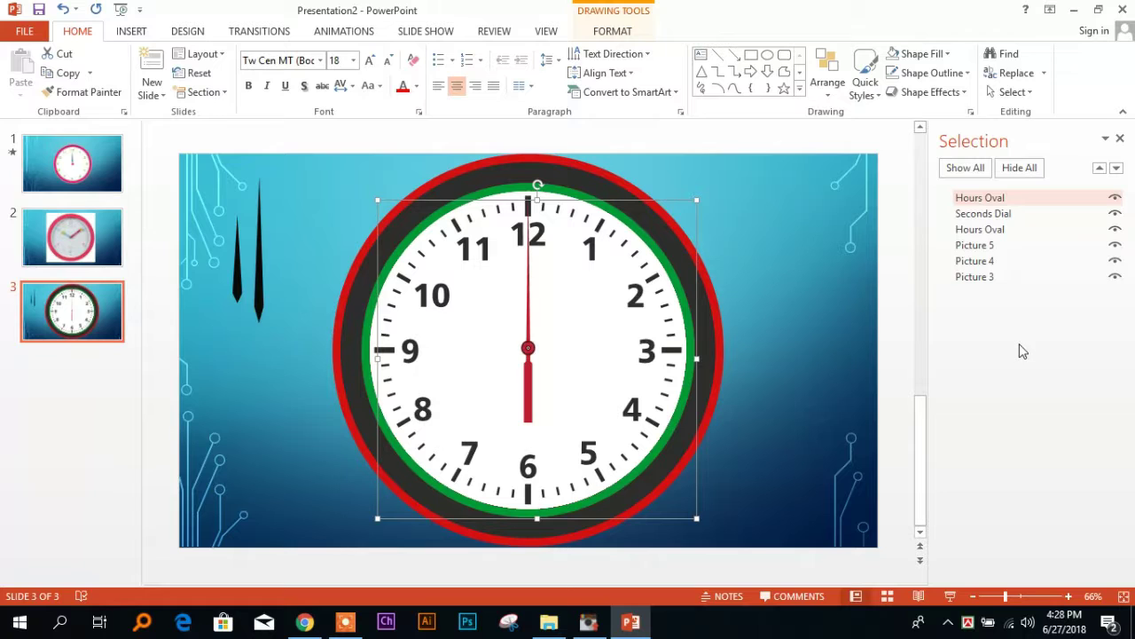
double_click(1041, 198)
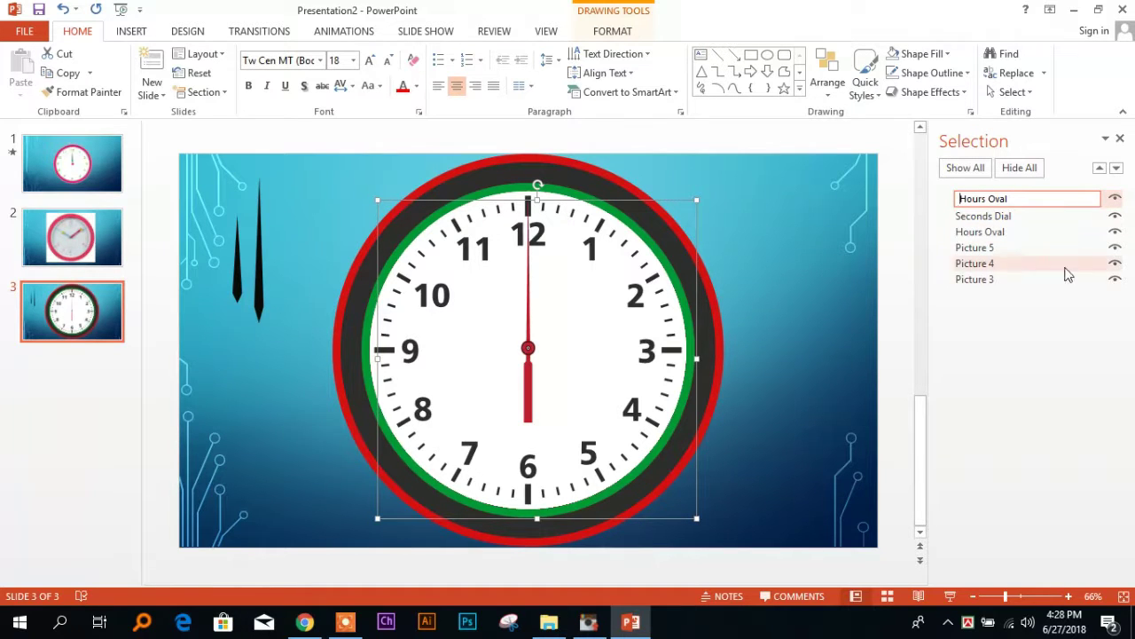
left_click(1004, 231)
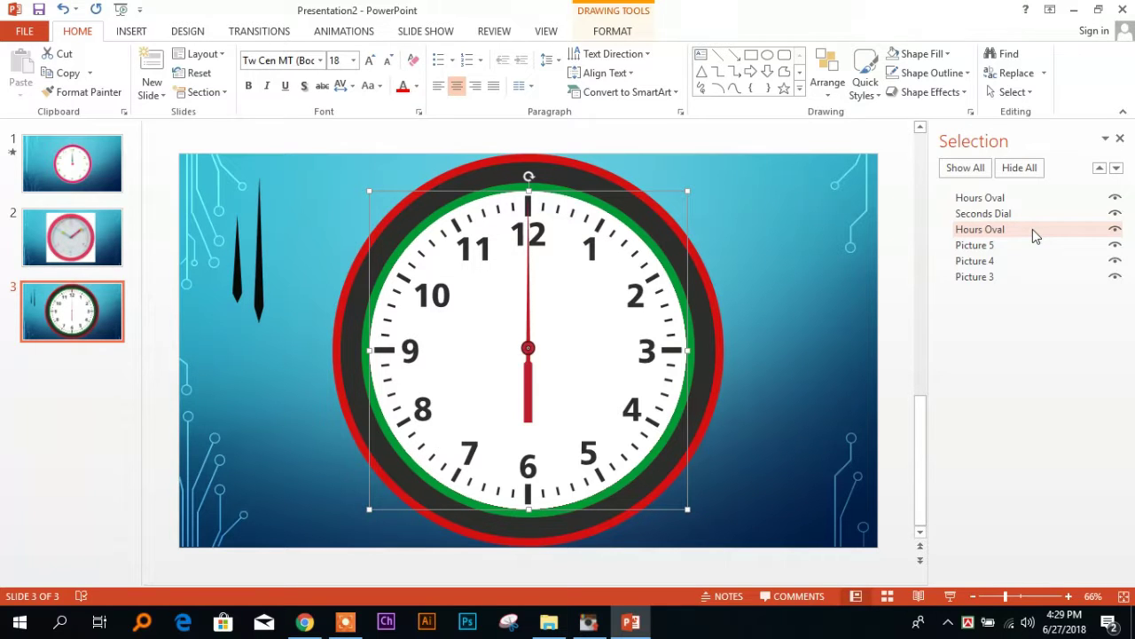
Duplicate the Hours Oval and layer the copy between Picture 5 and Picture 4
left_click(89, 75)
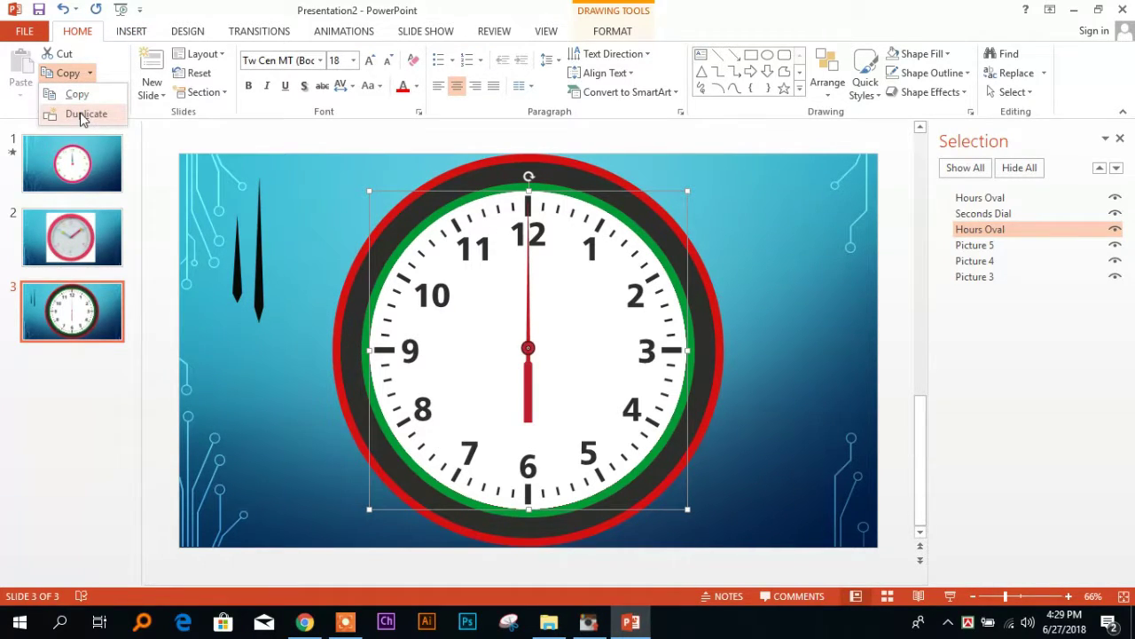
left_click(83, 115)
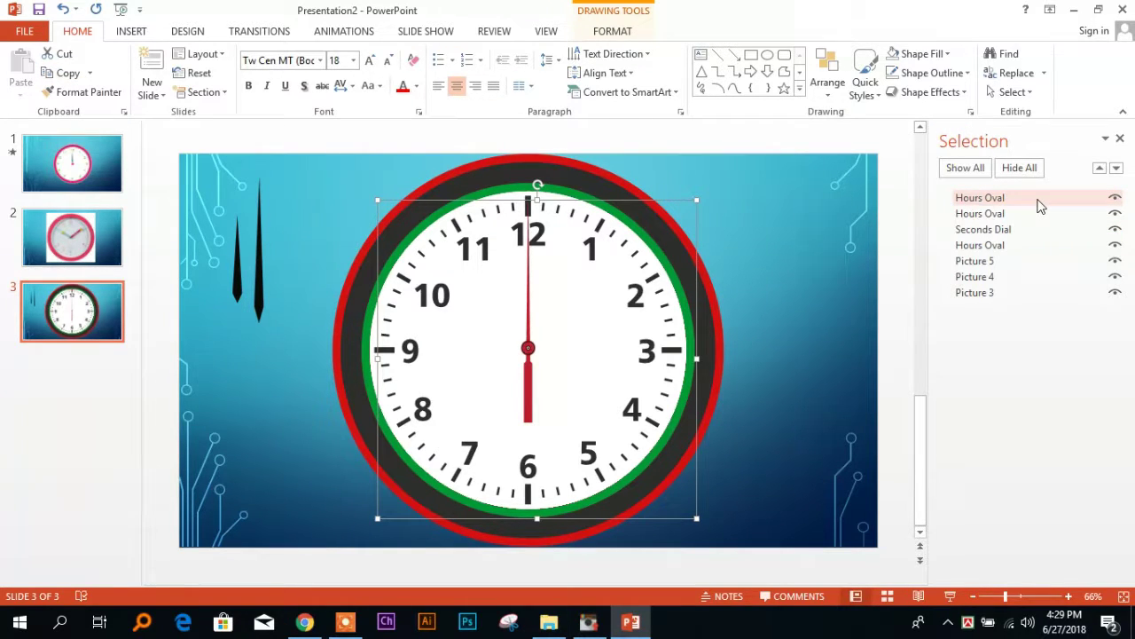
left_click_drag(1018, 199, 1014, 273)
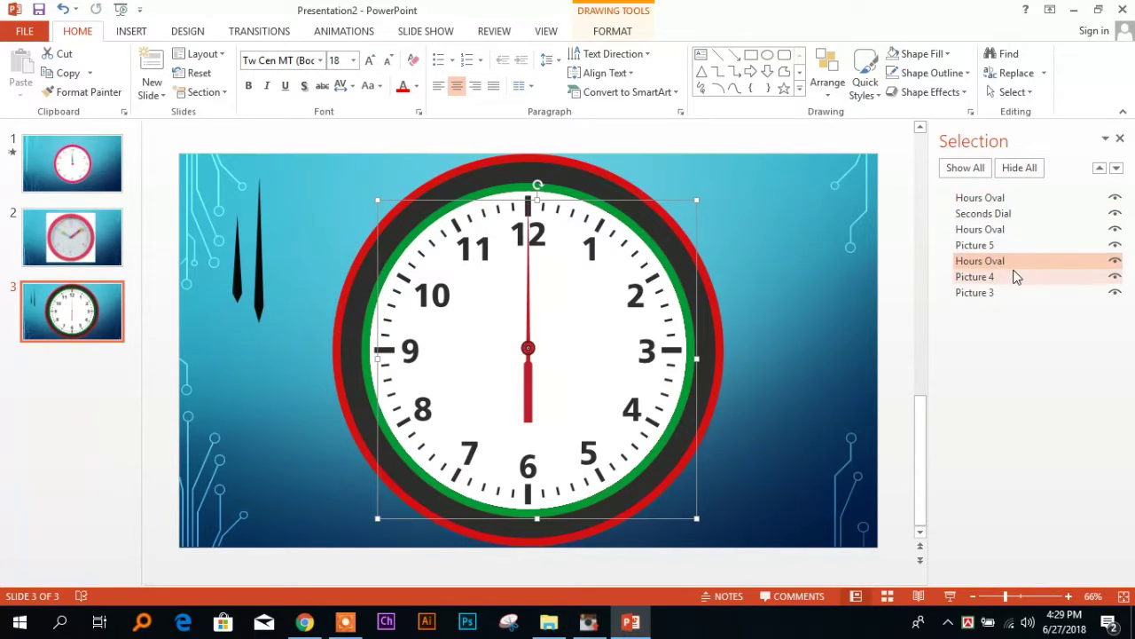
Rename the black minute-hand picture, Picture 5, to Minutes Dial
left_click(975, 246)
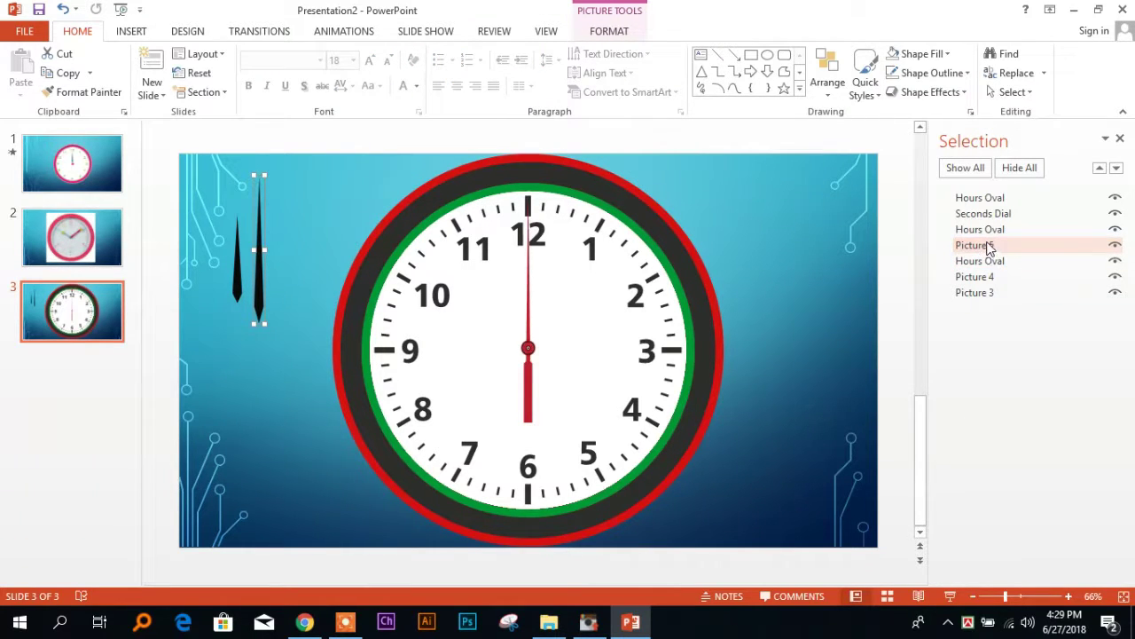
left_click(988, 248)
key("ctrl+a")
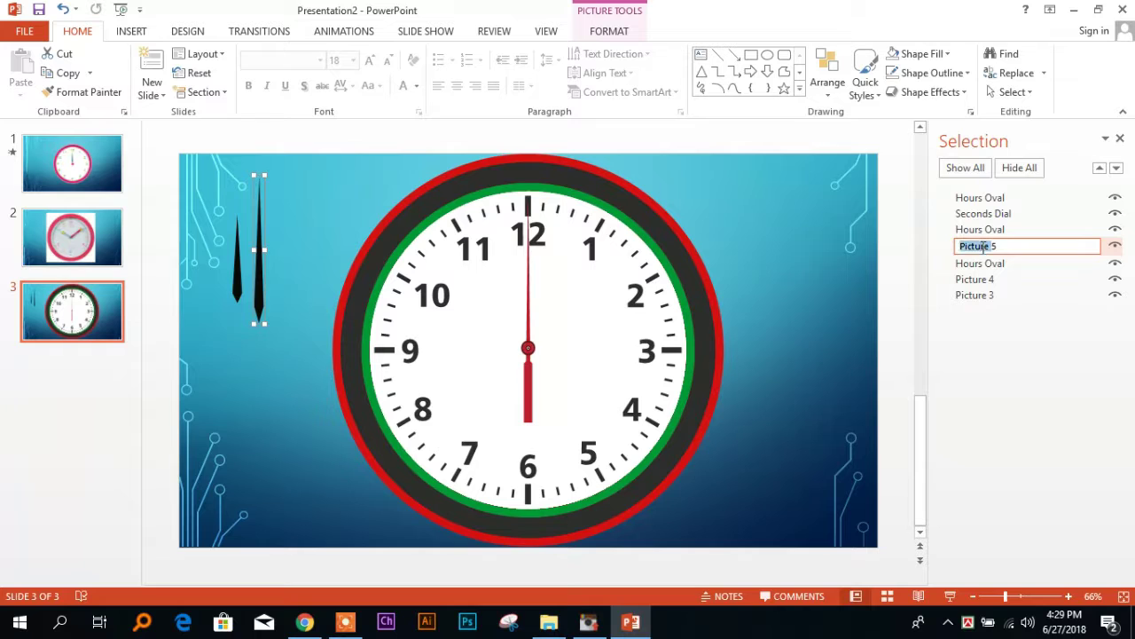
type("Minutes Dial")
key("Return")
Rename the lower Hours Oval to Minutes Oval
left_click(975, 262)
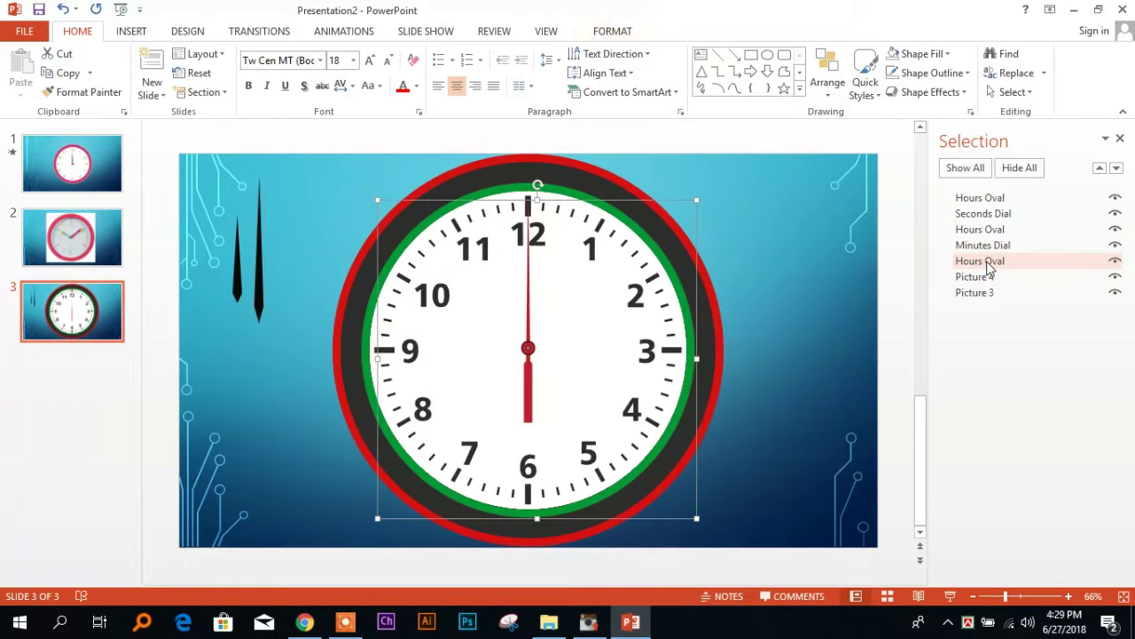
left_click(976, 262)
left_click_drag(987, 261, 944, 260)
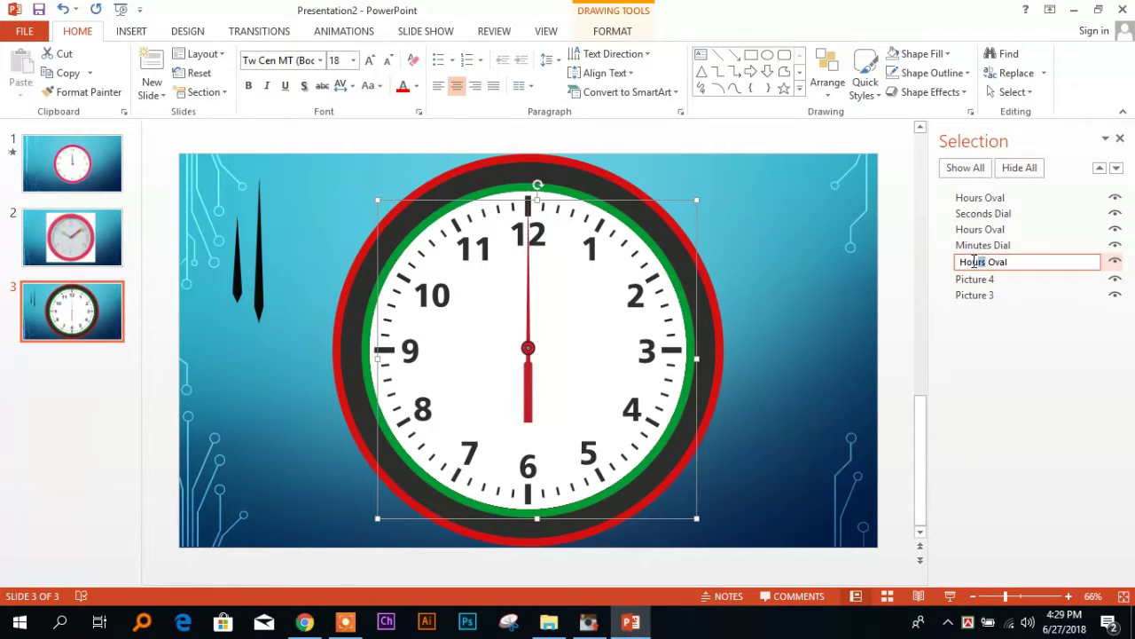
type("Minutes")
key("Return")
left_click(1011, 246)
left_click(1017, 259)
Move the top Hours Oval down the stacking order to sit between Picture 4 and Picture 3
left_click(1003, 229)
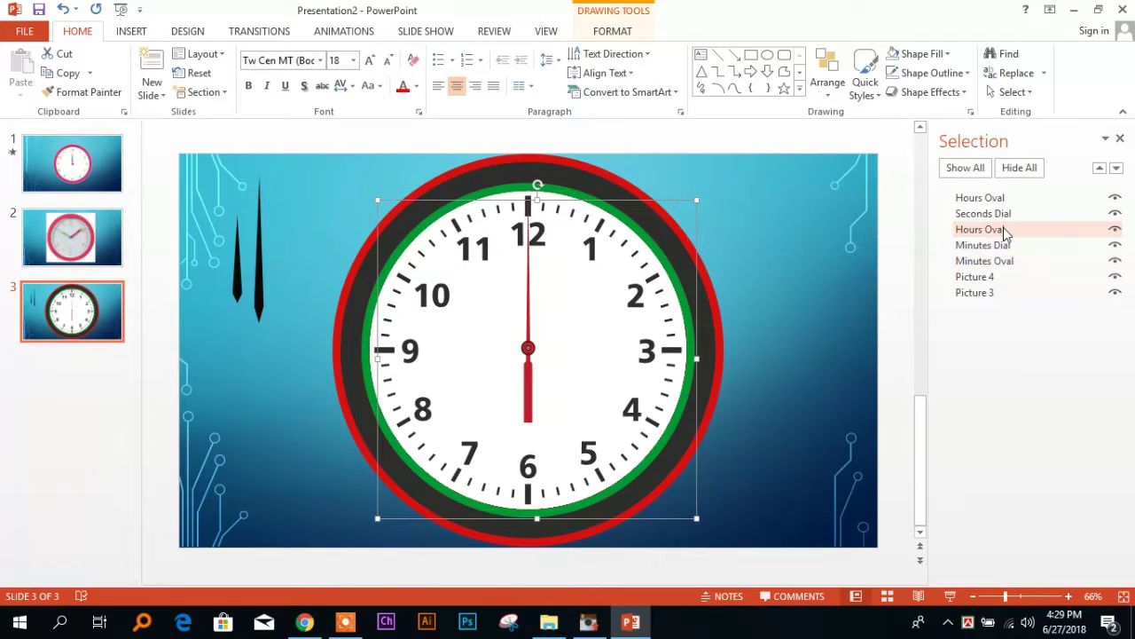
left_click(1012, 215)
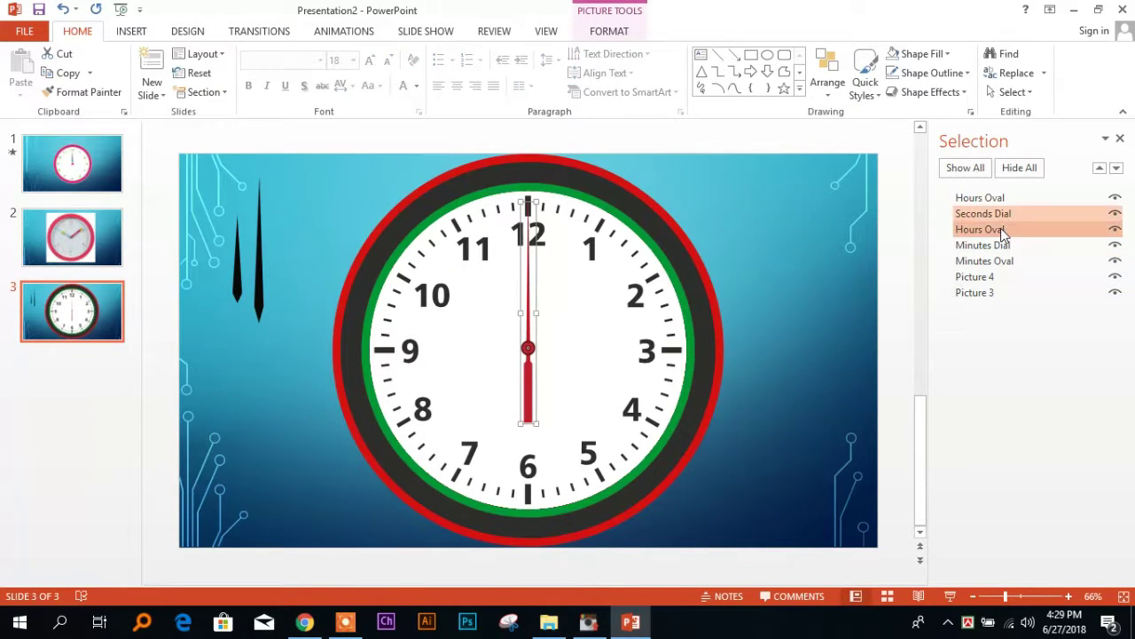
left_click(1000, 228)
left_click(1019, 215)
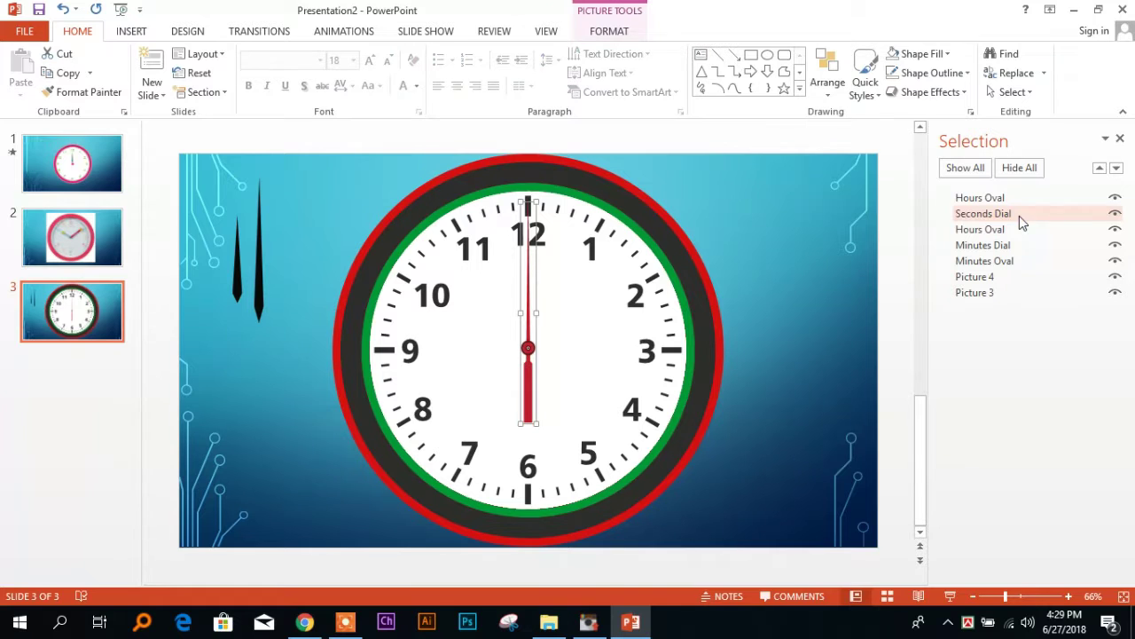
left_click(1016, 227)
left_click(1020, 199)
left_click_drag(1030, 200, 1026, 293)
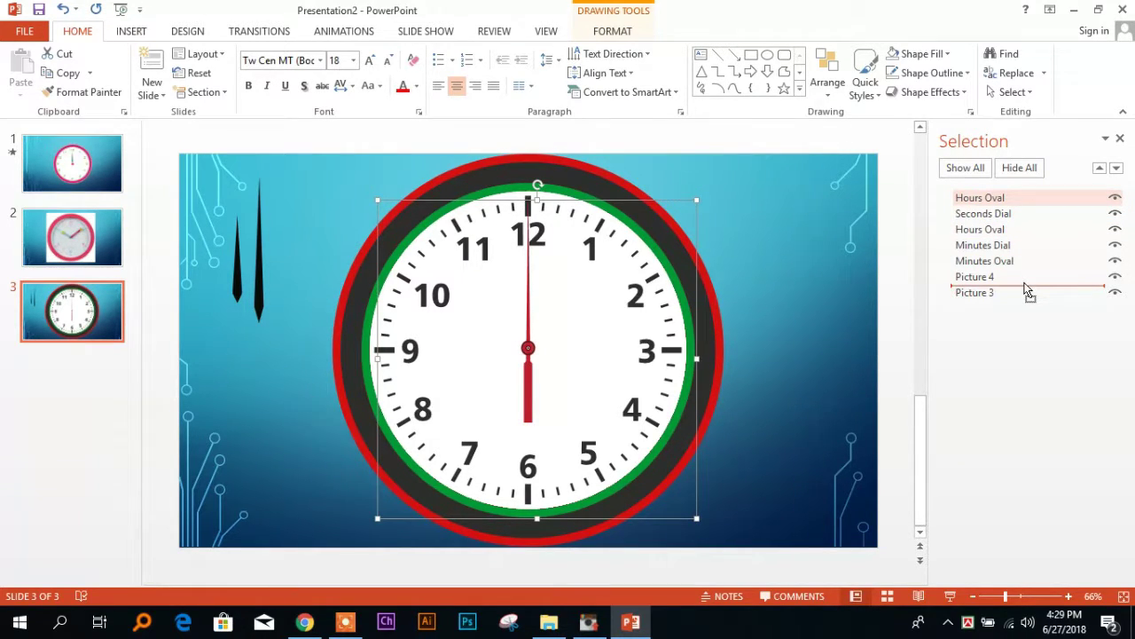
left_click_drag(1027, 290, 1026, 306)
mouse_move(1022, 306)
left_mouse_down()
mouse_move(1022, 289)
mouse_move(989, 276)
left_mouse_up()
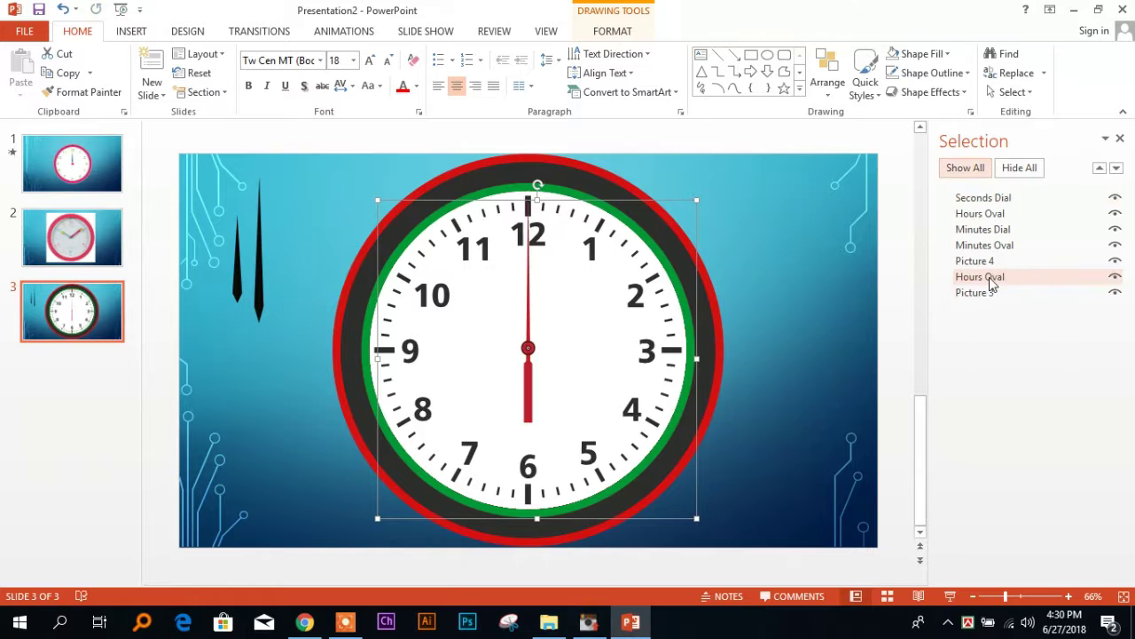
Rename the clock face picture, Picture 3, to Clock Body
left_click(989, 260)
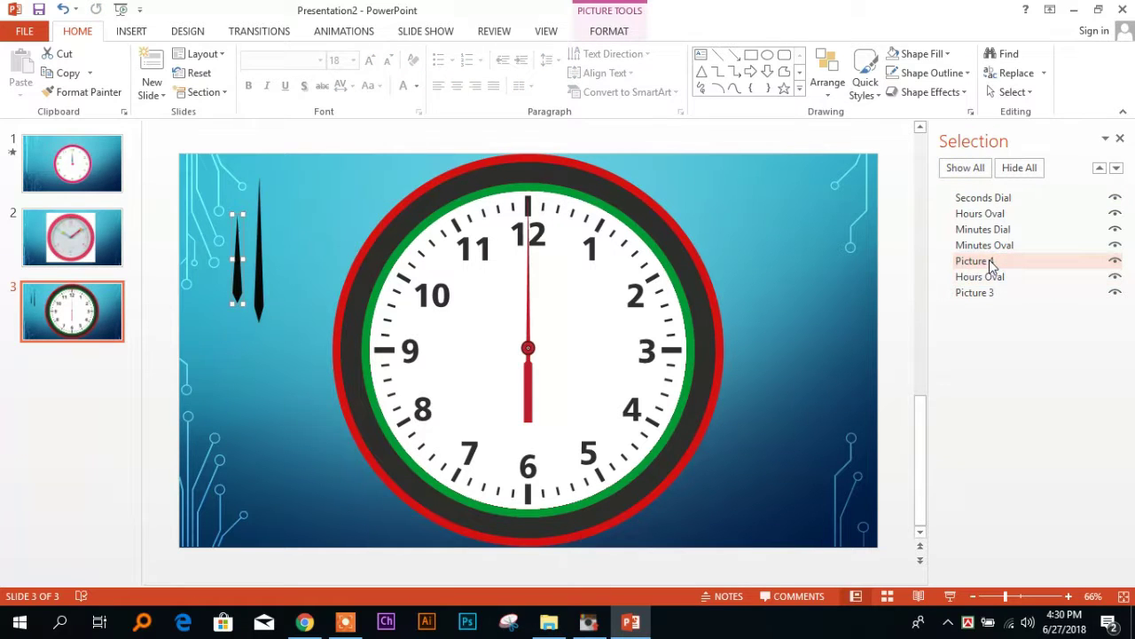
left_click(980, 295)
left_click(979, 295)
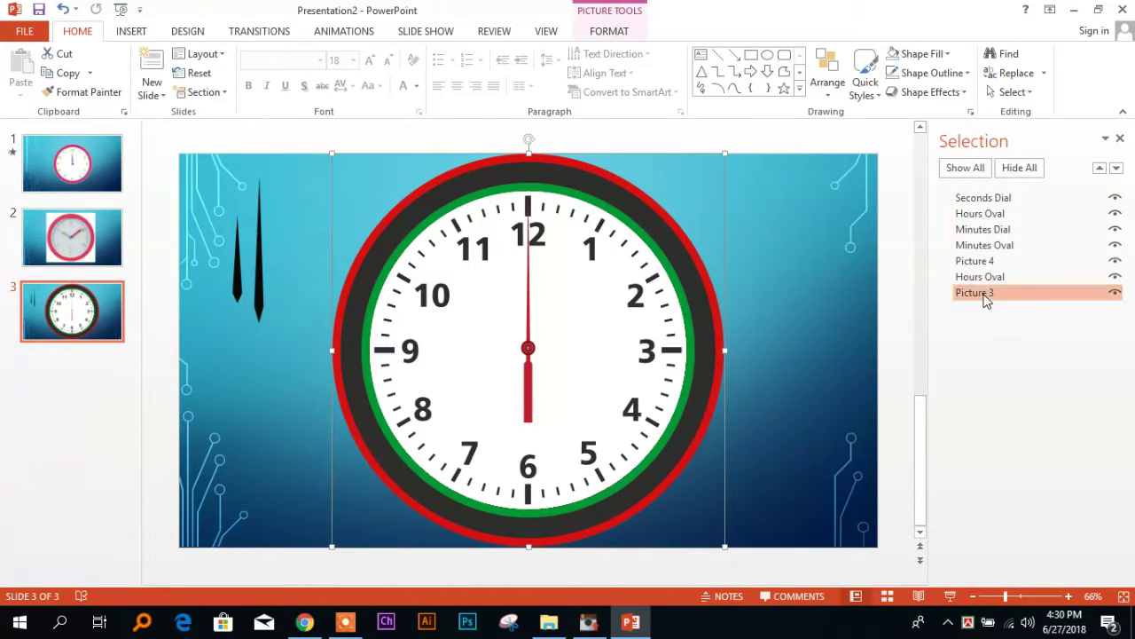
left_click_drag(995, 293, 942, 304)
type("Clock Body")
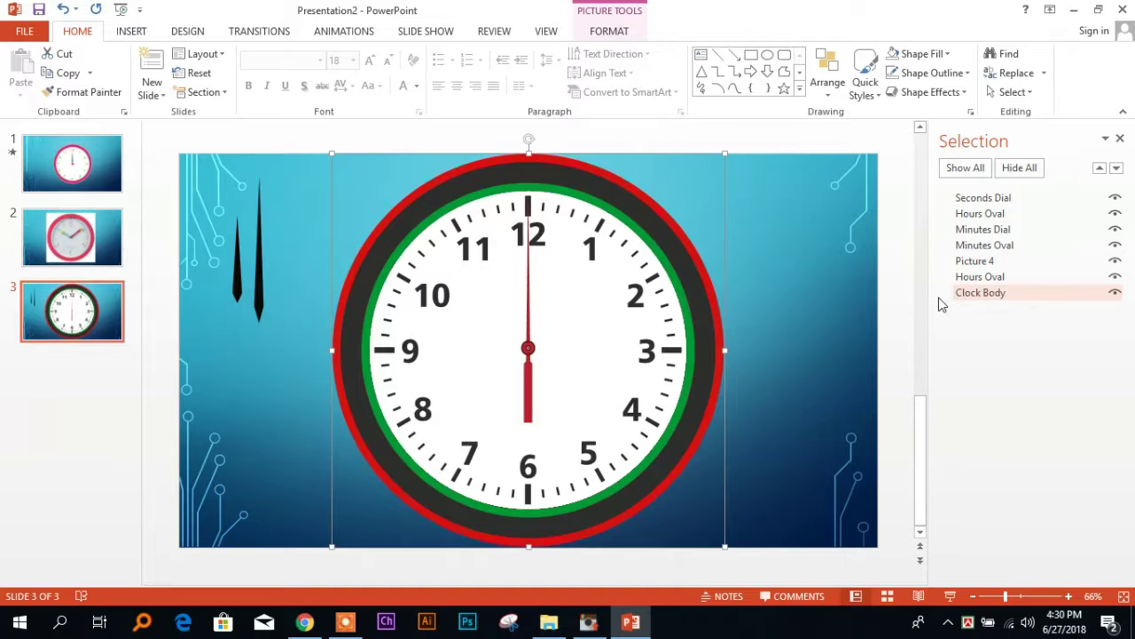
left_click(975, 277)
Rename the hour-hand picture, Picture 4, to Hours Dial
left_click(978, 260)
left_click(982, 261)
double_click(995, 261)
type("Hours Dial")
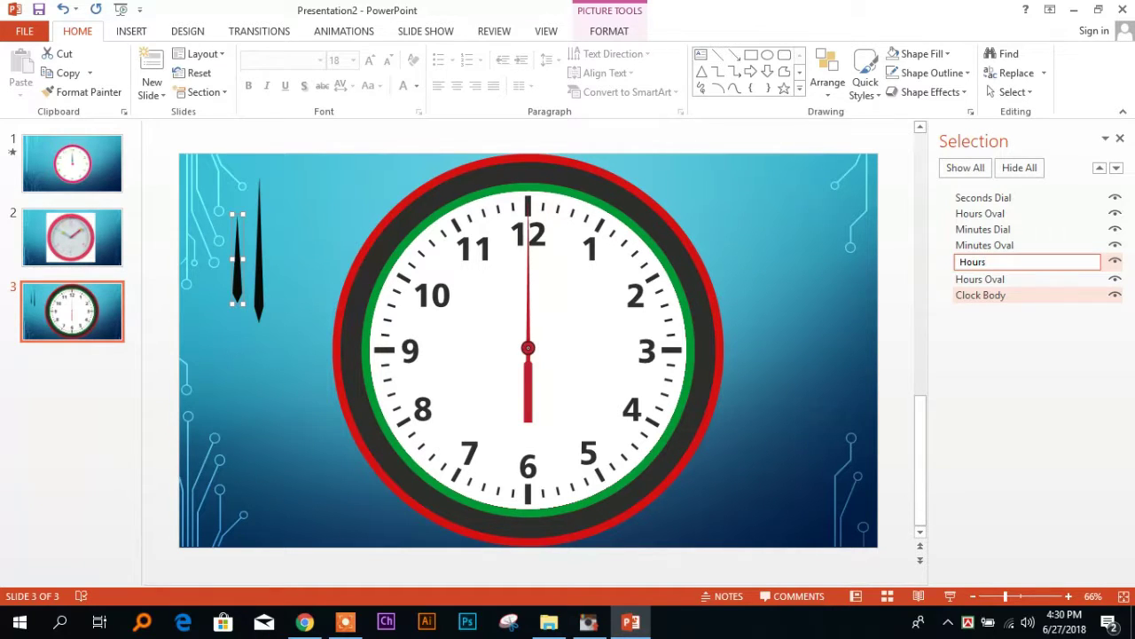
Group the Hours Dial and Hours Oval together
left_click(1052, 295)
left_click(988, 261)
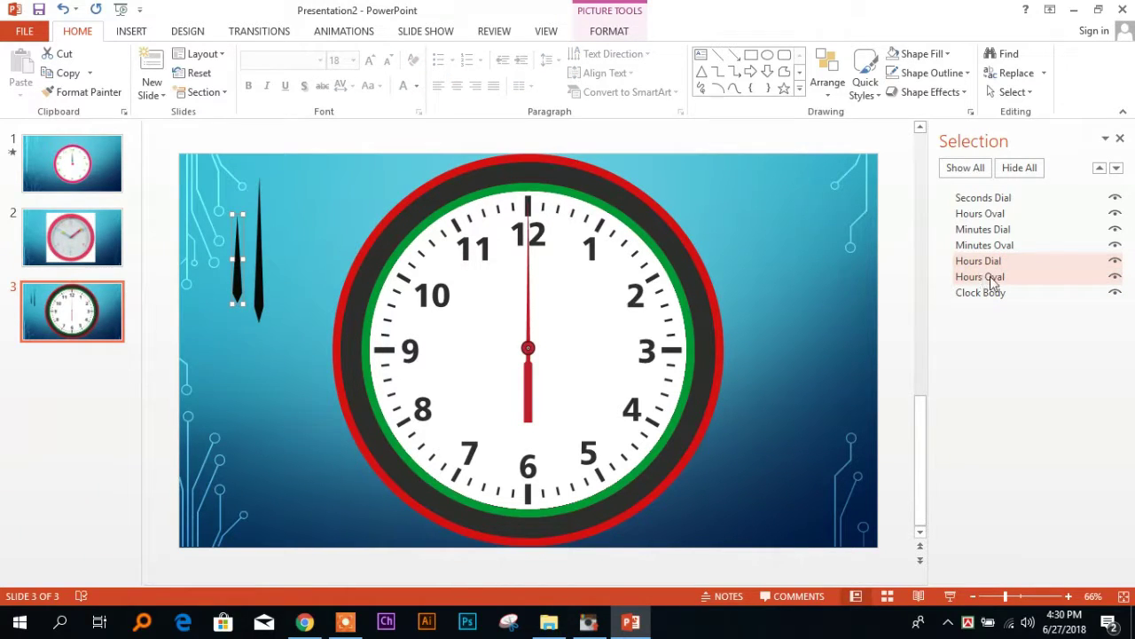
left_click(992, 277, "ctrl")
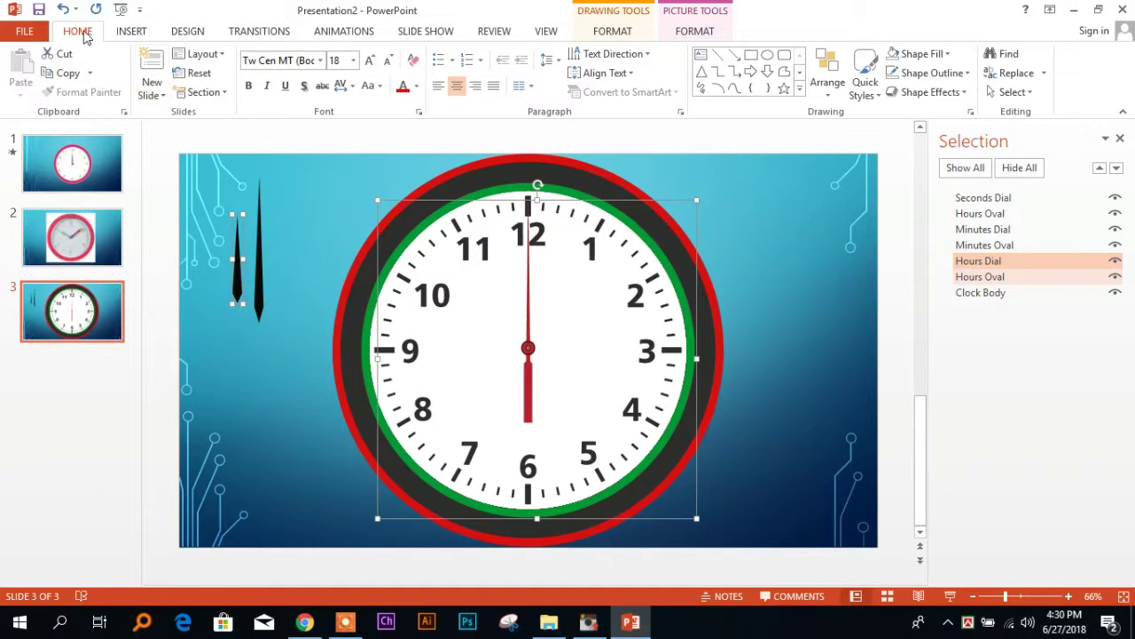
right_click(539, 194)
mouse_move(610, 305)
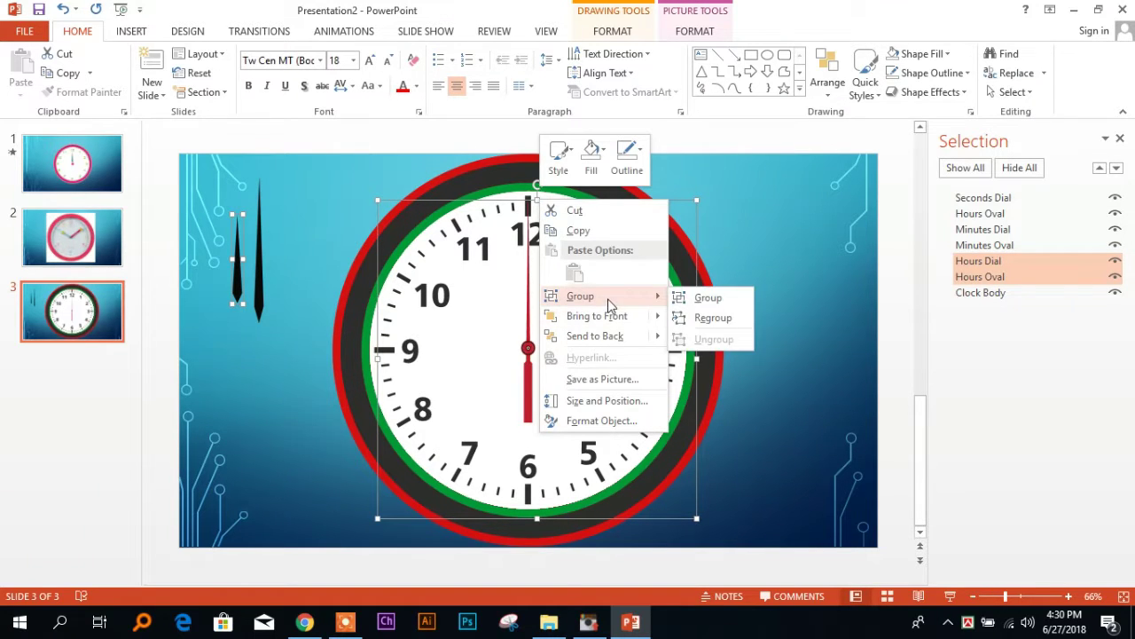
left_click(725, 297)
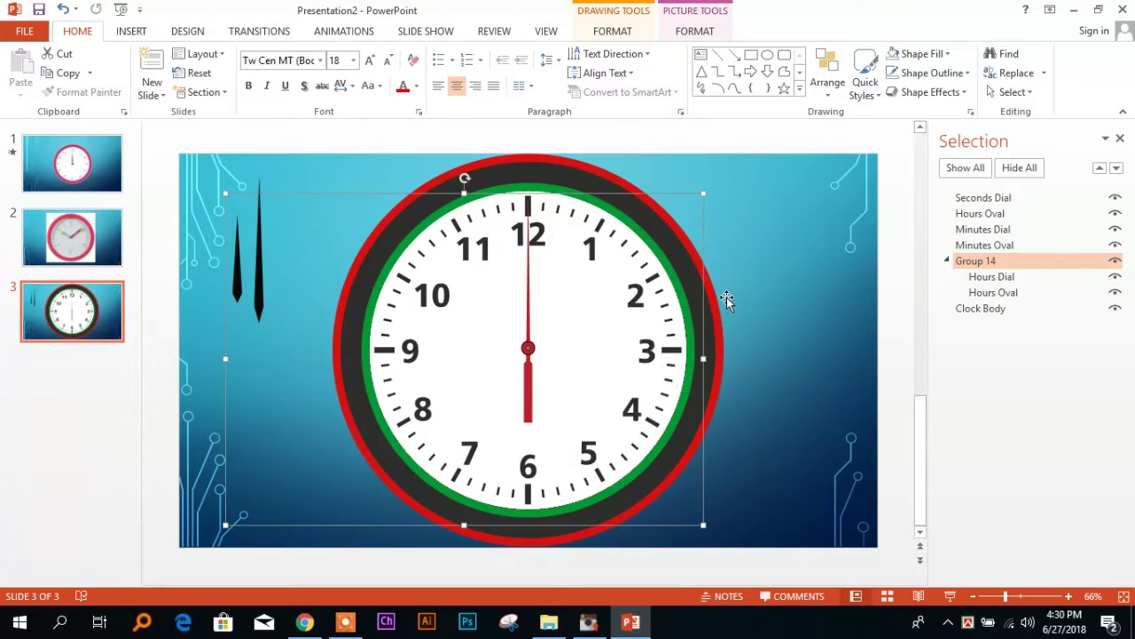
Rename the new Group 14 to Hours
left_click(947, 259)
left_click(982, 261)
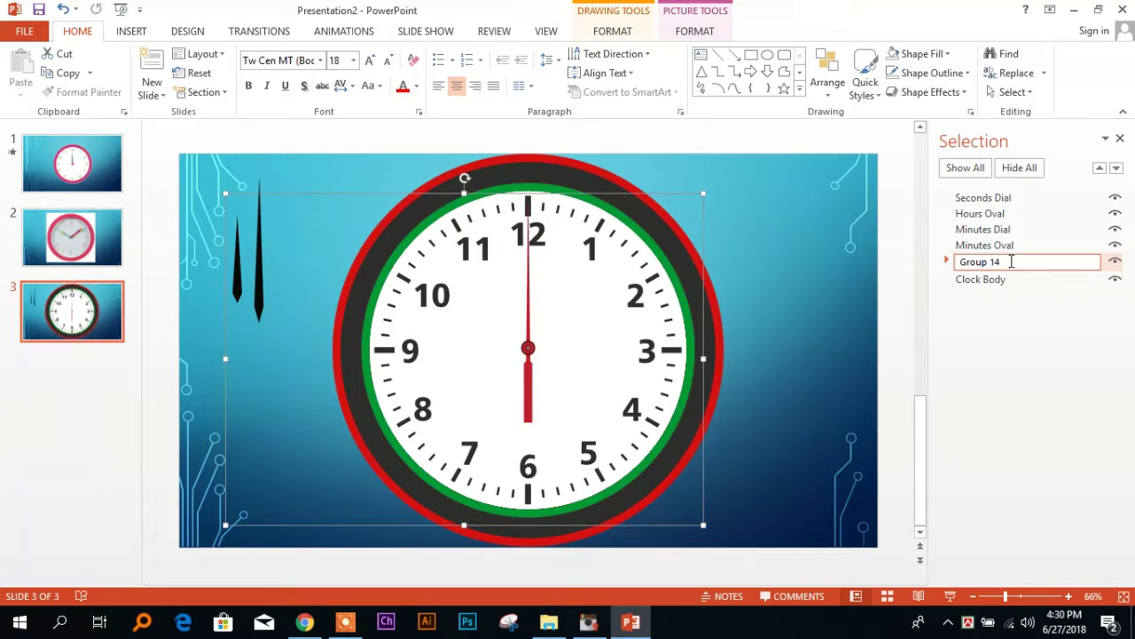
left_click_drag(960, 262, 1002, 261)
type("Hours")
key("Return")
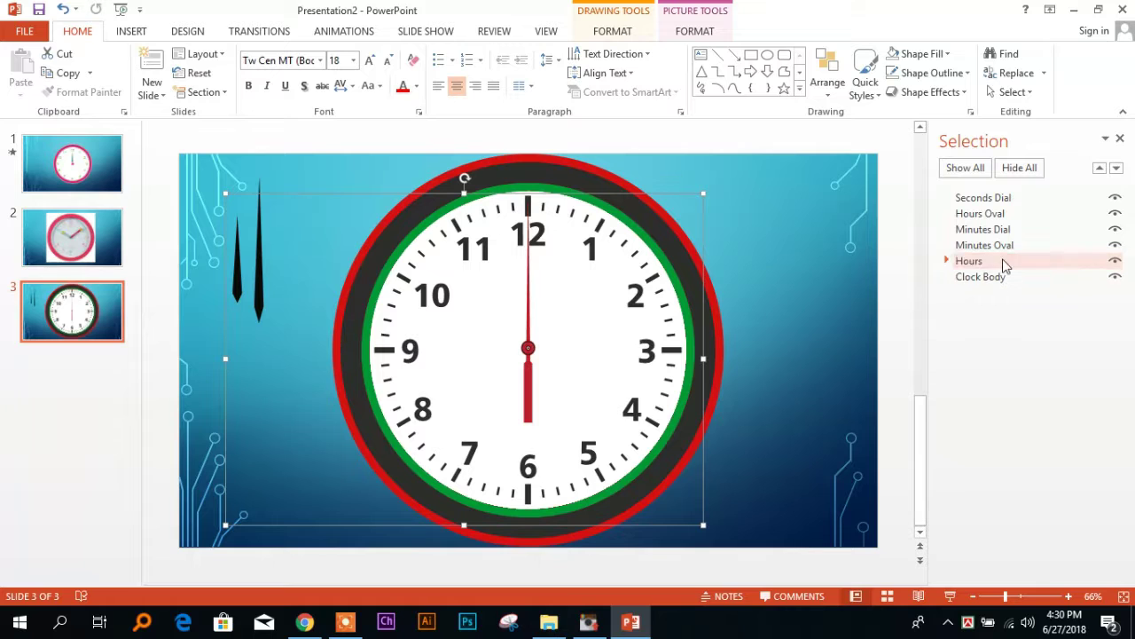
left_click(989, 246)
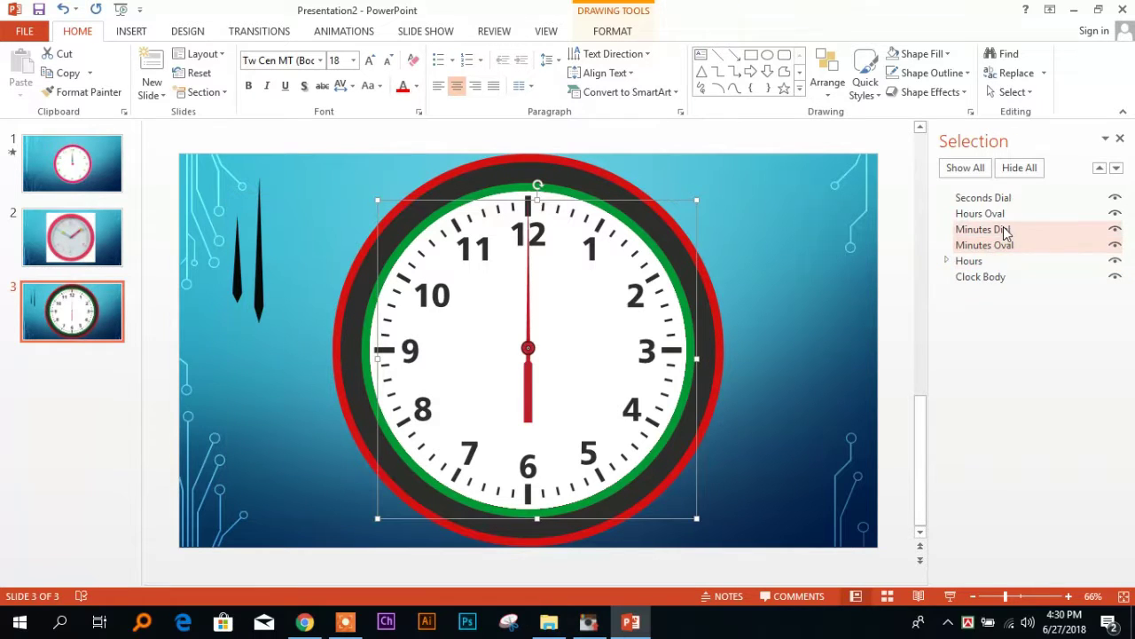
Group the Minutes Dial and Minutes Oval together
left_click(1006, 231)
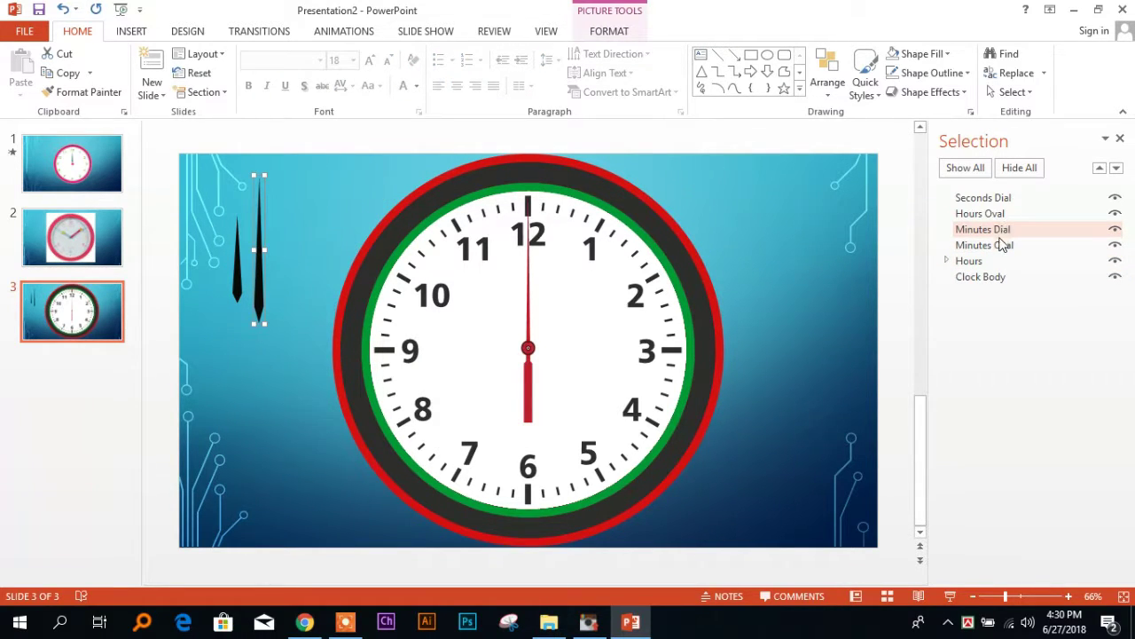
left_click(999, 244)
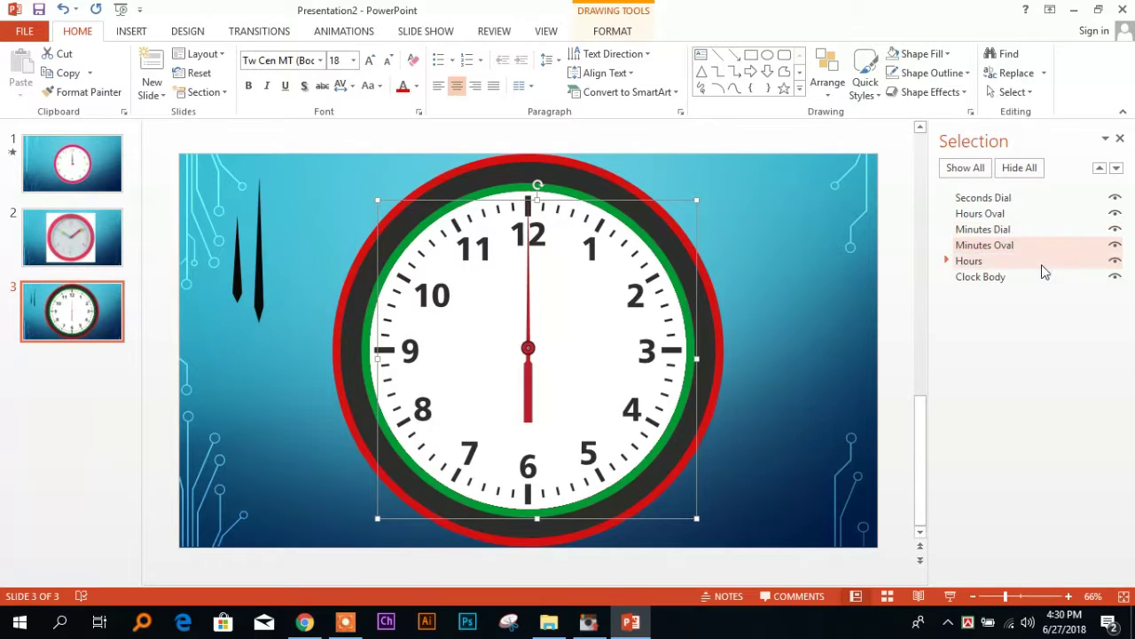
left_click(1017, 228, "ctrl")
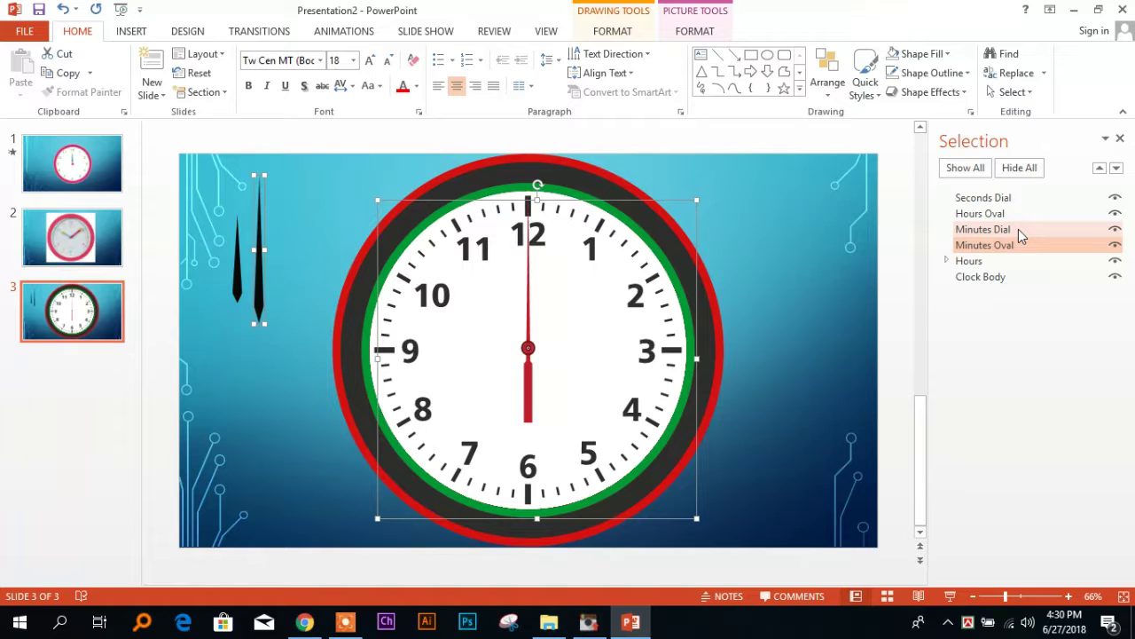
right_click(535, 197)
mouse_move(602, 301)
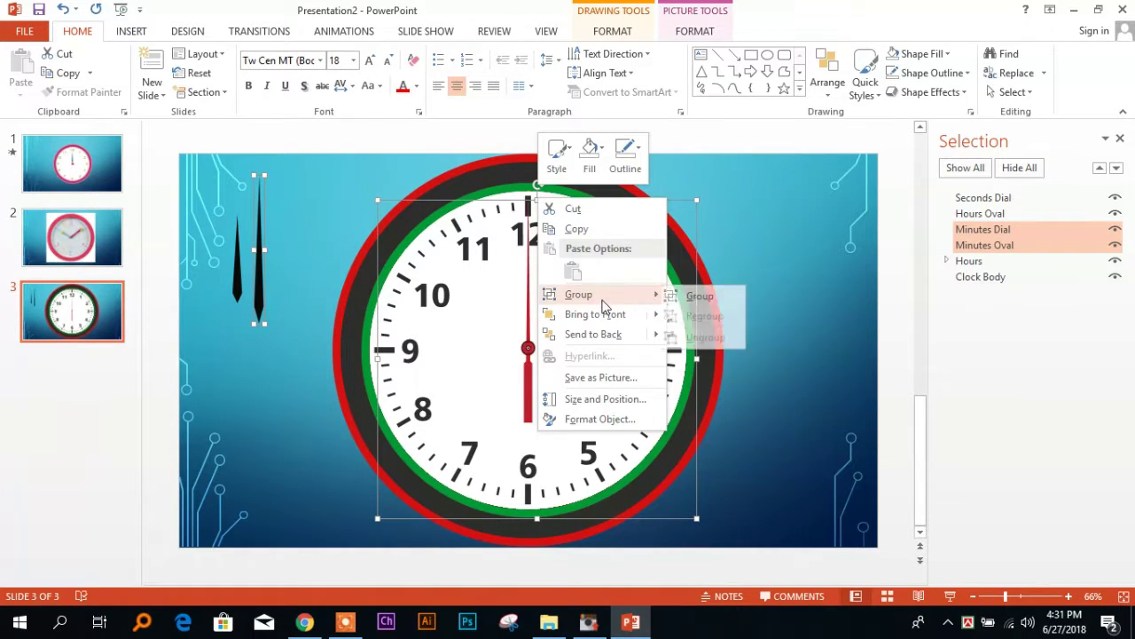
left_click(731, 295)
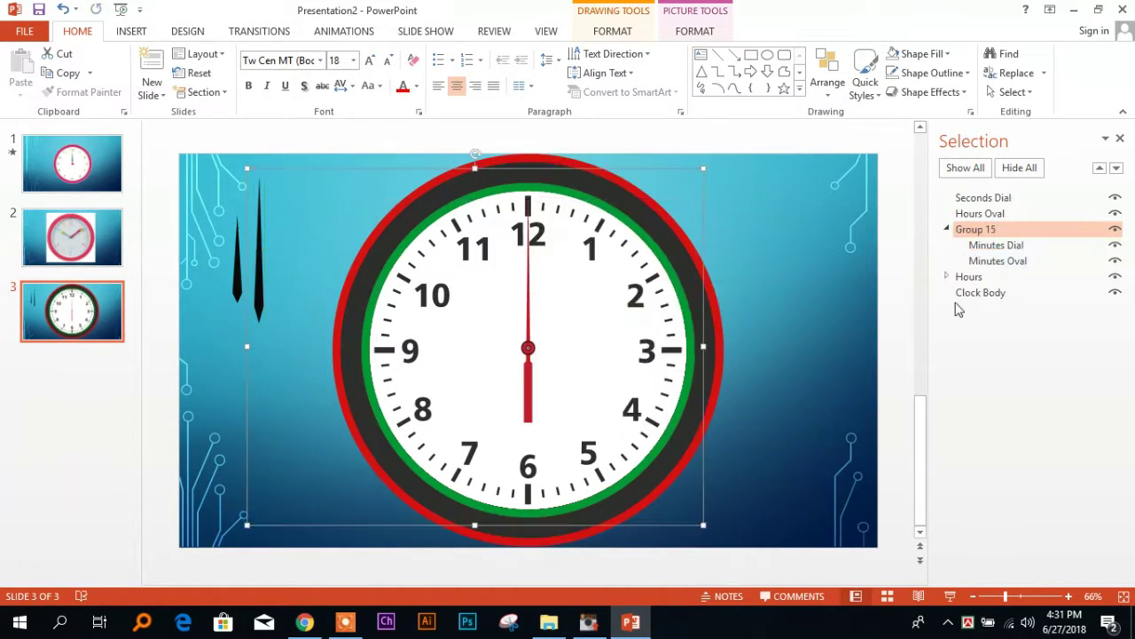
Rename the new Group 15 to Minutes
double_click(979, 229)
left_click_drag(997, 230, 891, 234)
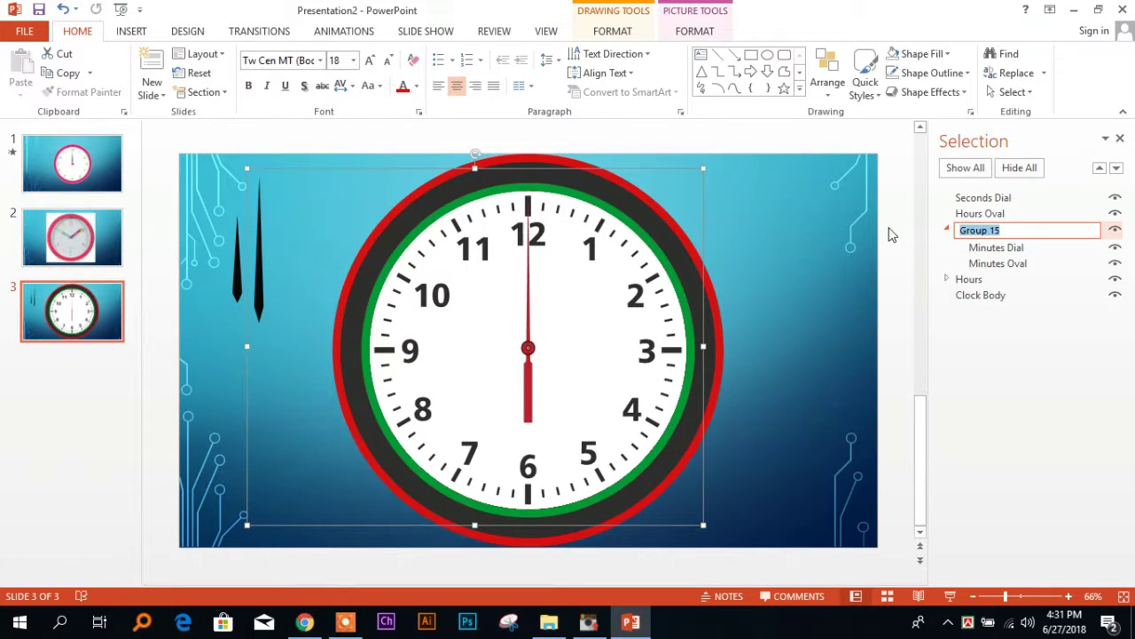
type("Mi")
key("Return")
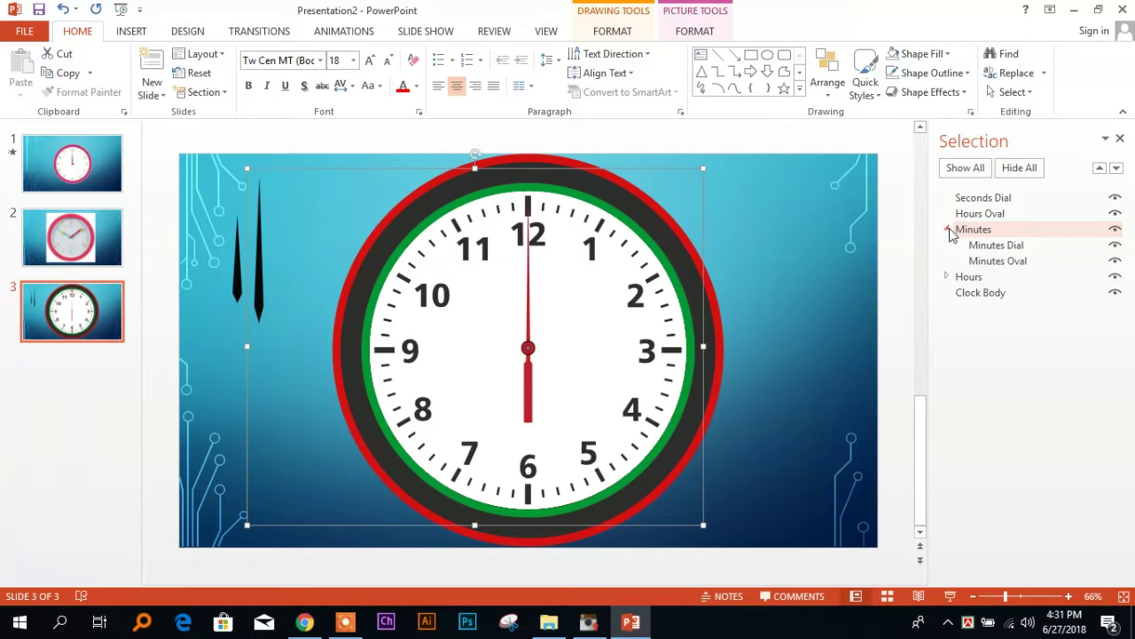
left_click(948, 229)
Rename the remaining Hours Oval to Seconds Oval
left_click(975, 213)
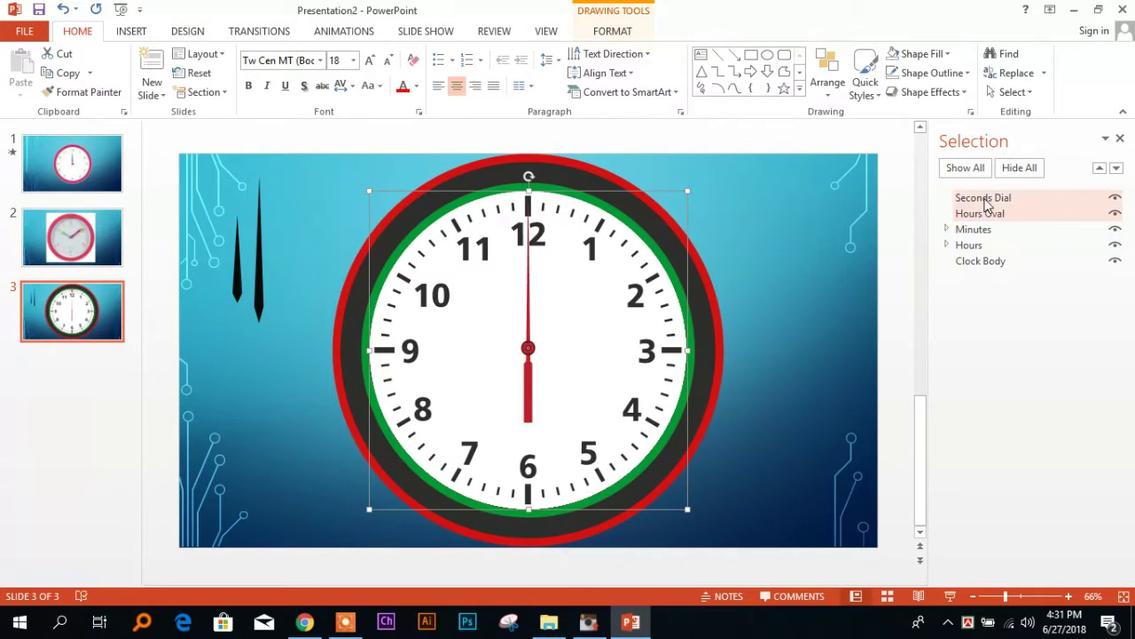
left_click(948, 230)
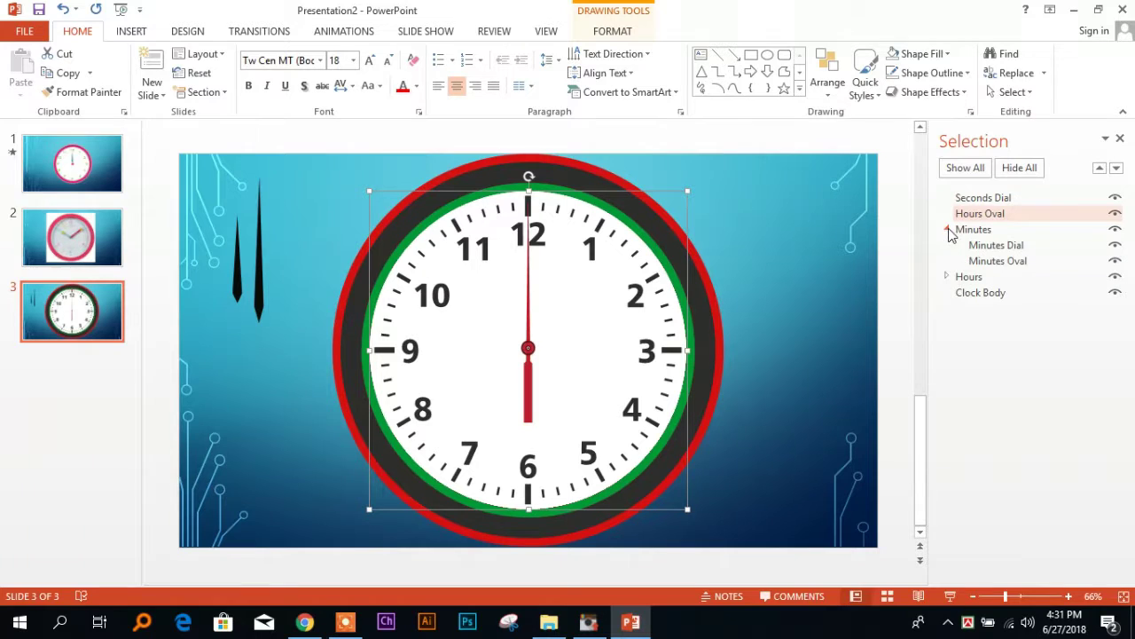
left_click(946, 276)
left_click(946, 276)
left_click(947, 230)
left_click(972, 197)
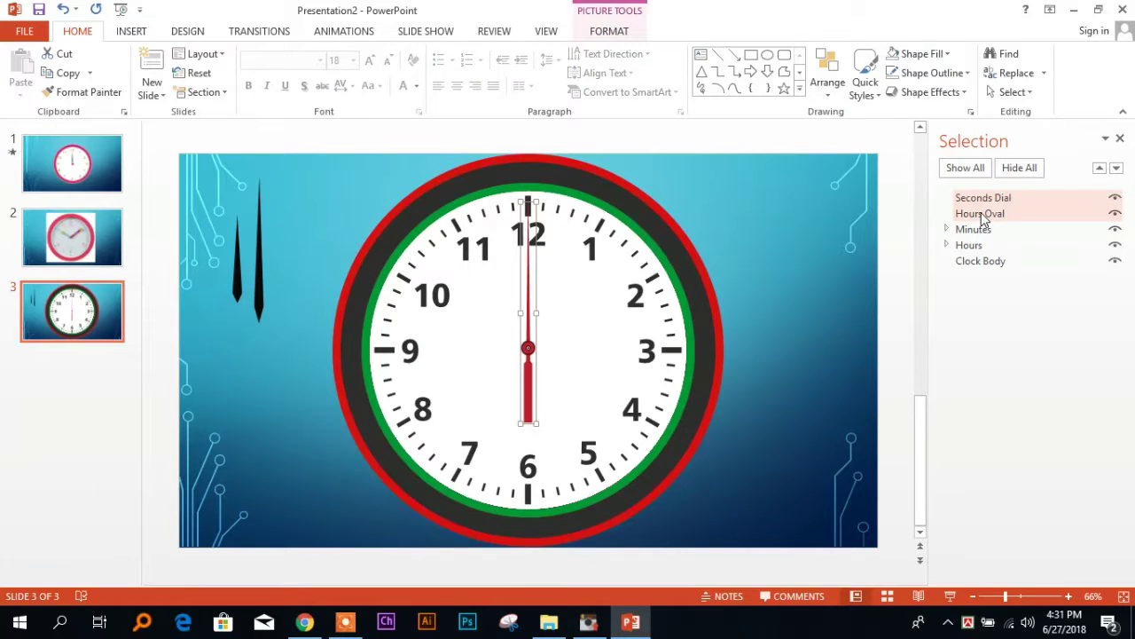
left_click(973, 216)
left_click(974, 216)
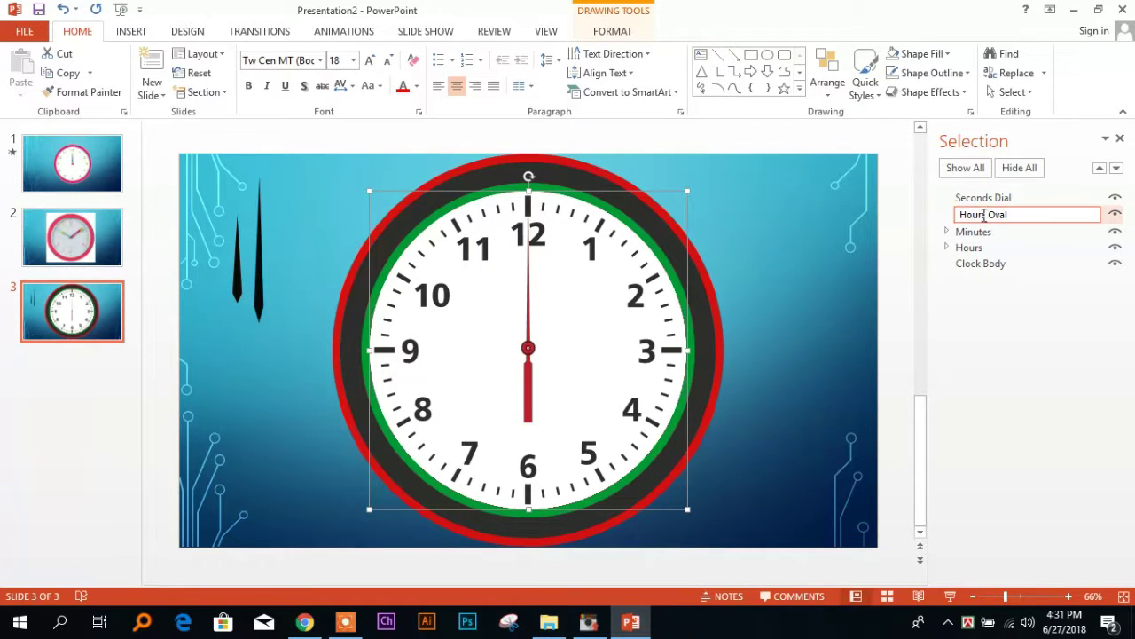
left_click_drag(986, 216, 925, 218)
type("Seconds")
key("Return")
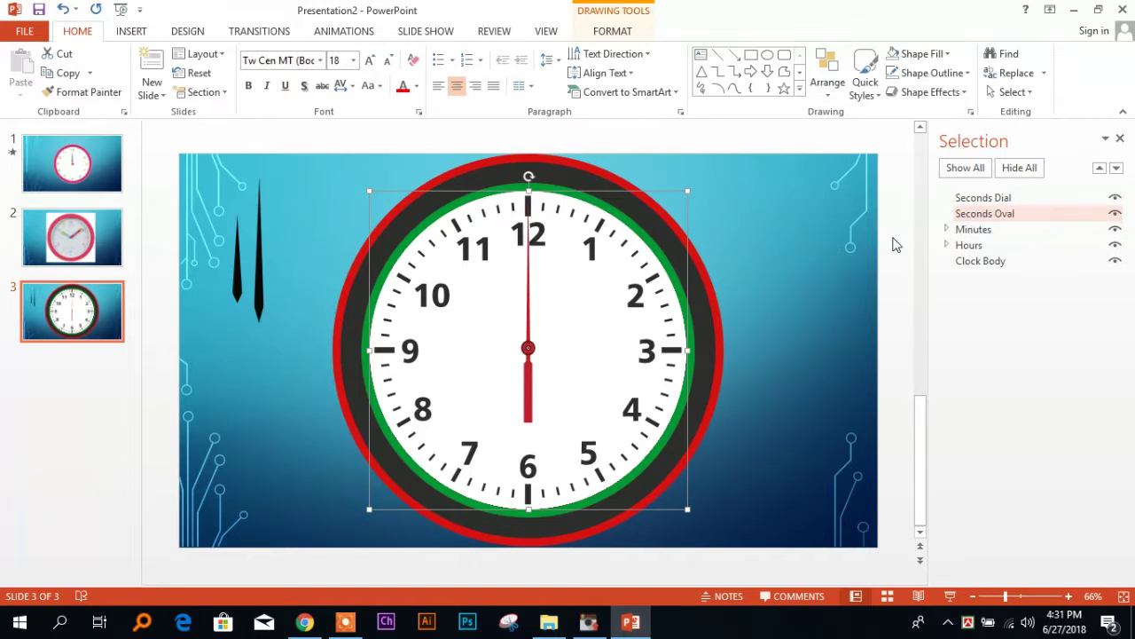
Group the Seconds Dial and Seconds Oval together
left_click(1004, 198)
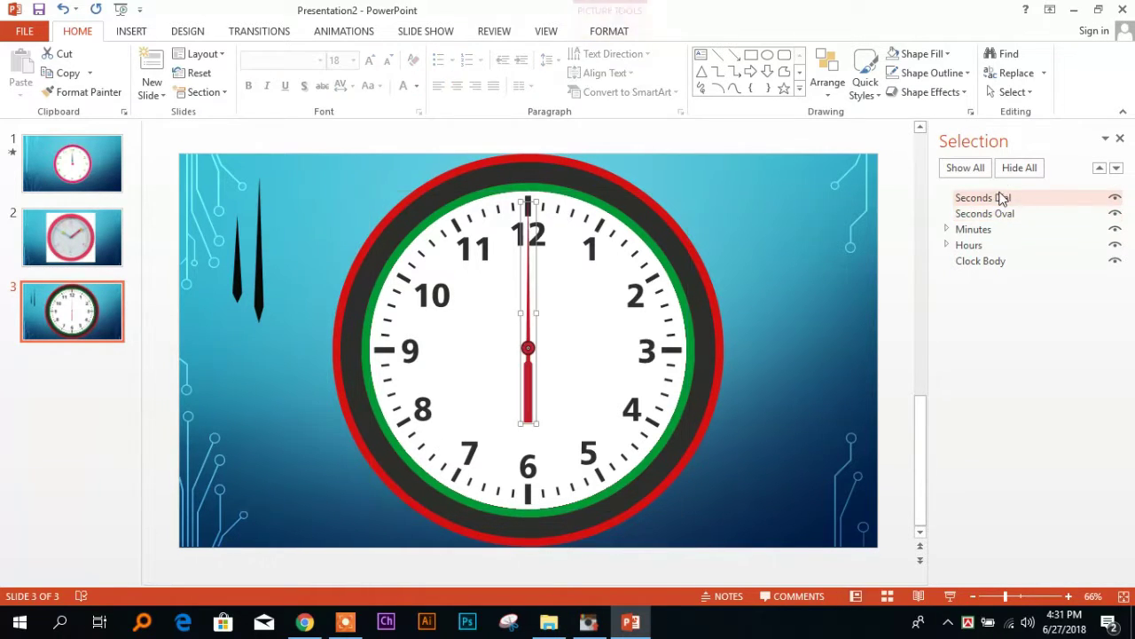
left_click(1002, 213, "ctrl")
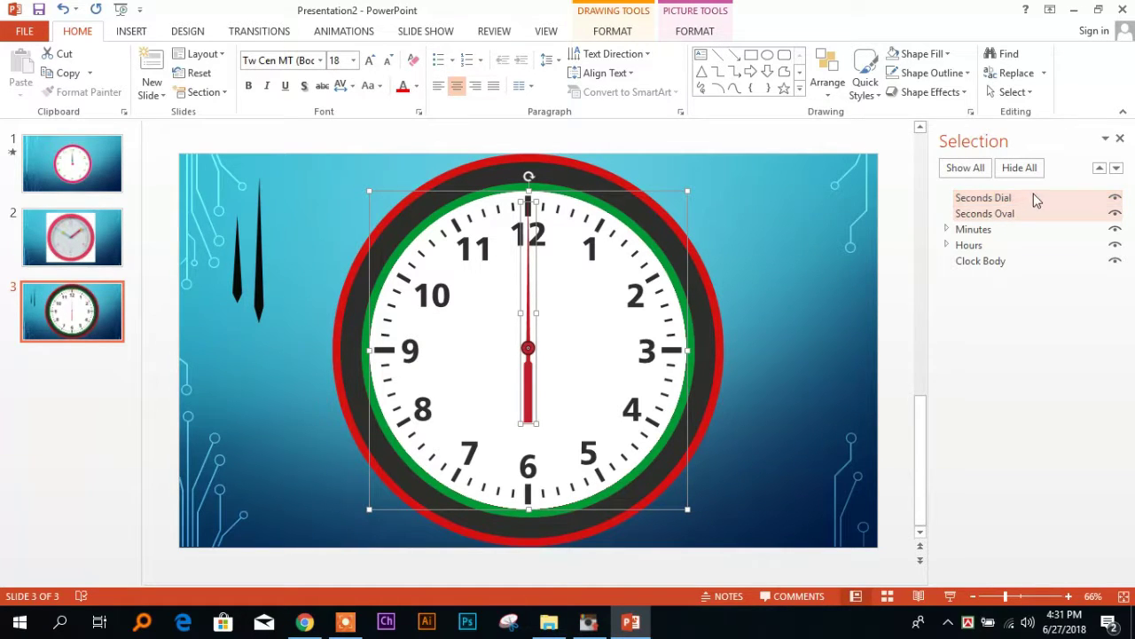
right_click(530, 191)
mouse_move(607, 290)
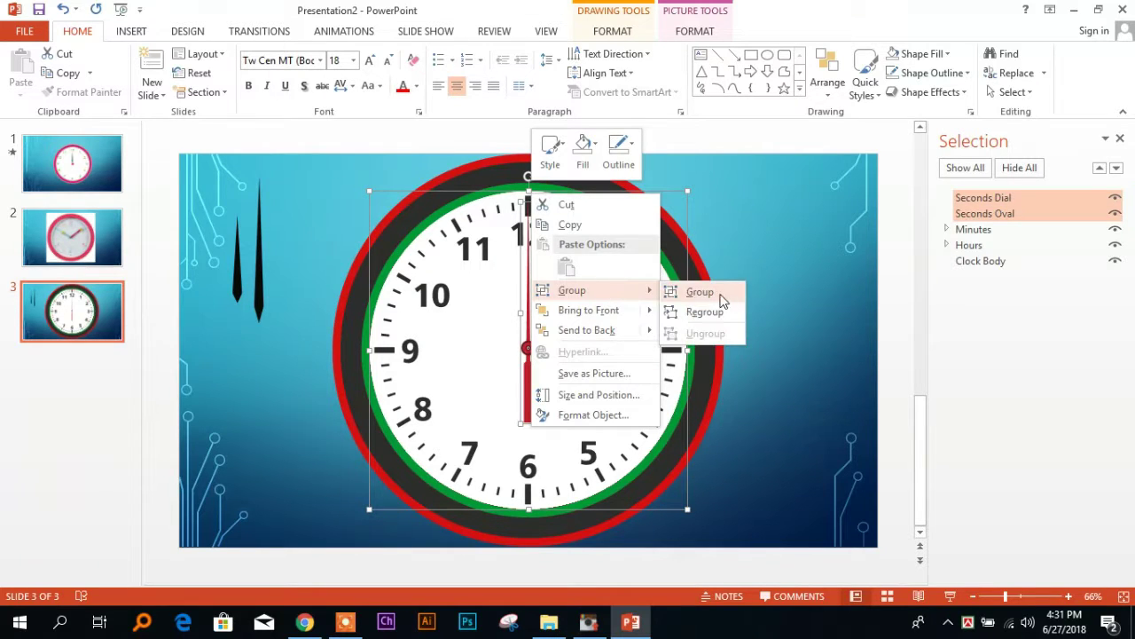
left_click(699, 292)
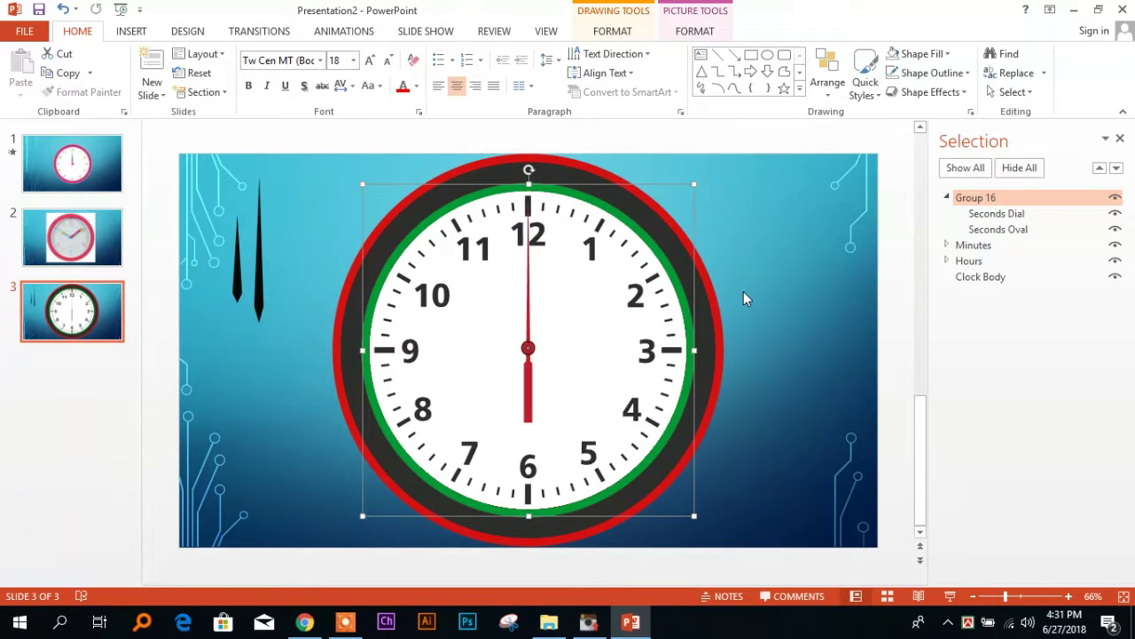
Rename the new Group 16 to Seconds
double_click(971, 197)
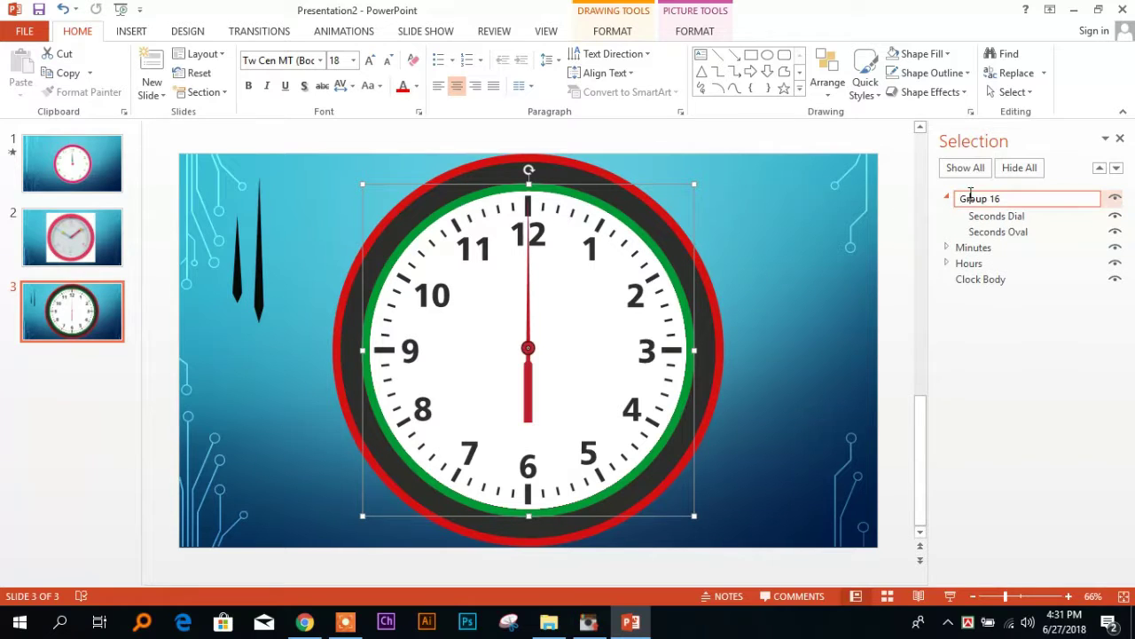
left_click_drag(1002, 197, 888, 204)
type("Seconds")
key("Return")
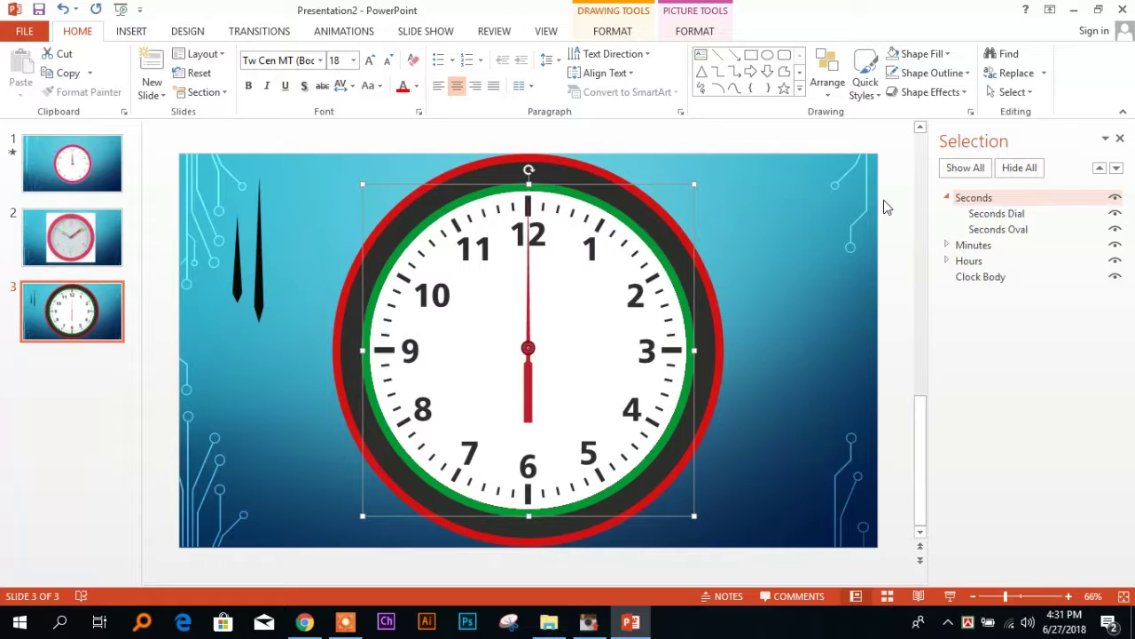
left_click(946, 199)
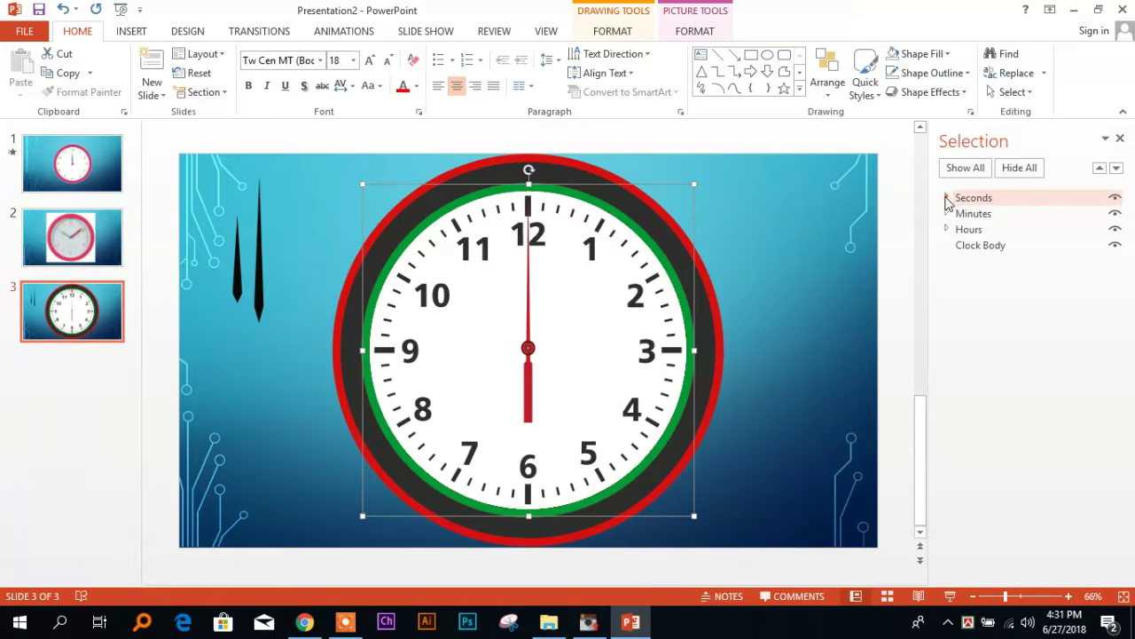
left_click(993, 198)
left_click(998, 220)
left_click(1000, 230)
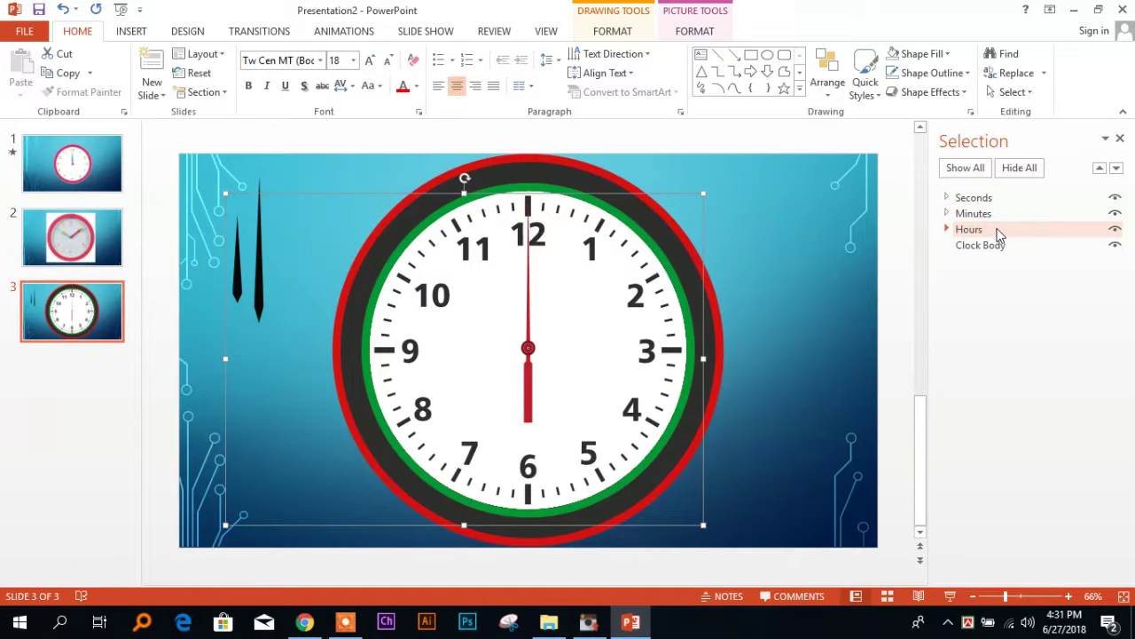
Expand the Hours group to reveal Hours Dial and Hours Oval, then select the hands on the slide
left_click(948, 230)
left_click(1003, 245)
left_click(1008, 263, "ctrl")
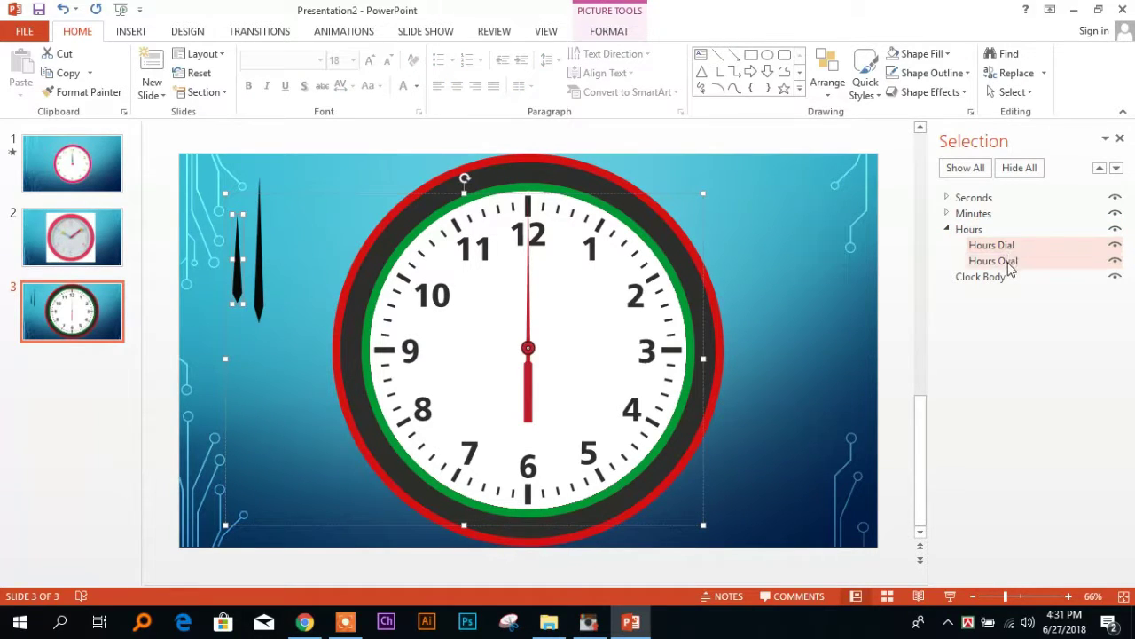
left_click(1008, 263)
left_click(1006, 248, "ctrl")
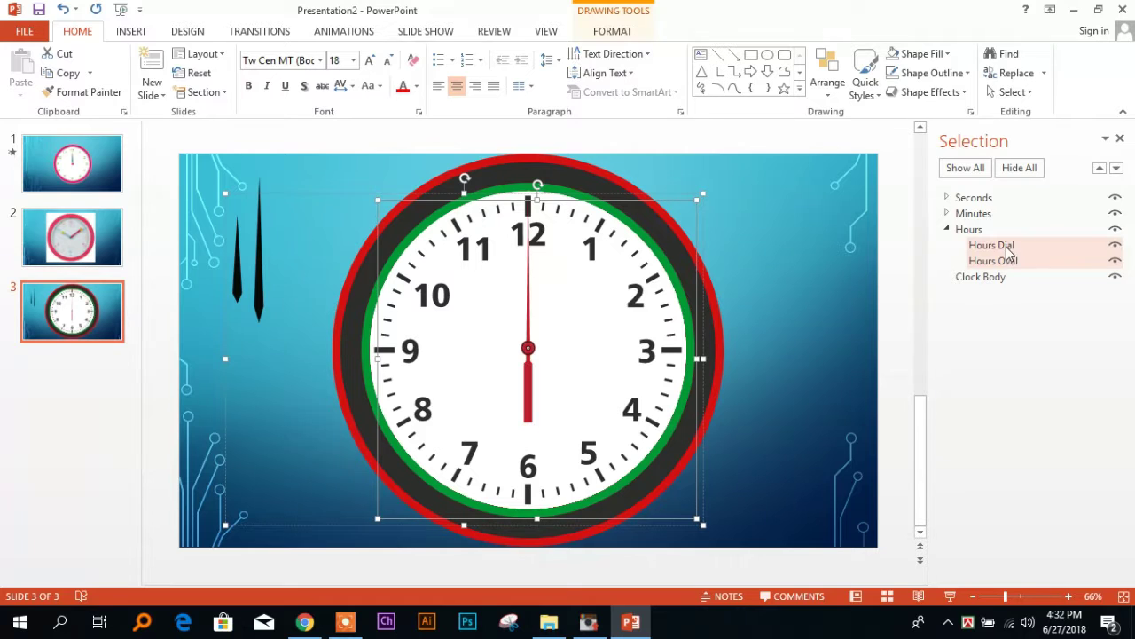
left_click(1007, 248, "ctrl")
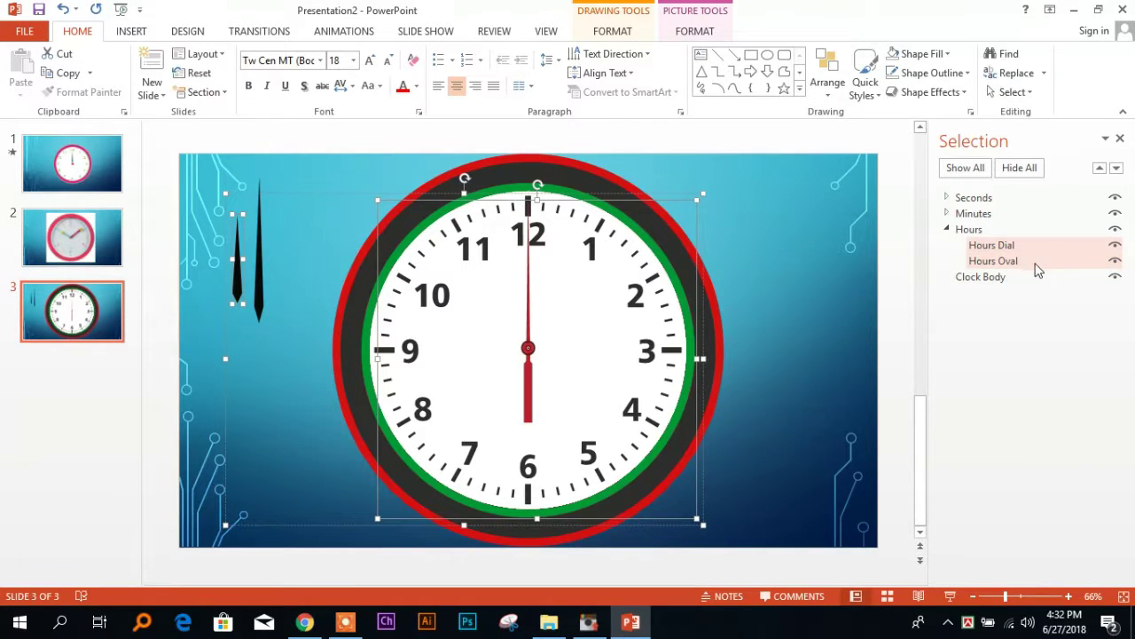
left_click(368, 177)
left_click(257, 282)
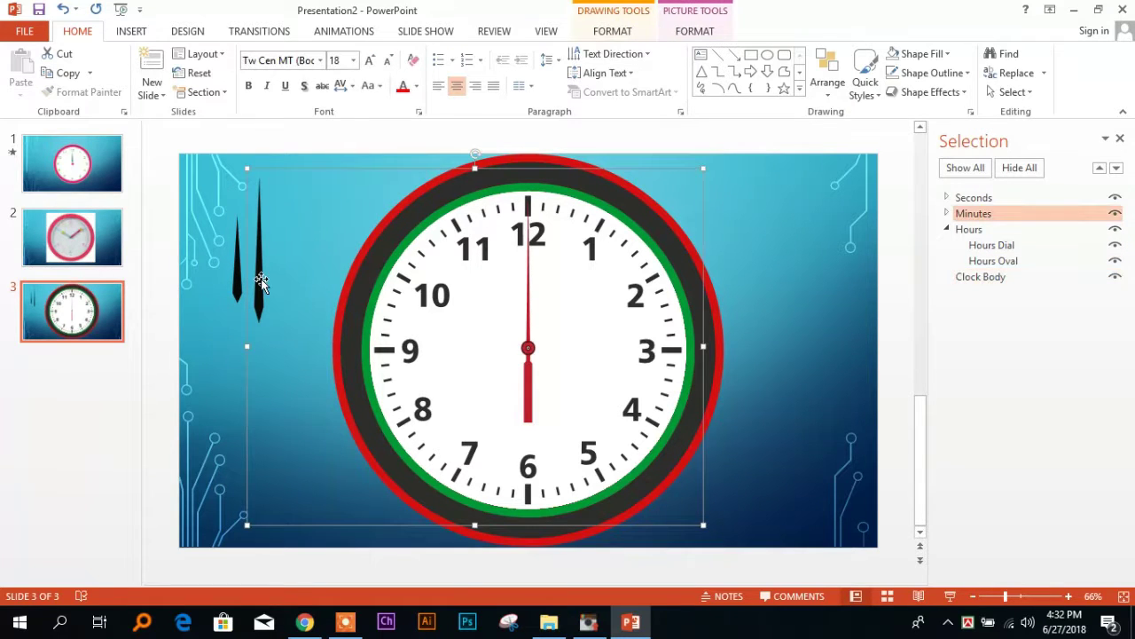
Drag the minute hand and hour hand from the slide's left edge onto the clock face
left_click(259, 280)
mouse_move(259, 280)
left_mouse_down()
mouse_move(507, 351)
mouse_move(527, 330)
left_mouse_up()
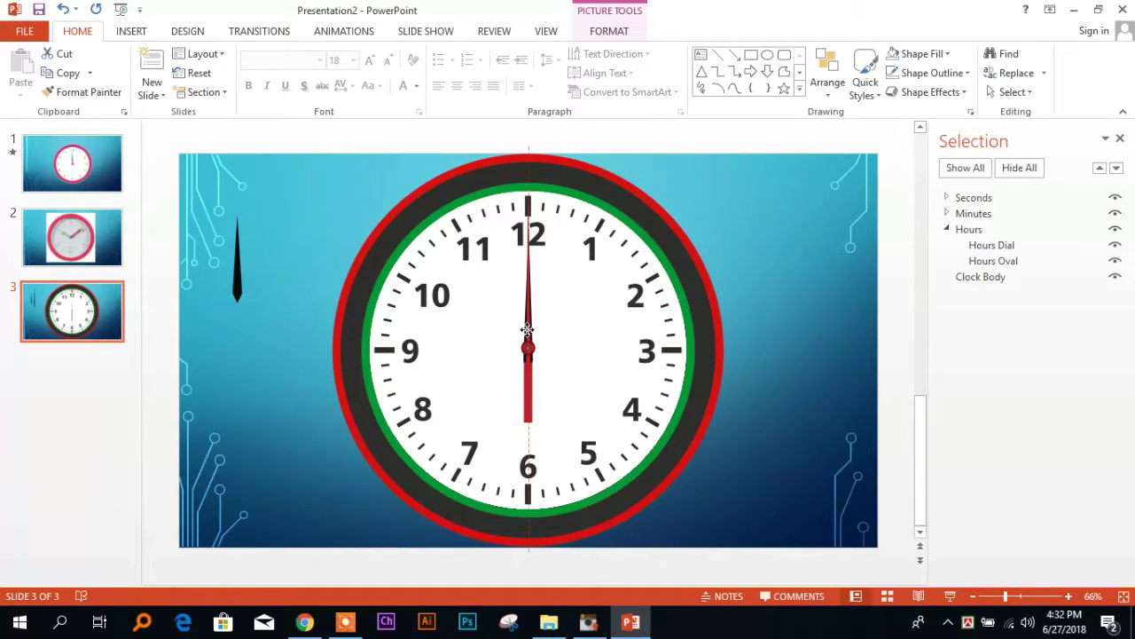
left_click_drag(527, 330, 515, 323)
left_click(241, 266)
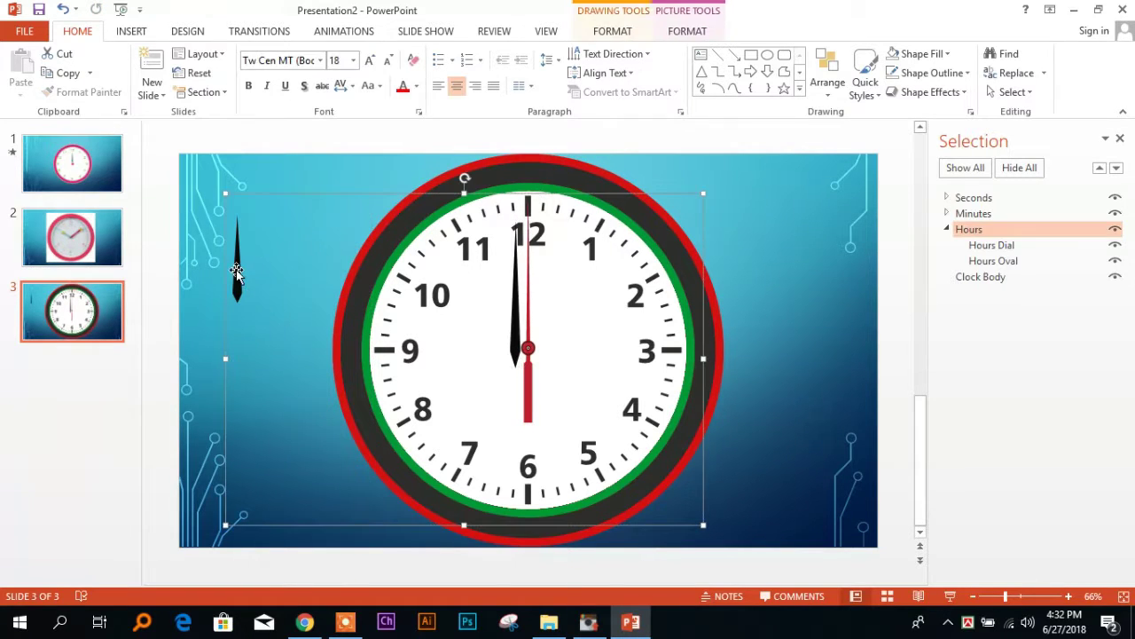
left_click(239, 282)
left_click_drag(239, 282, 494, 338)
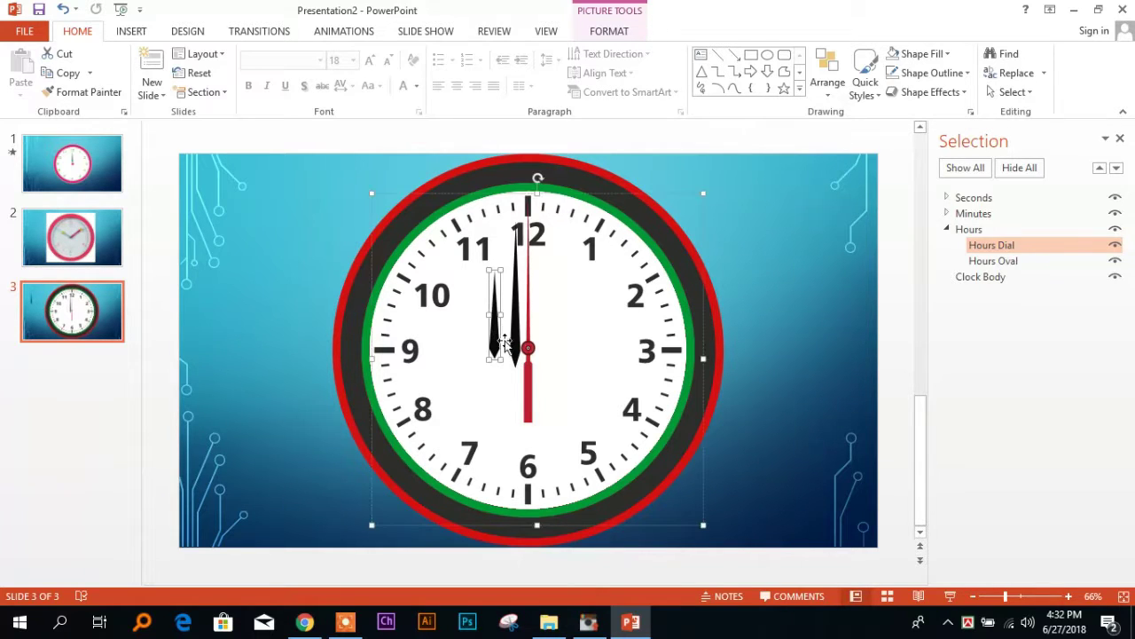
Stand the minute hand upright at 12 beside the red second hand
left_click(516, 346)
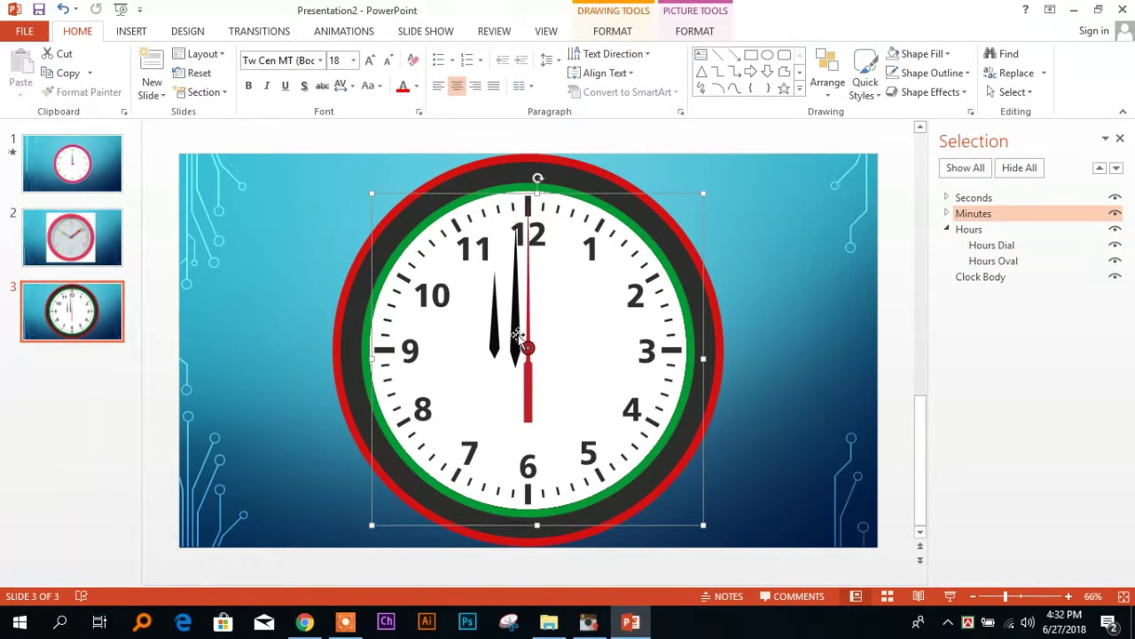
left_click(517, 333)
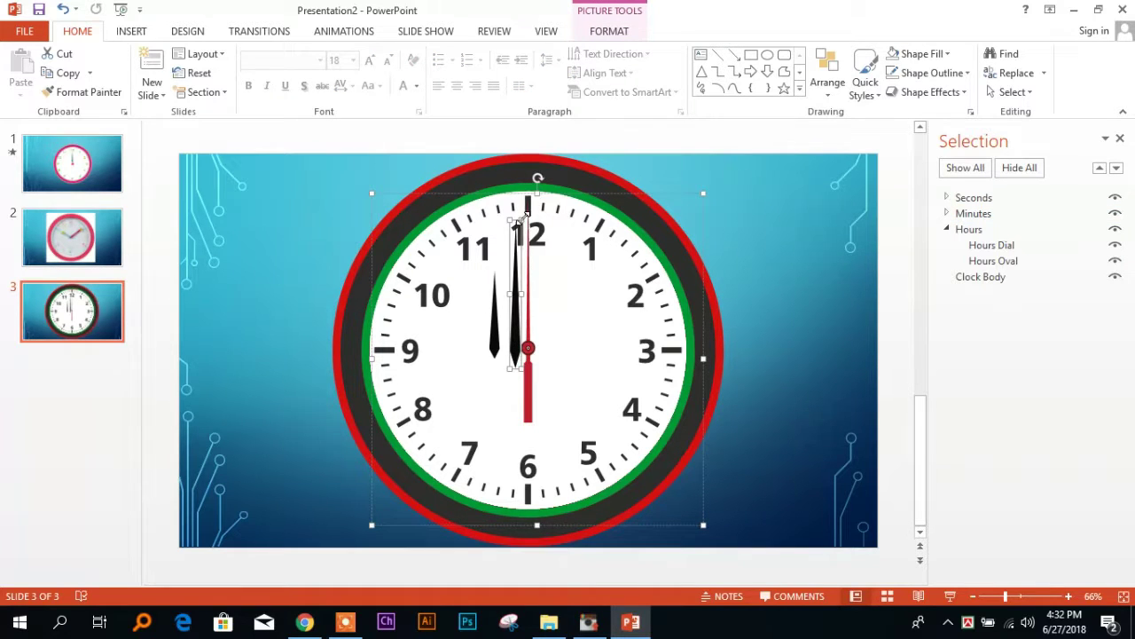
left_click_drag(522, 217, 520, 222)
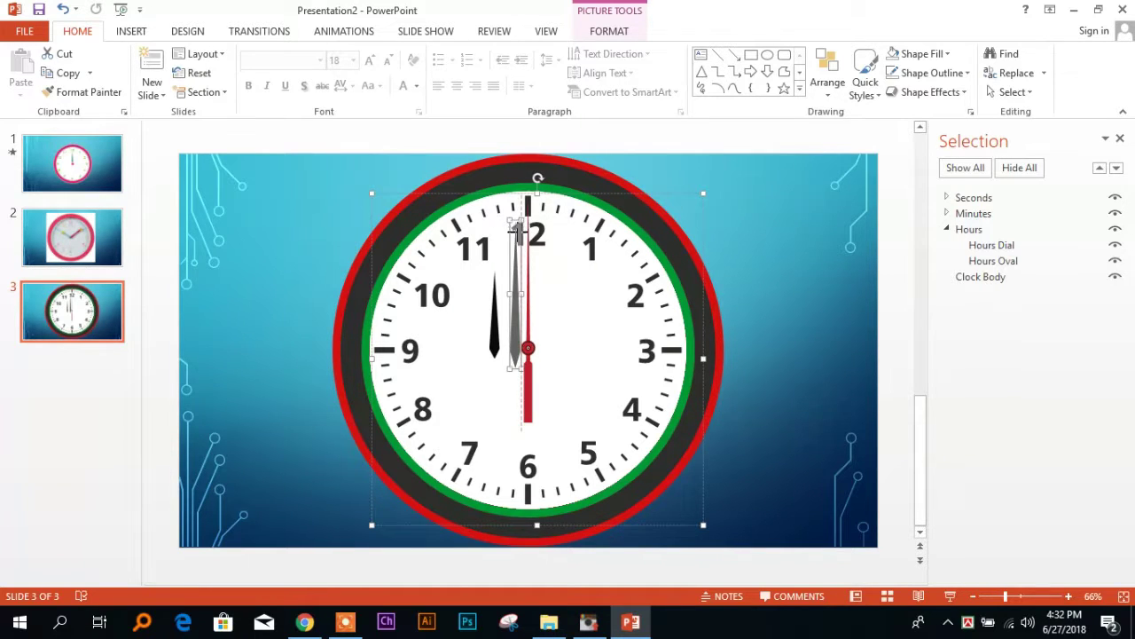
left_click_drag(514, 232, 517, 229)
Zoom in and line the minute and hour hands up with the centre pivot along the vertical guide
scroll(527, 328, "up", 5)
scroll(537, 337, "up", 2)
scroll(538, 514, "up", 1)
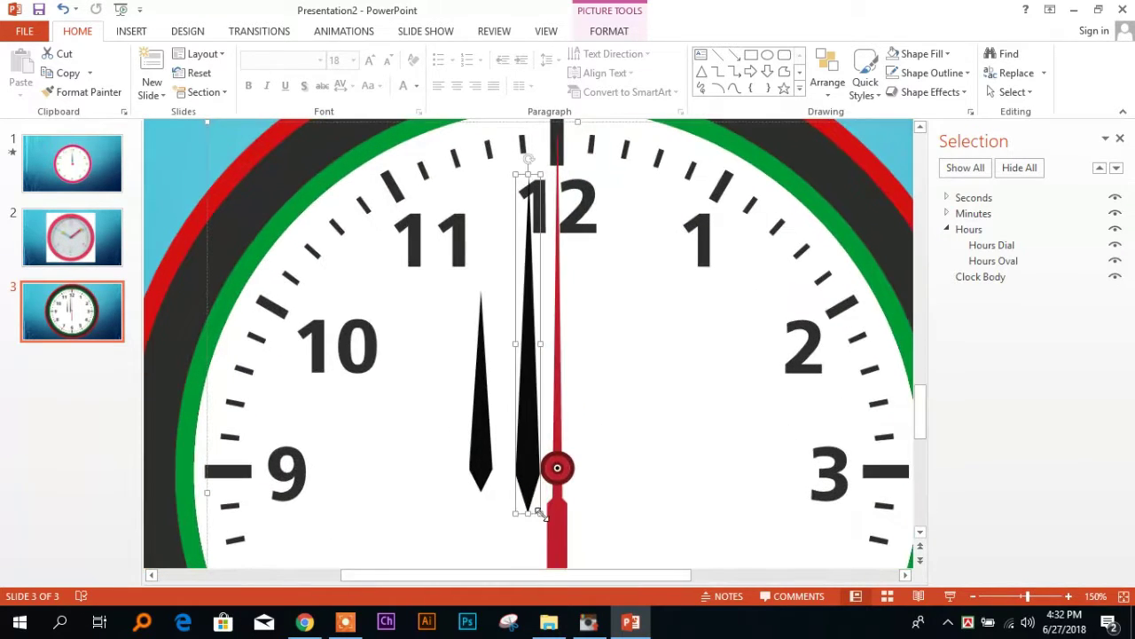
key("ctrl+z")
left_click_drag(539, 497, 532, 461)
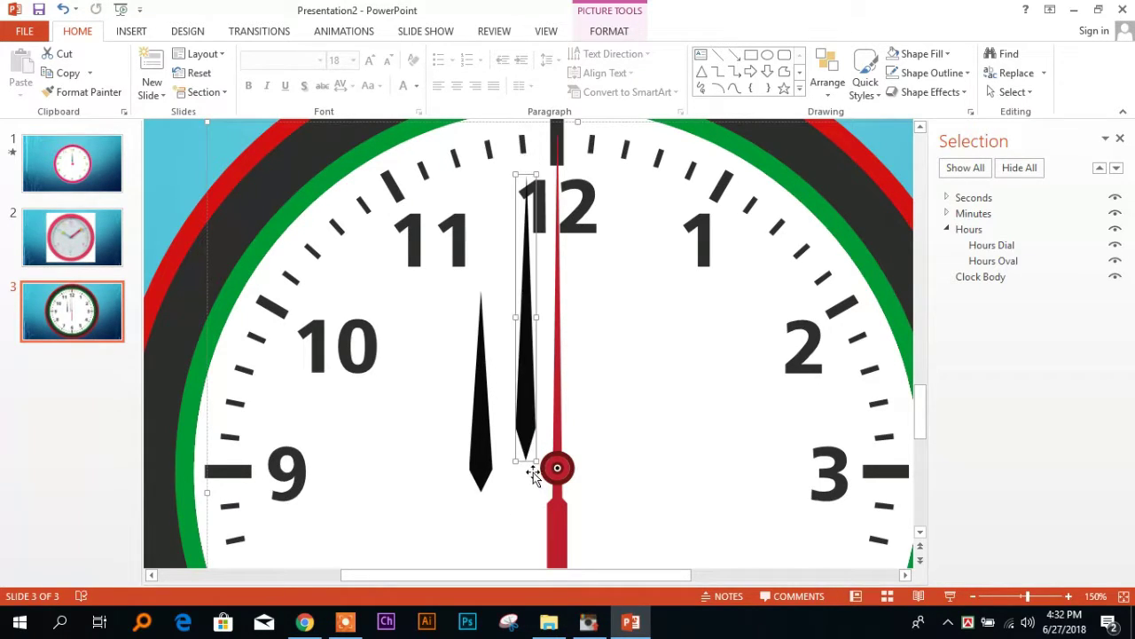
left_click_drag(527, 388, 526, 439)
left_click_drag(523, 422, 527, 420)
left_click(479, 436)
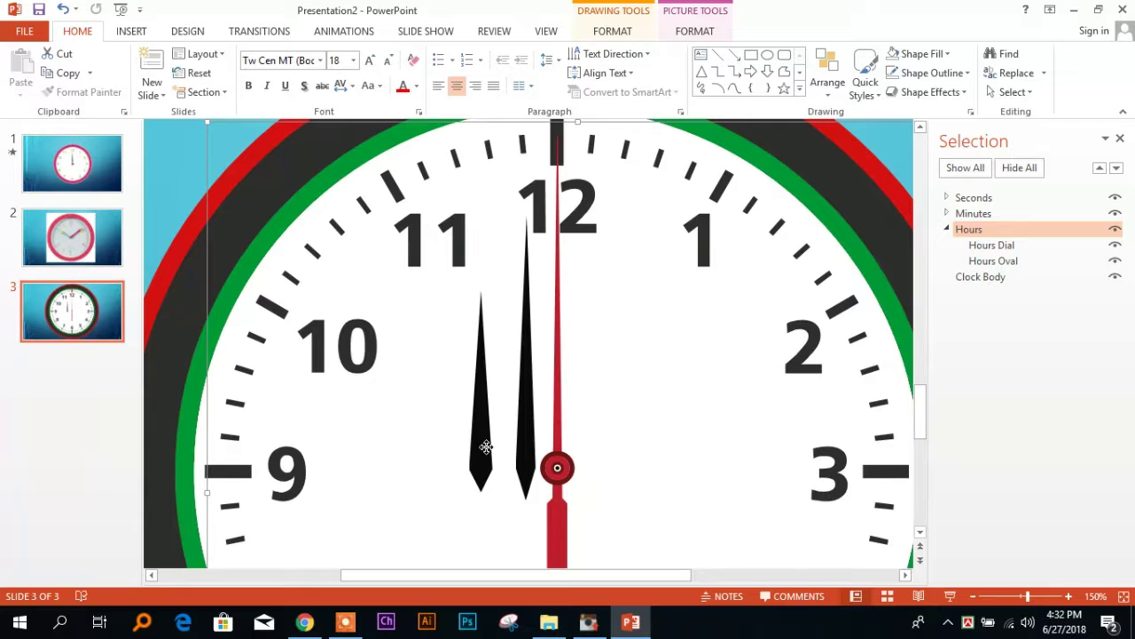
left_click(481, 441)
left_click_drag(465, 293, 465, 282)
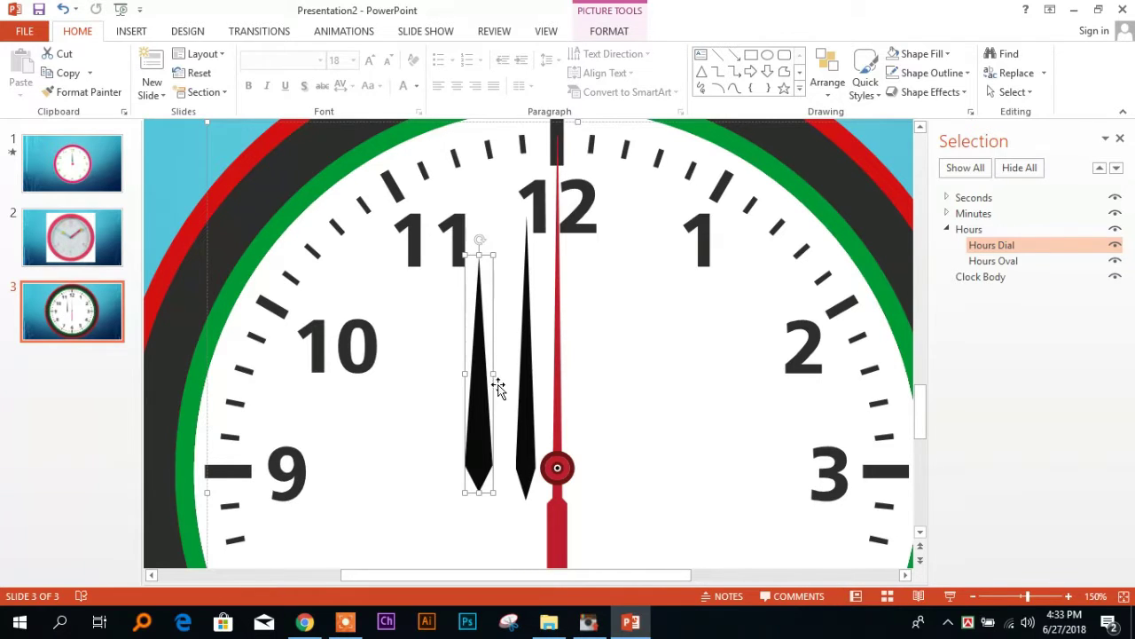
Slide the minute and hour hands under the red seconds hand onto the shared pivot
left_click(525, 452)
left_click(526, 452)
left_click_drag(525, 452, 548, 457)
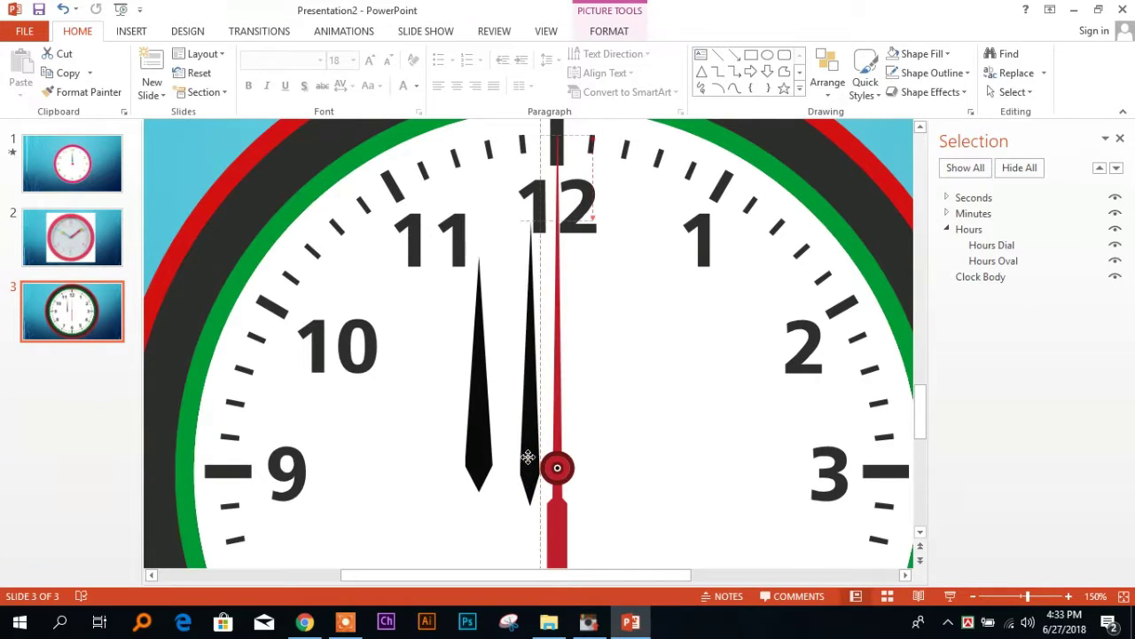
left_click_drag(548, 457, 557, 471)
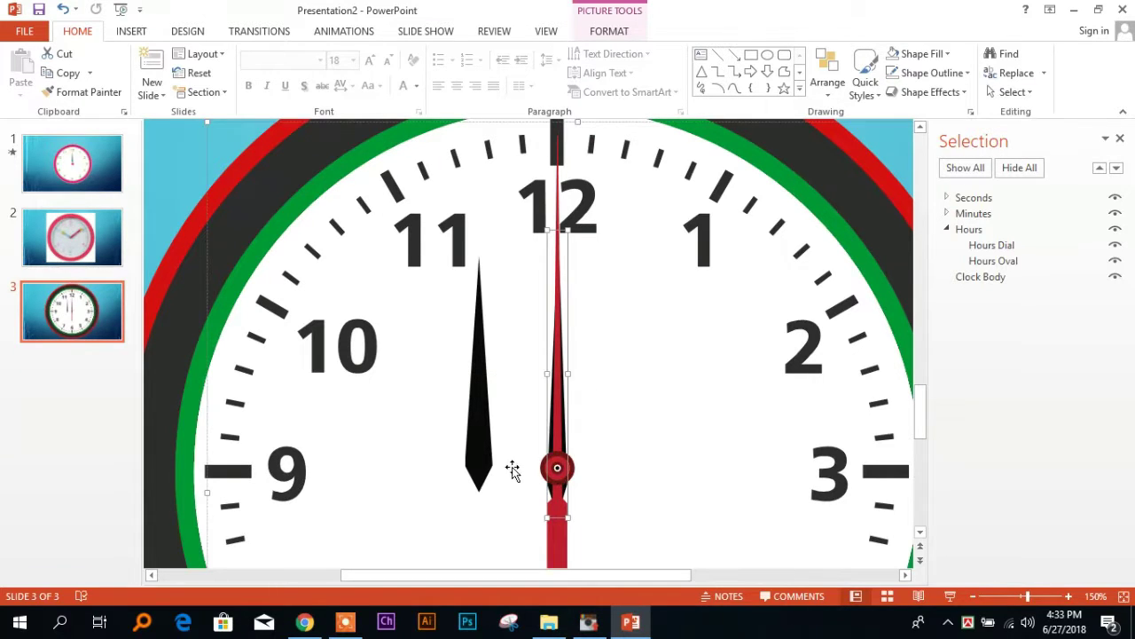
left_click(480, 448)
left_click(480, 448)
left_click_drag(478, 443, 556, 458)
Centre-align the Hours Dial and Hours Oval horizontally with Align Center
scroll(621, 467, "down", 5)
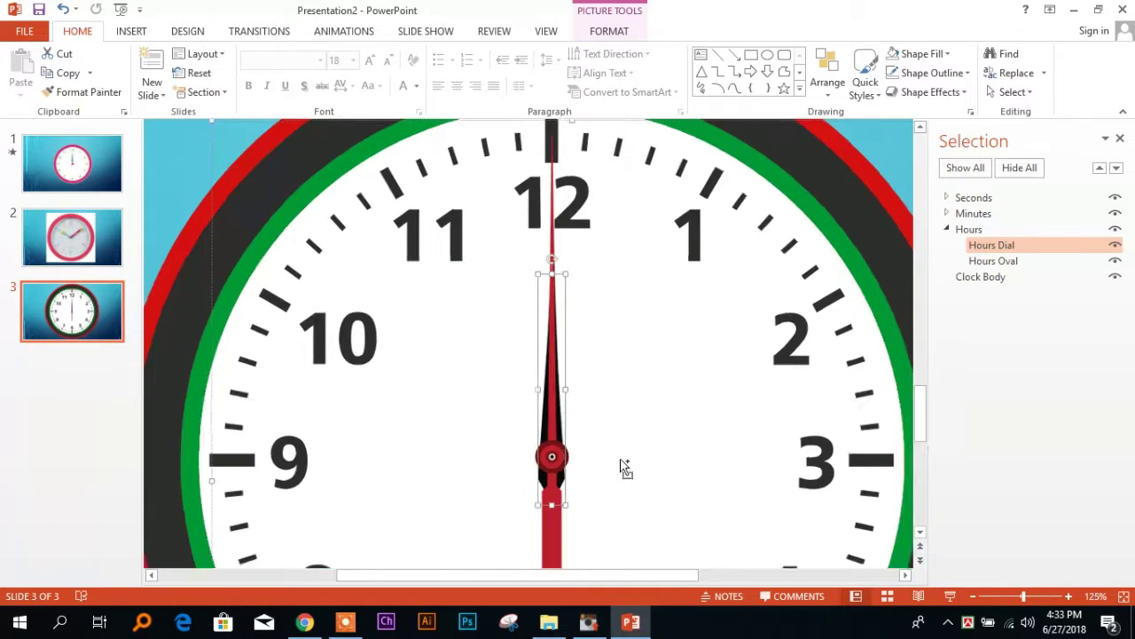
left_click(1013, 248)
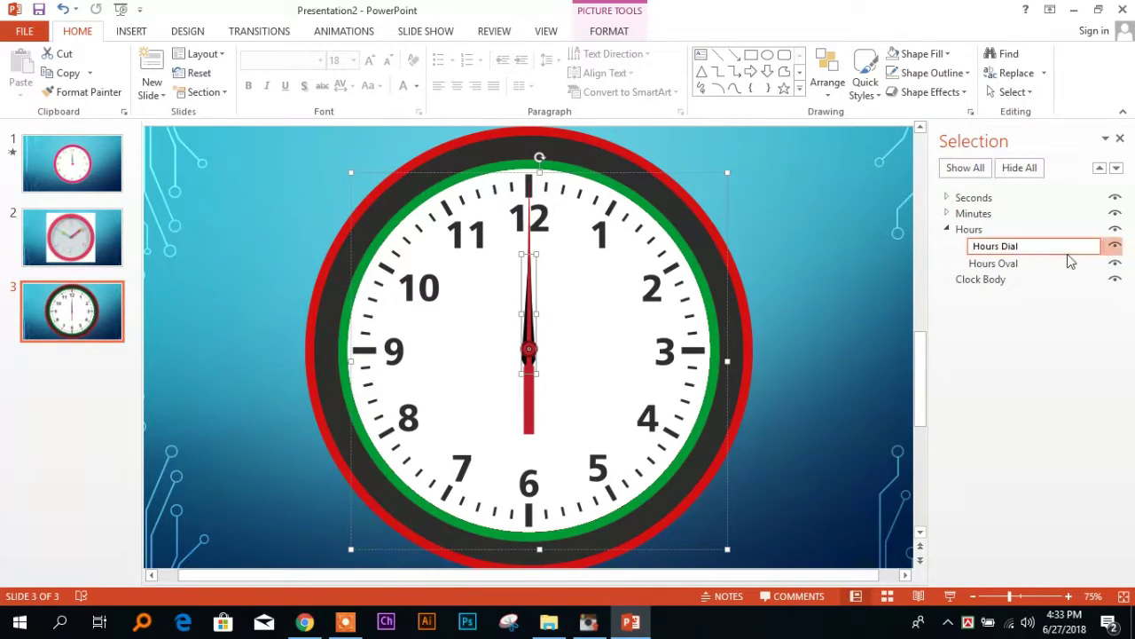
left_click(1036, 269, "ctrl")
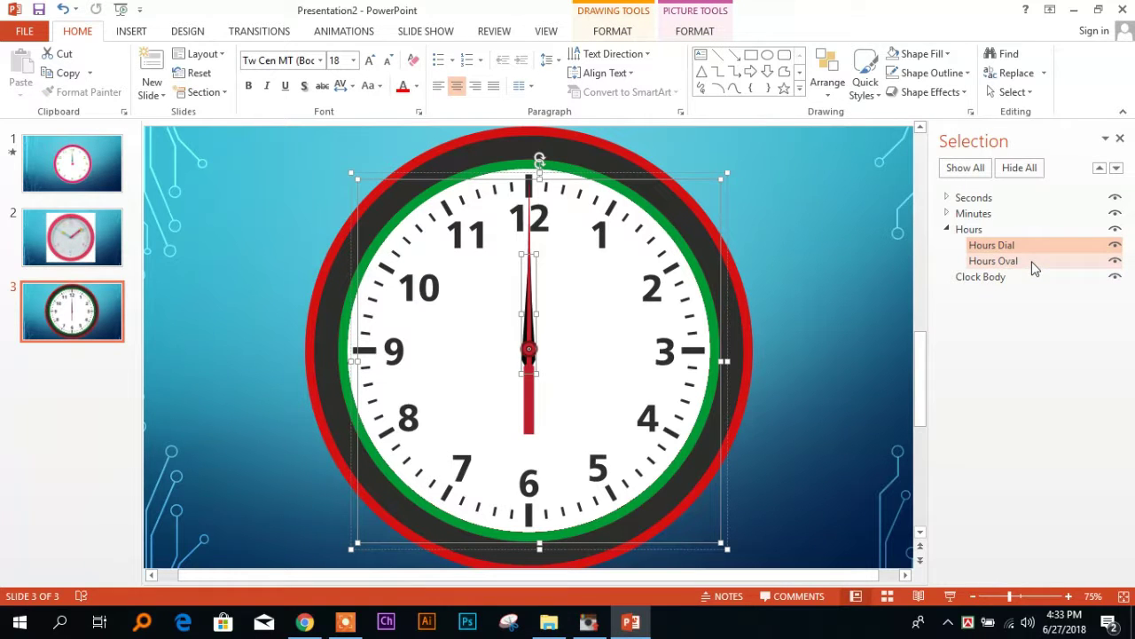
left_click(694, 31)
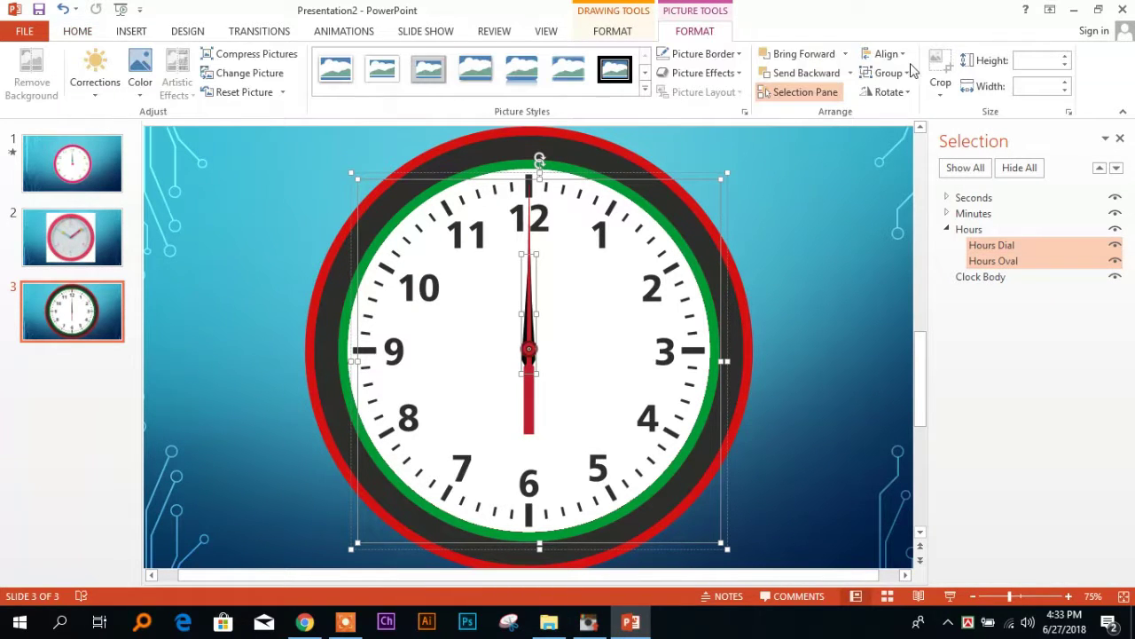
left_click(889, 54)
left_click(884, 96)
Select all the clock parts and align them on their centres
scroll(581, 286, "down", 2, "ctrl")
left_click_drag(330, 160, 727, 547)
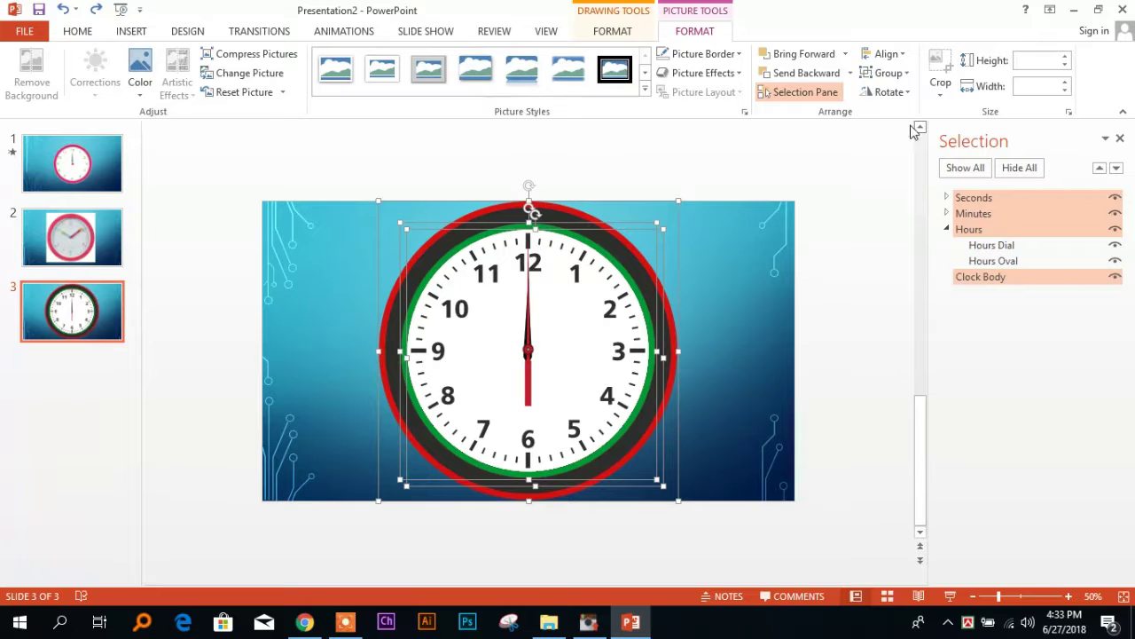
left_click(878, 55)
left_click(904, 94)
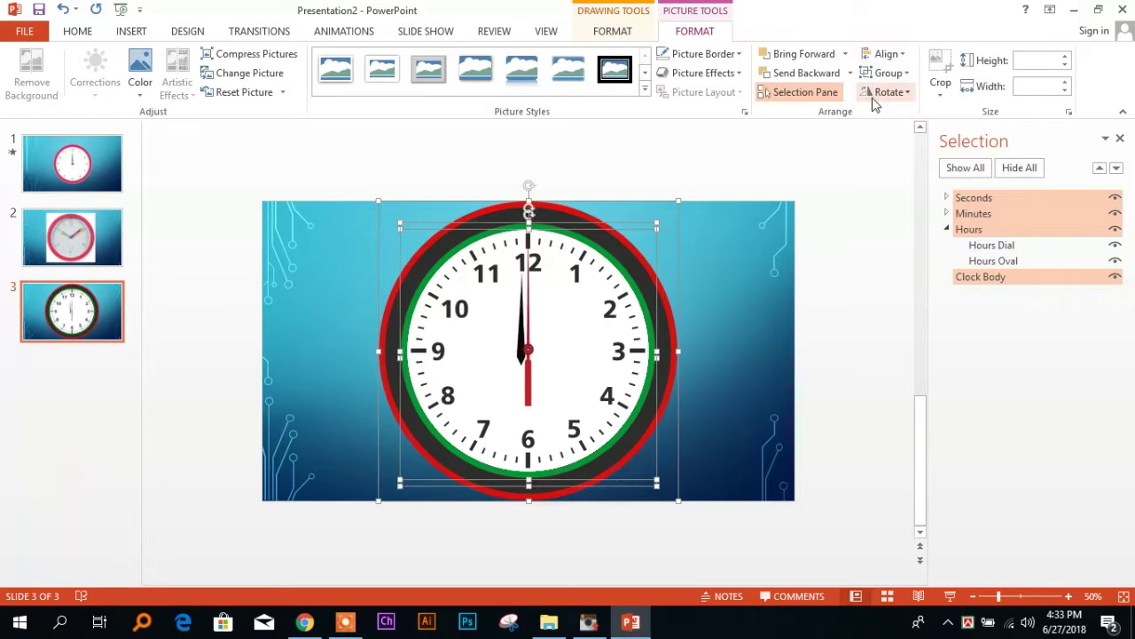
left_click(847, 219)
Select the Minutes, Clock Body and Seconds parts in turn, then undo the last change
scroll(869, 287, "up", 2)
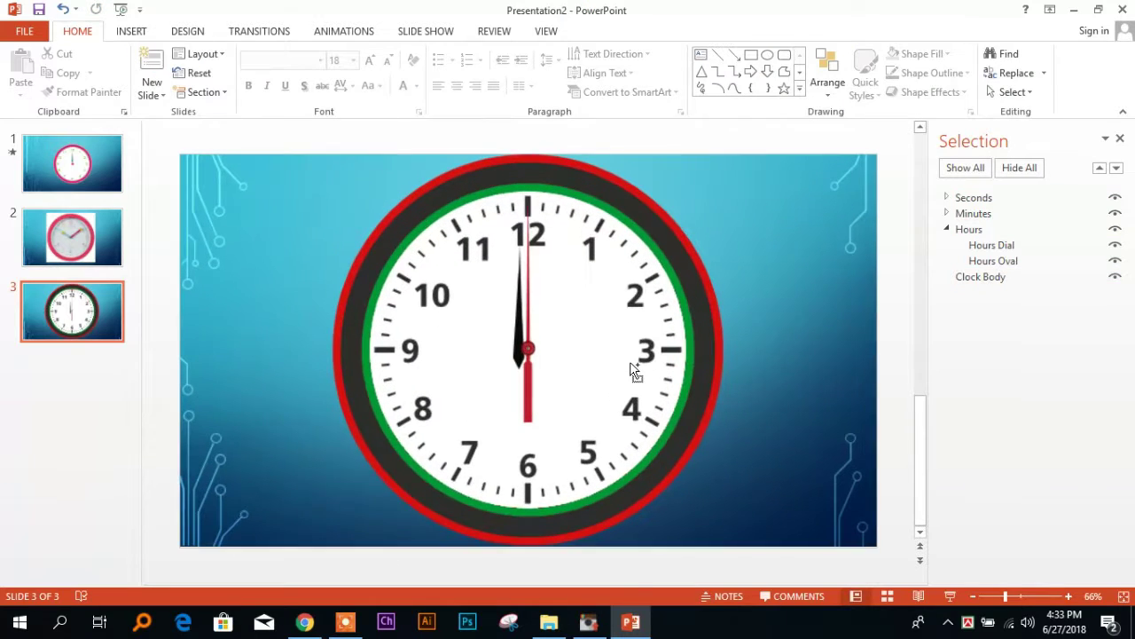
left_click(947, 228)
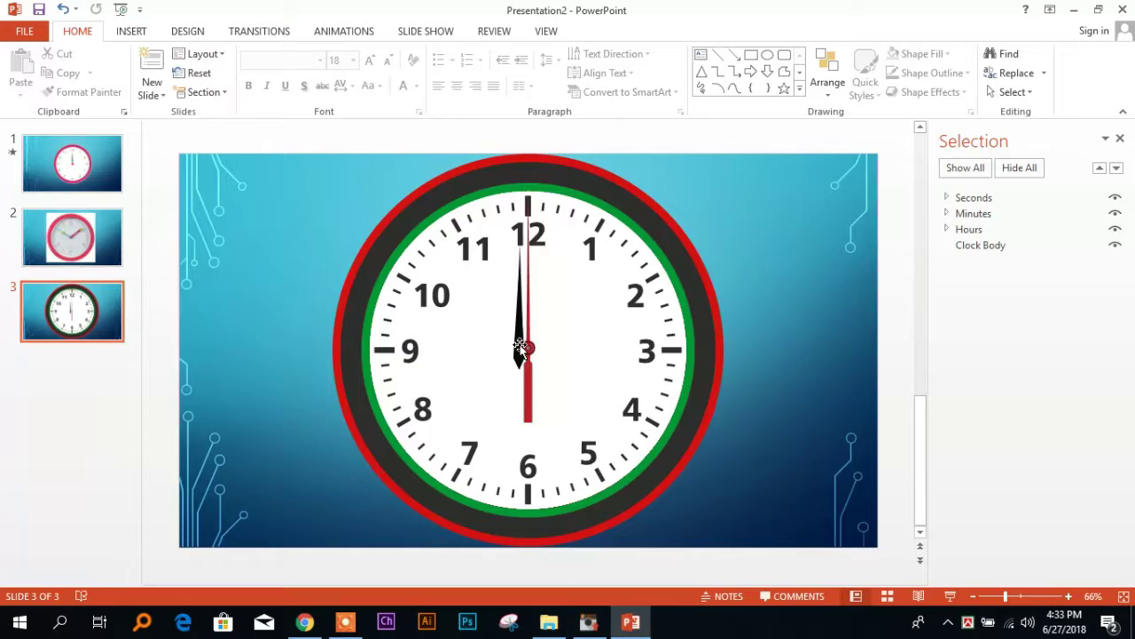
left_click(520, 348)
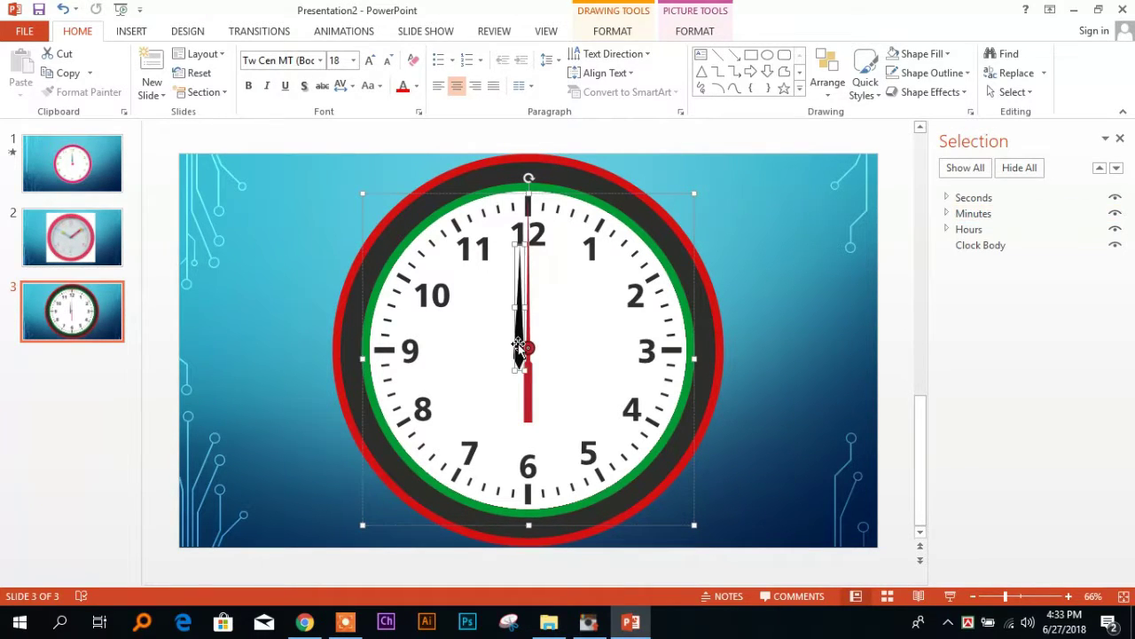
left_click(582, 341)
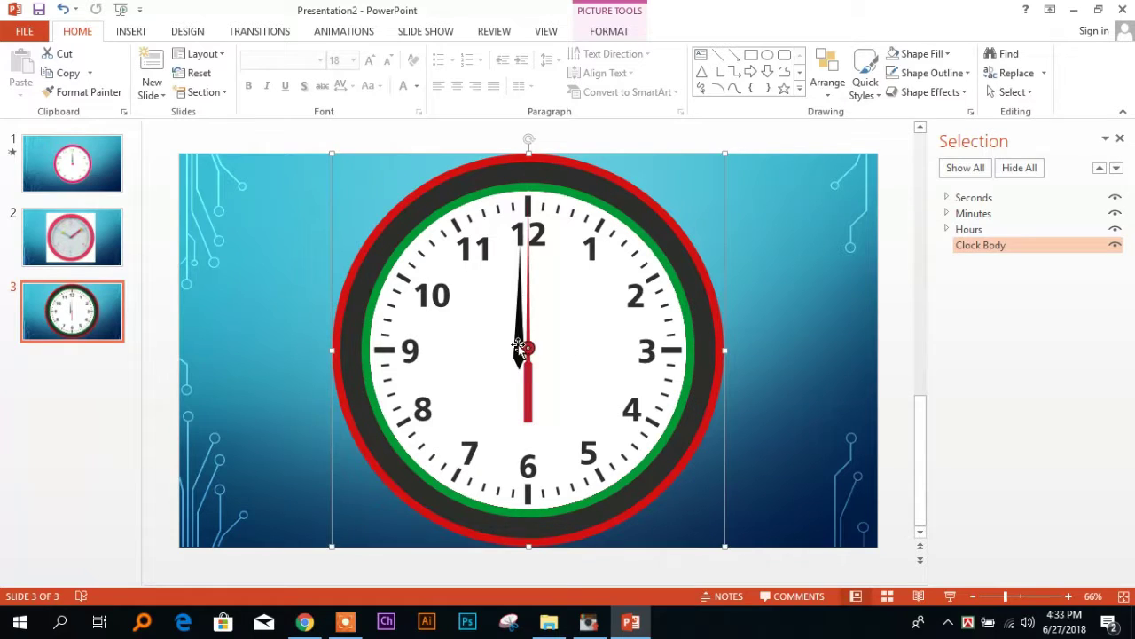
left_click(518, 348)
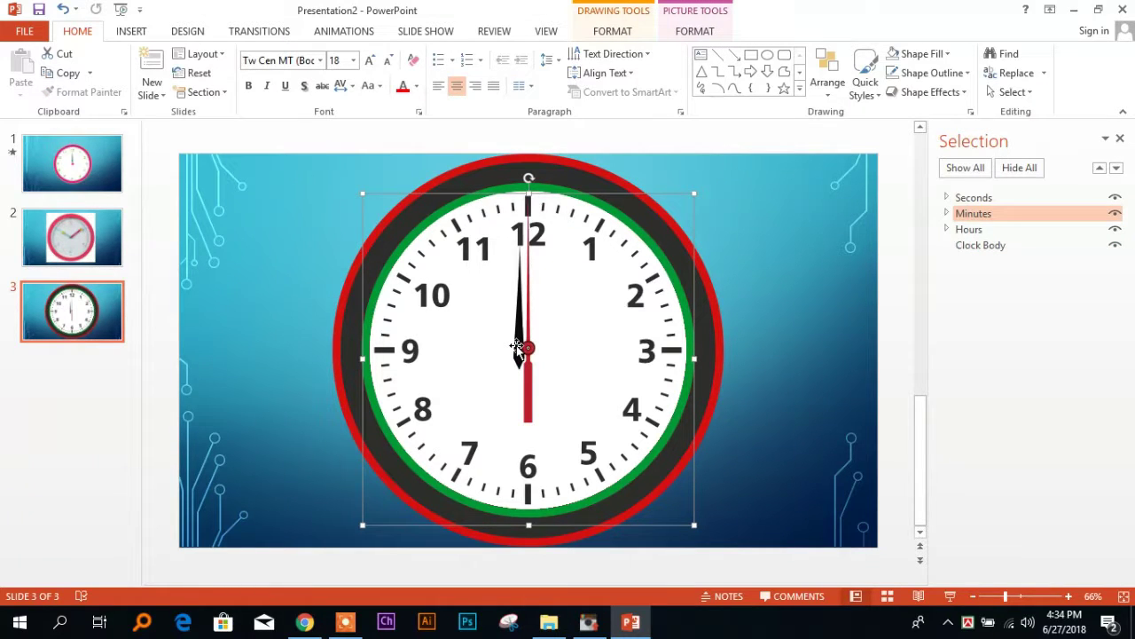
left_click(528, 348)
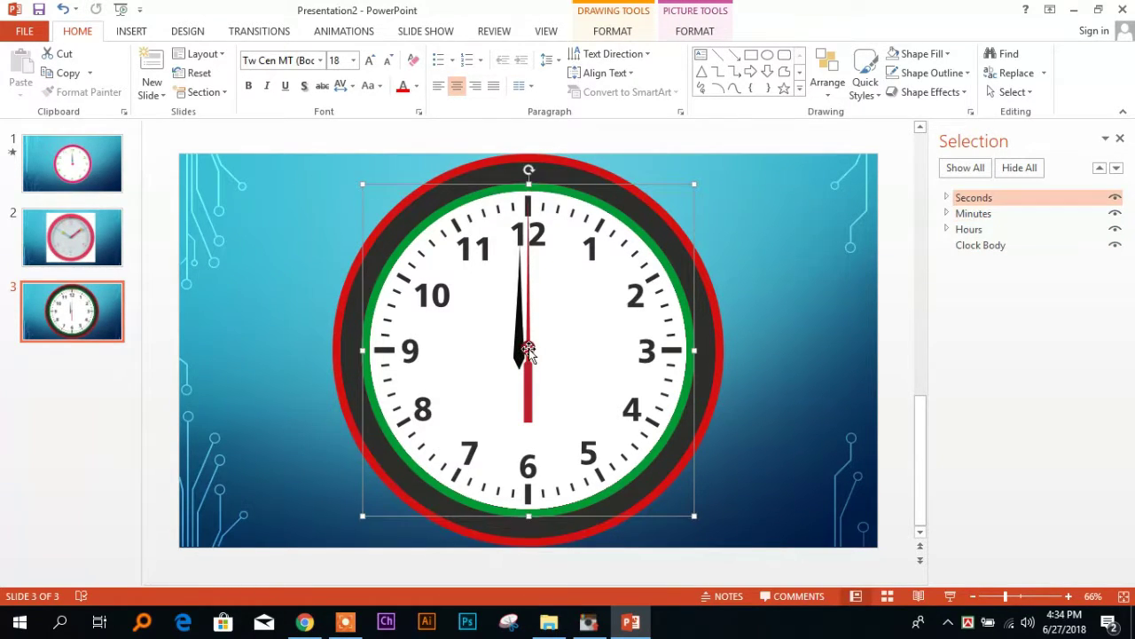
left_click(528, 348)
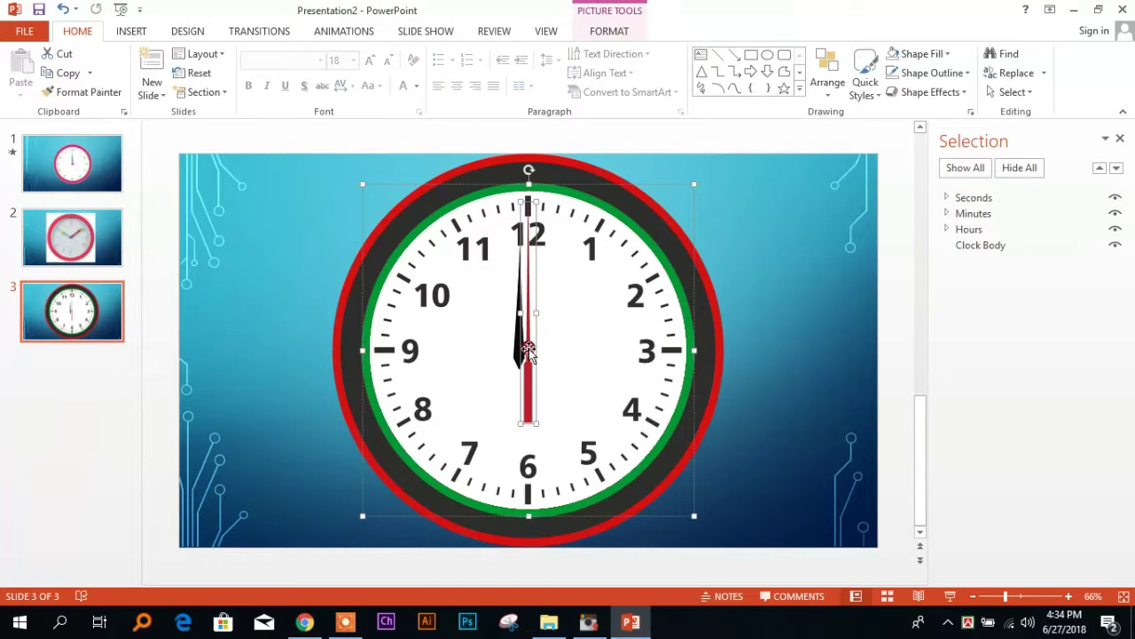
key("ctrl+a")
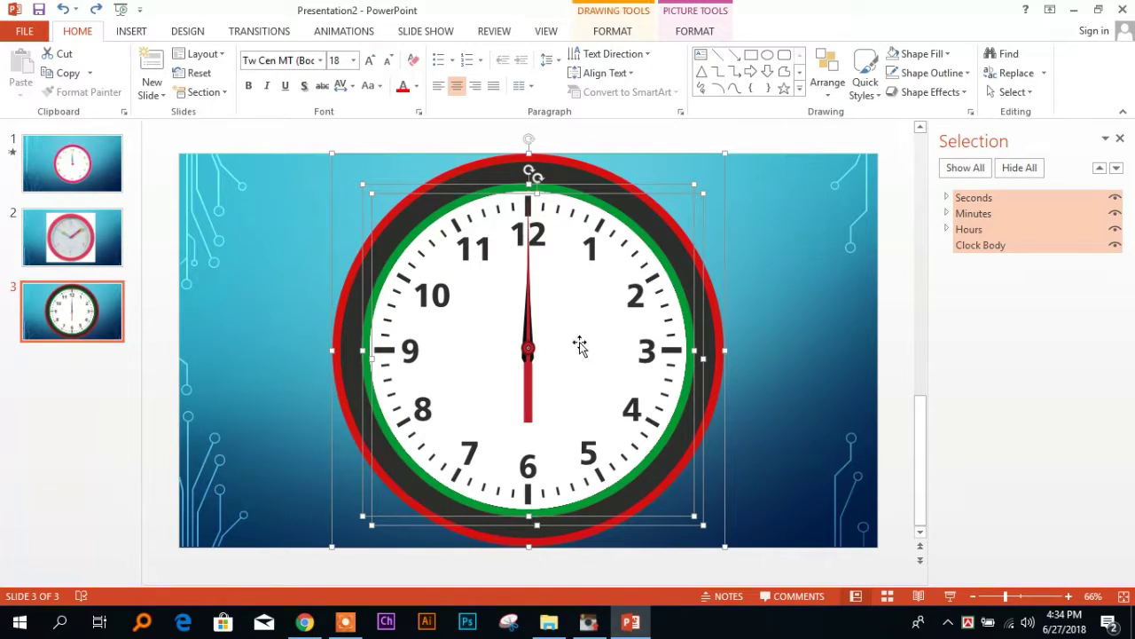
key("ctrl+z")
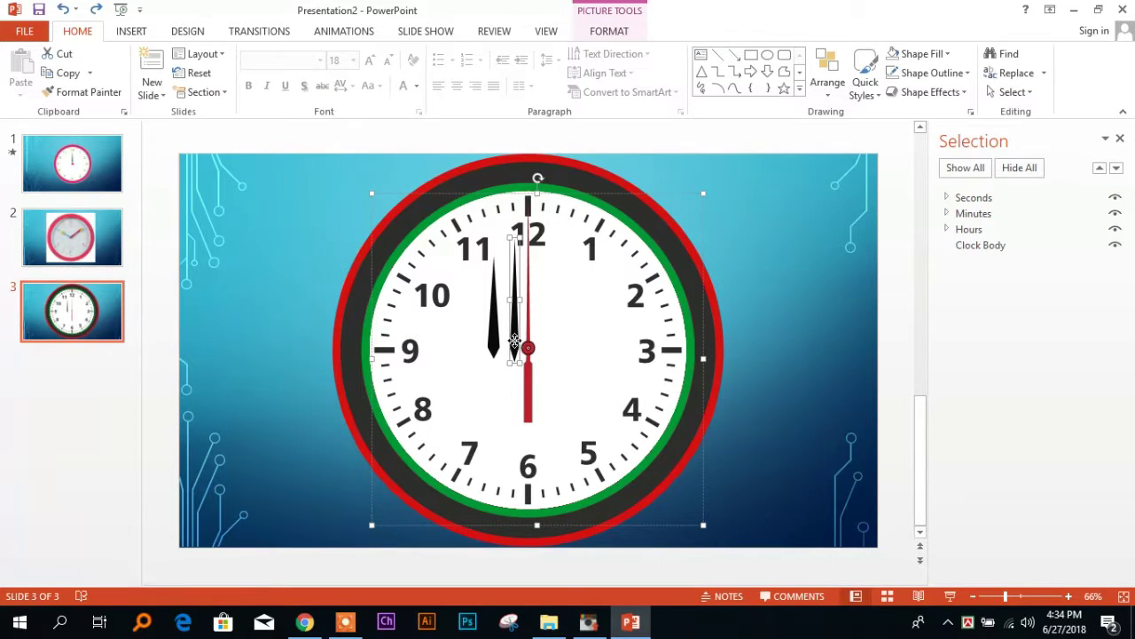
Shift the minute and hour hands right and nudge the hour hand down to sit under 12
left_click_drag(514, 340, 529, 343)
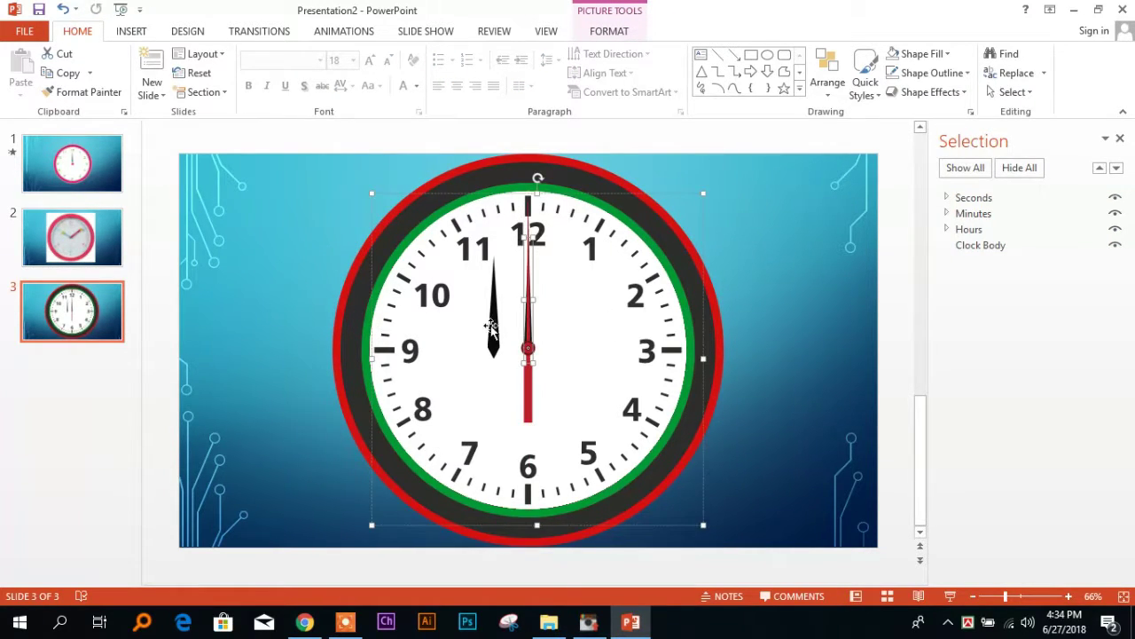
left_click_drag(491, 327, 528, 335)
key("Down")
key("Down")
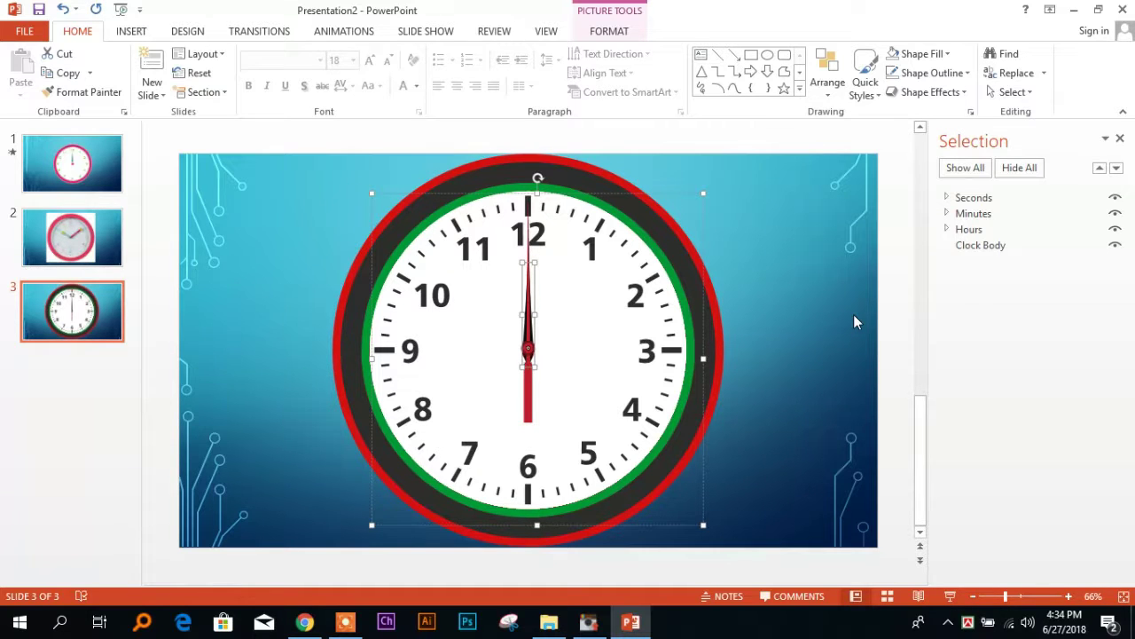
Select the Seconds group alone in the Selection Pane, keeping its name unchanged
left_click(806, 254)
scroll(808, 252, "down", 2)
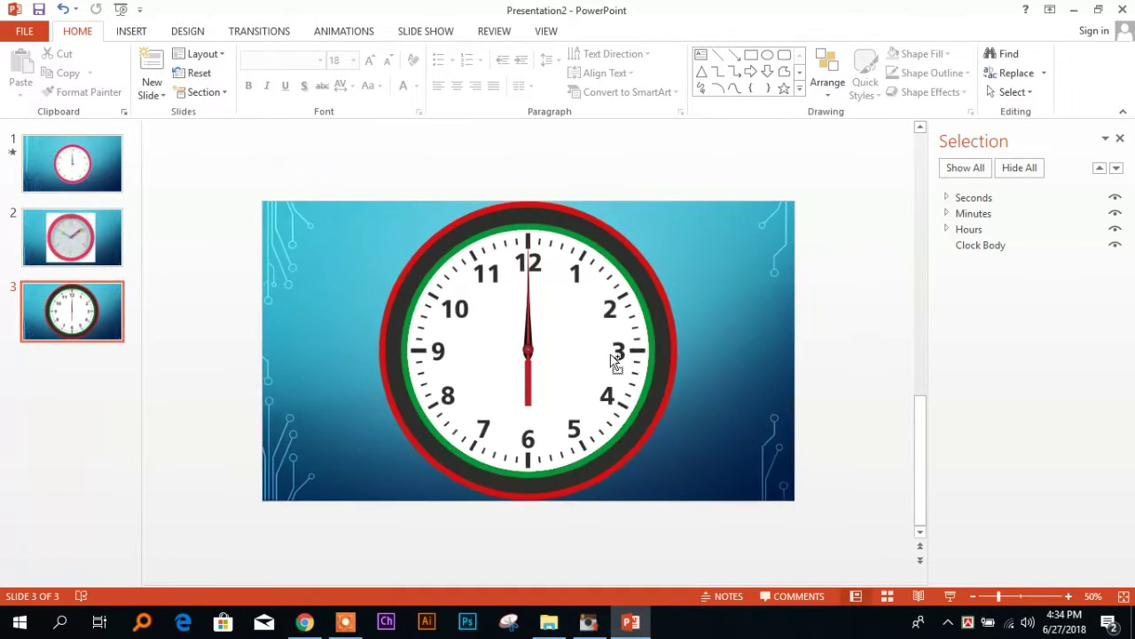
scroll(614, 362, "up", 2)
scroll(614, 362, "up", 1)
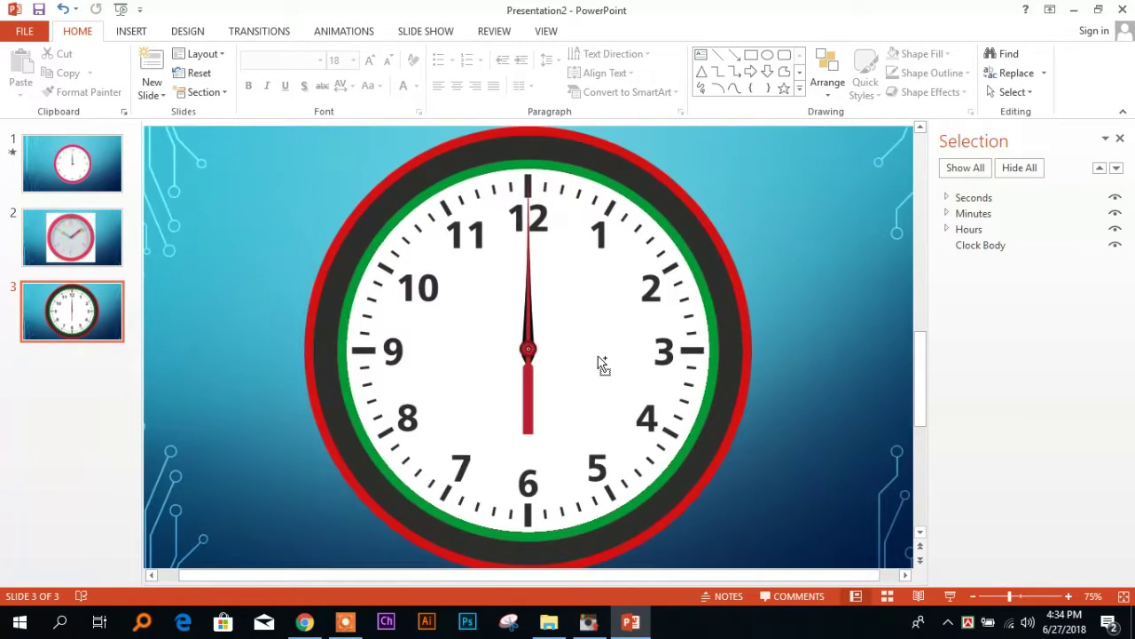
left_click(946, 229)
left_click(947, 229)
left_click(979, 200)
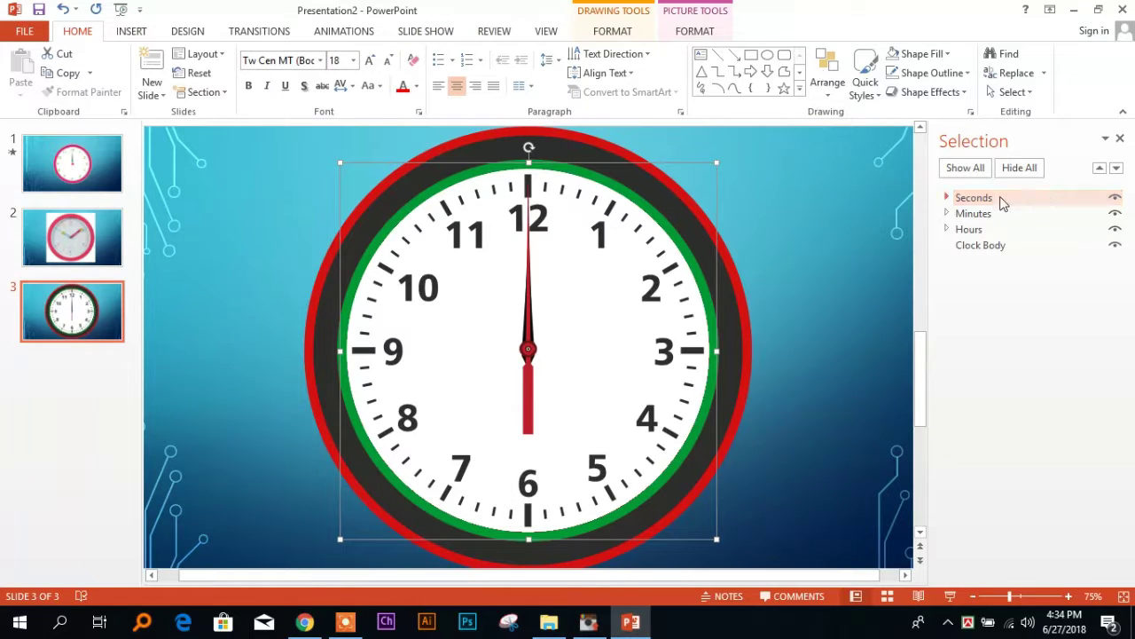
left_click(946, 198)
left_click(946, 198)
left_click(1011, 199)
left_click(985, 215)
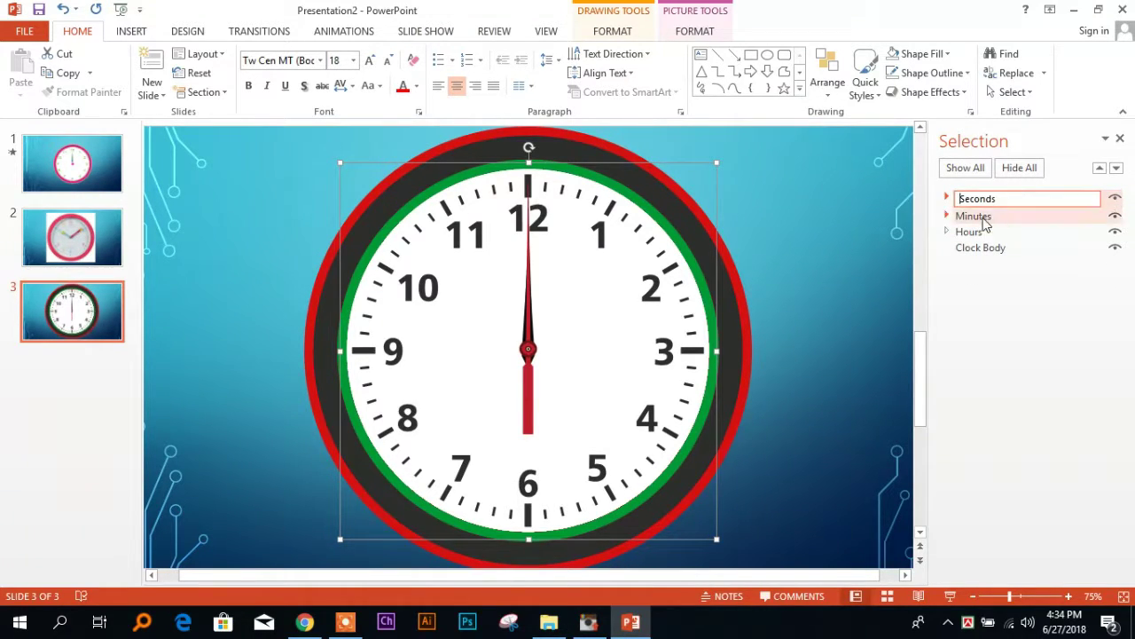
left_click(1006, 198)
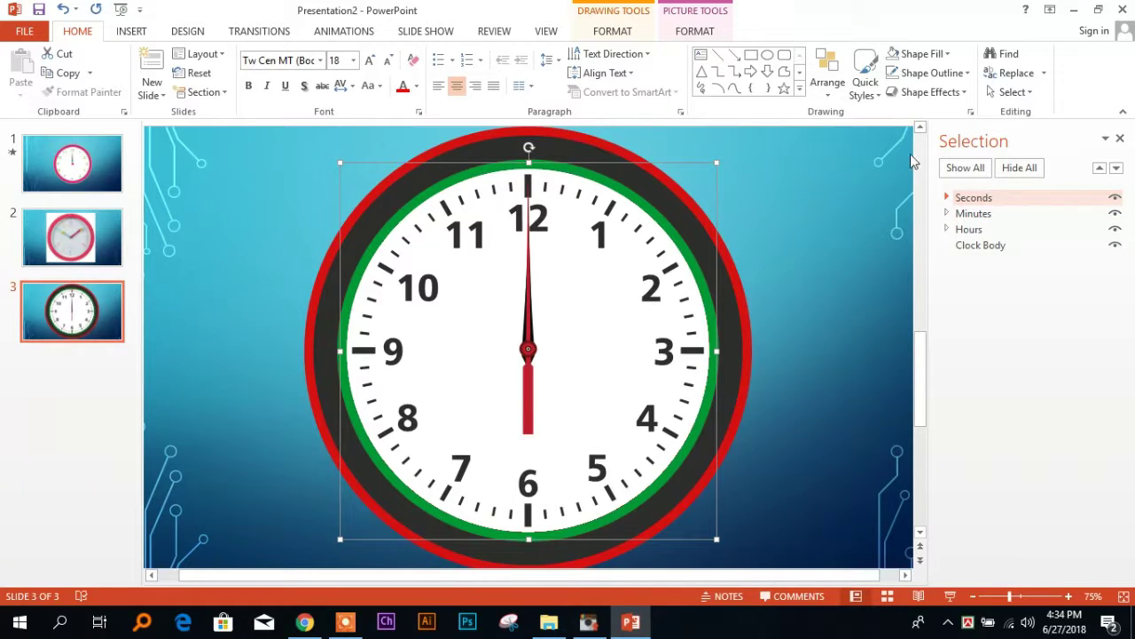
Apply the Spin emphasis animation to the Seconds group
left_click(333, 32)
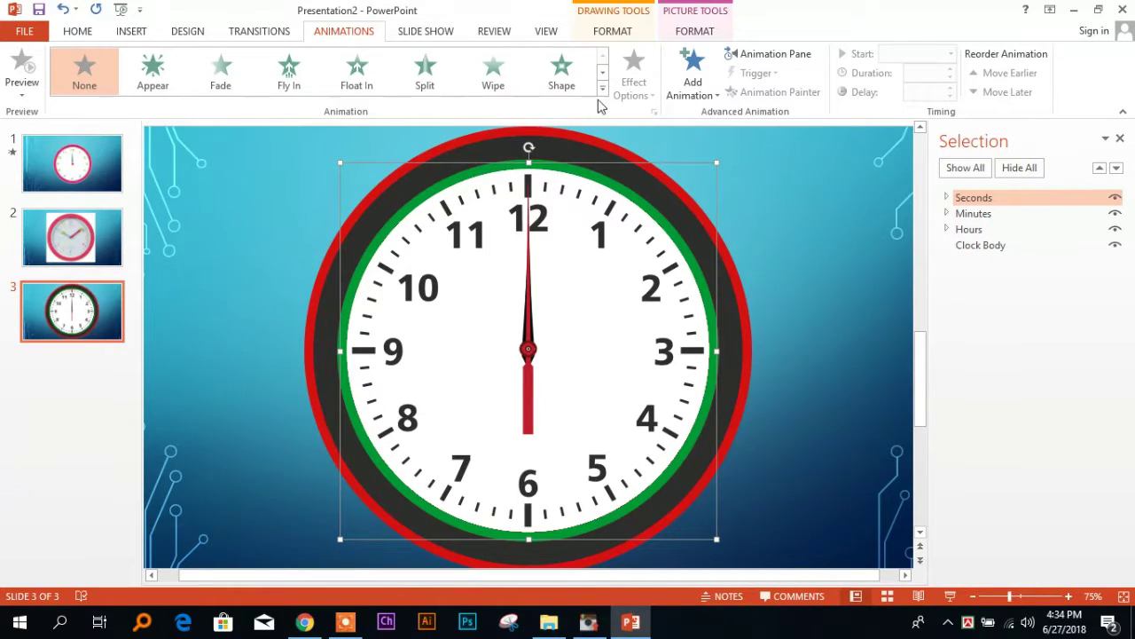
left_click(603, 88)
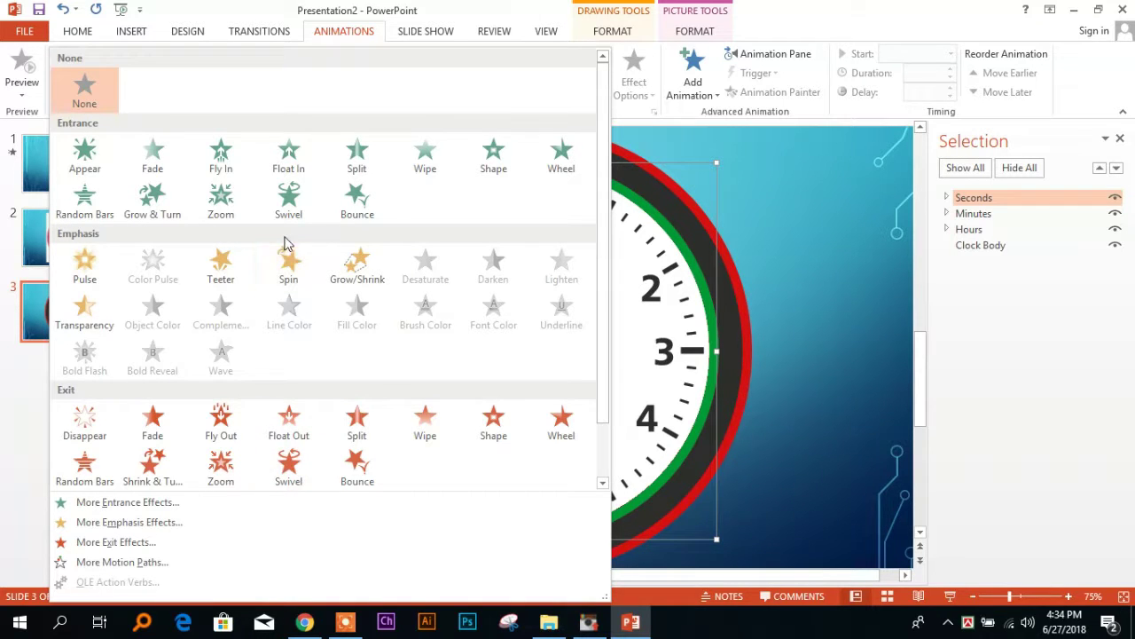
left_click(296, 265)
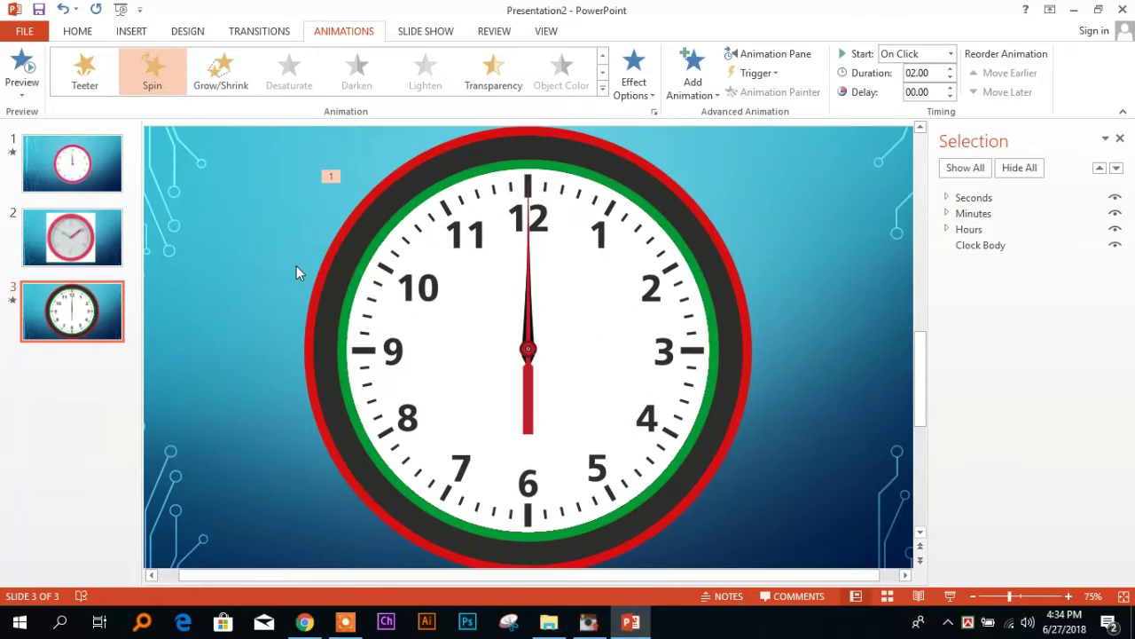
Select the Seconds group, then its hand picture, then the Clock Body picture on the slide
left_click(529, 350)
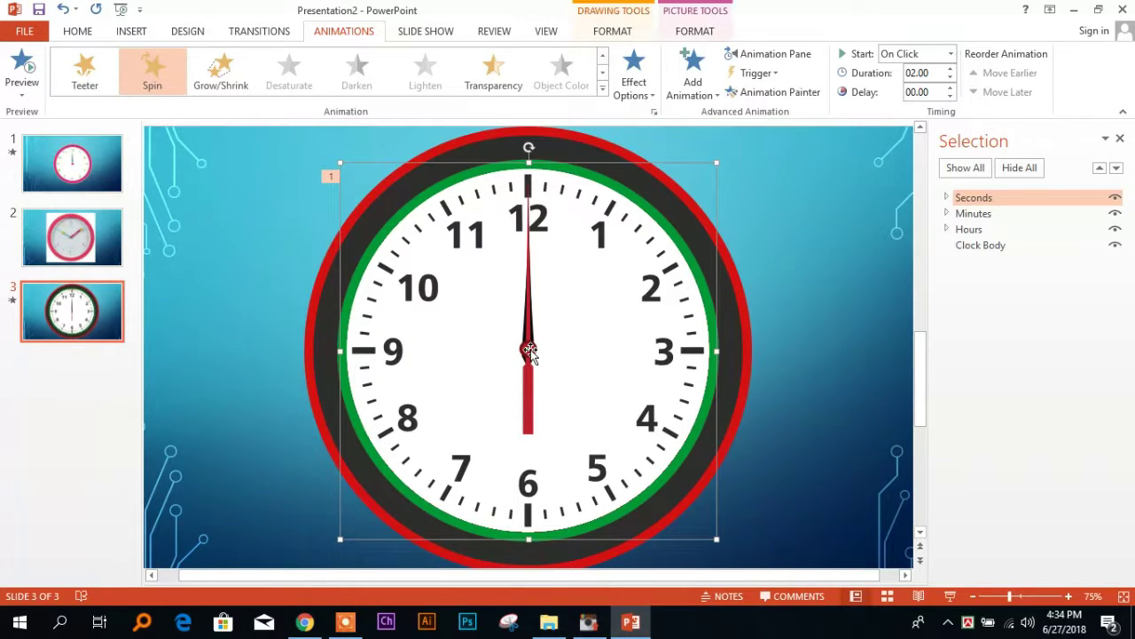
left_click(529, 350)
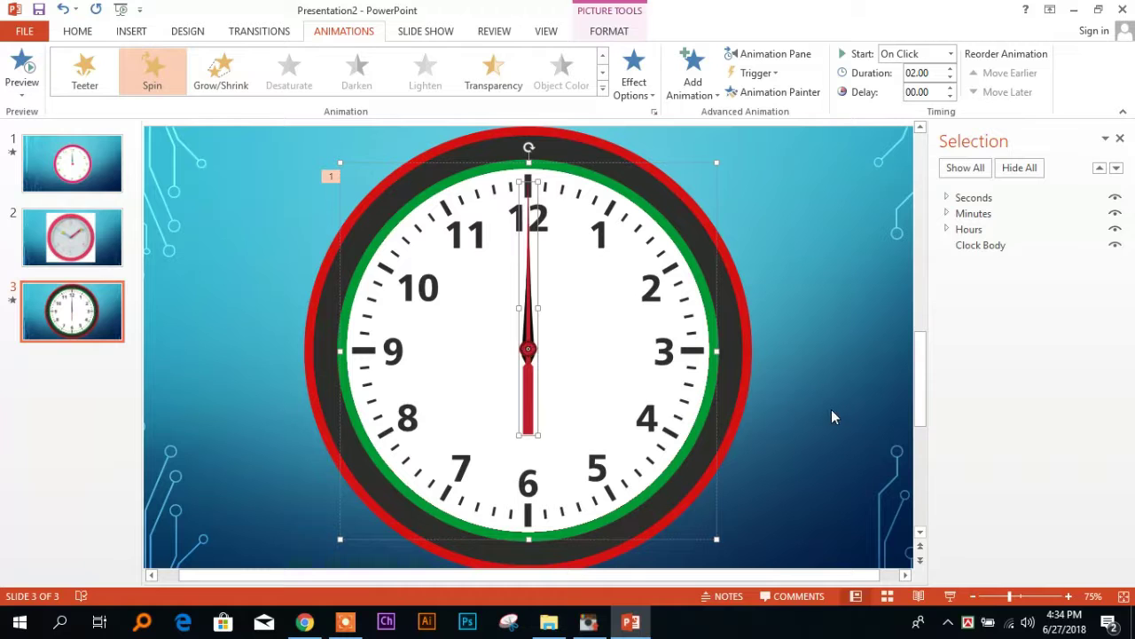
left_click(835, 370)
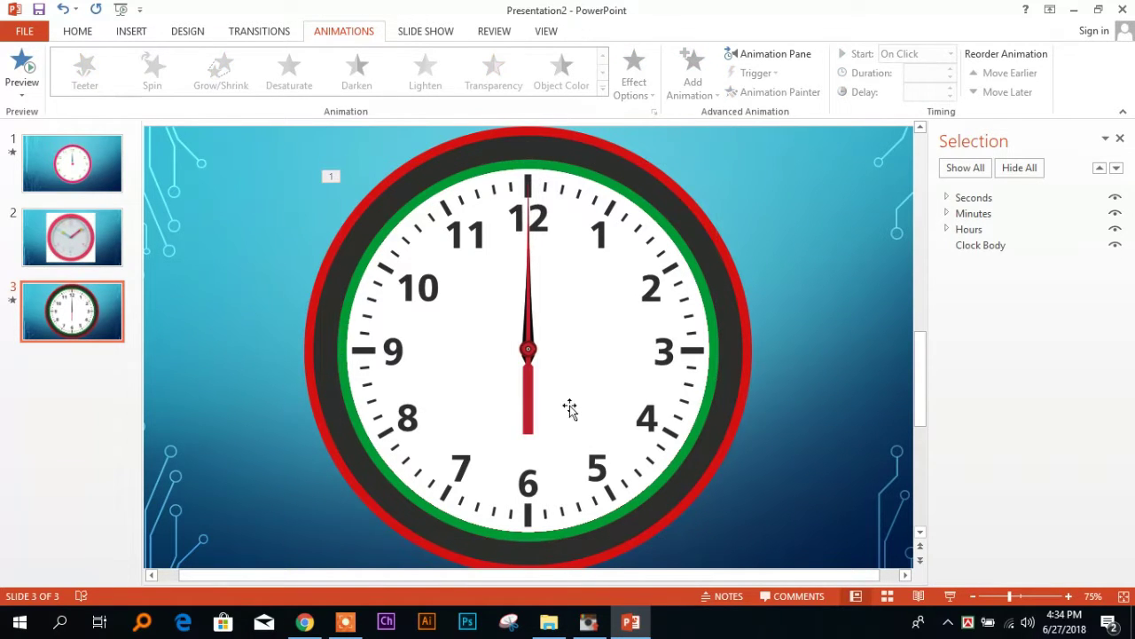
left_click(604, 516)
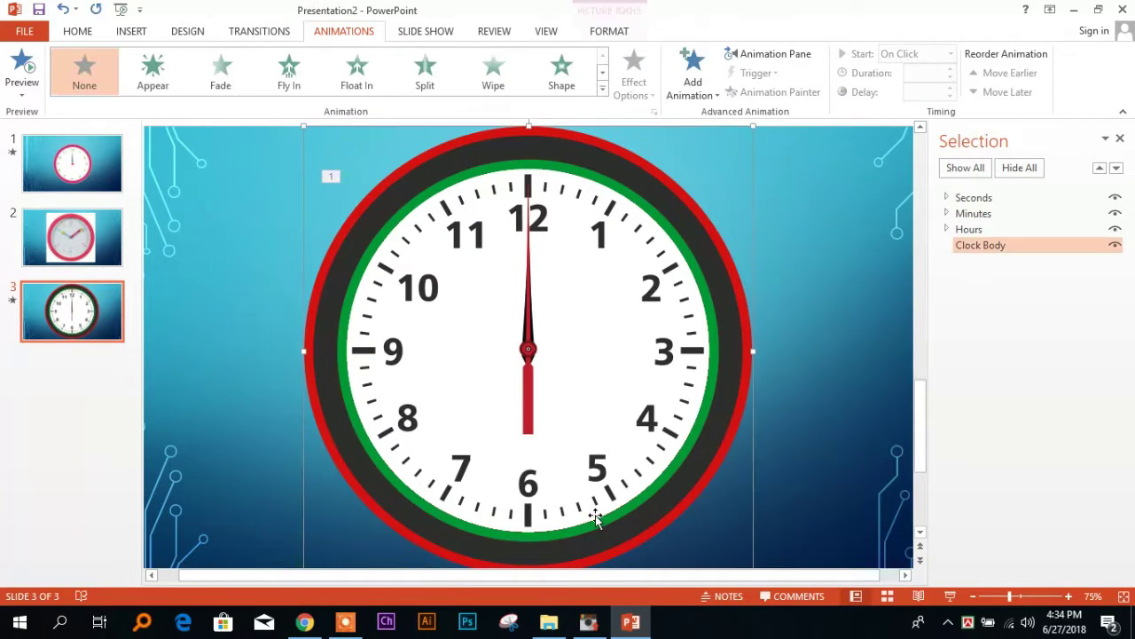
Check the Hours and Minutes groups in the Selection Pane
left_click(994, 246)
left_click(984, 230, "ctrl")
left_click(958, 232)
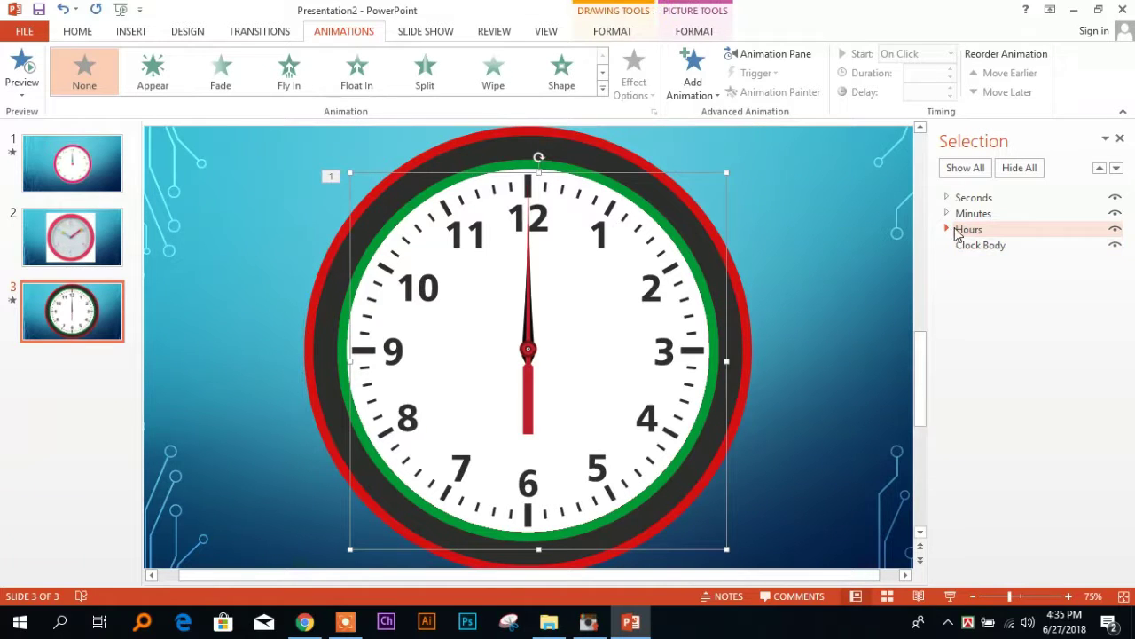
left_click(948, 229)
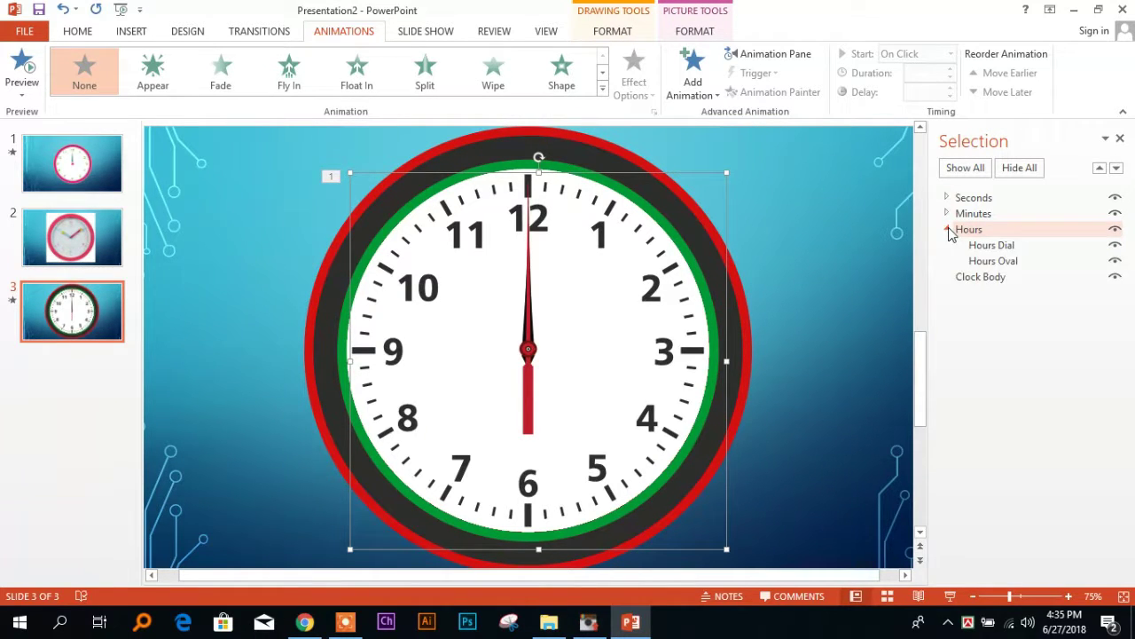
left_click(948, 228)
left_click(965, 213)
Expand Seconds and select both Seconds Dial and Seconds Oval
left_click(946, 197)
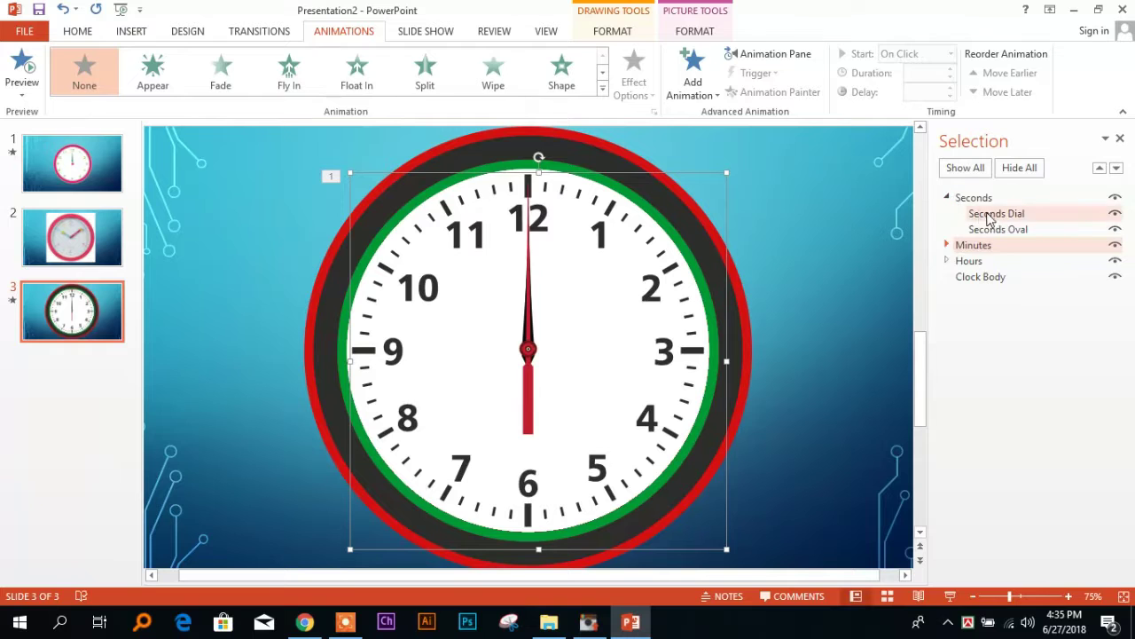
left_click(990, 217)
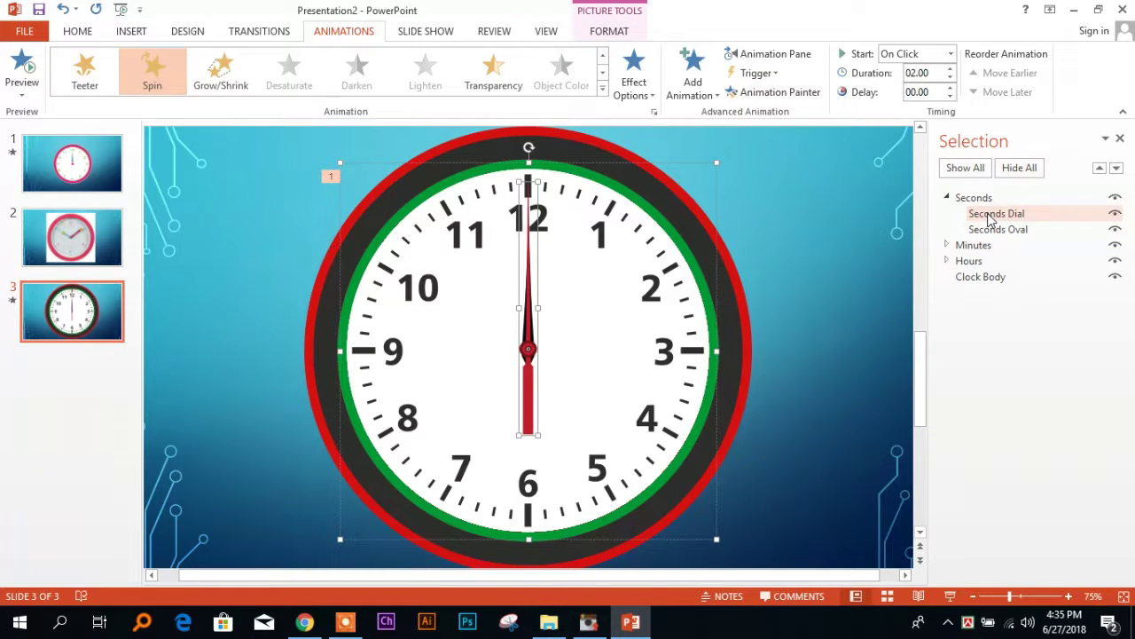
left_click(1000, 230, "ctrl")
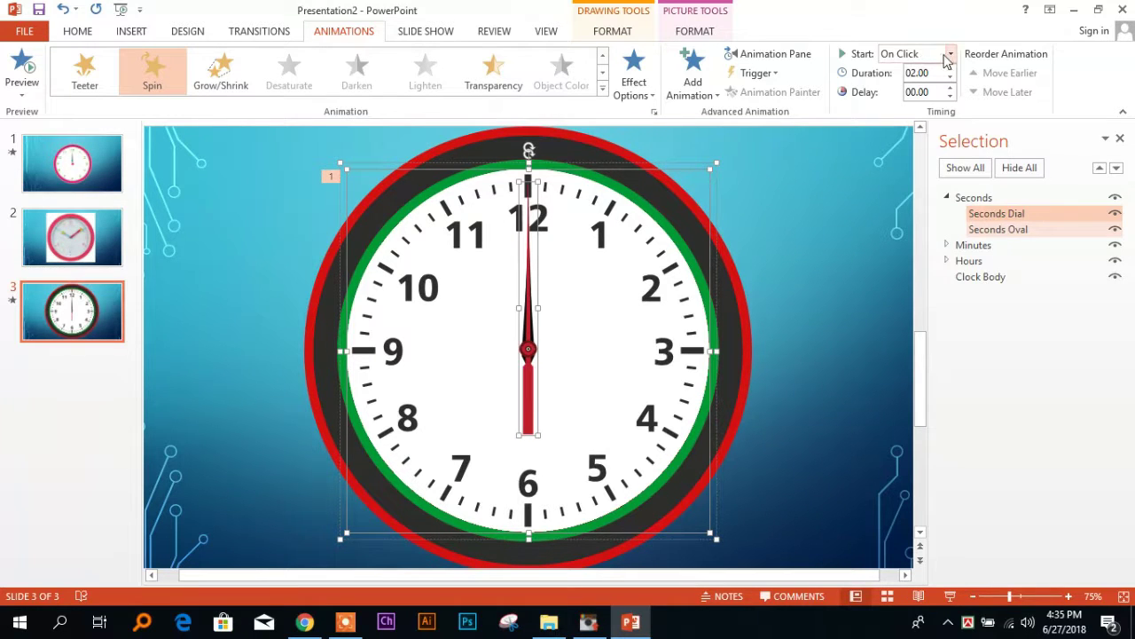
left_click(705, 32)
left_click(889, 55)
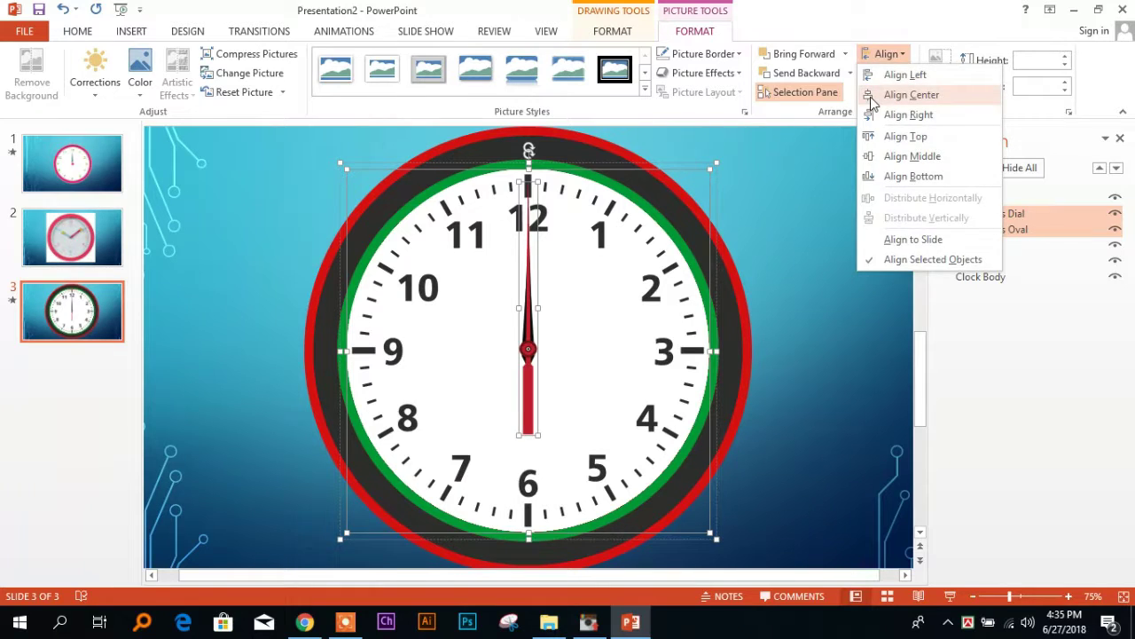
left_click(887, 92)
left_click(892, 54)
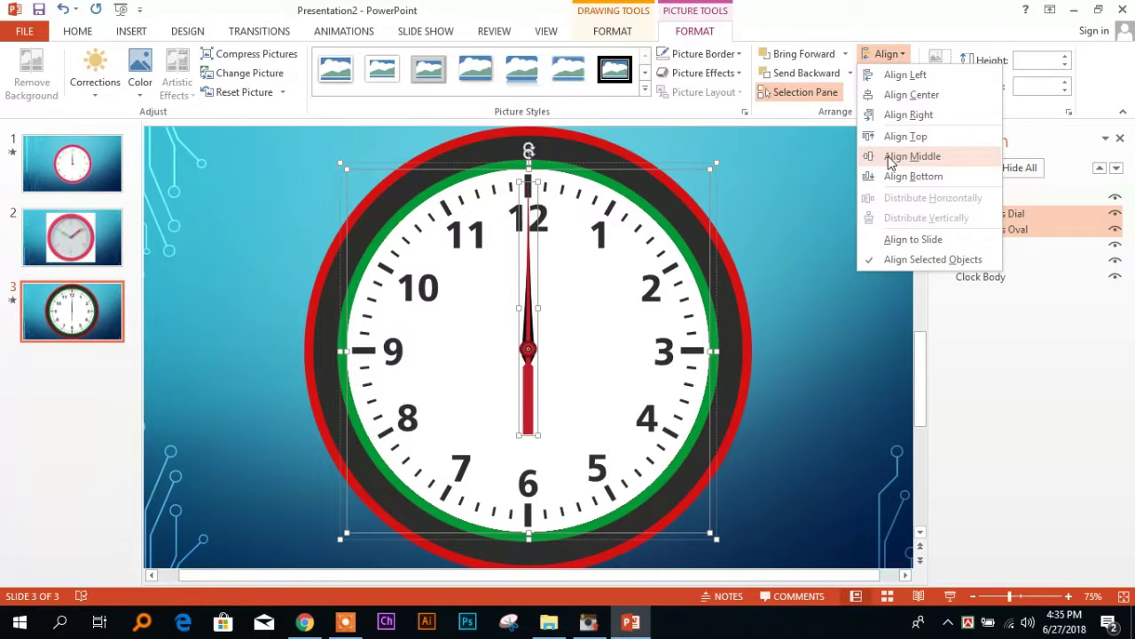
left_click(907, 160)
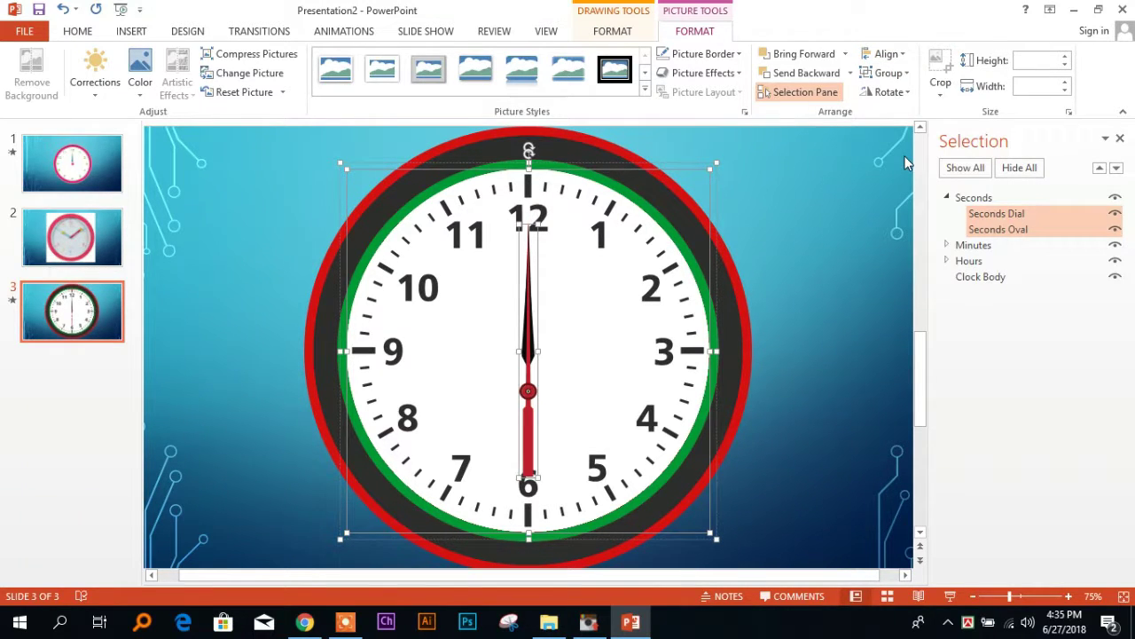
key("ctrl+z")
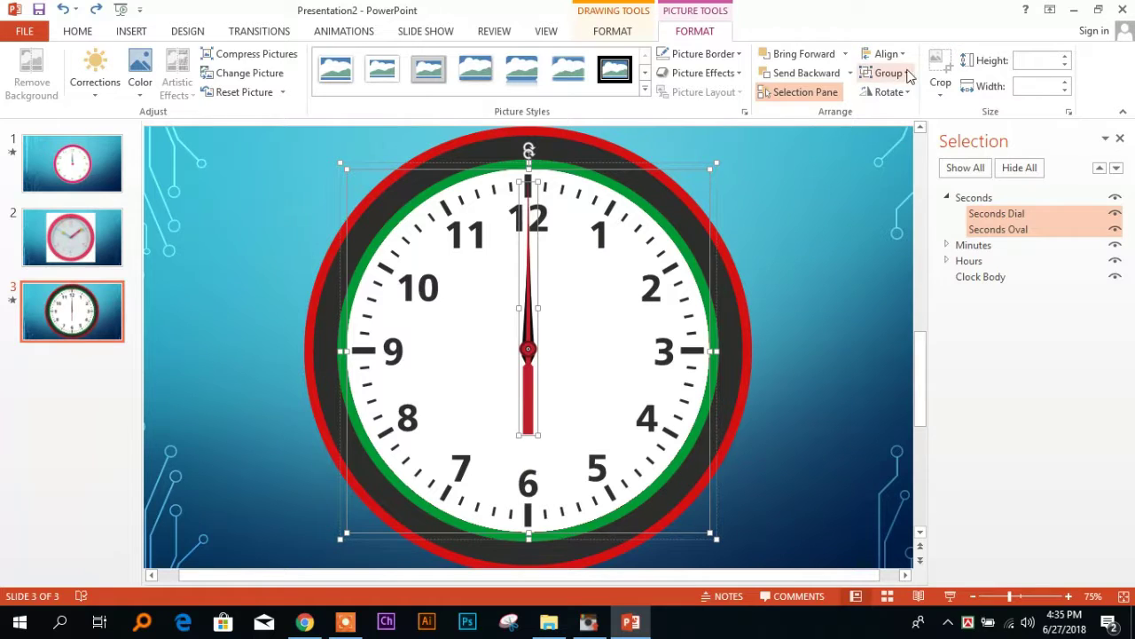
left_click(886, 53)
left_click(892, 94)
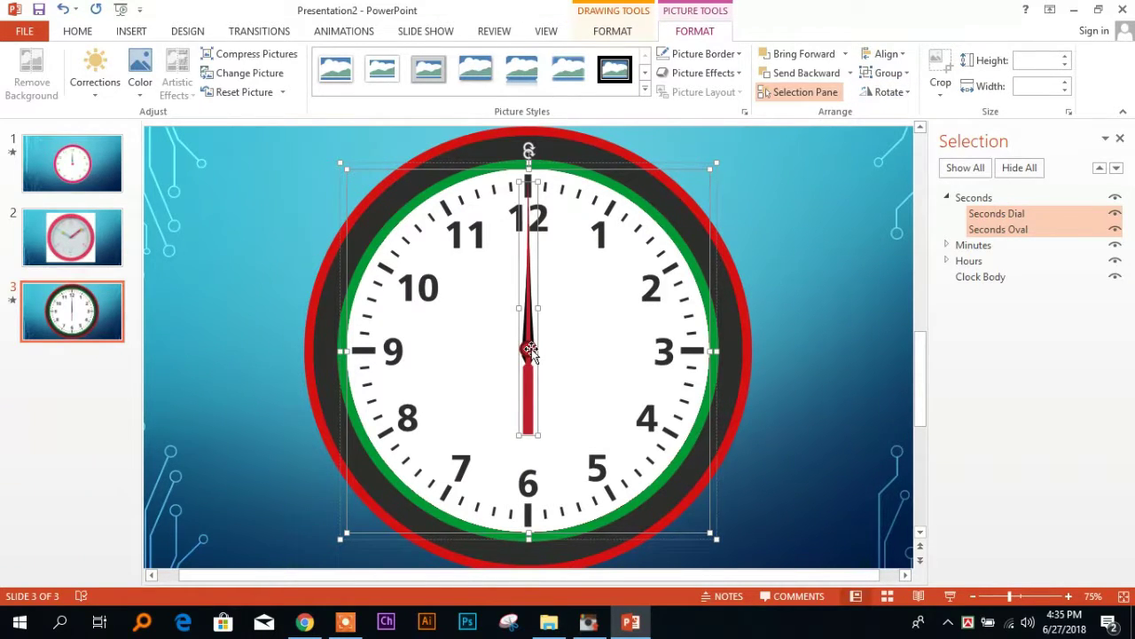
left_click(780, 314)
left_click(528, 349)
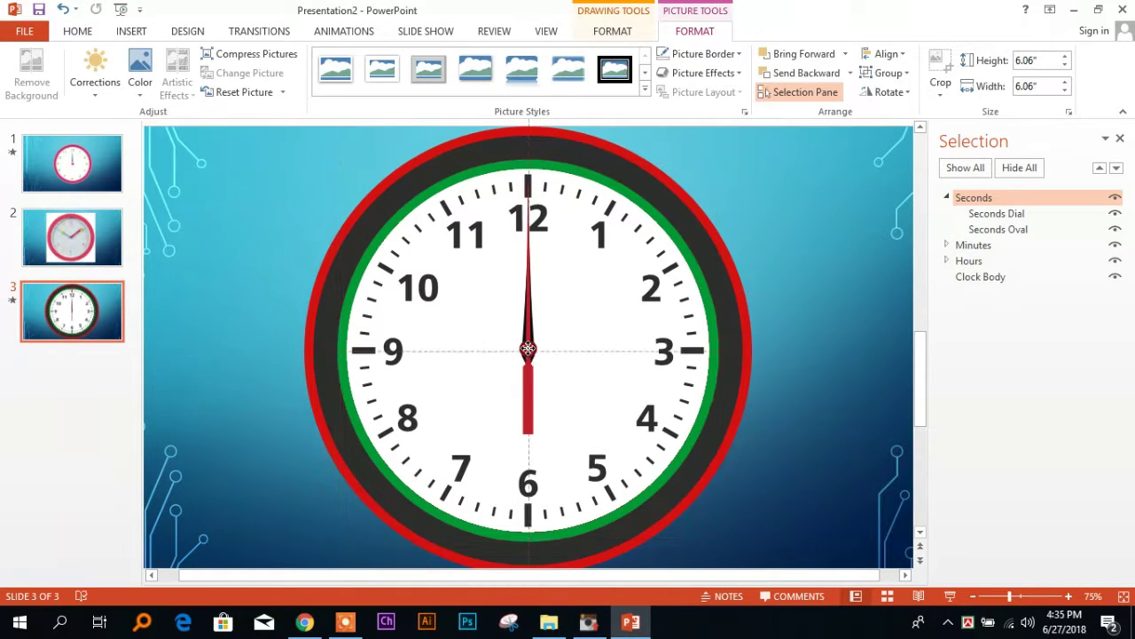
left_click_drag(527, 349, 590, 349)
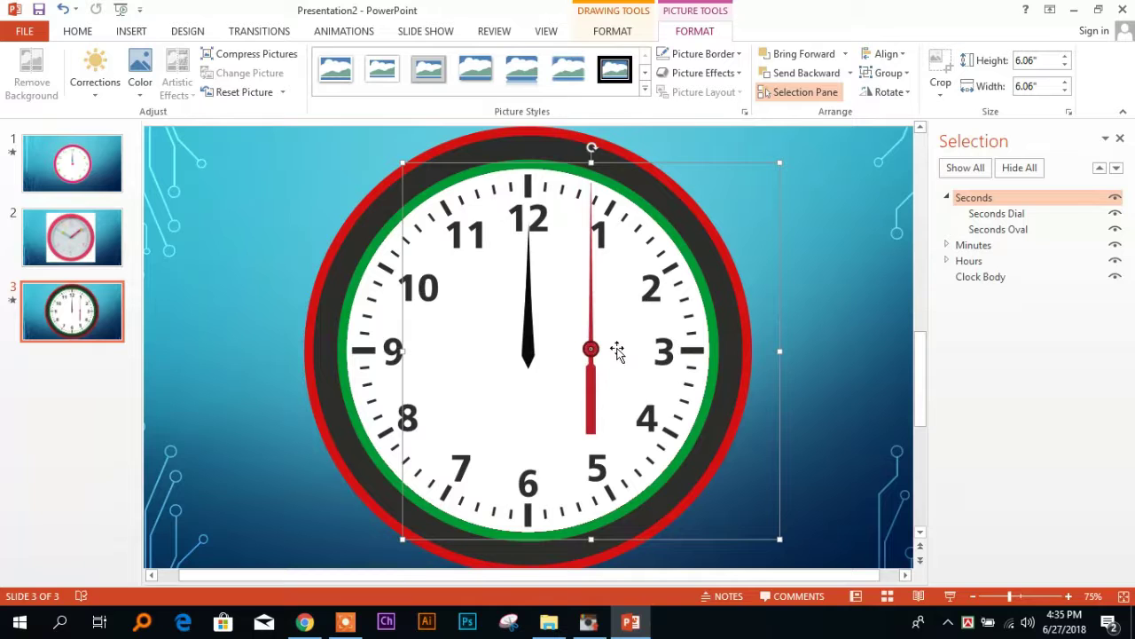
key("ctrl+z")
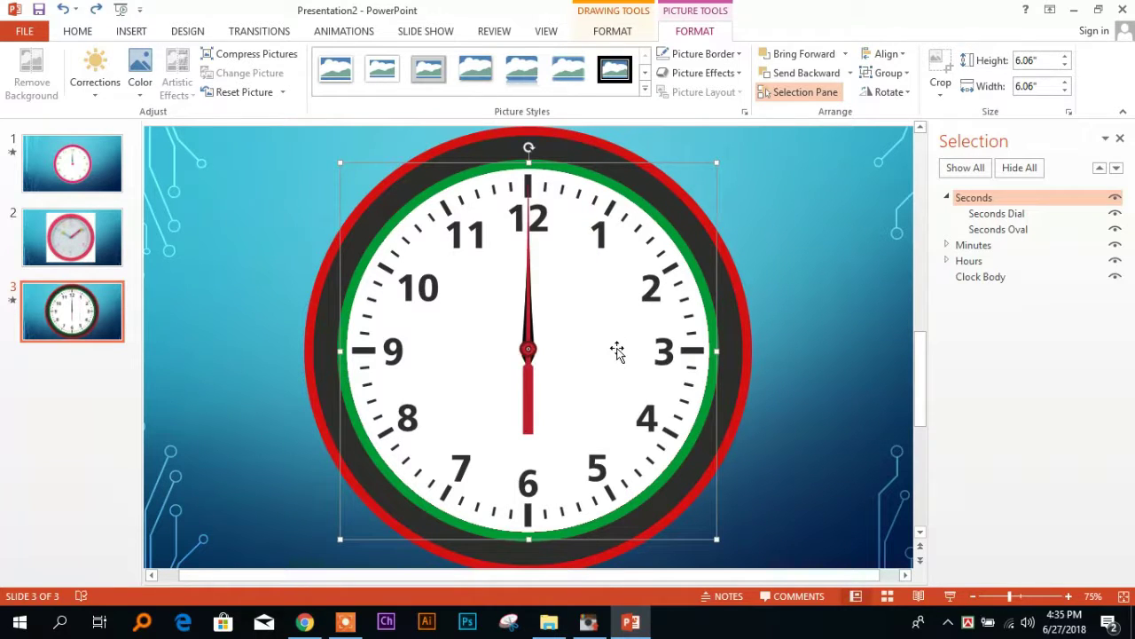
left_click(1036, 214)
left_click(1018, 229, "ctrl")
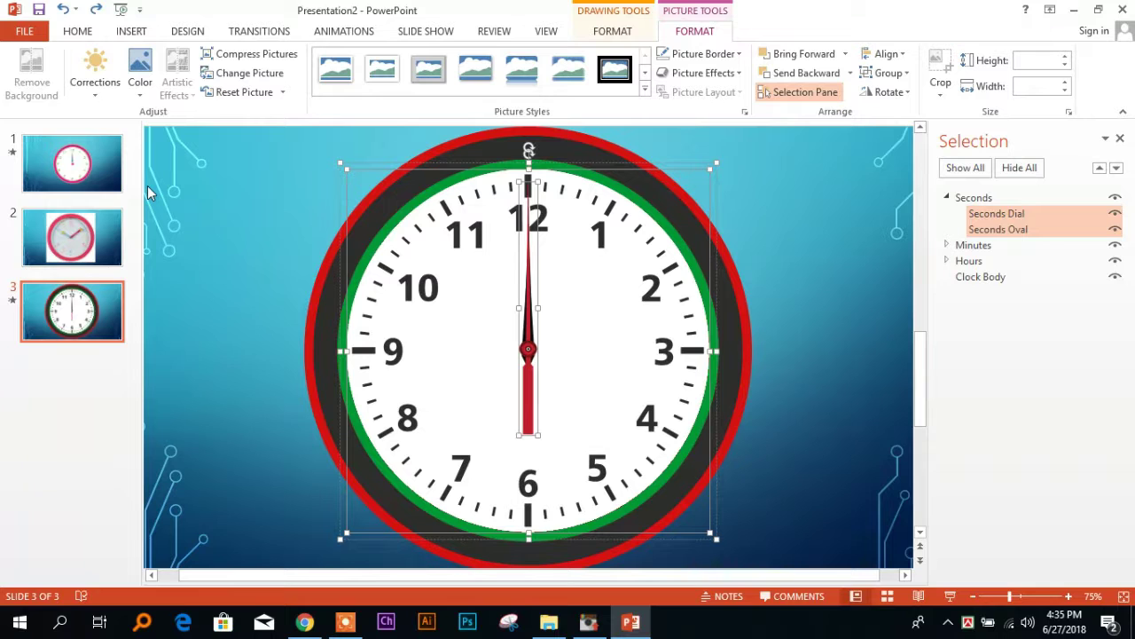
key("ctrl+Right")
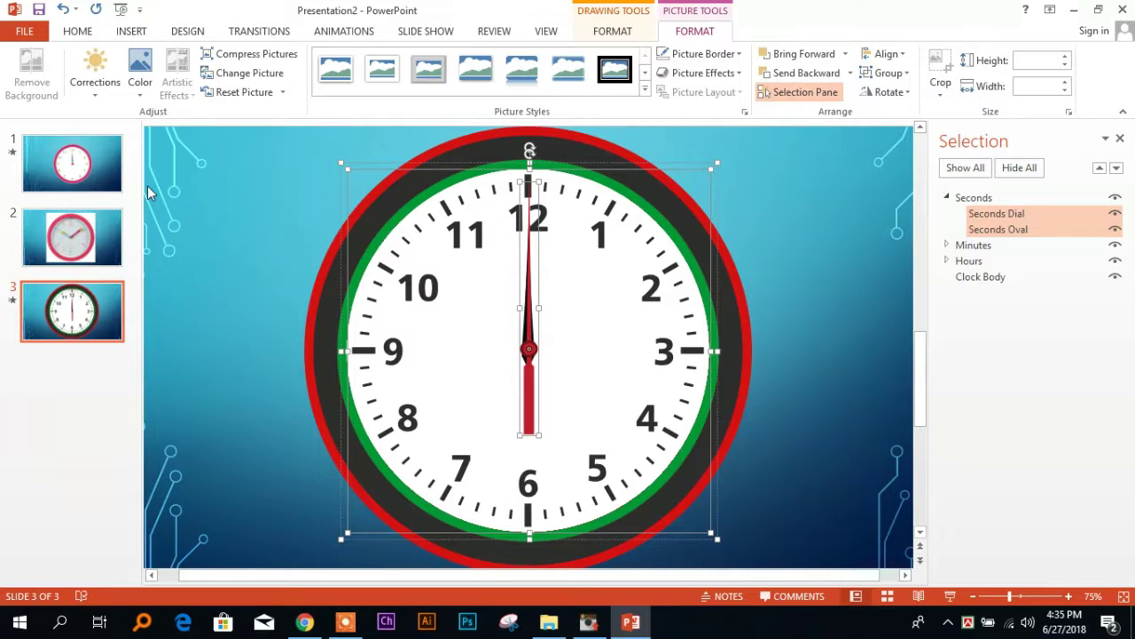
key("ctrl+Left")
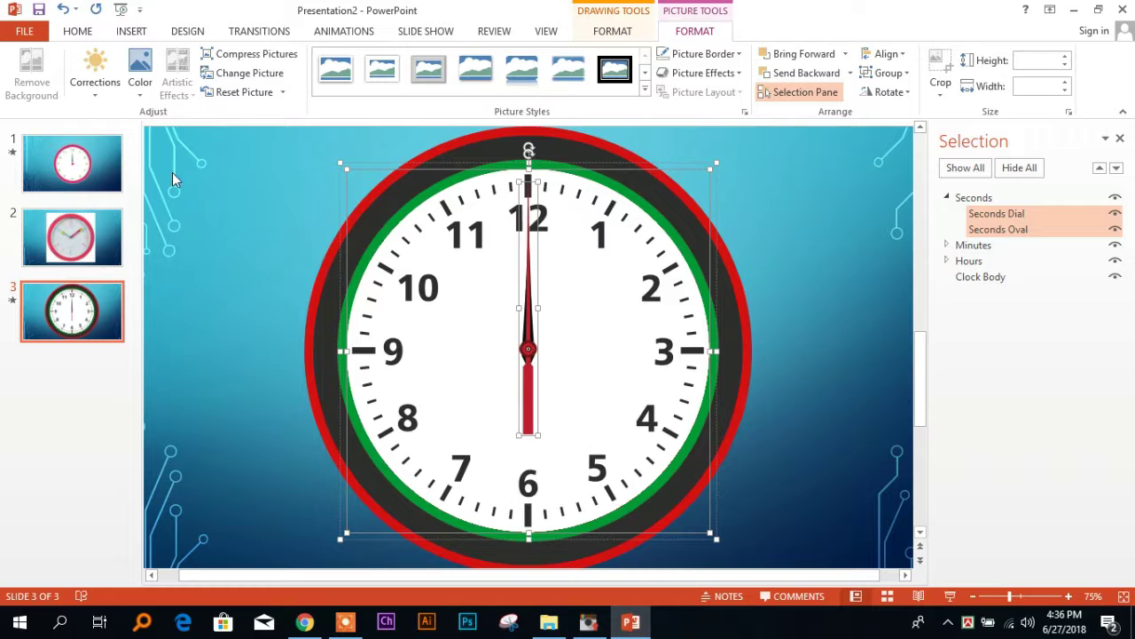
Align the Seconds Dial and Seconds Oval right, then centre, and deselect them
left_click(885, 54)
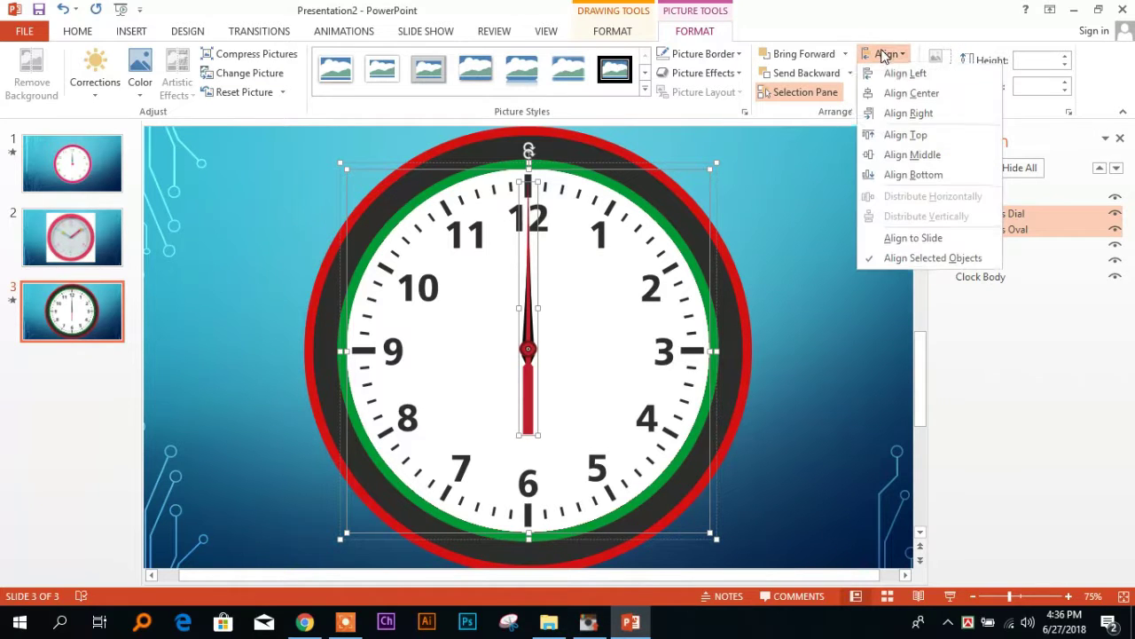
left_click(877, 115)
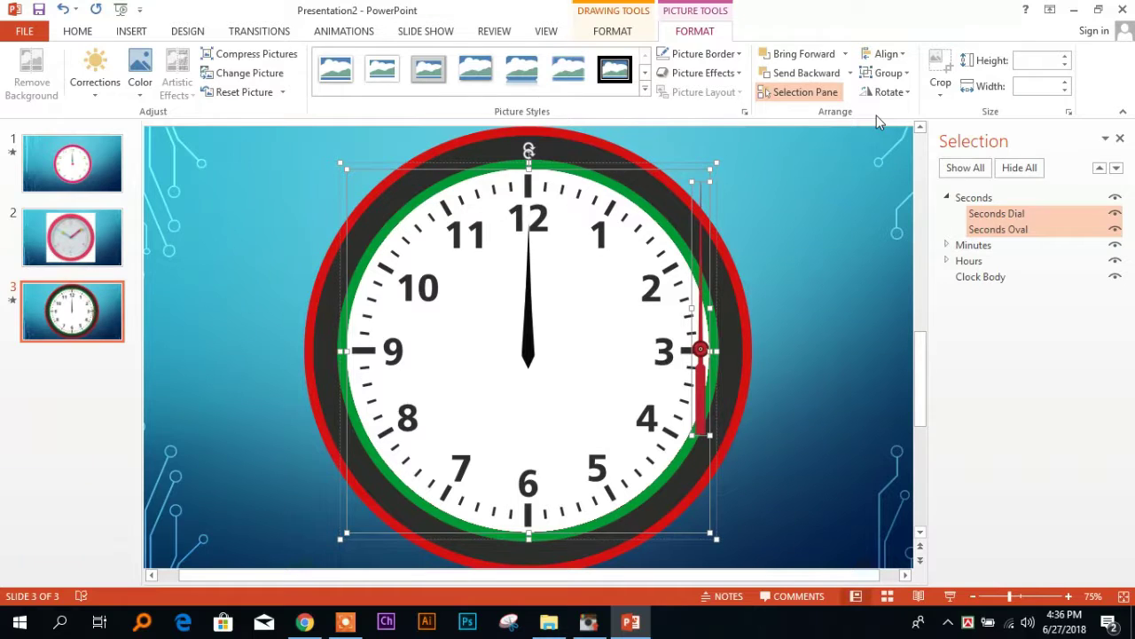
left_click(905, 57)
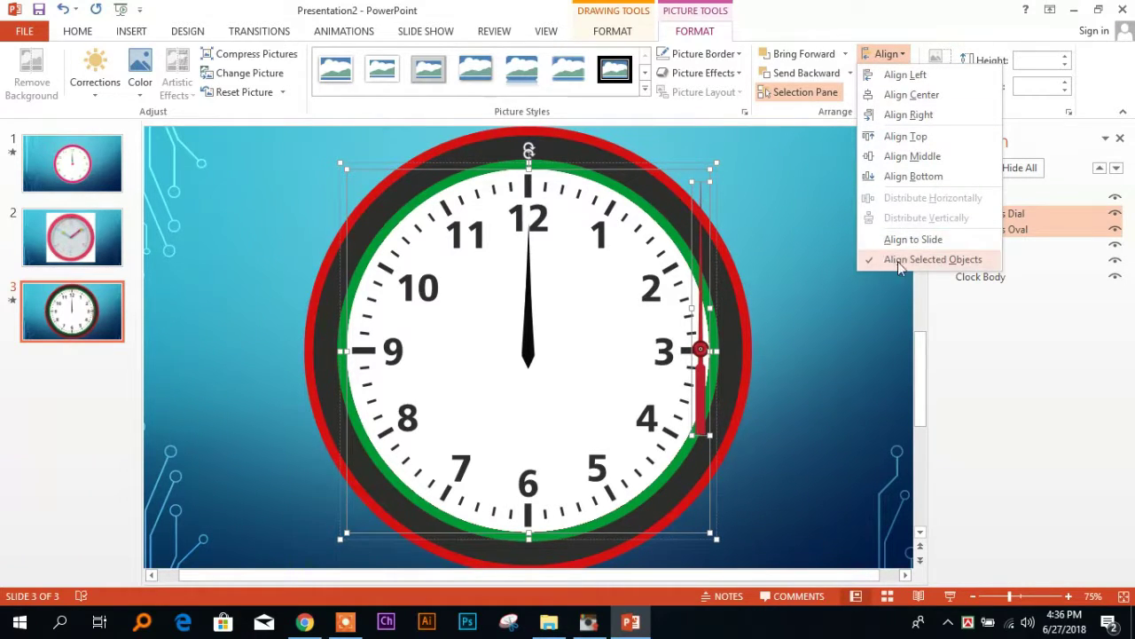
left_click(910, 95)
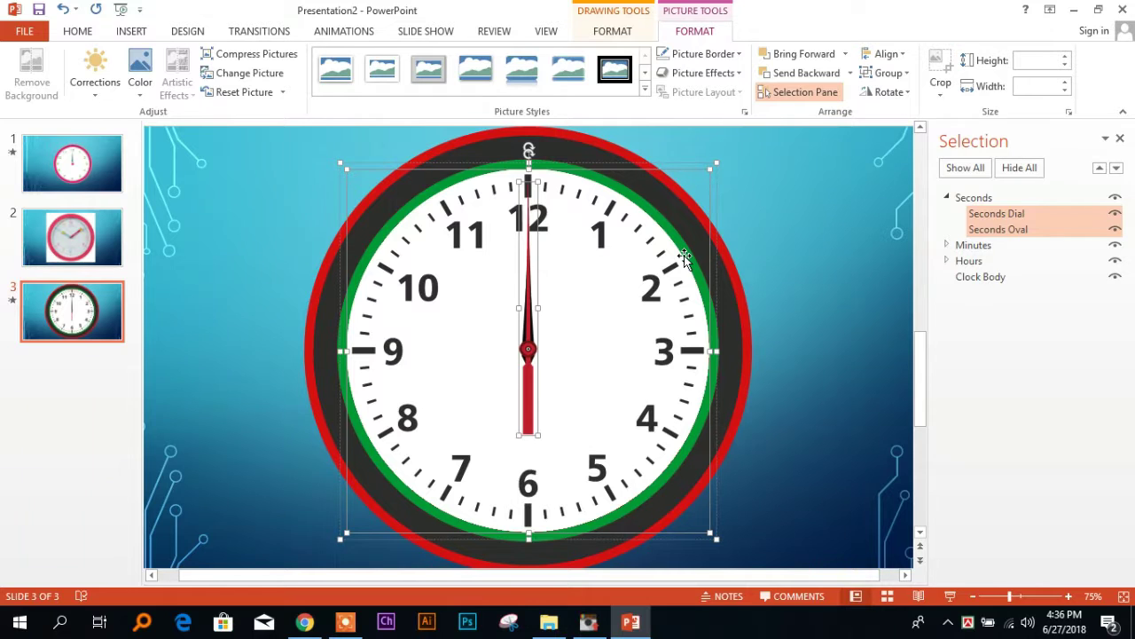
left_click(775, 265)
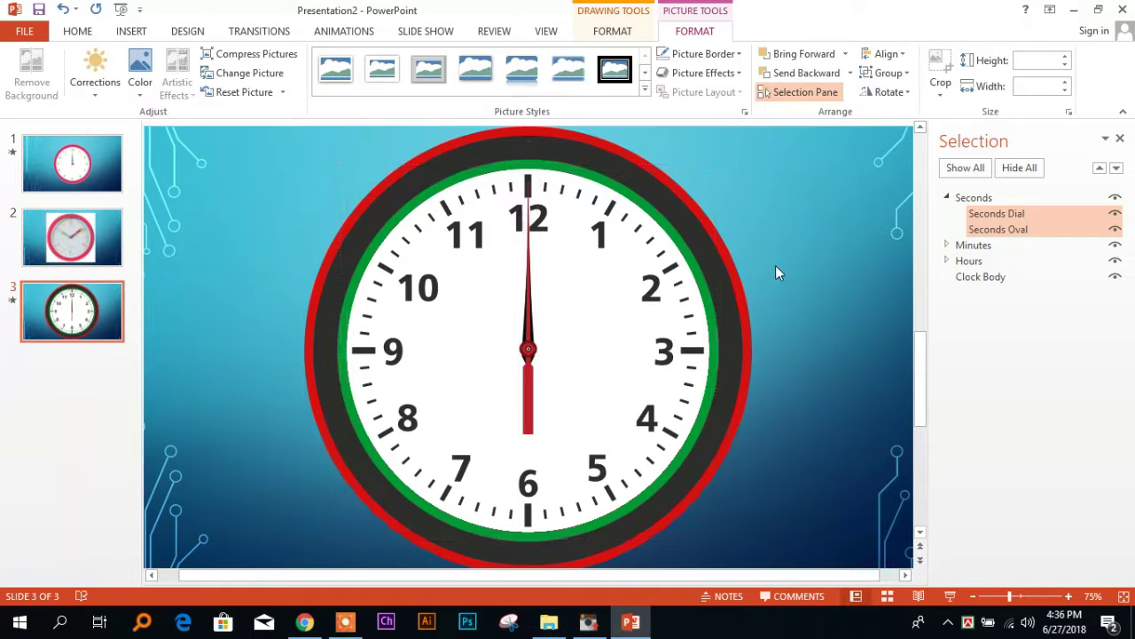
Select the collapsed Seconds group, show the Animation Pane and preview its Spin twice
left_click(983, 199)
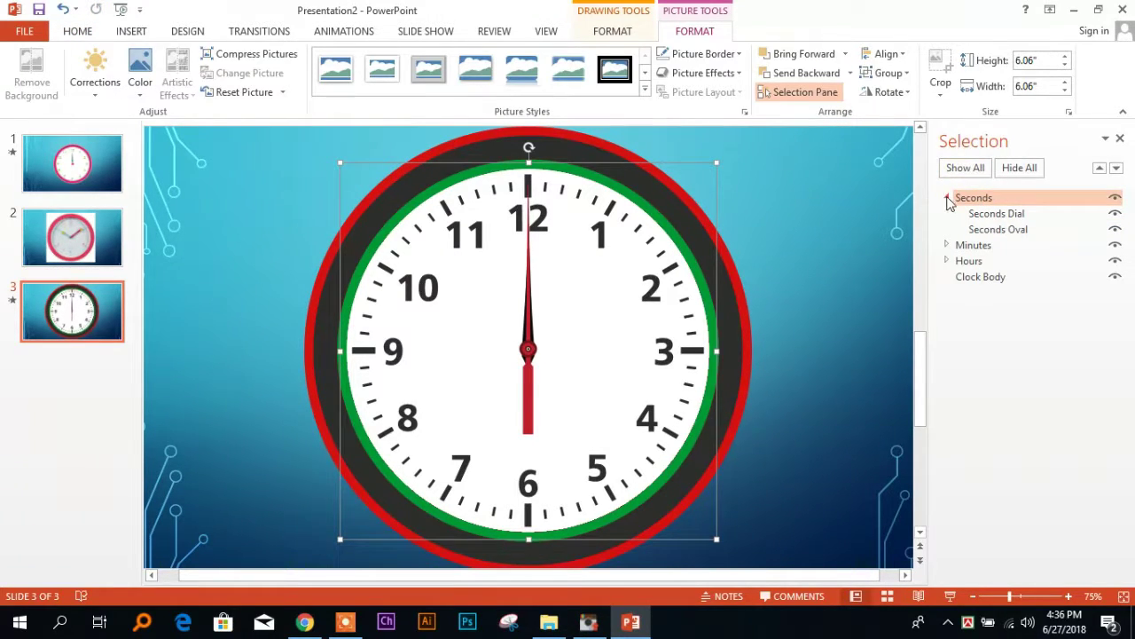
left_click(947, 198)
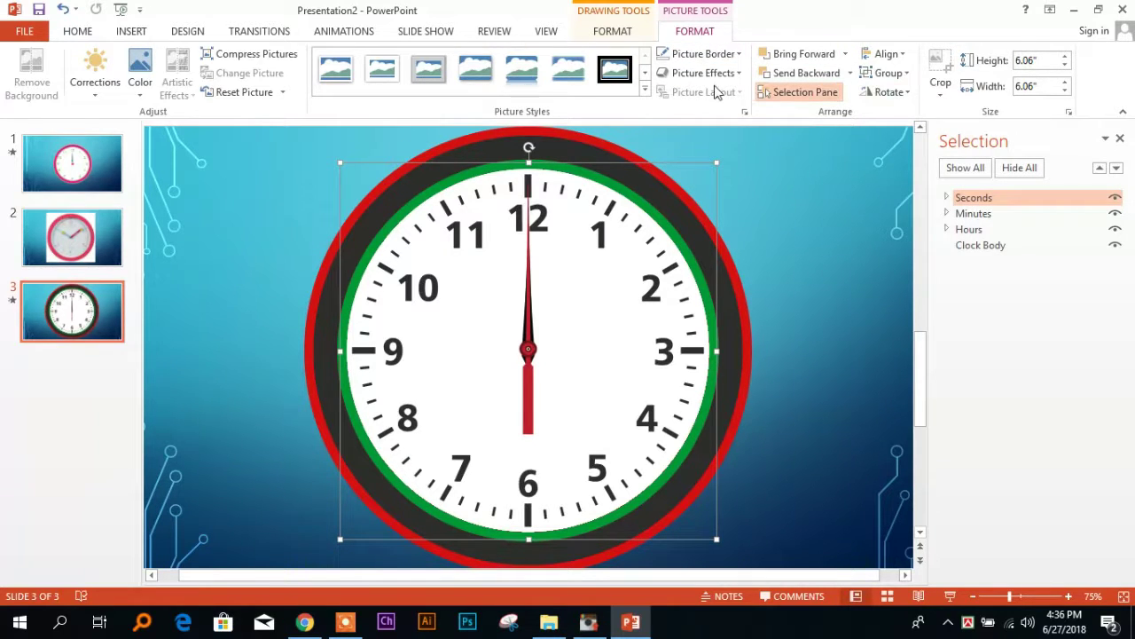
left_click(353, 33)
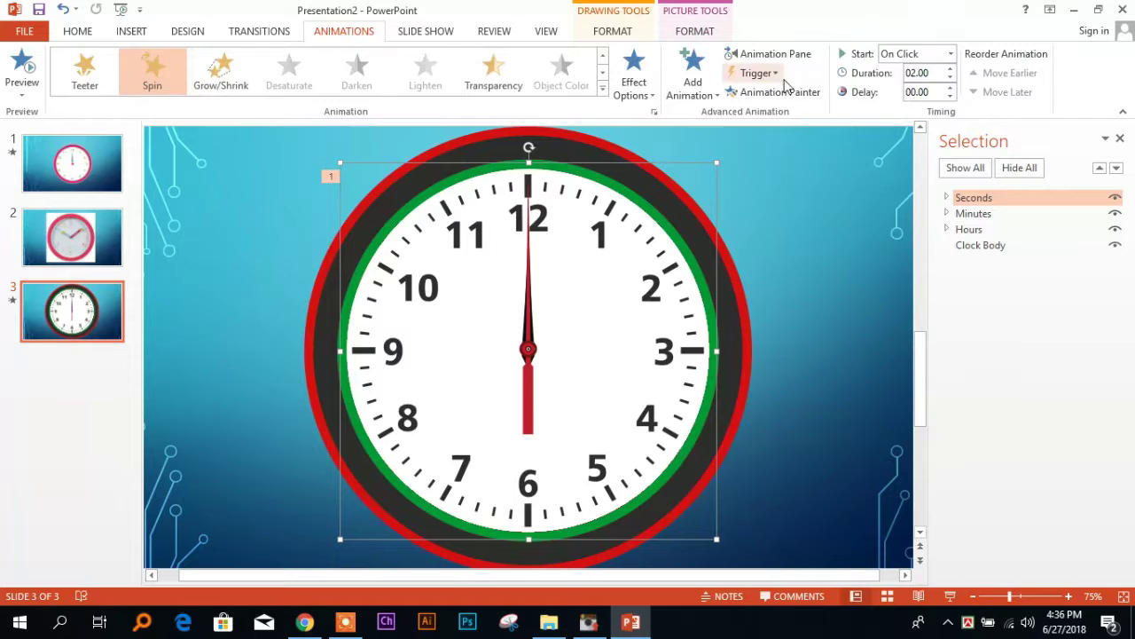
left_click(808, 58)
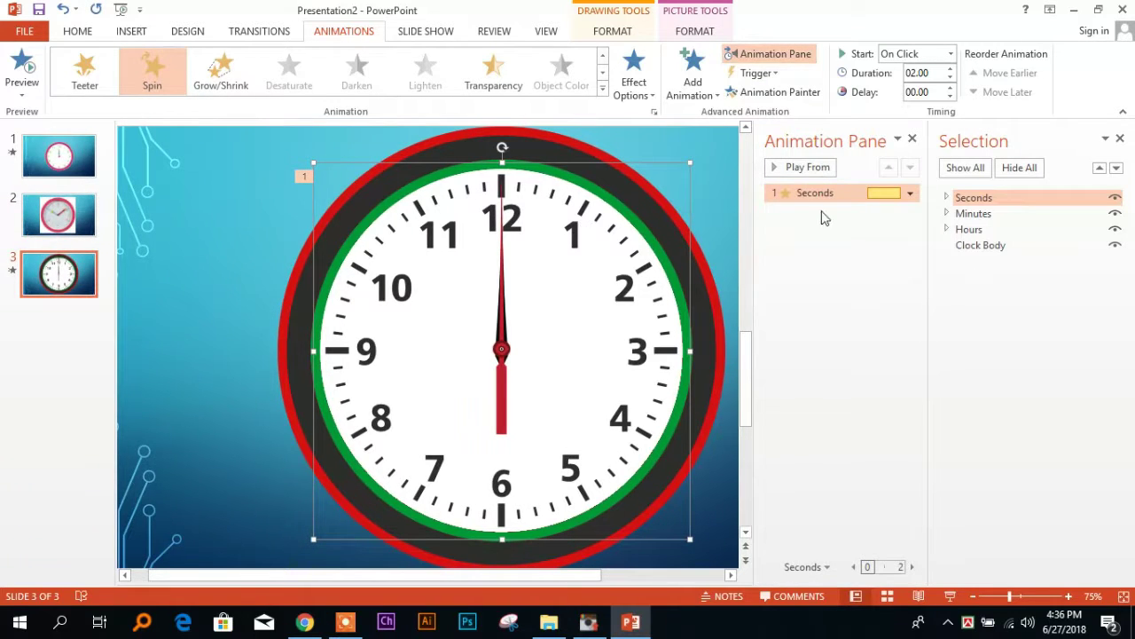
left_click(779, 172)
left_click(779, 172)
Apply the Spin emphasis animation to the Minutes group
left_click(974, 215)
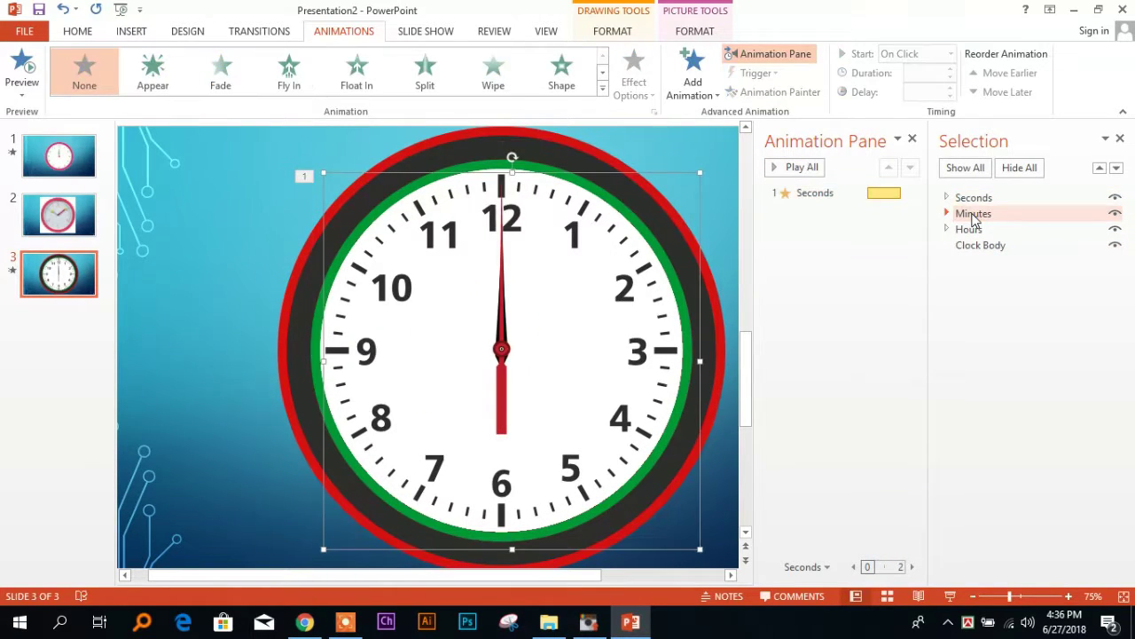
left_click(603, 89)
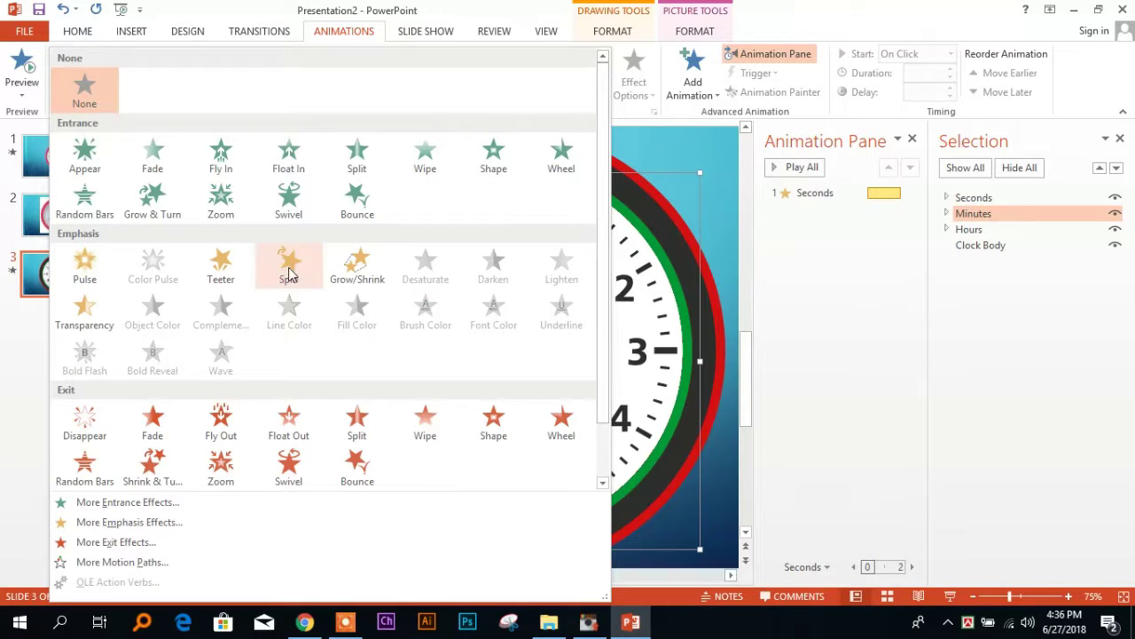
left_click(289, 267)
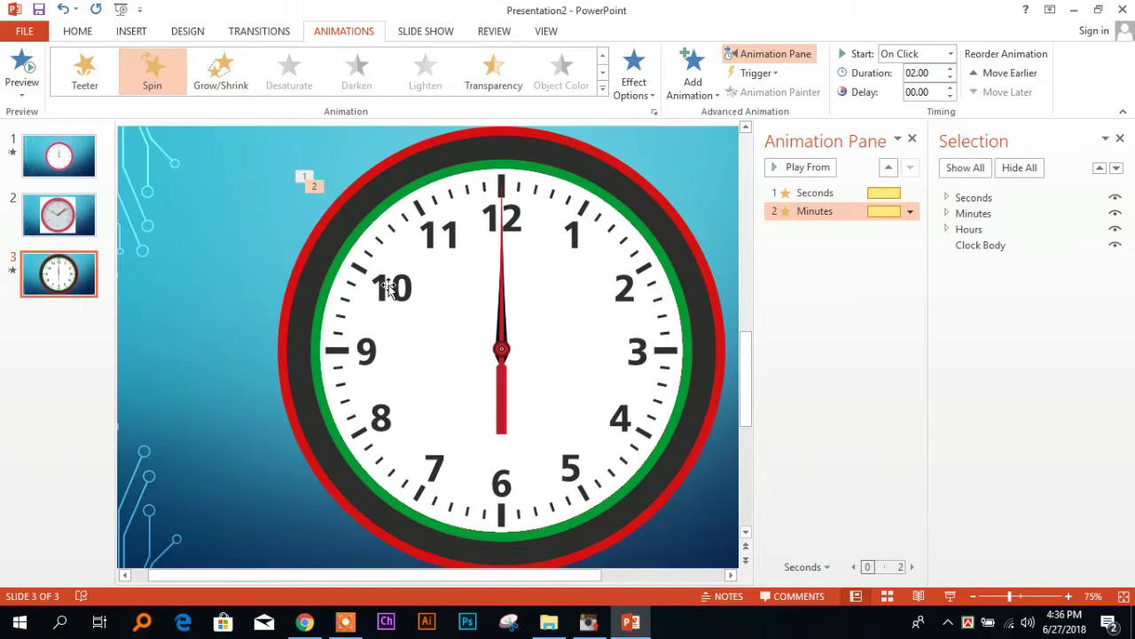
Expand Minutes and select both Minutes Dial and Minutes Oval
left_click(947, 214)
left_click(996, 230)
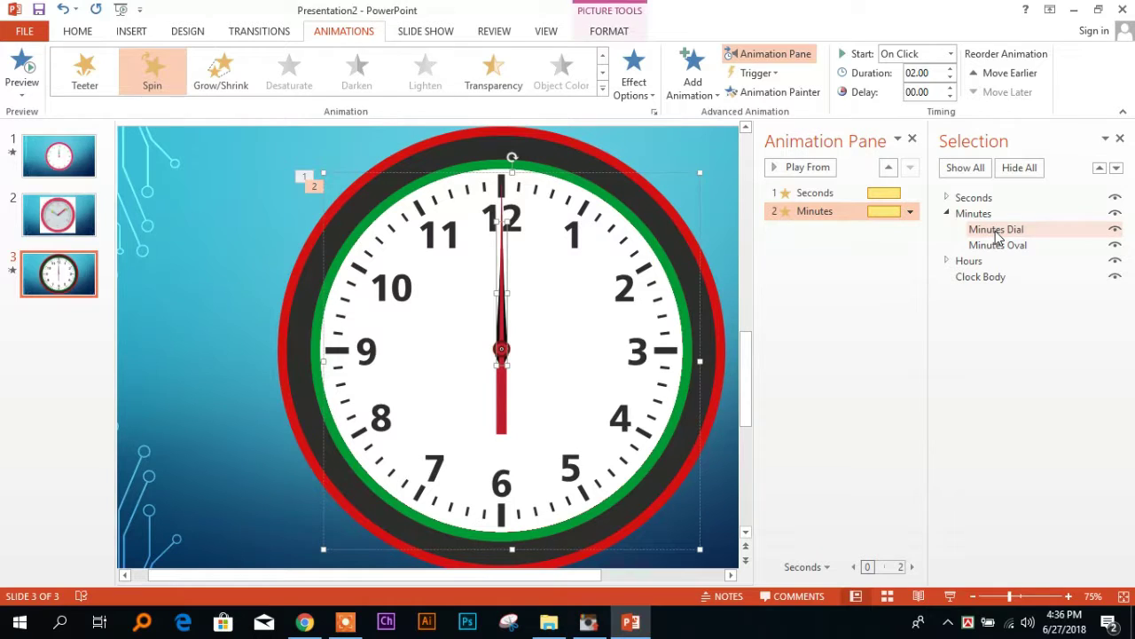
left_click(1005, 246, "ctrl")
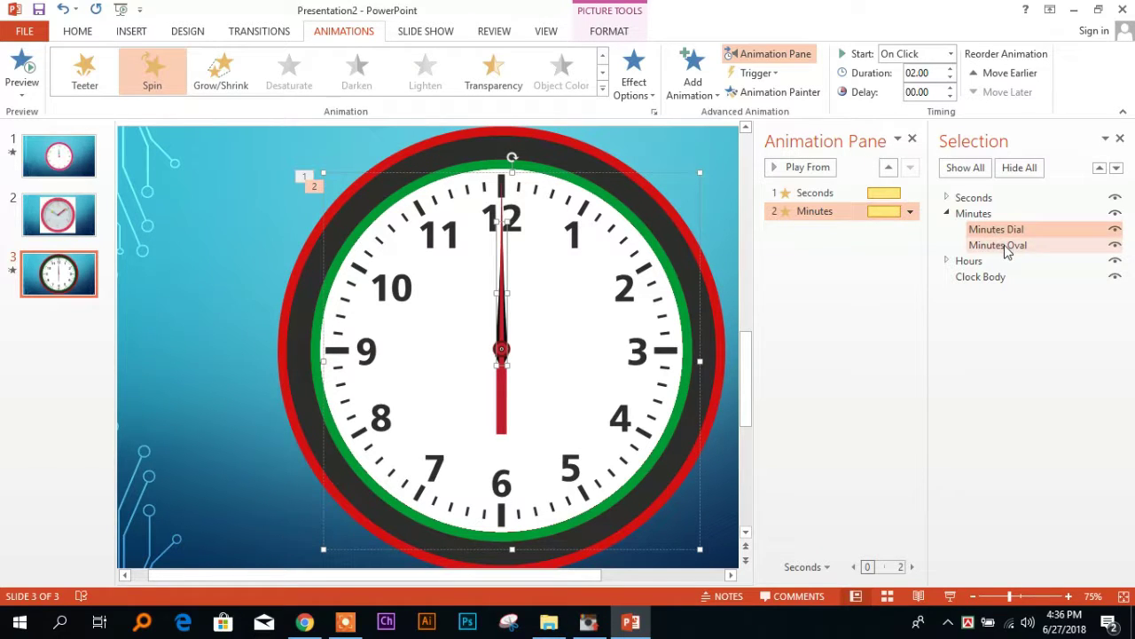
left_click(1005, 247)
left_click(1001, 232, "ctrl")
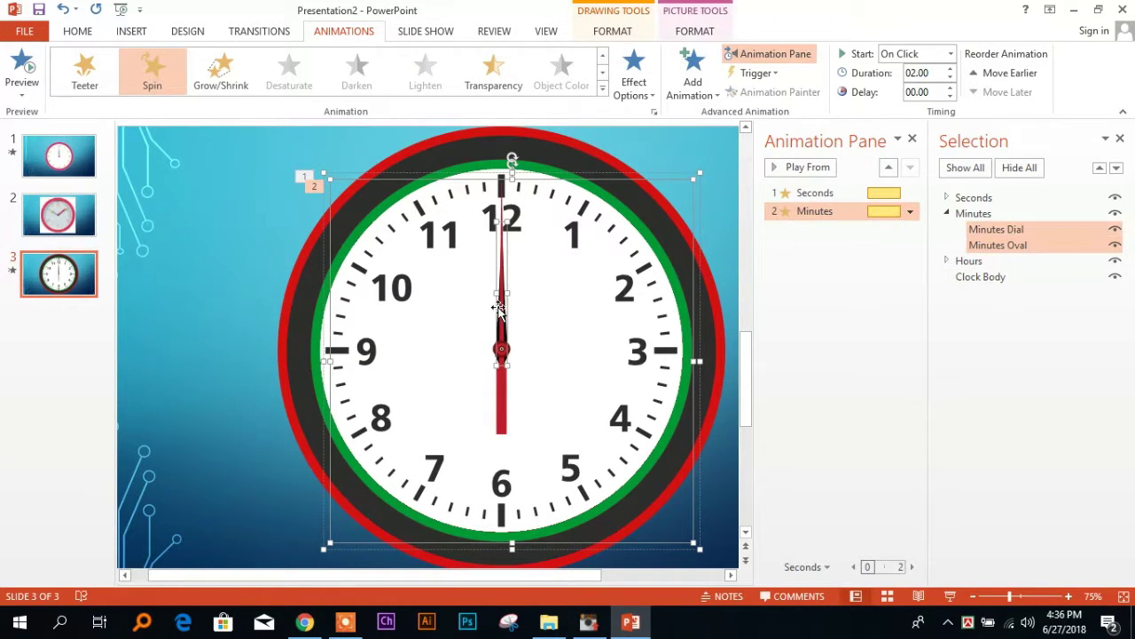
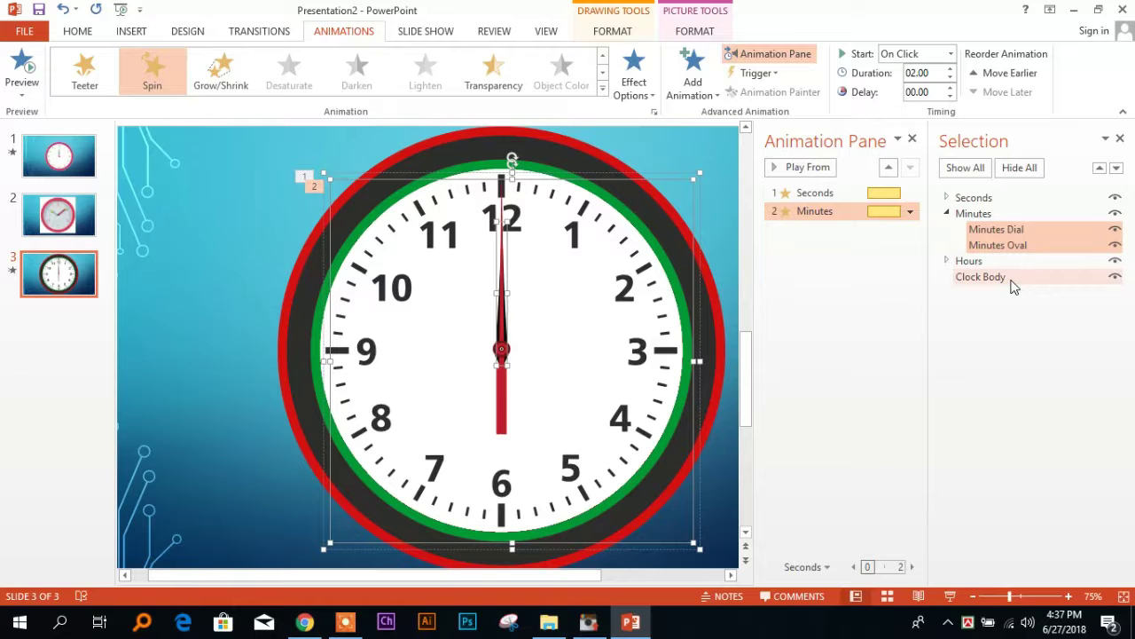
Select the Minutes Dial and Minutes Oval together and show the Picture Tools Format options
left_click(1012, 280)
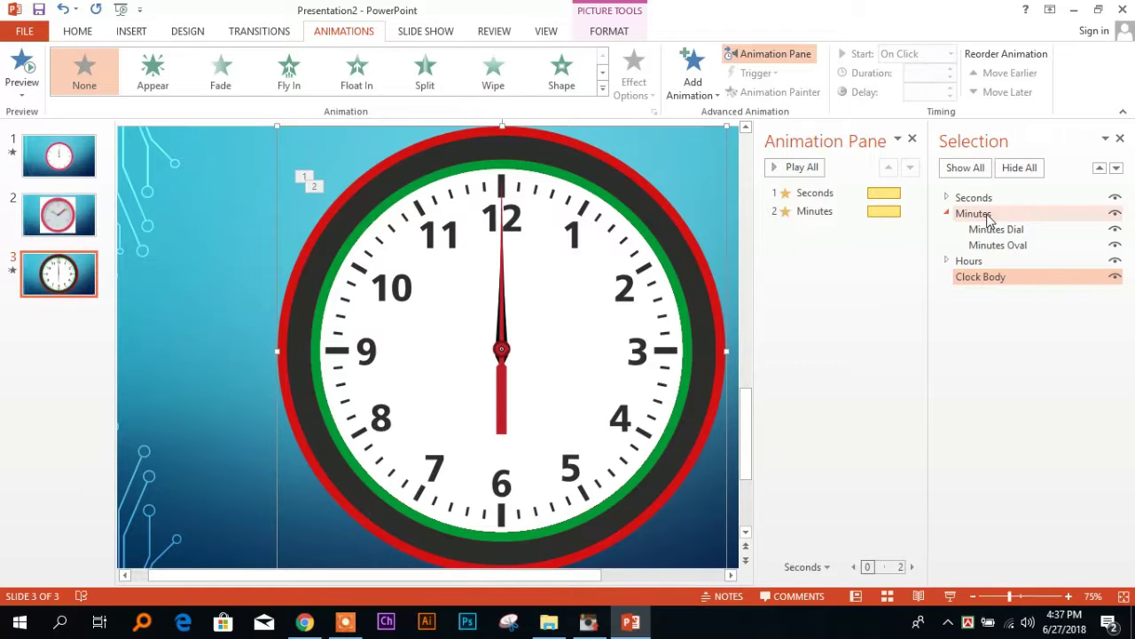
left_click(1013, 232)
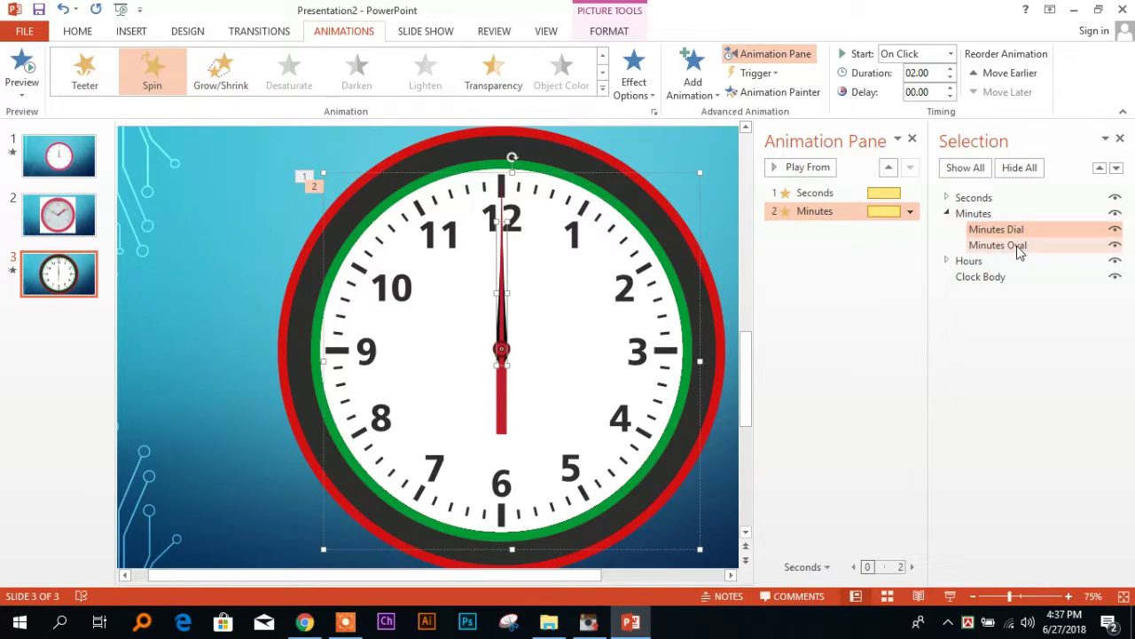
left_click(1017, 248, "ctrl")
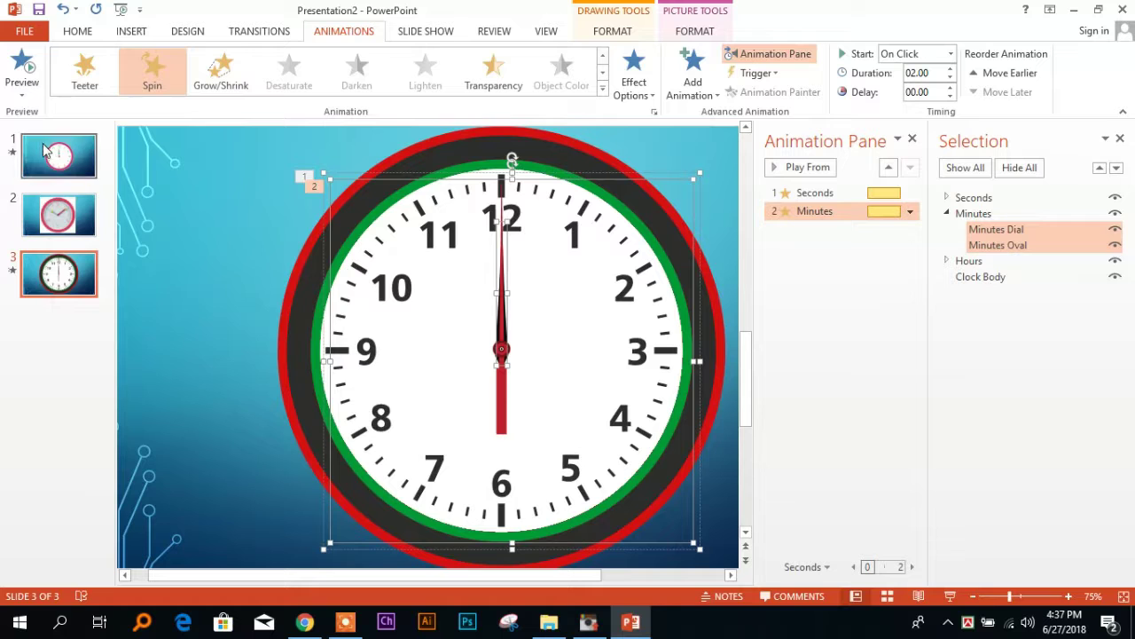
left_click(561, 137, "ctrl")
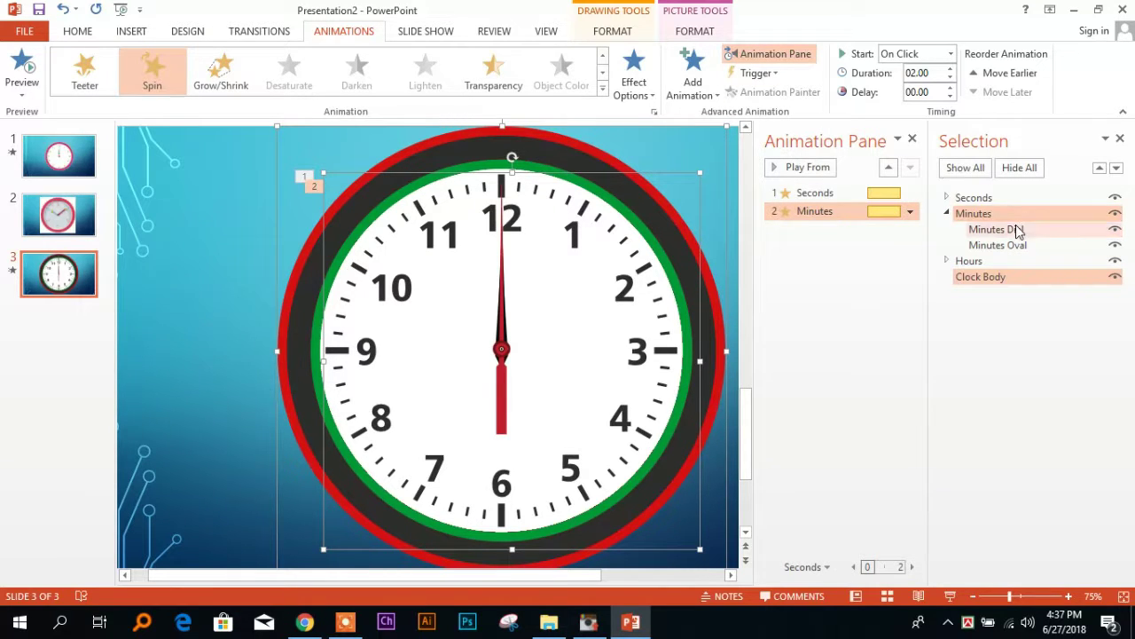
left_click(1014, 229)
left_click(1024, 245, "ctrl")
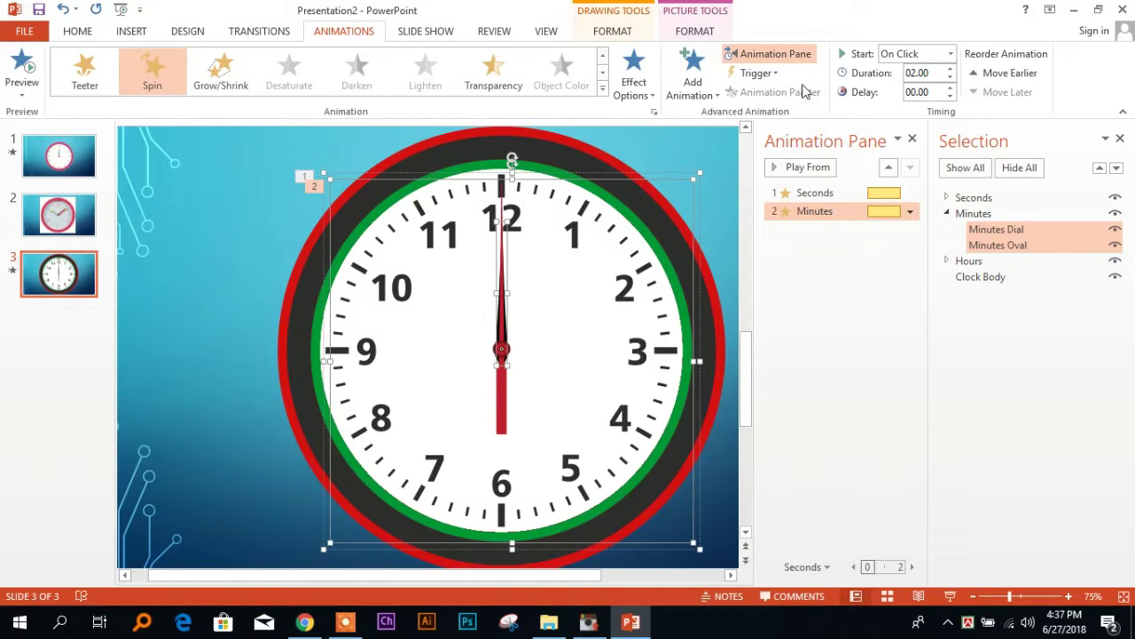
left_click(695, 31)
Align Center the Minutes Dial and Oval, then align the Minutes group to the Clock Body
left_click(889, 54)
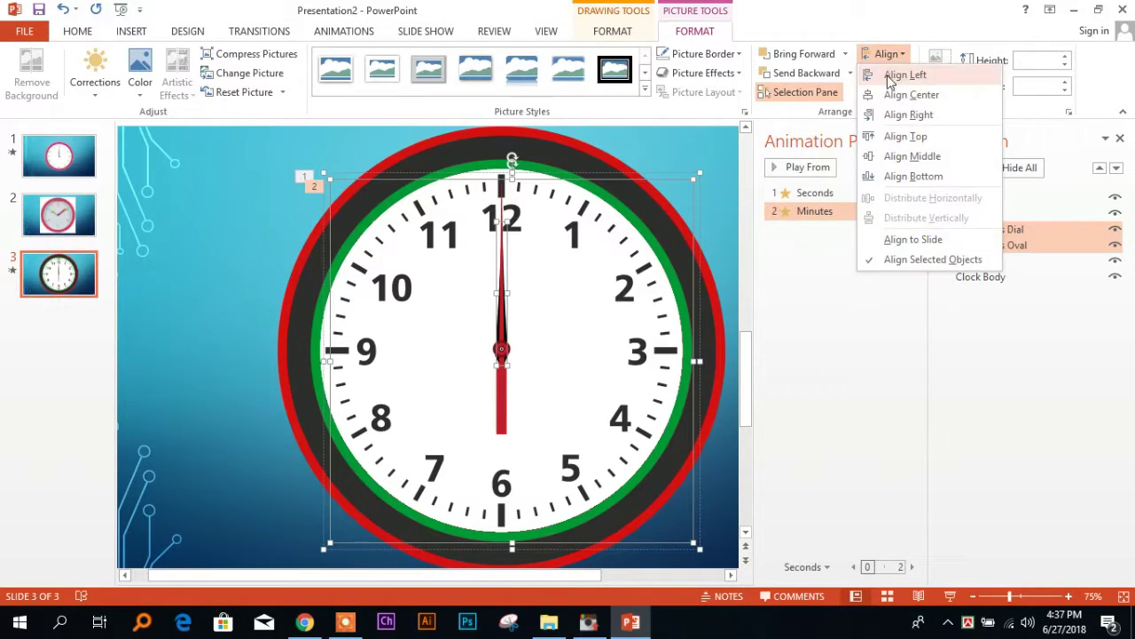
left_click(892, 94)
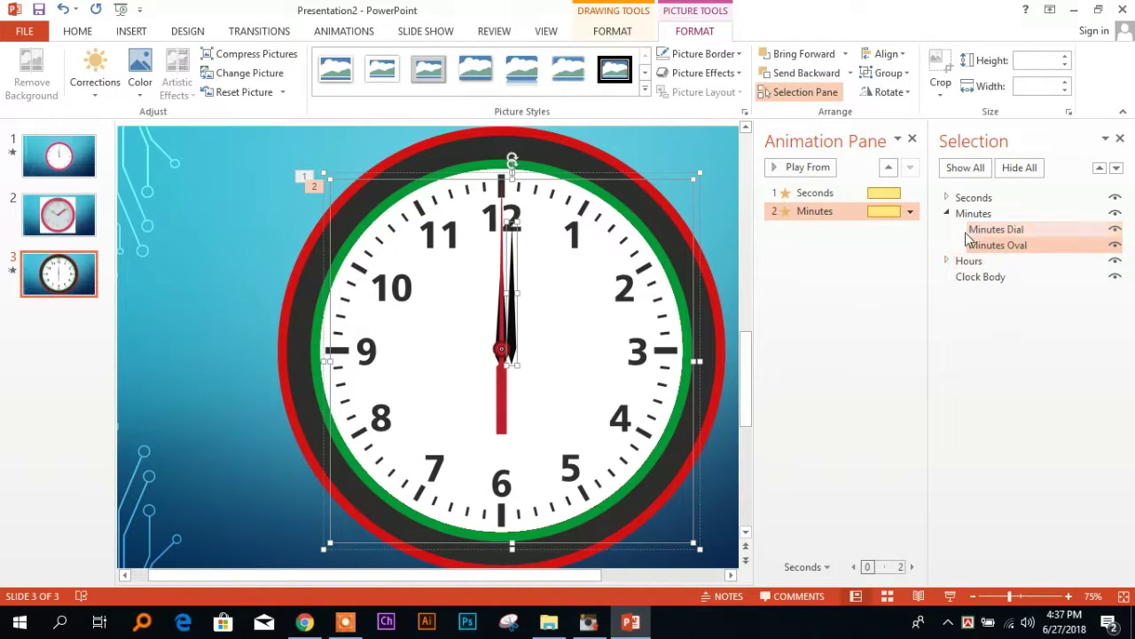
left_click(947, 214)
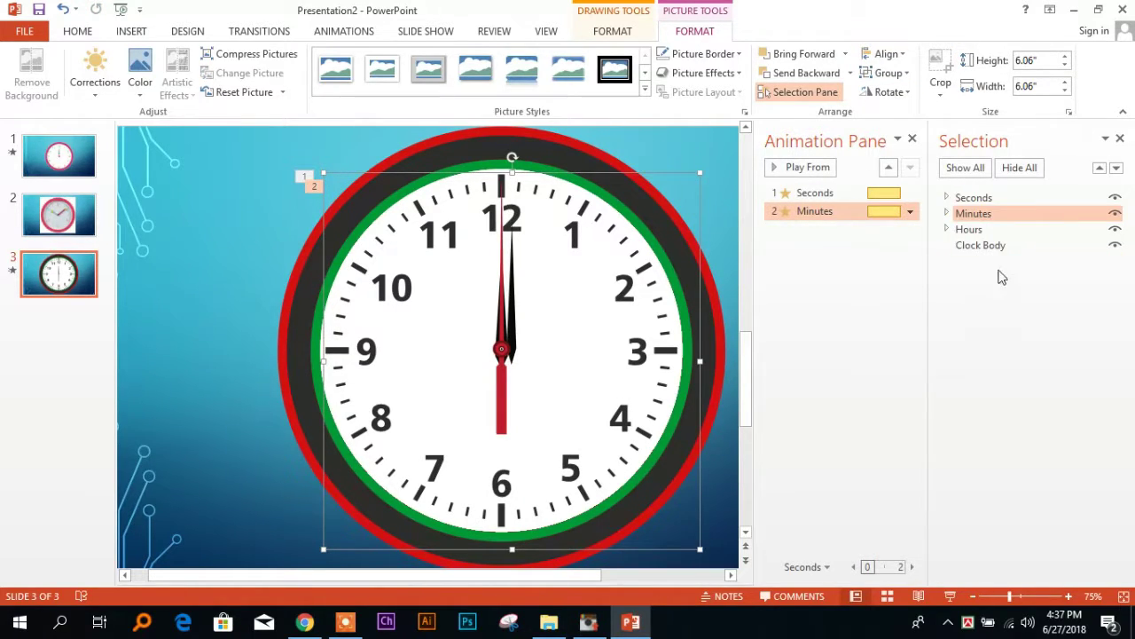
left_click(971, 246)
left_click(971, 216)
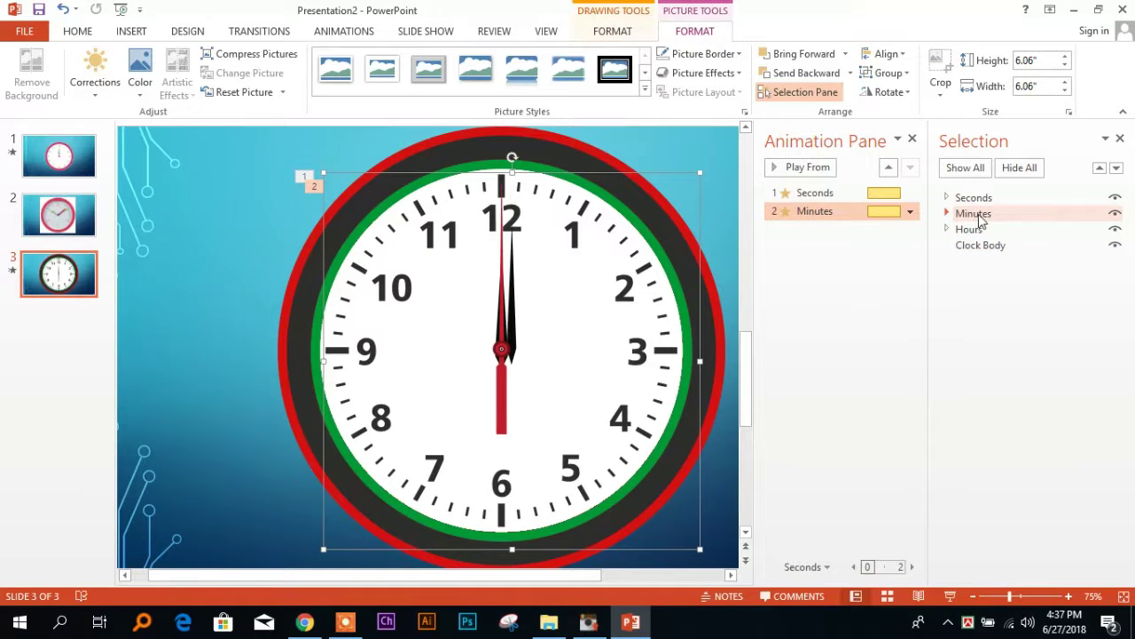
left_click(962, 248, "ctrl")
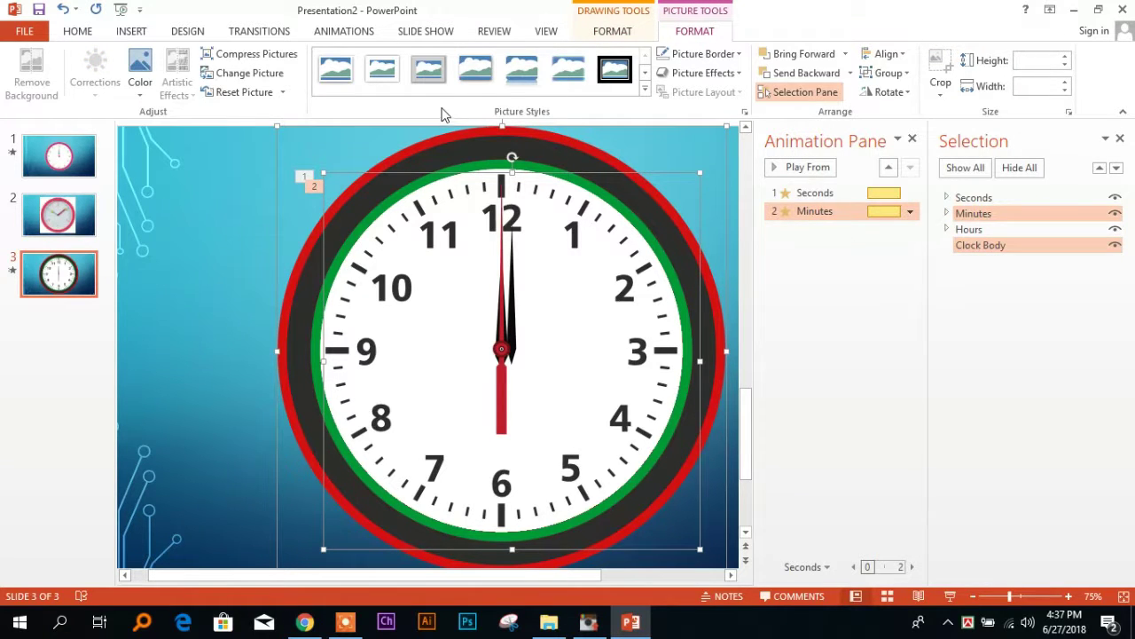
left_click(890, 55)
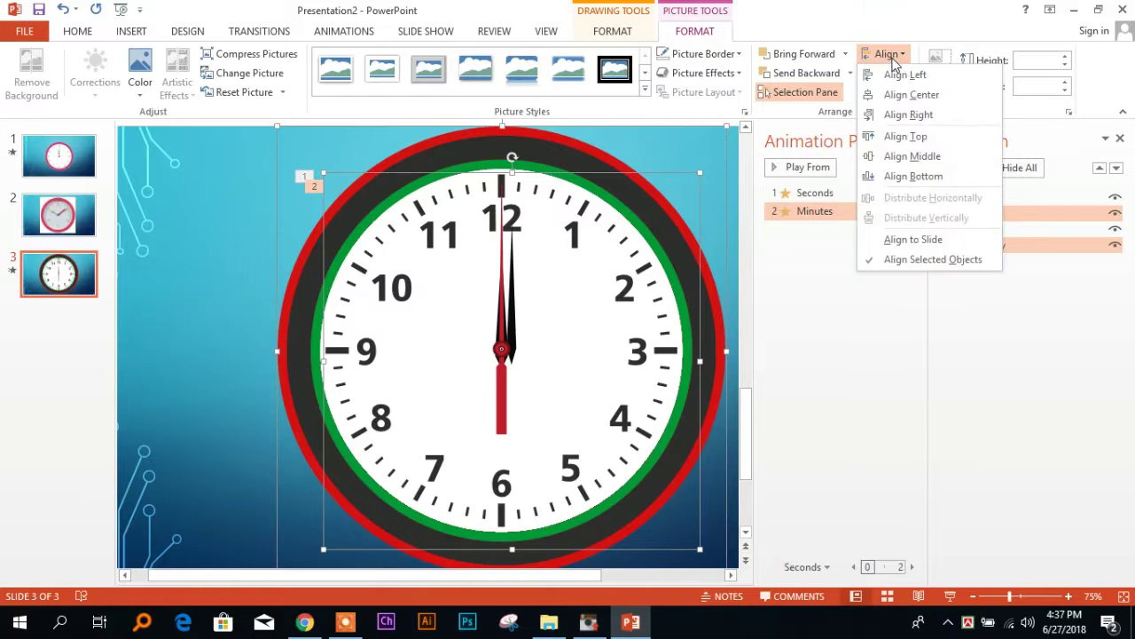
left_click(907, 94)
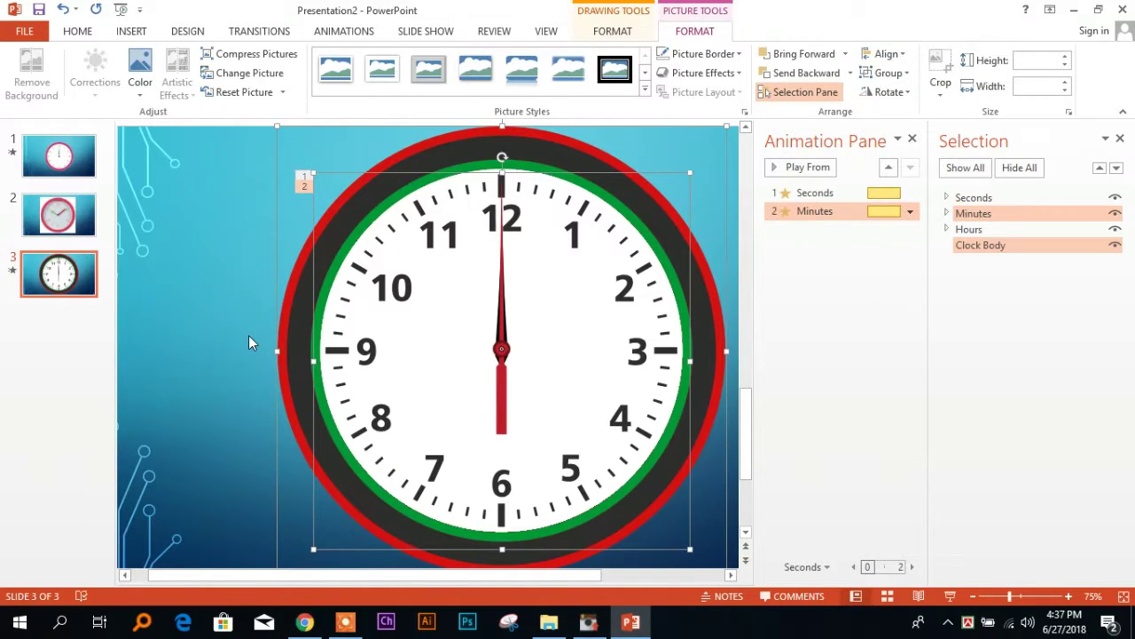
Preview the slide's animations starting from the Seconds spin
left_click(215, 312)
left_click(839, 191)
left_click(803, 168)
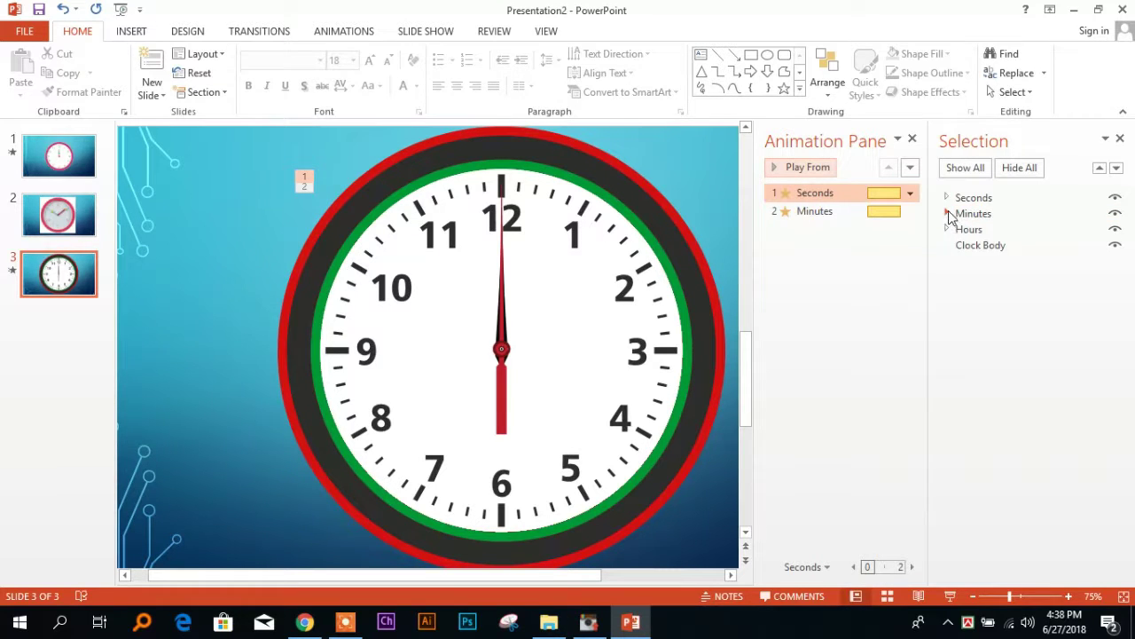
Expand the Minutes group and select only the Minutes Dial
left_click(947, 229)
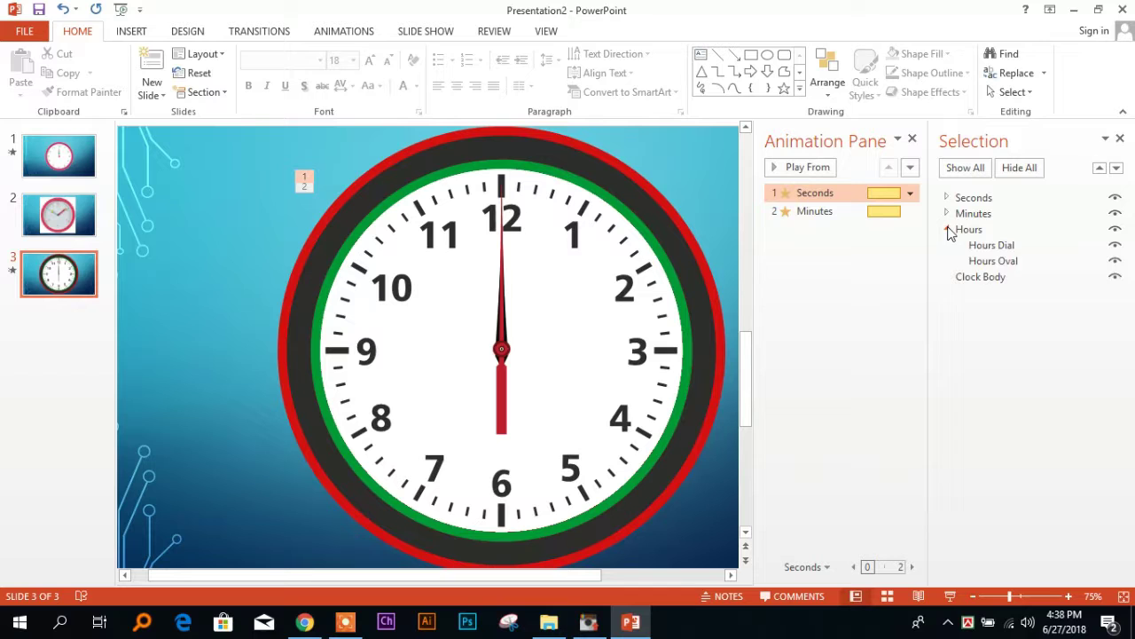
left_click(947, 229)
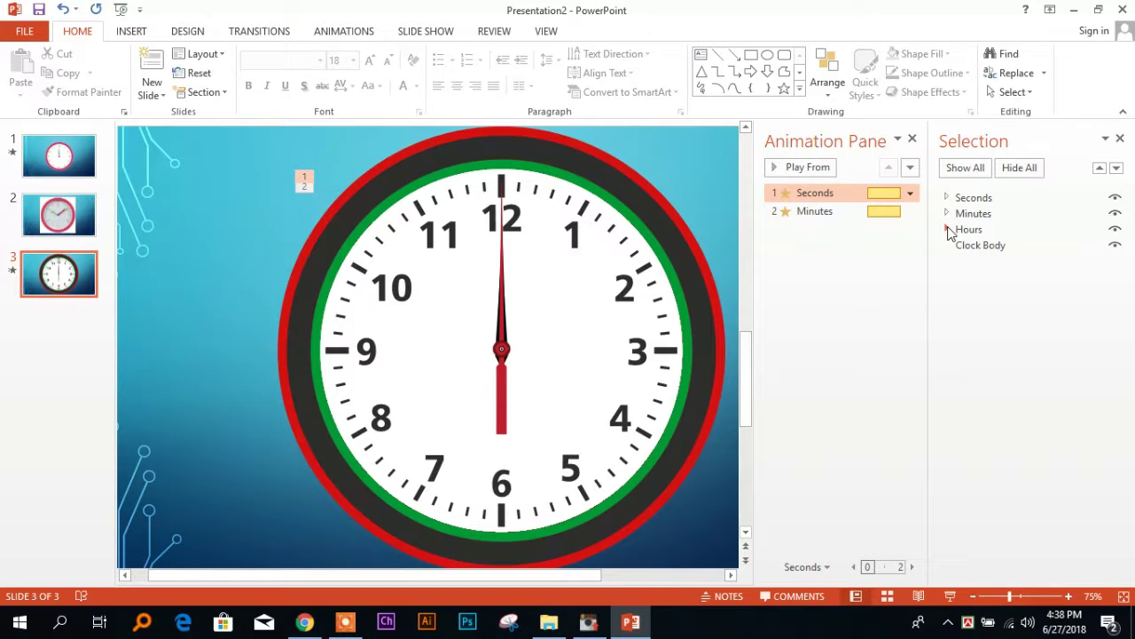
left_click(946, 213)
left_click(997, 234)
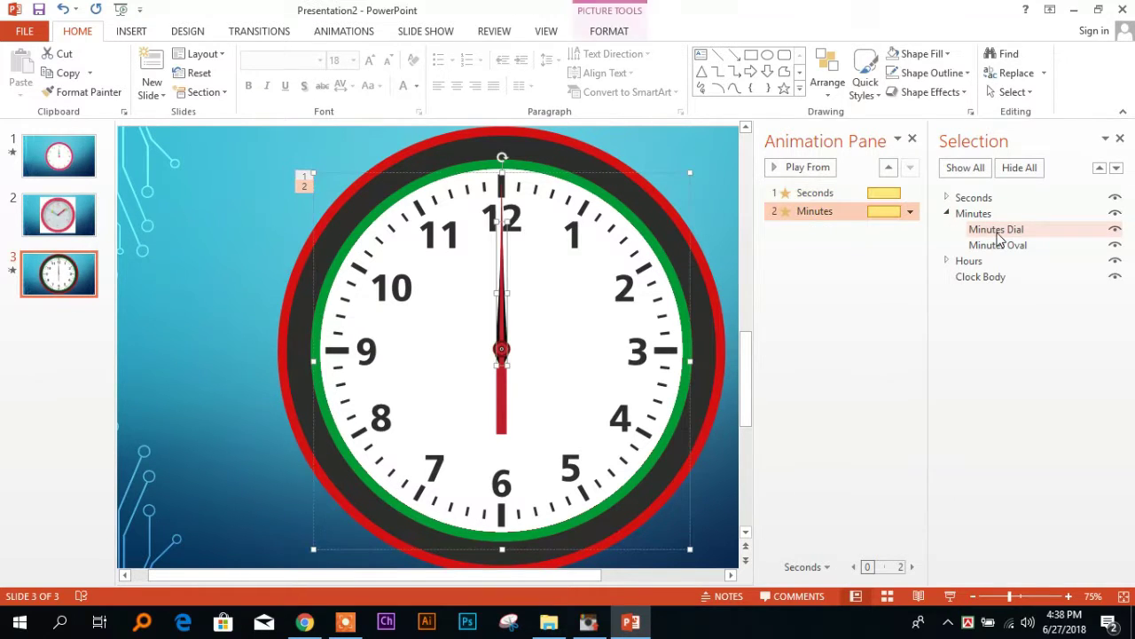
left_click(1000, 249, "ctrl")
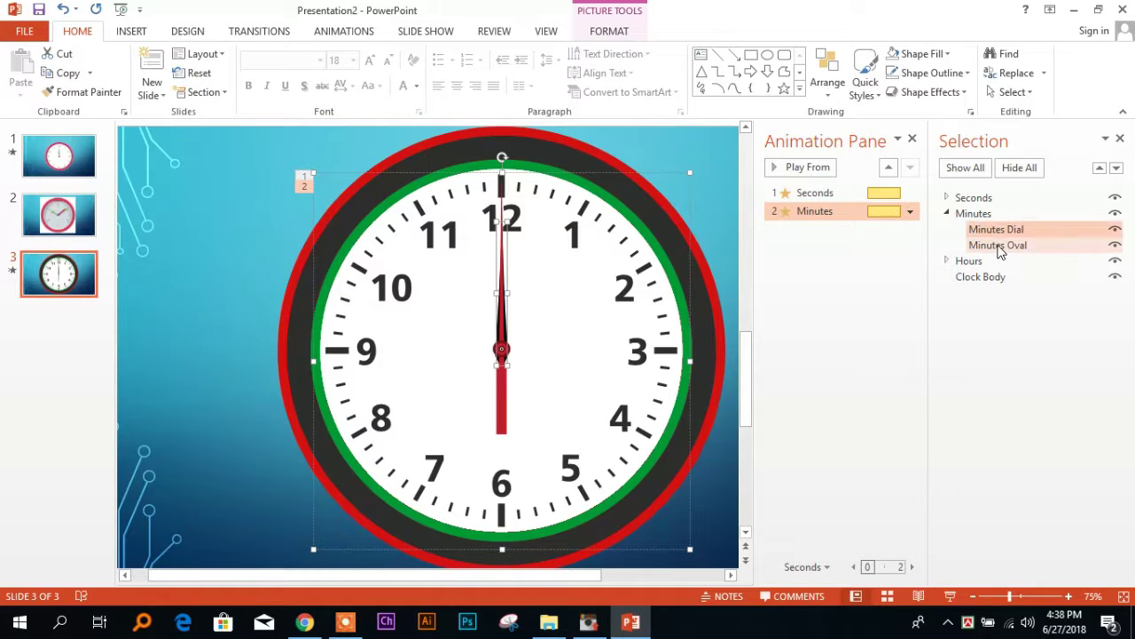
double_click(996, 229)
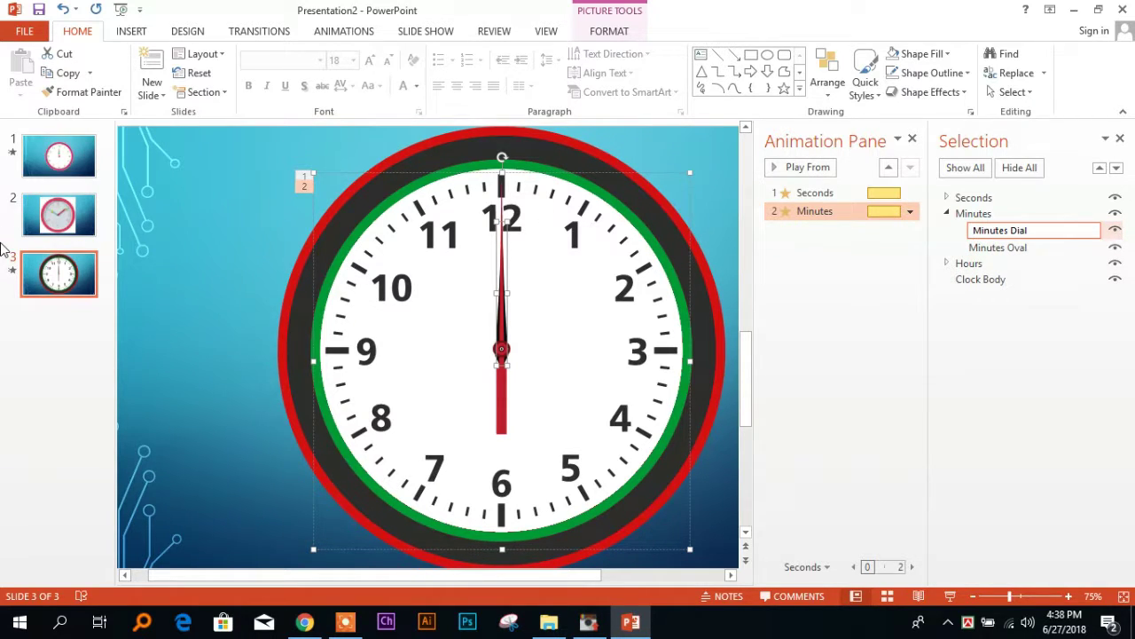
left_click(1020, 248)
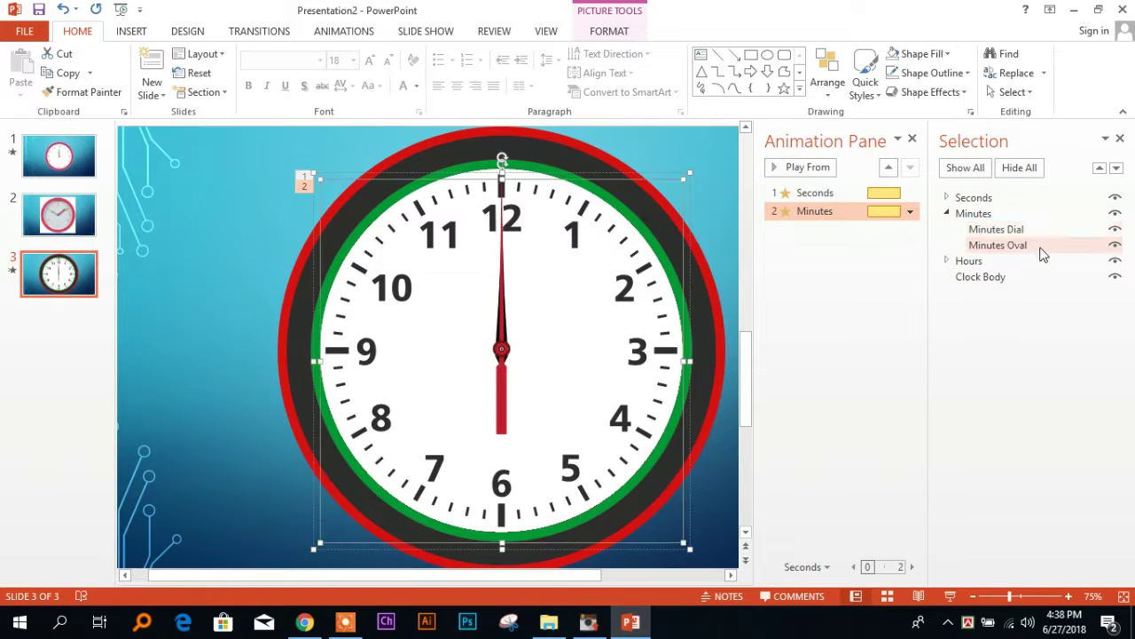
left_click(996, 229)
Nudge the Minutes Dial slightly down on the slide
key("ctrl+Down")
key("ctrl+Down")
key("ctrl+Down")
key("ctrl+Up")
key("ctrl+Up")
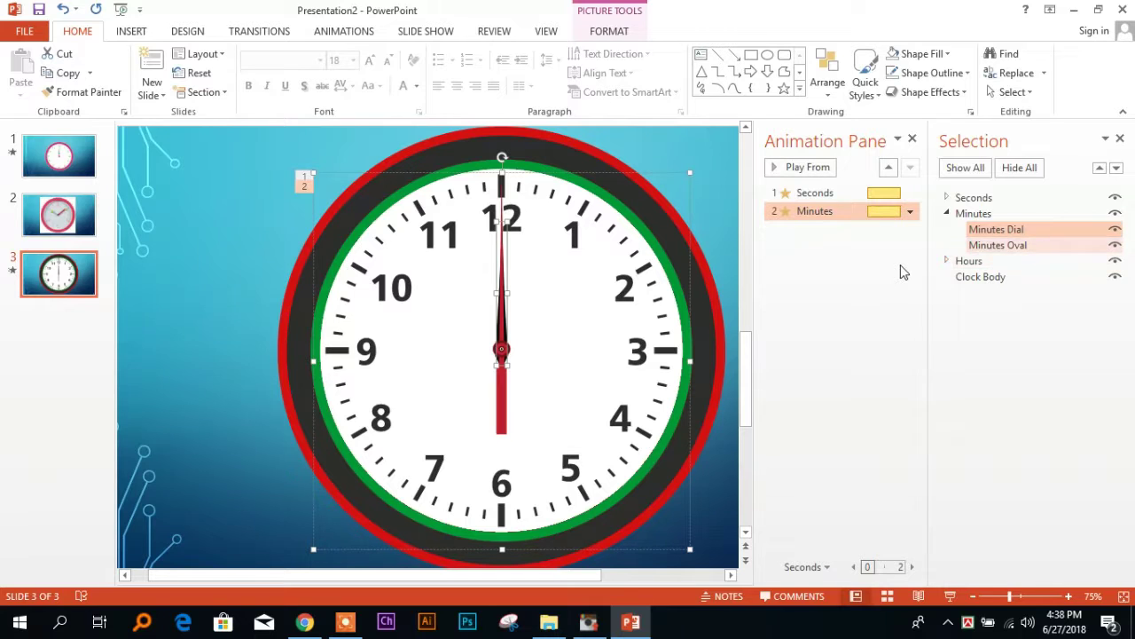
key("ctrl+Up")
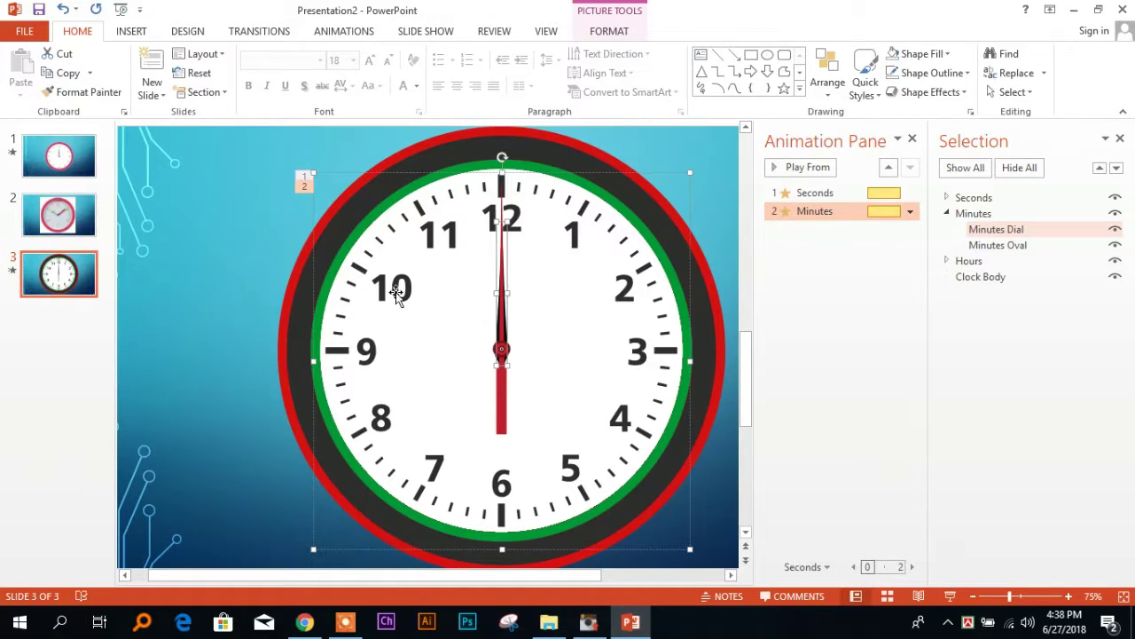
left_click(510, 368)
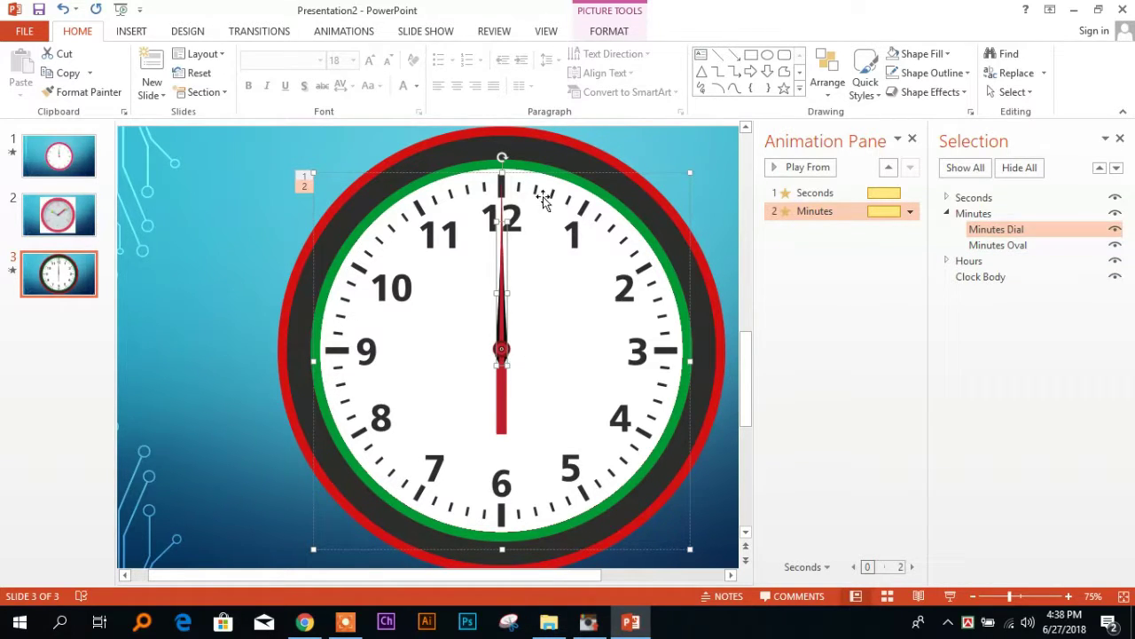
key("ctrl+Down")
key("ctrl+Down")
key("ctrl+Down")
key("ctrl+Down")
key("ctrl+Down")
key("ctrl+Down")
key("ctrl+Down")
key("ctrl+Down")
key("ctrl+Down")
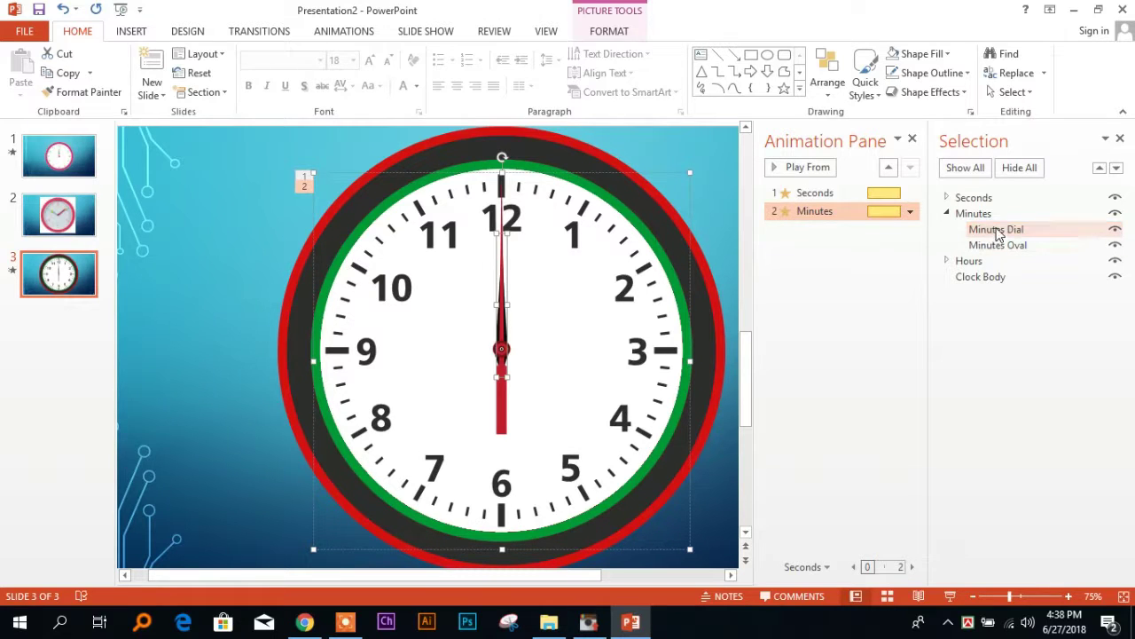
Preview the spinning hands, then reselect the whole Minutes group
left_click(803, 168)
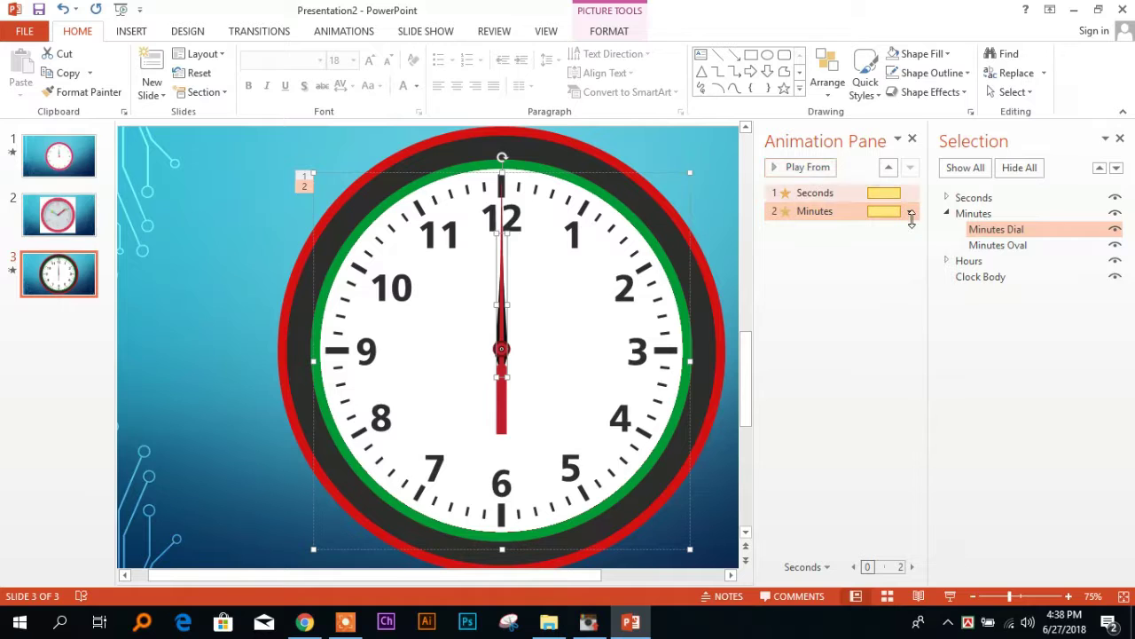
left_click(1013, 245)
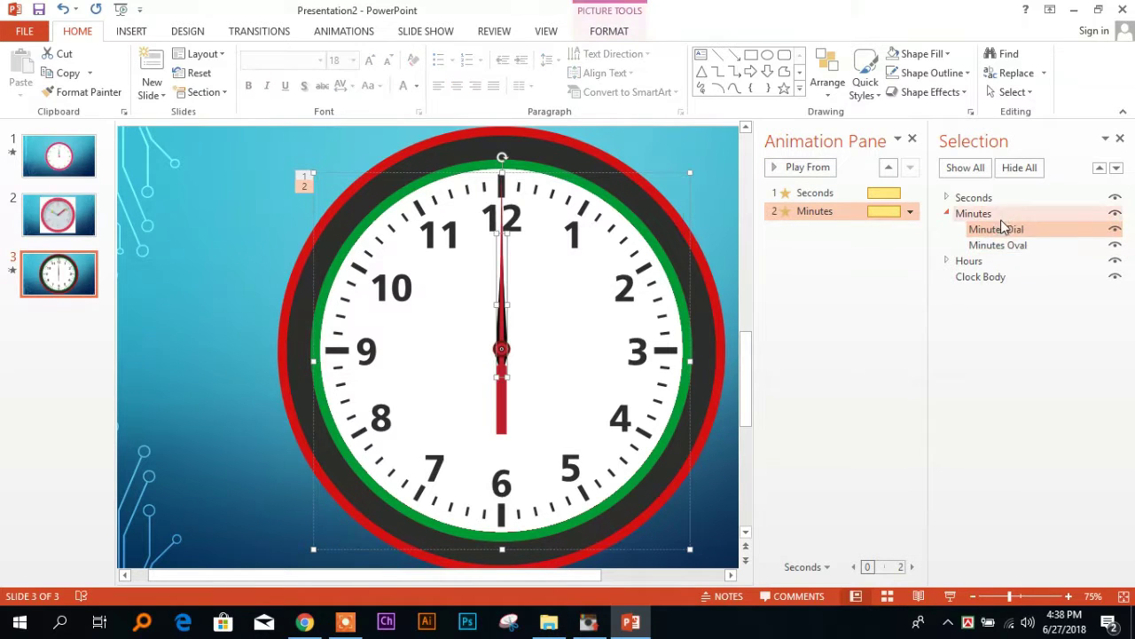
left_click(989, 214)
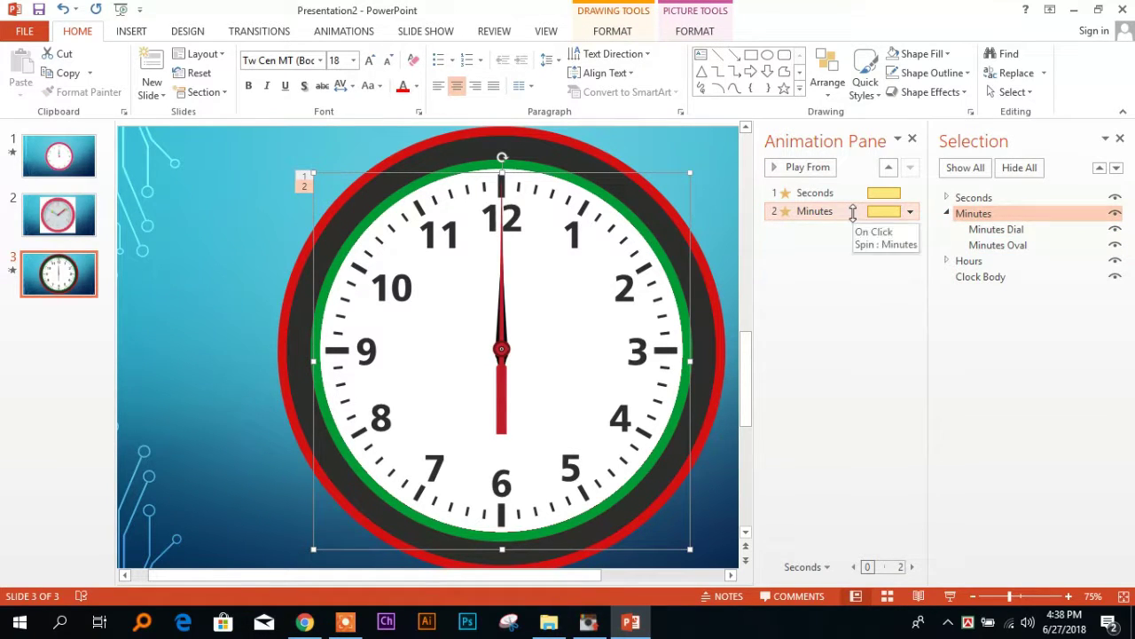
left_click(792, 167)
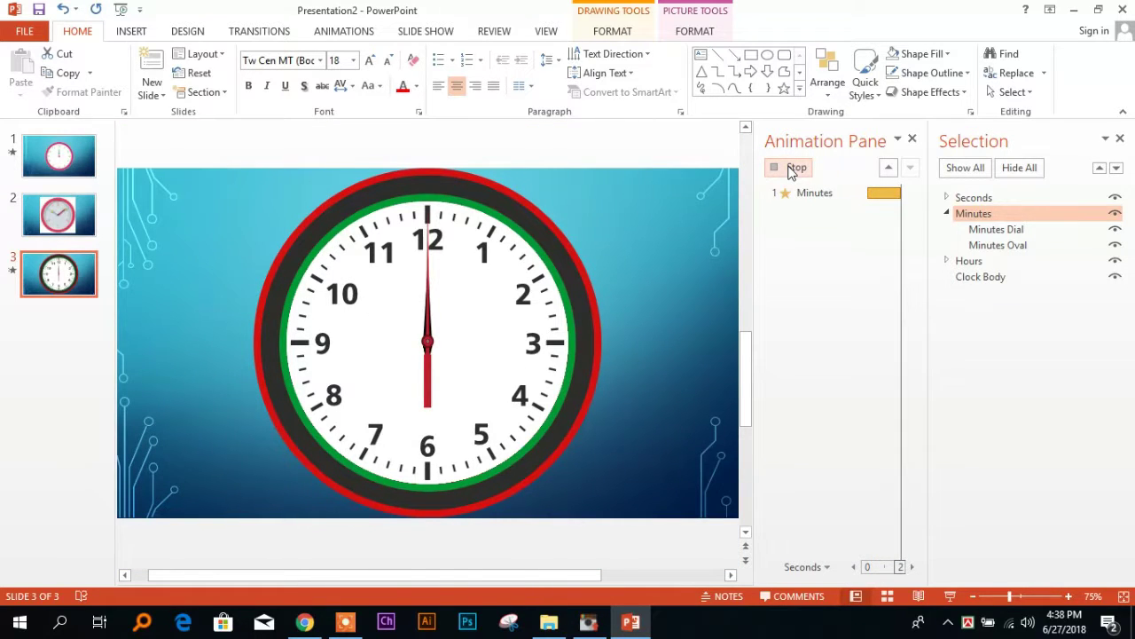
left_click(775, 168)
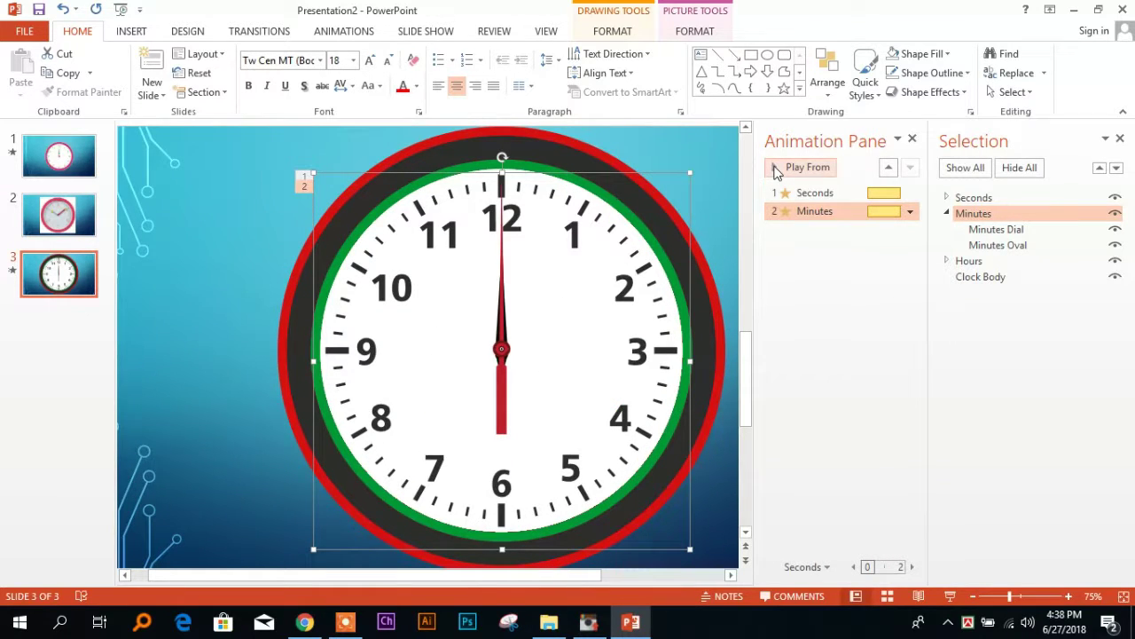
left_click(991, 249)
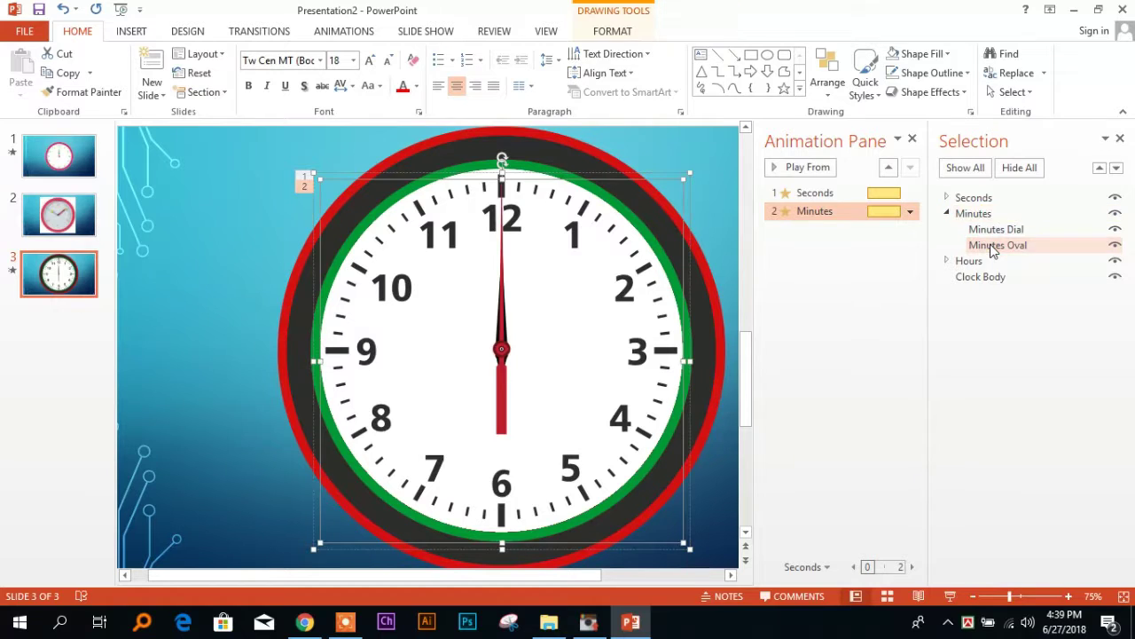
left_click(994, 231)
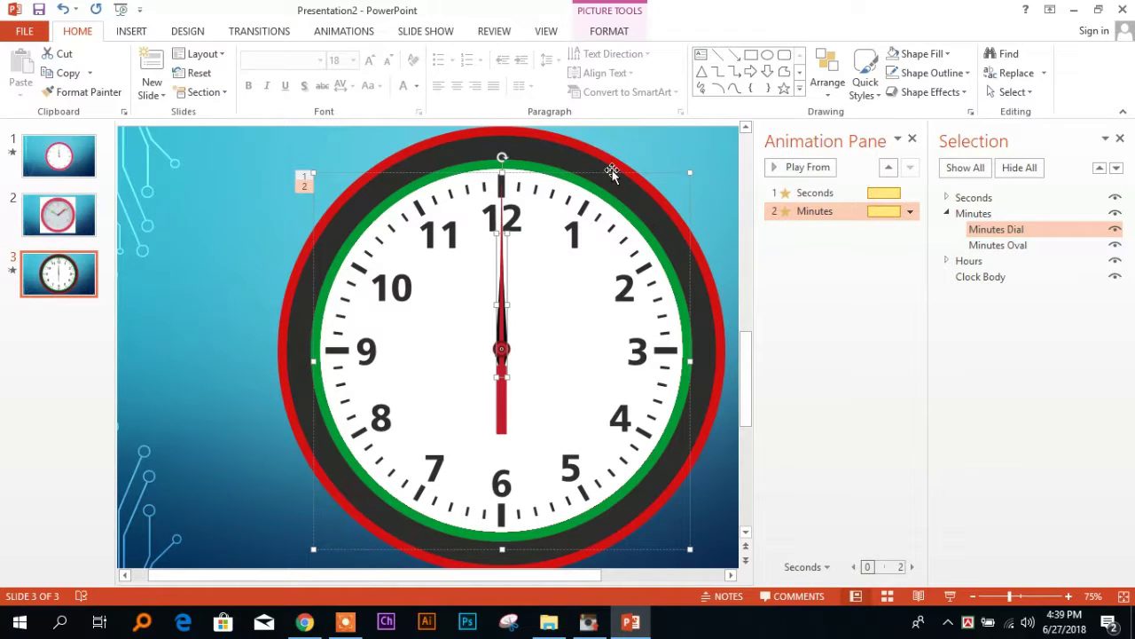
Fill the Minutes Oval white and nudge it up to centre it in the green ring
left_click(1011, 246)
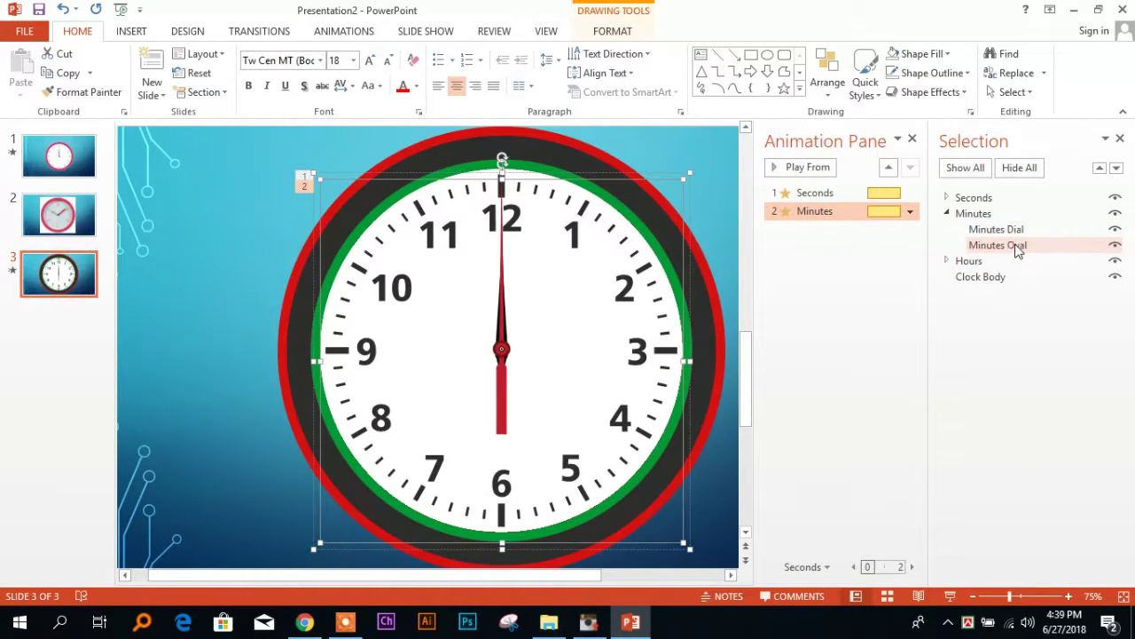
left_click(622, 34)
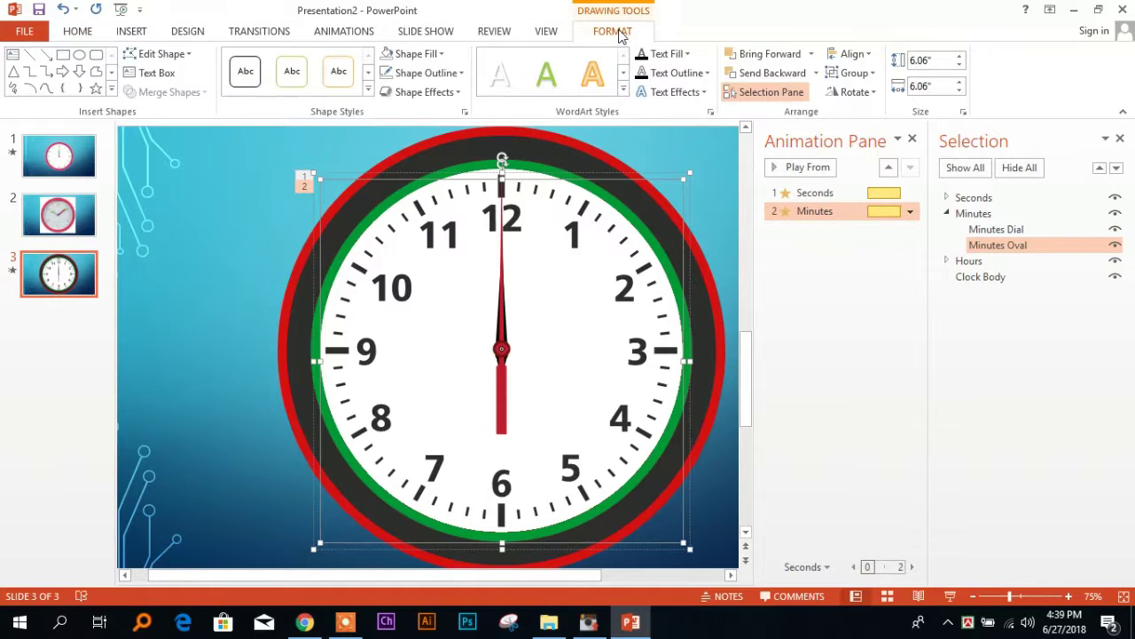
left_click(461, 74)
left_click(440, 58)
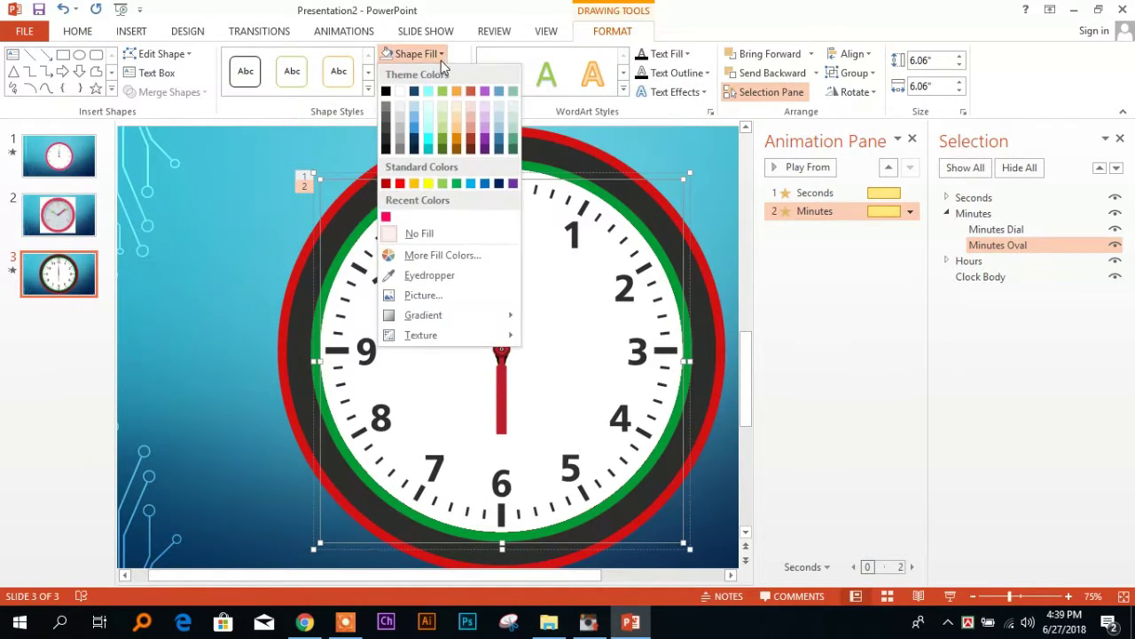
left_click(406, 92)
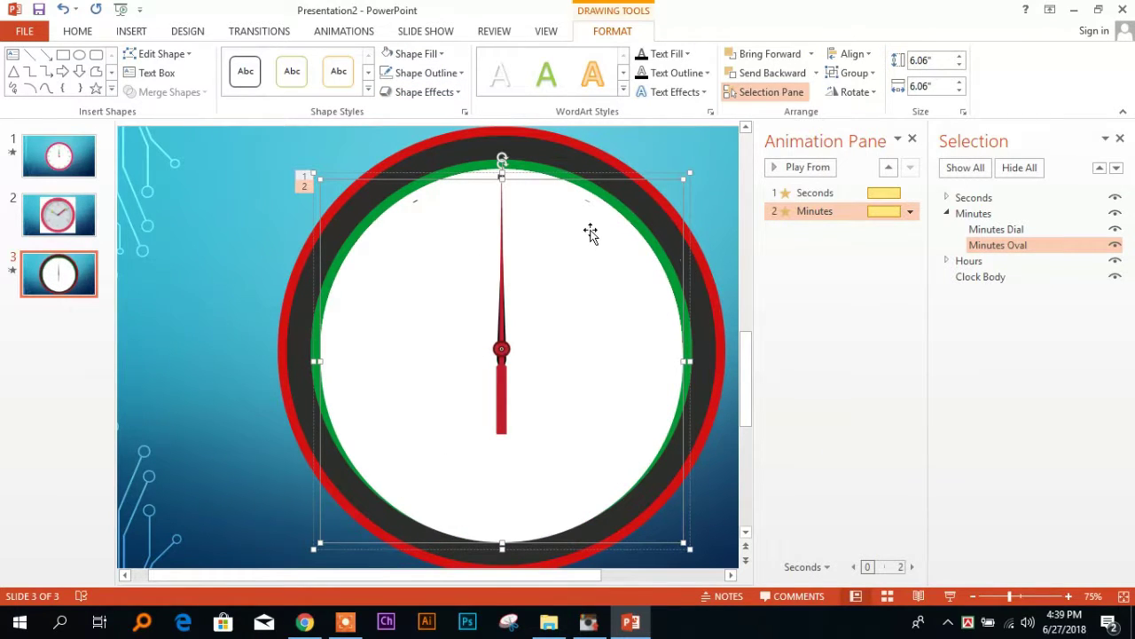
key("ctrl+Up")
key("ctrl+Up")
key("ctrl+Up")
key("ctrl+Up")
key("ctrl+Up")
key("ctrl+Up")
key("ctrl+Up")
key("ctrl+Up")
key("ctrl+Up")
key("ctrl+Up")
key("ctrl+Up")
key("ctrl+Up")
key("ctrl+Up")
key("ctrl+Up")
key("ctrl+Up")
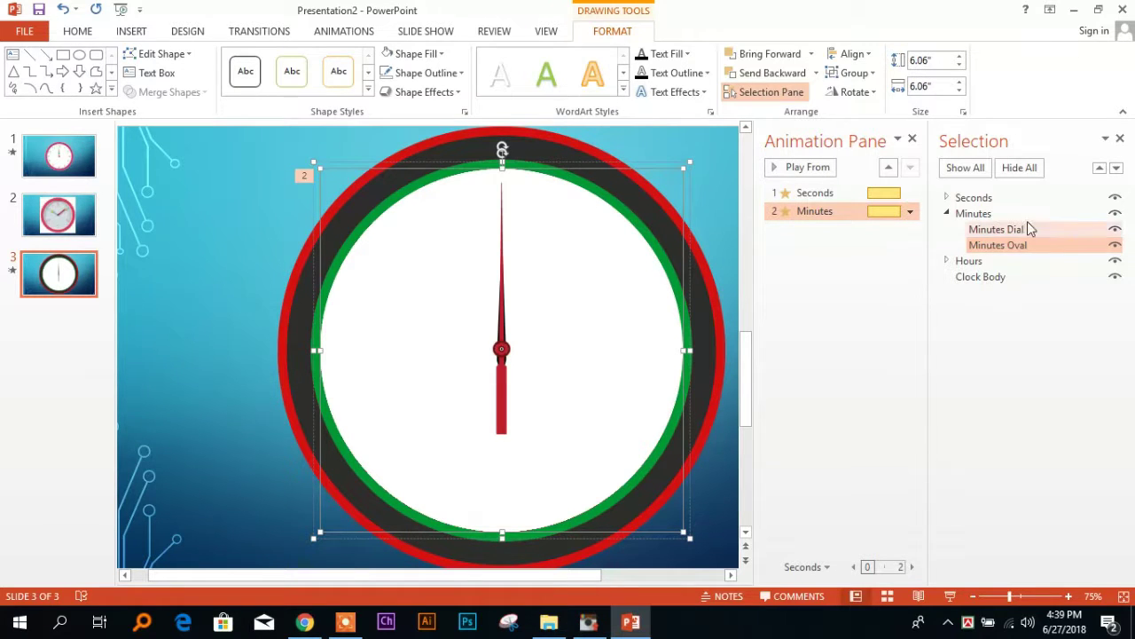
Preview the Minutes spin from the Animation Pane to check the minute hand
left_click(996, 229)
left_click(988, 212)
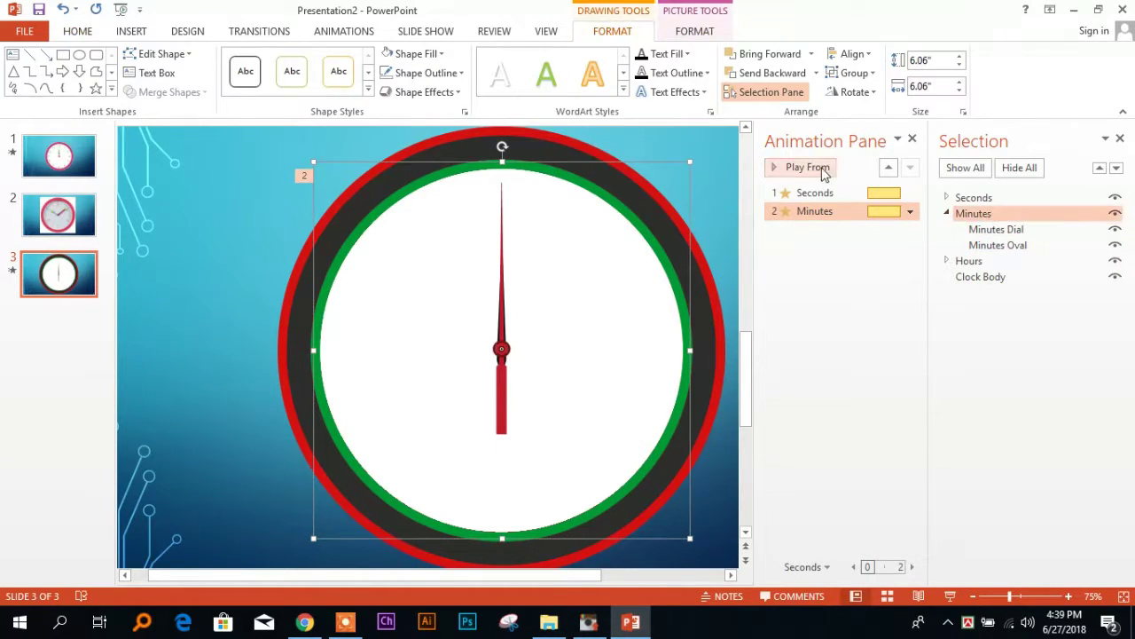
left_click(816, 170)
left_click(1002, 230)
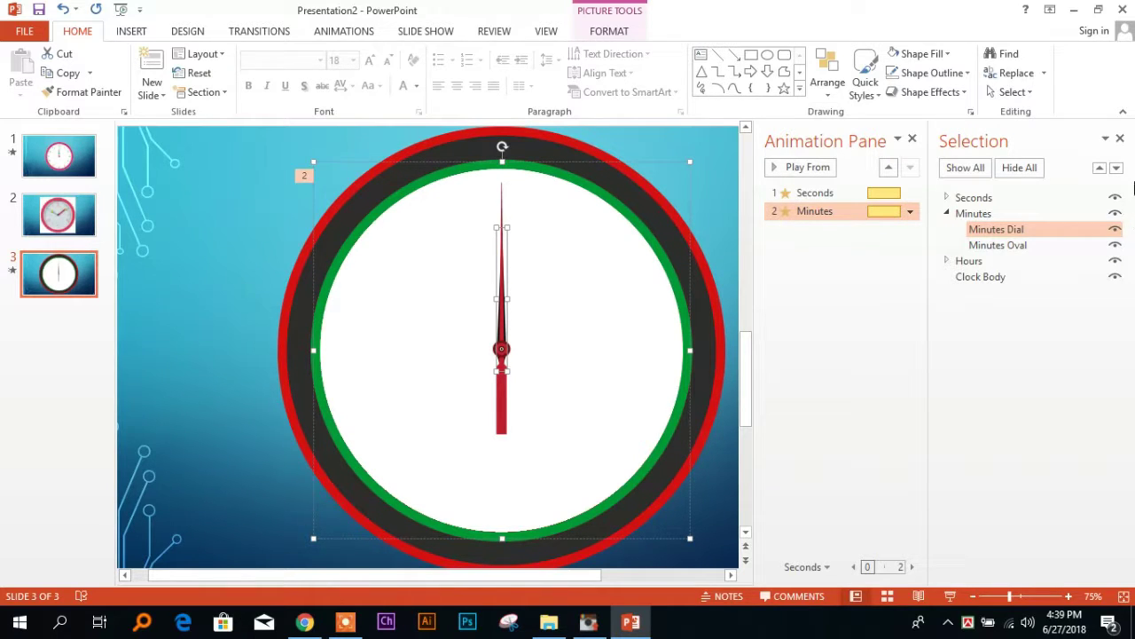
left_click(809, 168)
Set the Minutes Oval's Shape Fill to No Fill and collapse the Minutes group
left_click(947, 214)
left_click(948, 213)
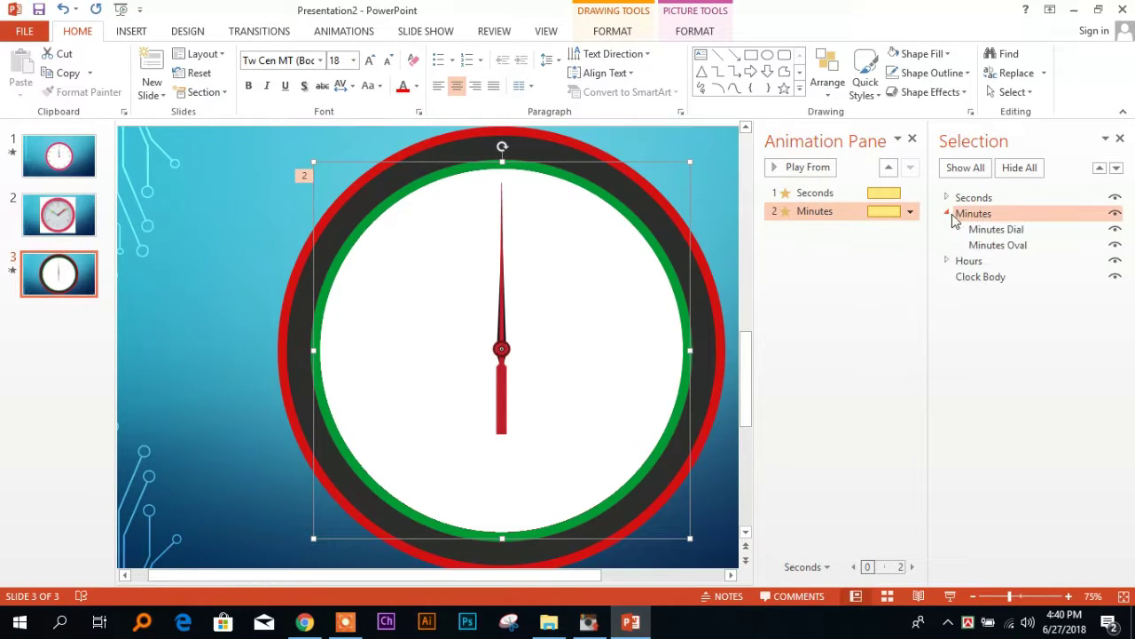
left_click(1007, 249)
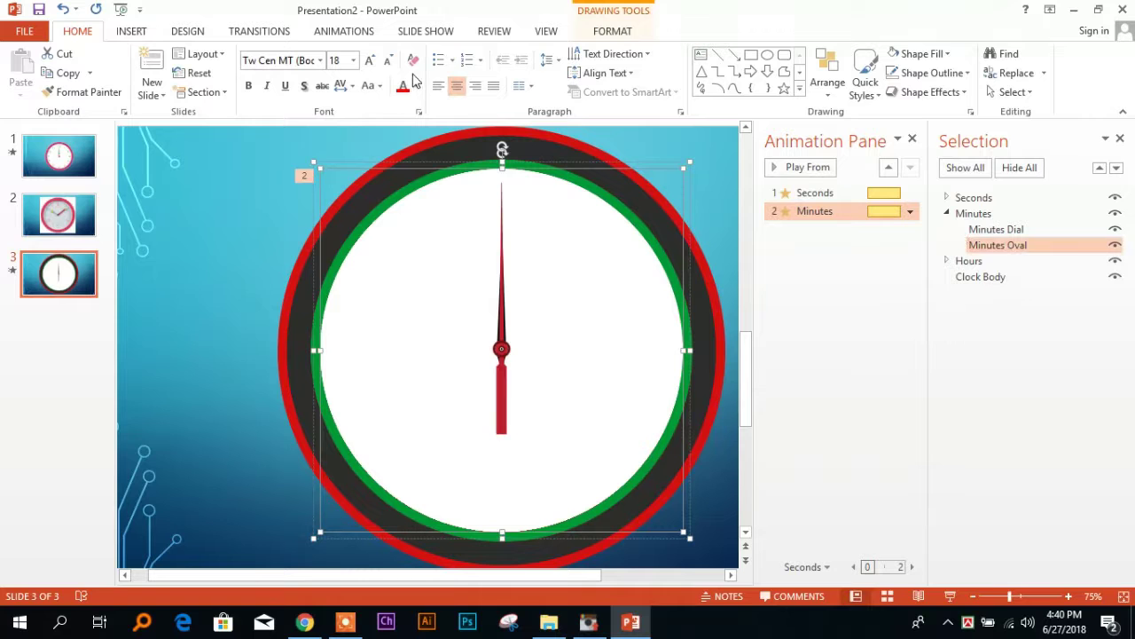
left_click(628, 34)
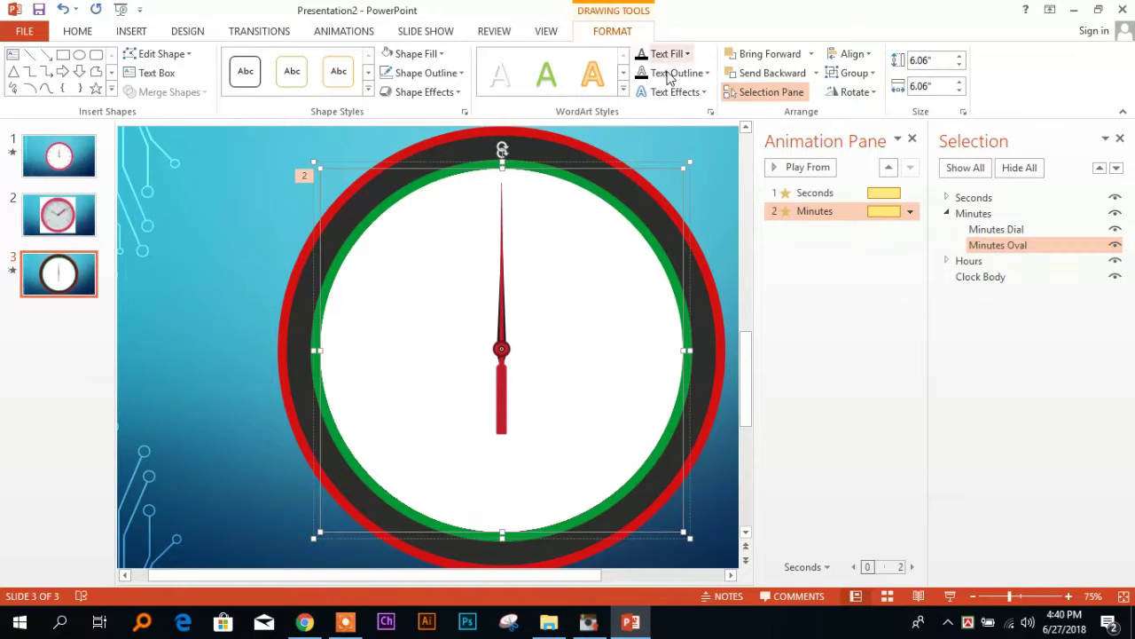
left_click(417, 53)
left_click(412, 236)
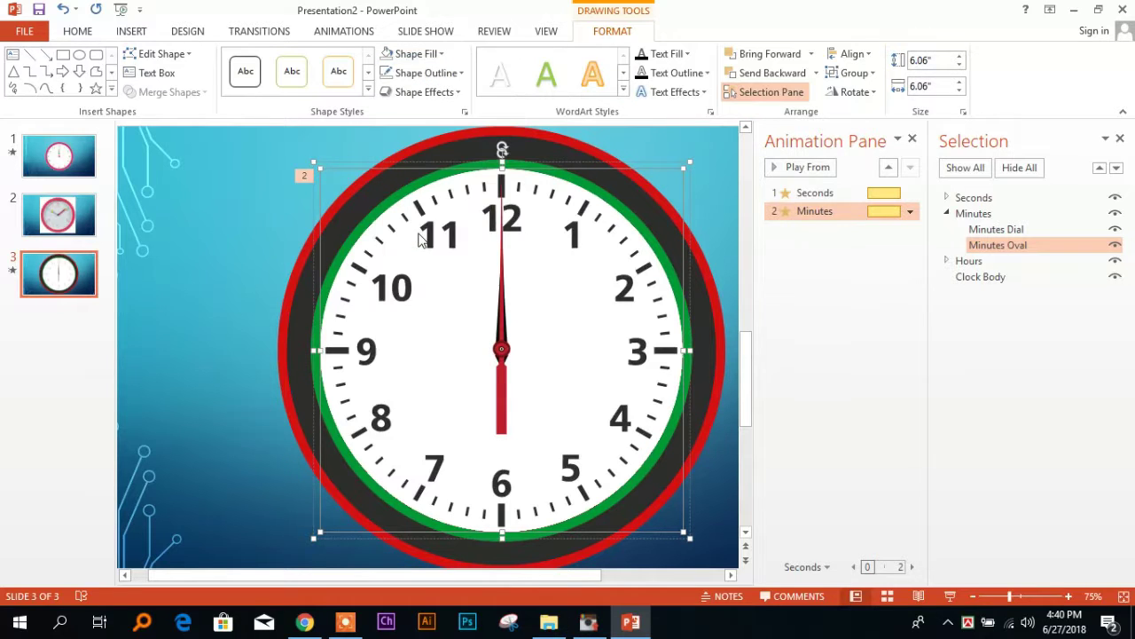
left_click(946, 214)
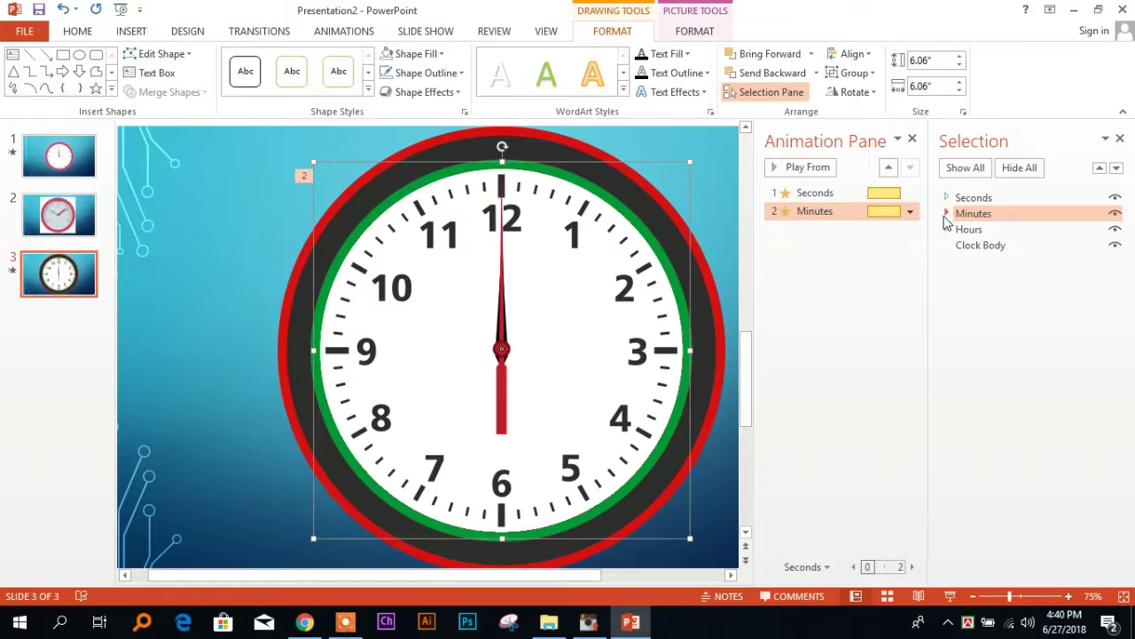
Nudge the Hours group slightly up, then expand it and select the Hours Oval
left_click(946, 229)
left_click(947, 230)
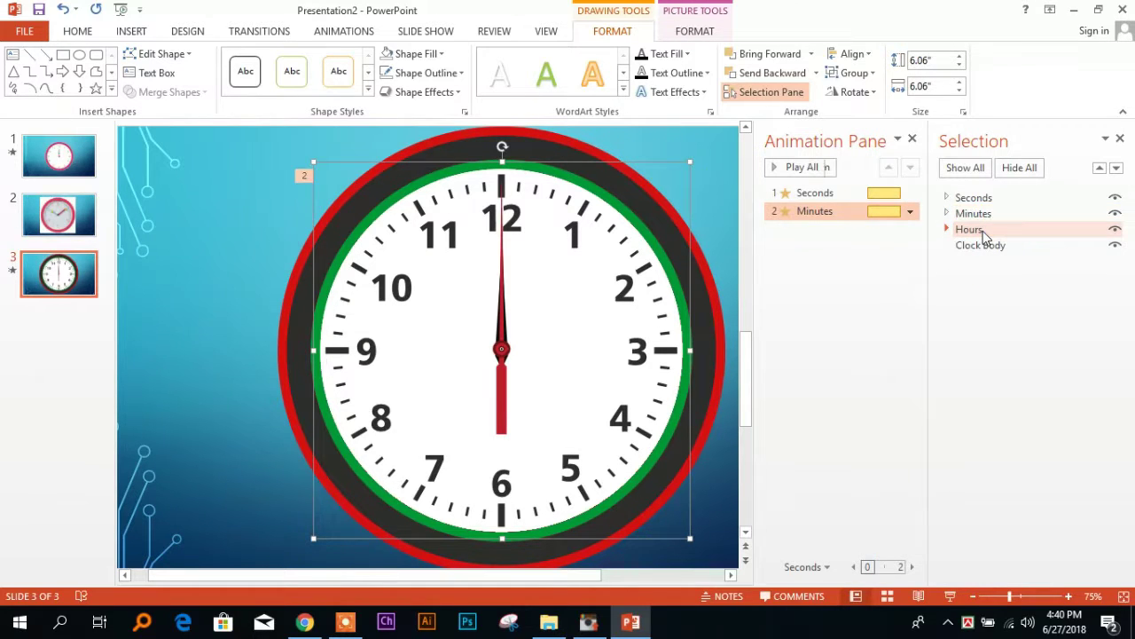
left_click(983, 232)
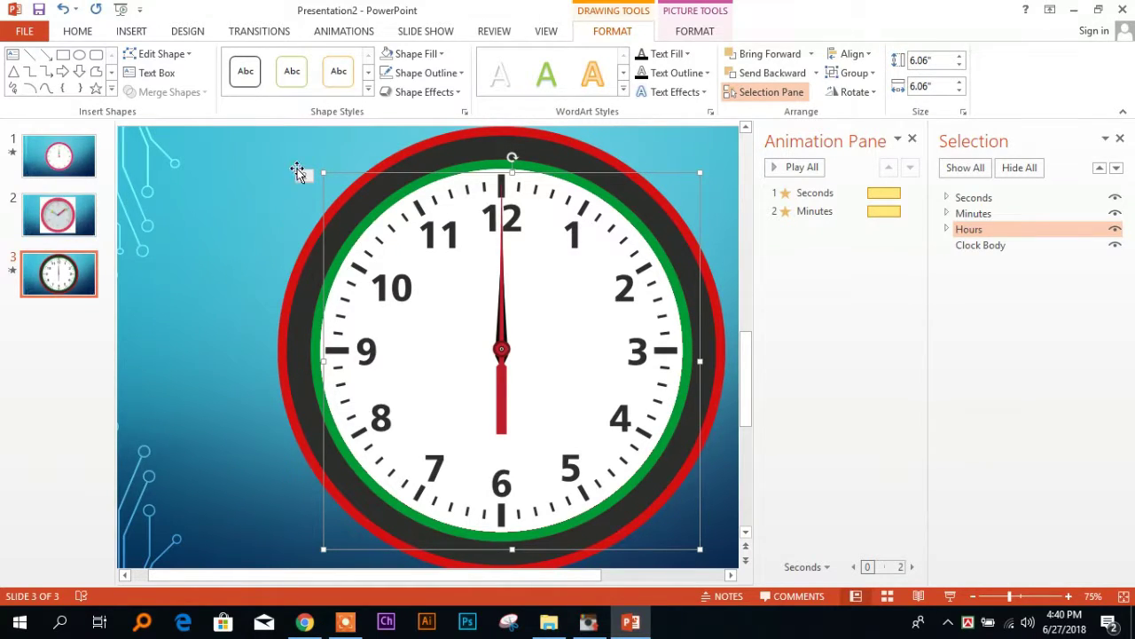
key("ctrl+Up")
key("ctrl+Up")
key("ctrl+Up")
key("ctrl+Up")
key("ctrl+Up")
key("ctrl+Up")
key("ctrl+Up")
key("ctrl+Up")
key("ctrl+Up")
key("ctrl+Up")
key("ctrl+Up")
key("ctrl+Up")
key("ctrl+Up")
key("ctrl+Up")
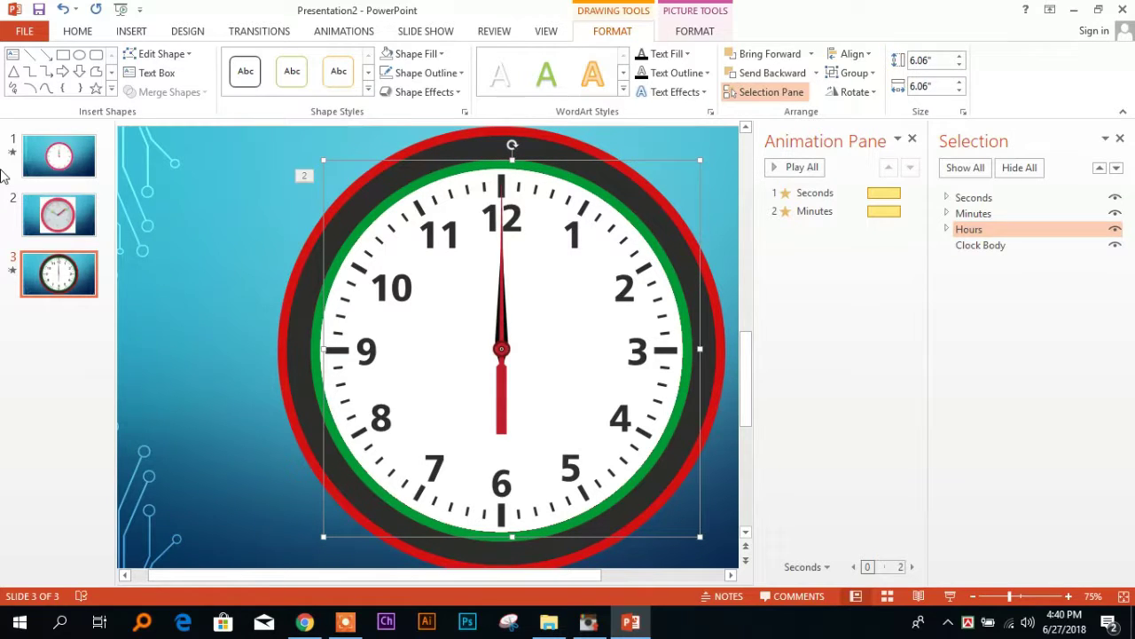
key("ctrl+Down")
key("ctrl+Down")
key("ctrl+Down")
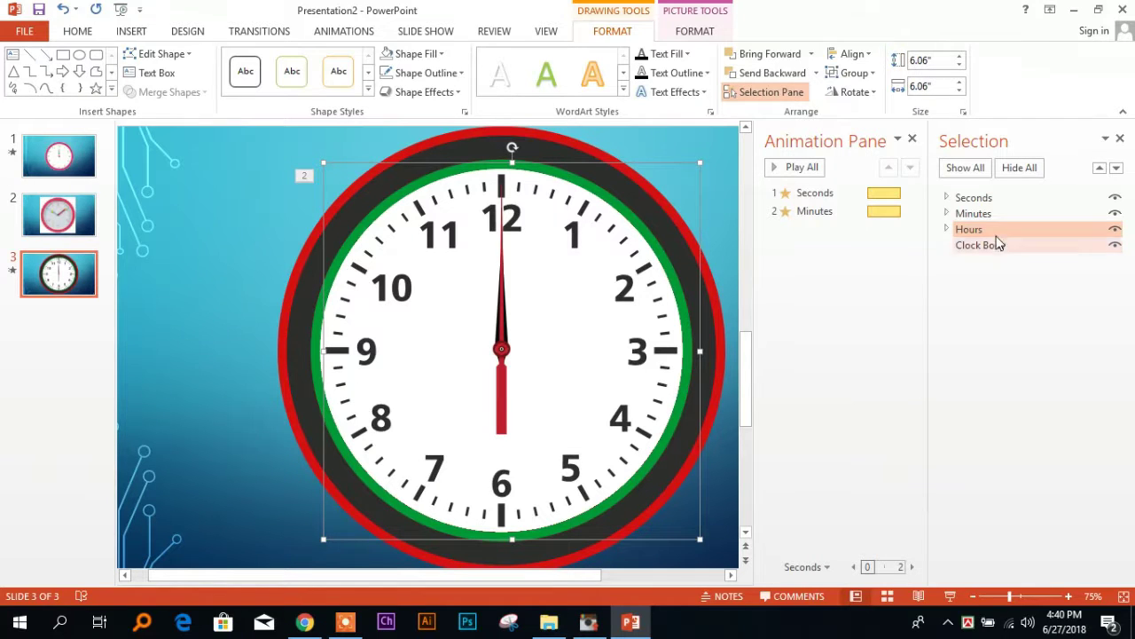
left_click(947, 229)
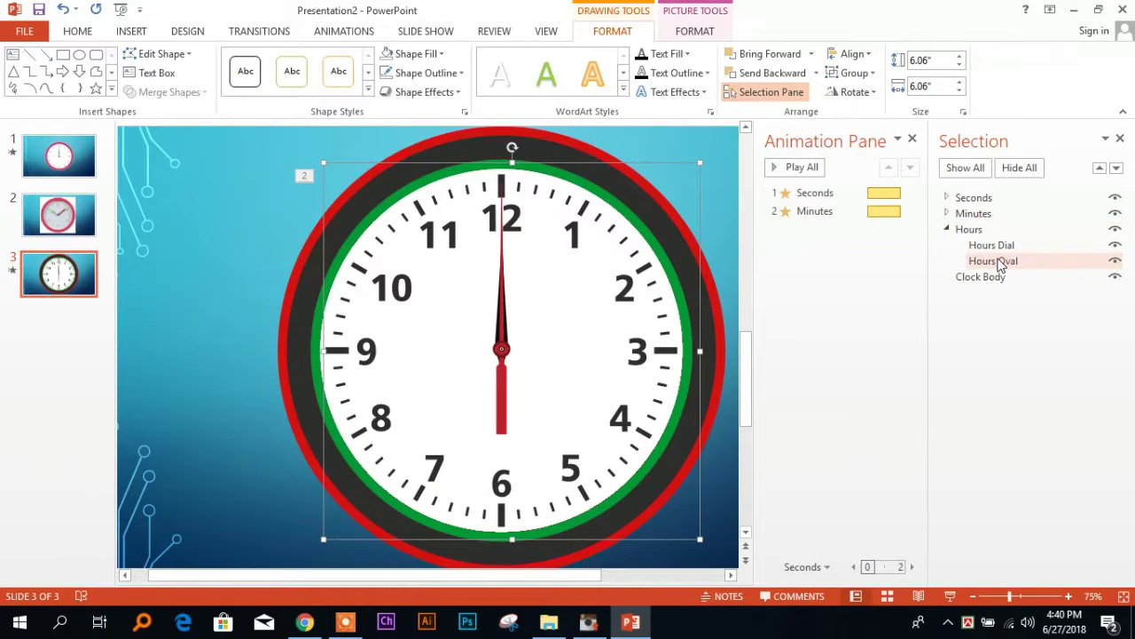
left_click(1001, 260)
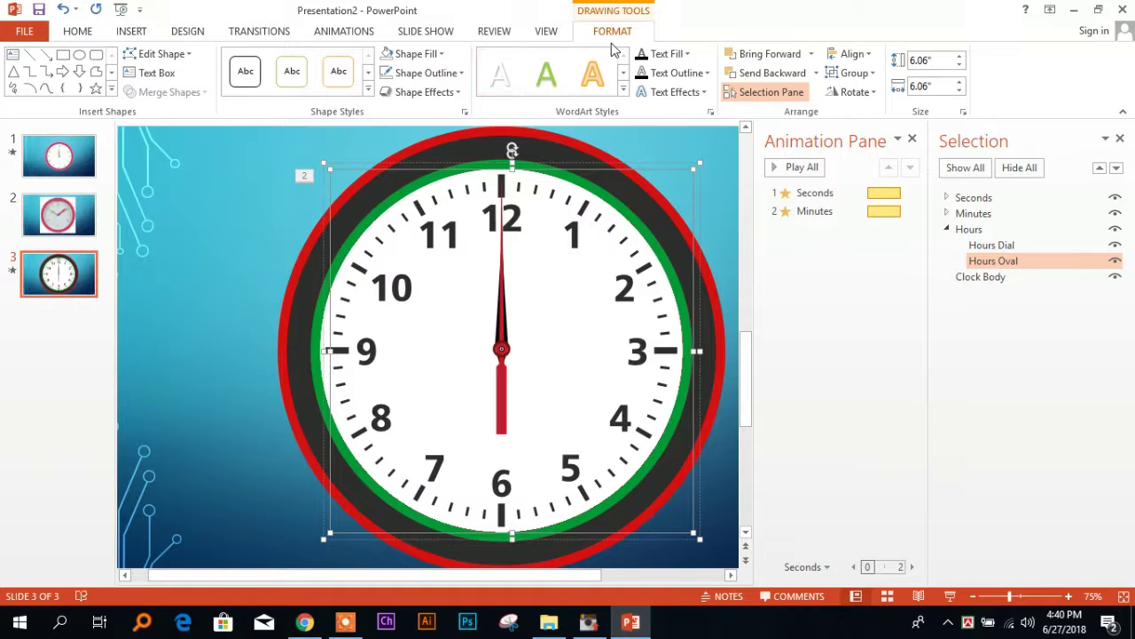
Fill the Hours Oval light turquoise and nudge it left and up into the ring
left_click(443, 55)
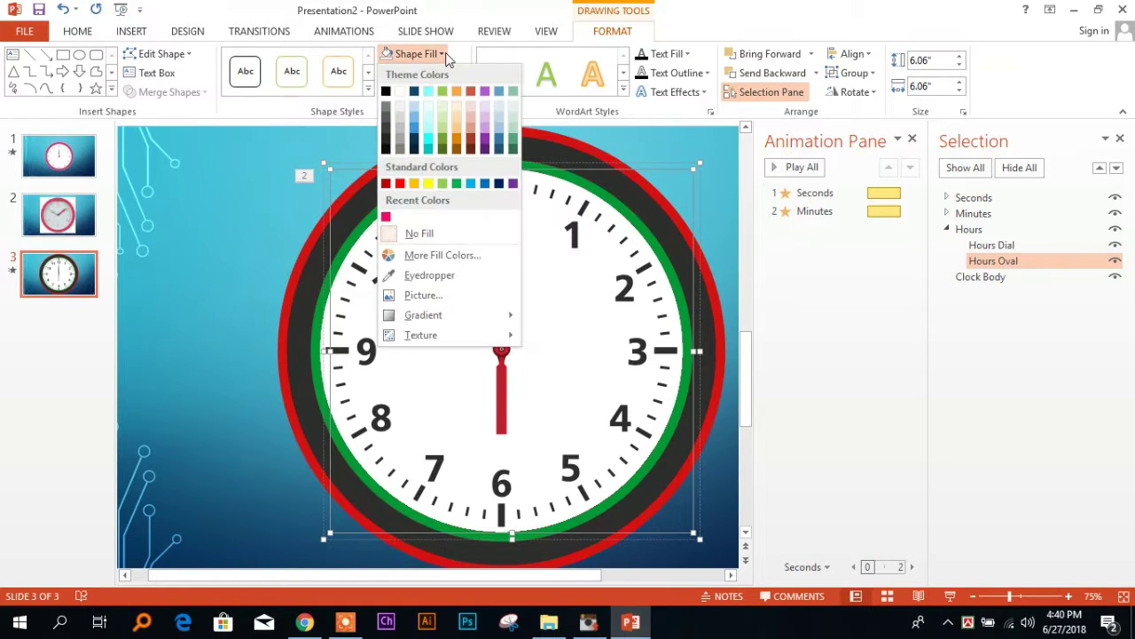
left_click(426, 122)
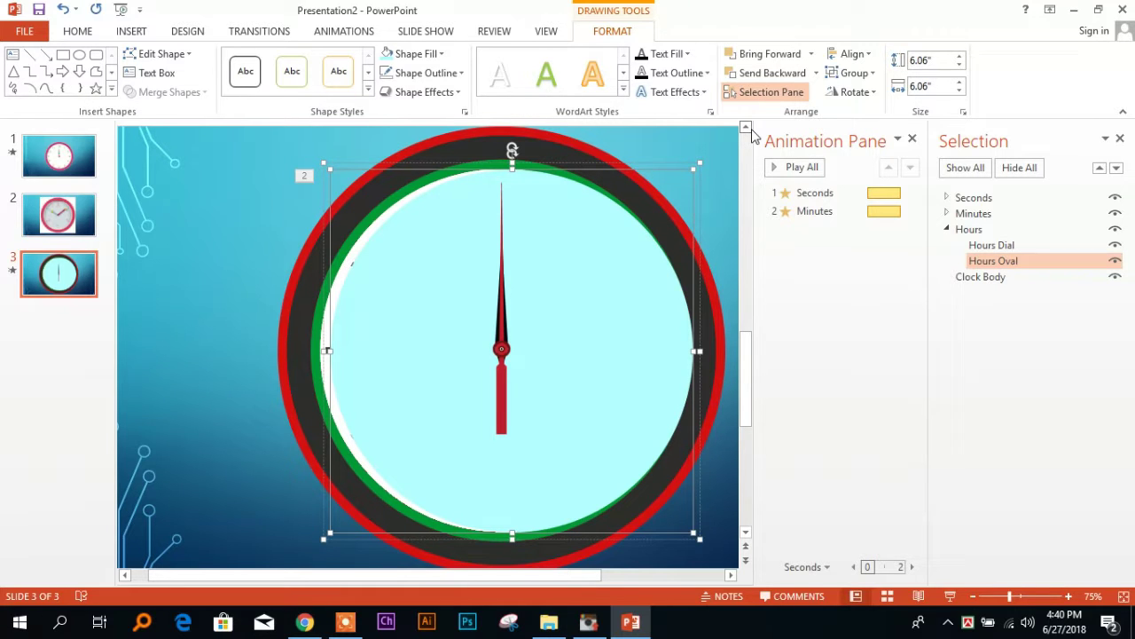
key("ctrl+Left")
key("ctrl+Left")
key("ctrl+Left")
key("ctrl+Left")
key("ctrl+Left")
key("ctrl+Left")
key("ctrl+Left")
key("ctrl+Left")
key("ctrl+Left")
key("ctrl+Left")
key("ctrl+Left")
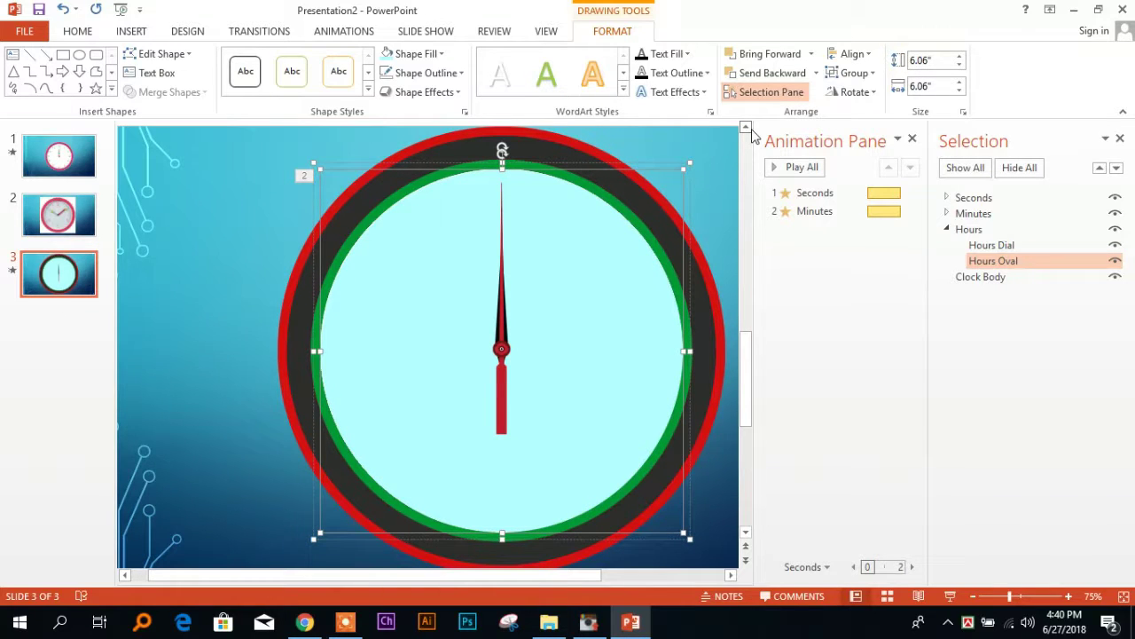
key("ctrl+Up")
key("ctrl+Up")
key("ctrl+Up")
key("ctrl+Up")
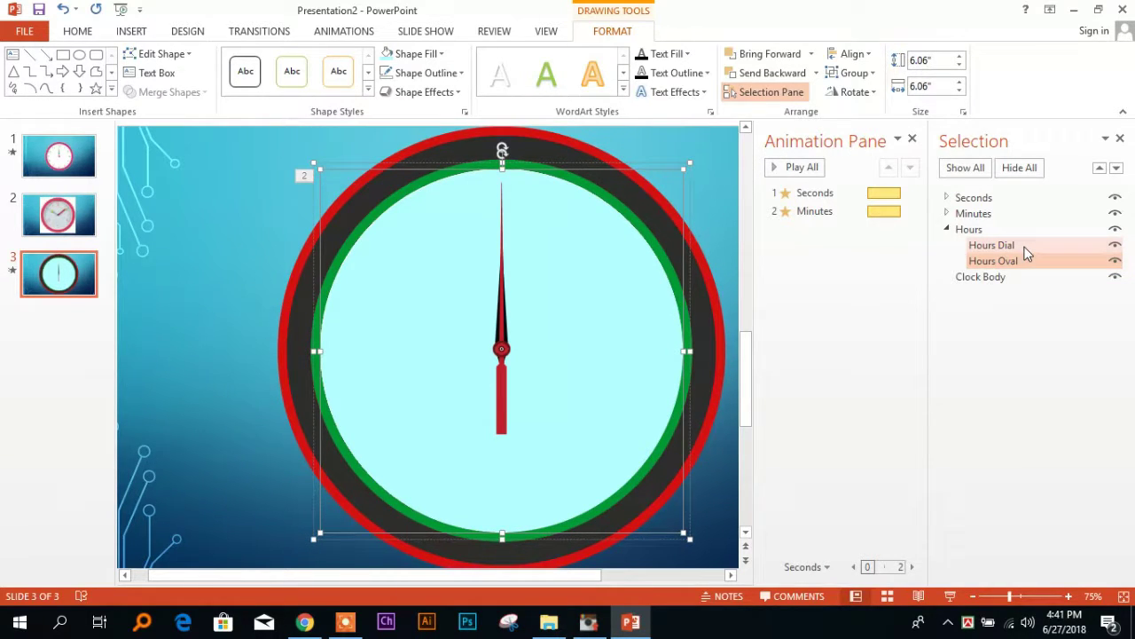
Set the Hours Oval back to No Fill so the clock face shows
left_click(976, 230)
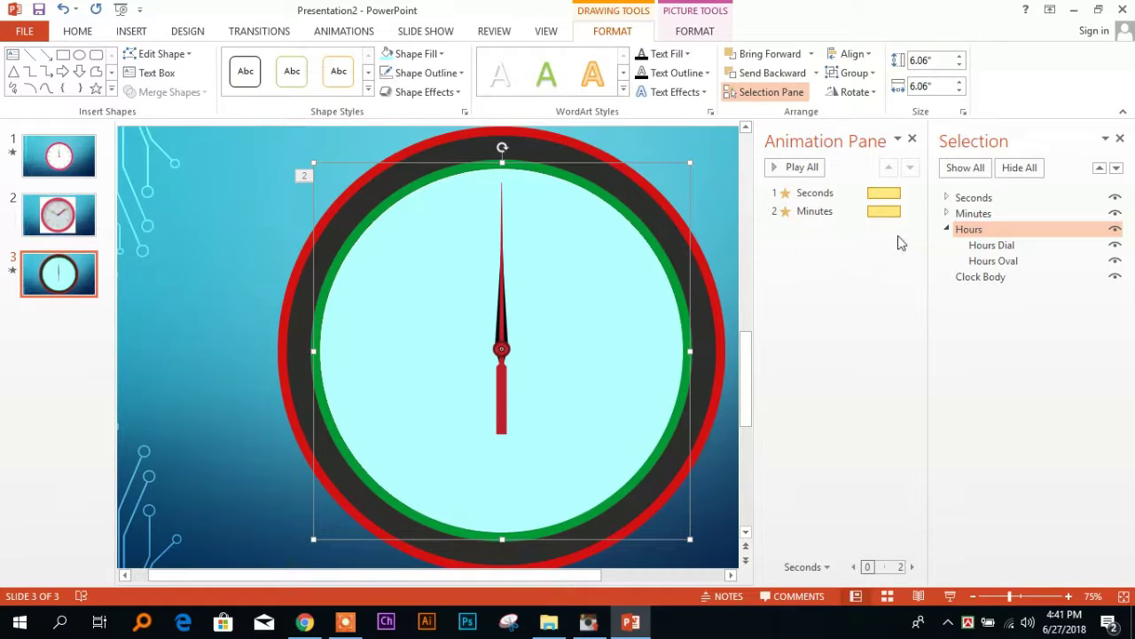
left_click(1010, 259)
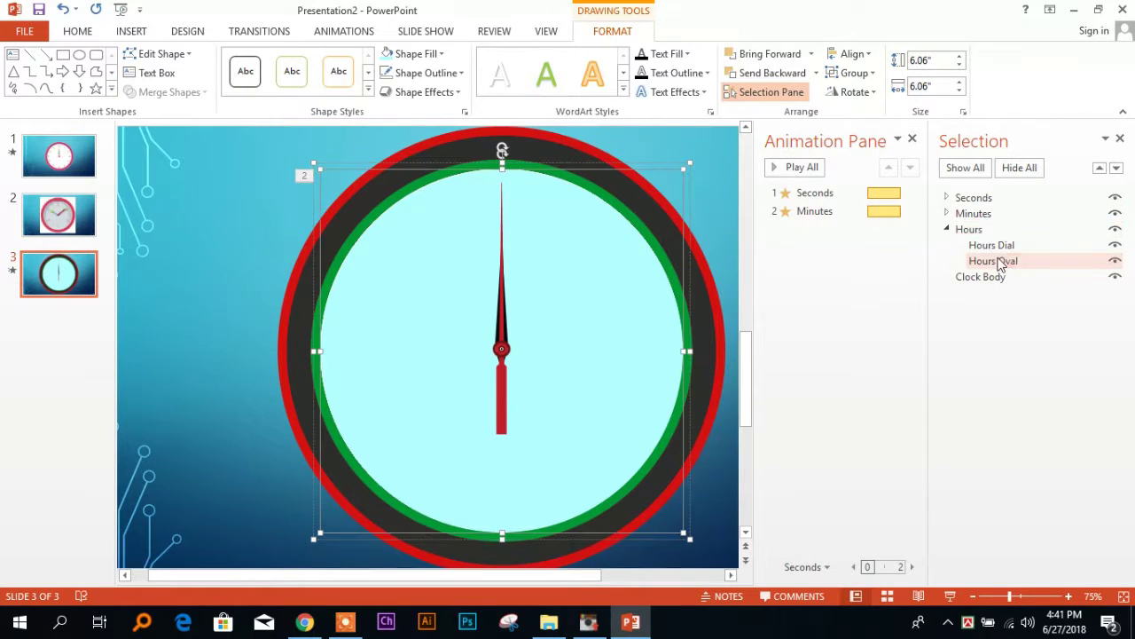
left_click(440, 53)
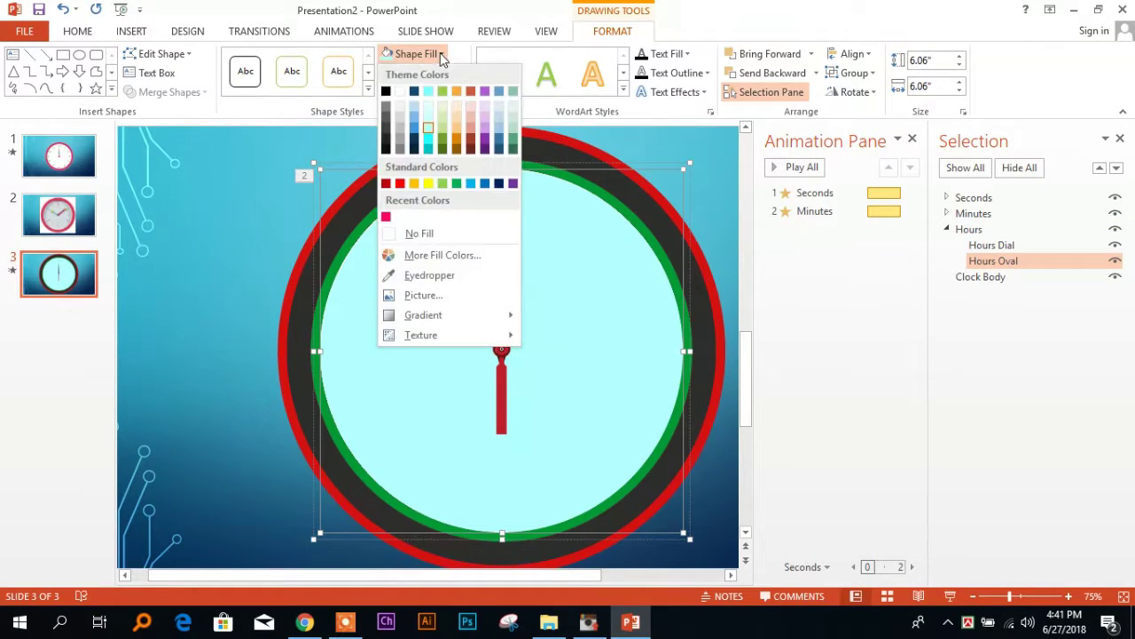
left_click(392, 233)
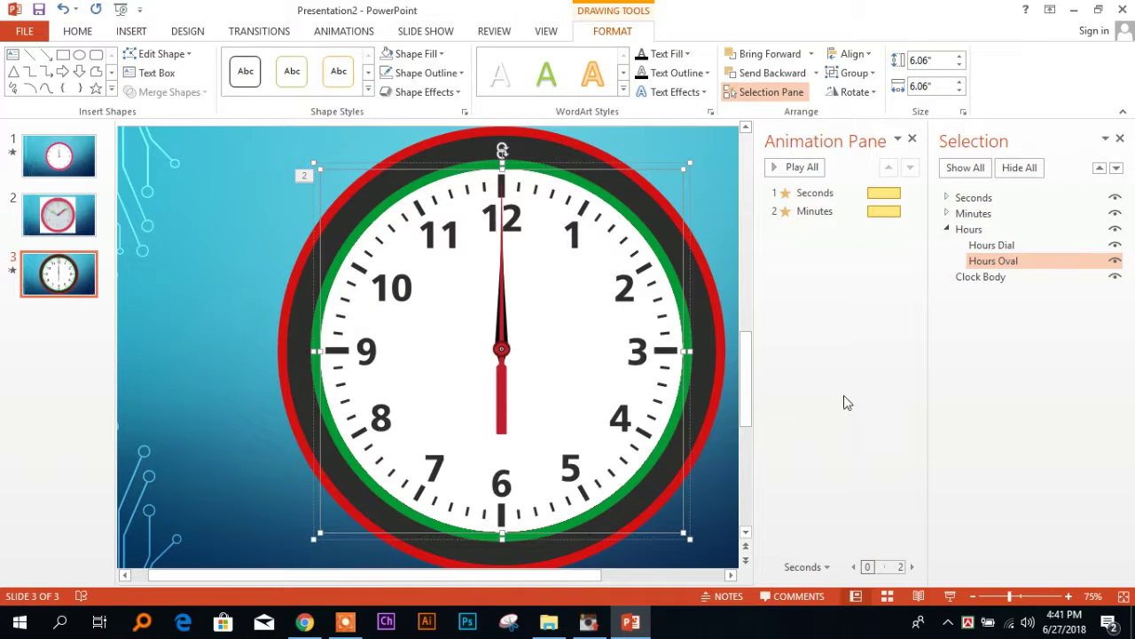
left_click(998, 246)
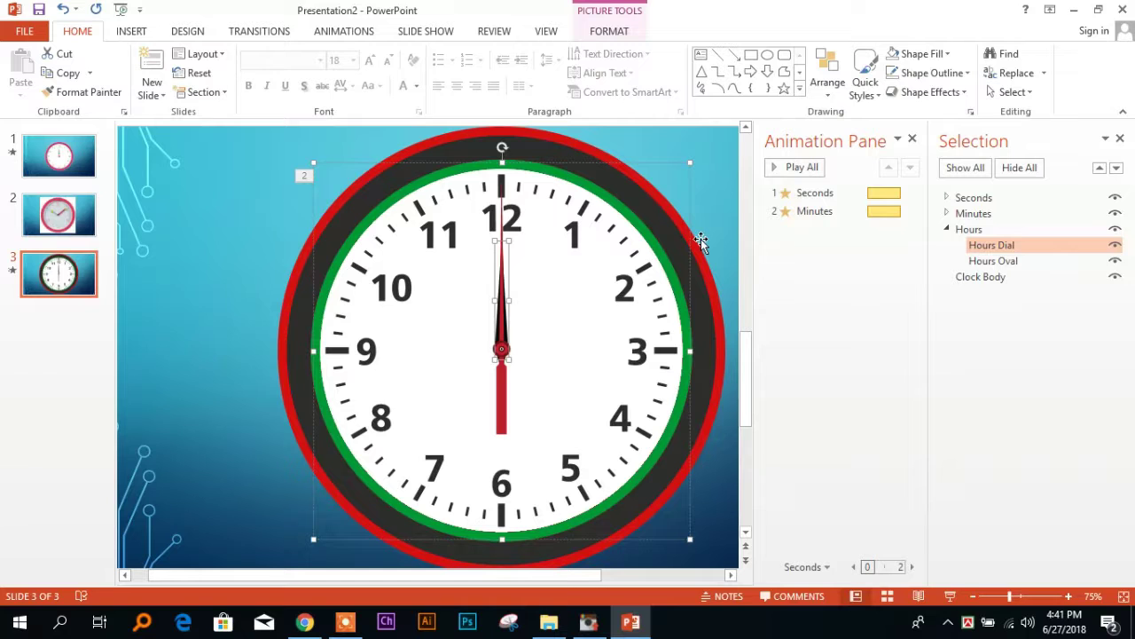
Nudge the hour hand down slightly and select the collapsed Hours group
key("Down")
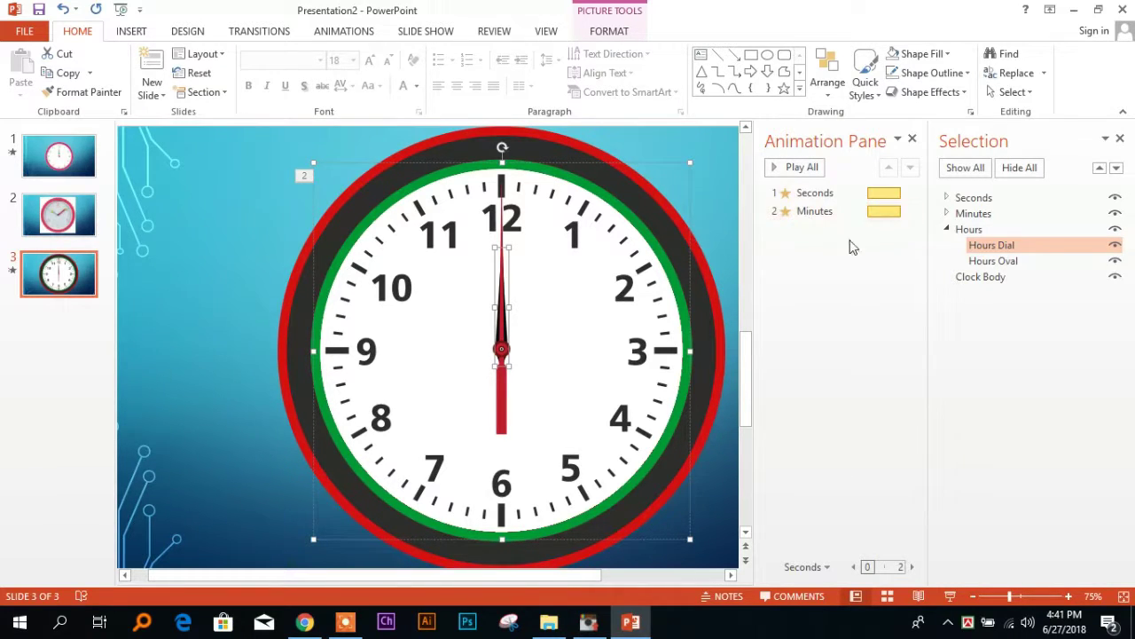
left_click(968, 231)
double_click(981, 231)
left_click(997, 230)
key("Return")
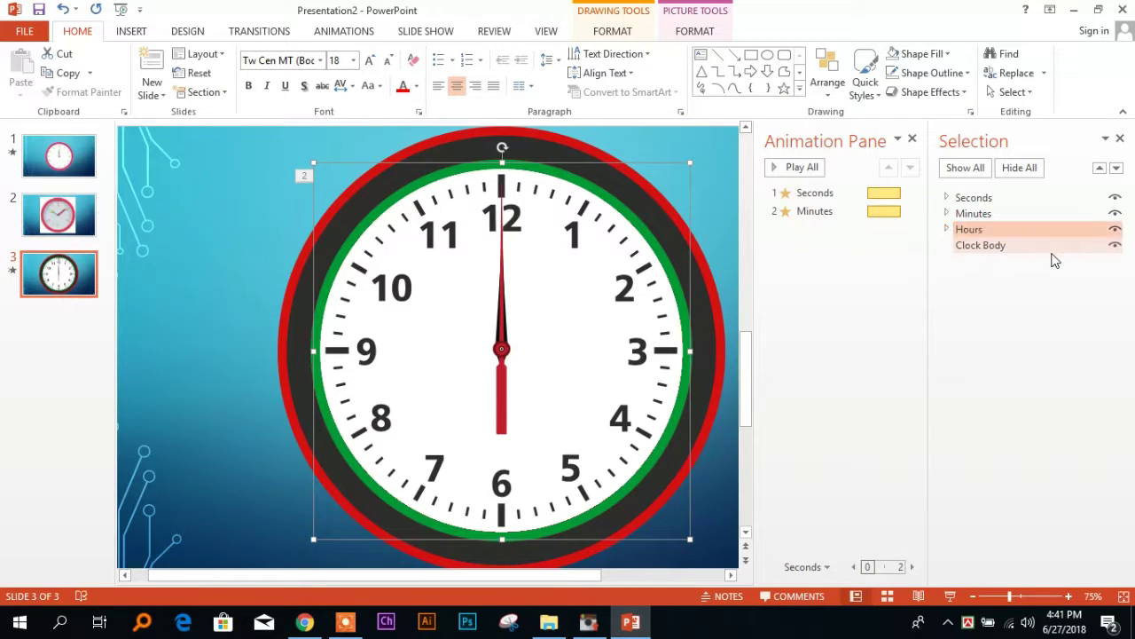
left_click(1025, 231)
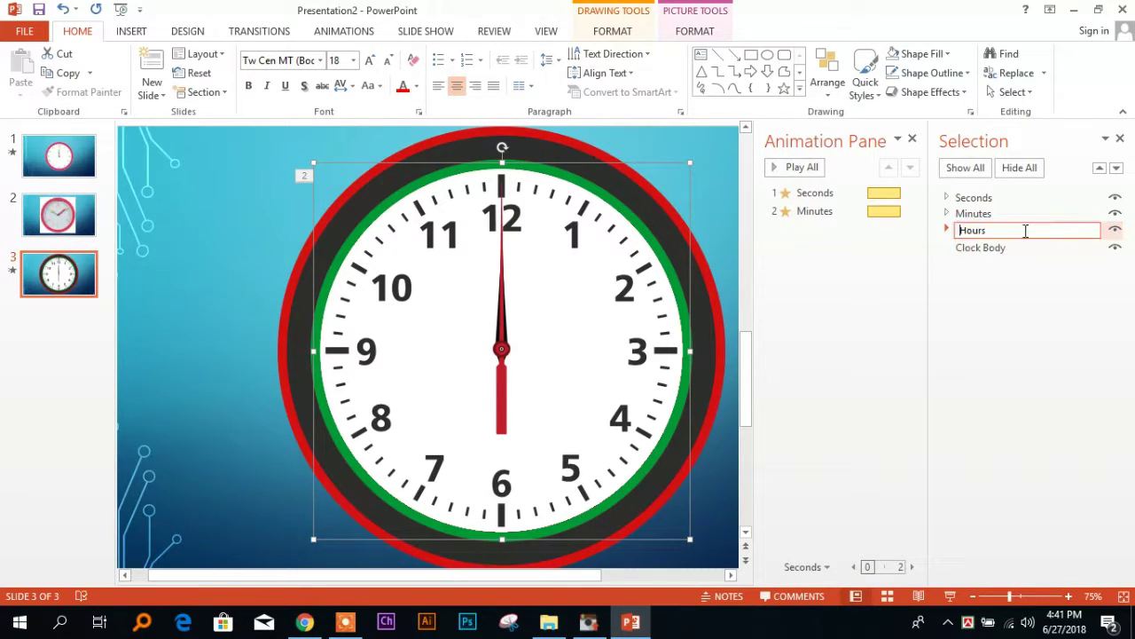
left_click(947, 230)
left_click(946, 230)
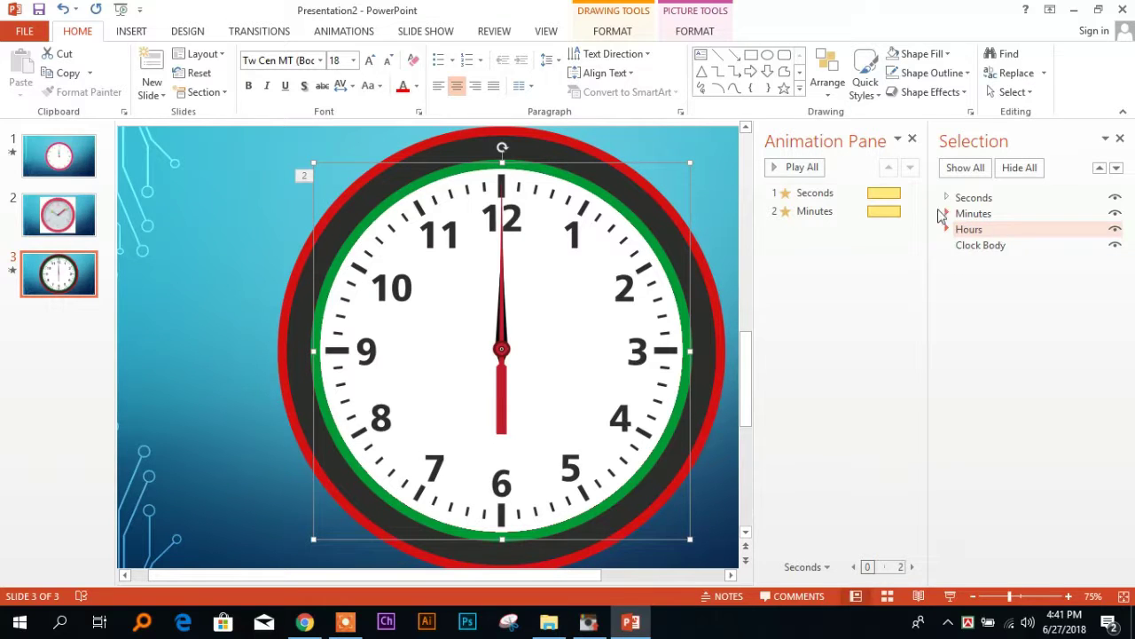
Apply the Spin emphasis animation to the Hours group
left_click(342, 34)
left_click(603, 88)
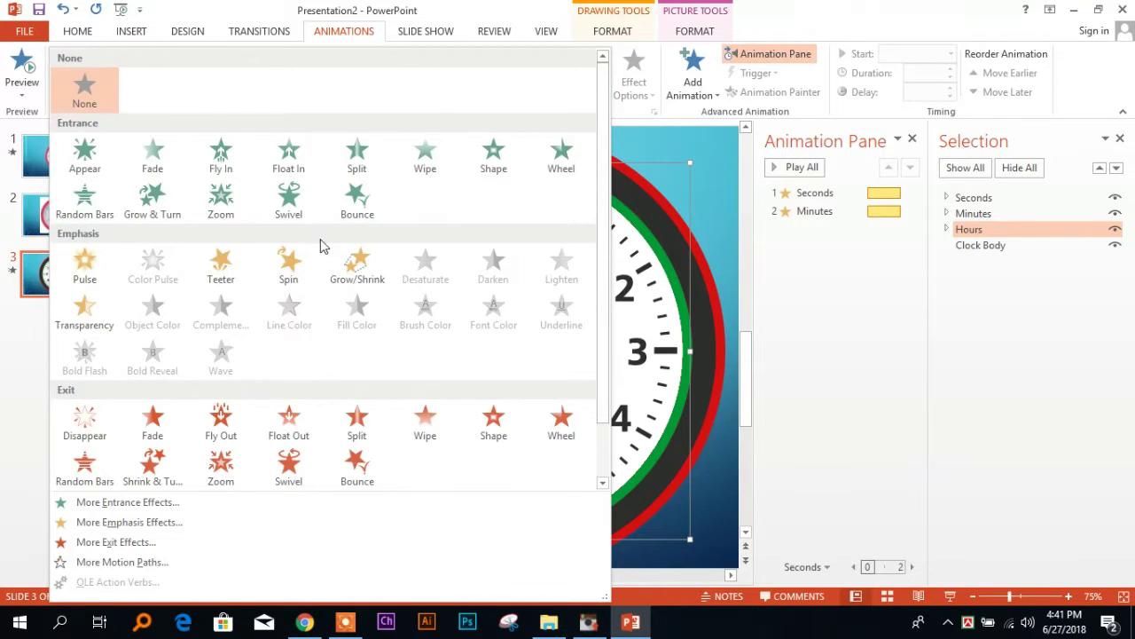
left_click(300, 262)
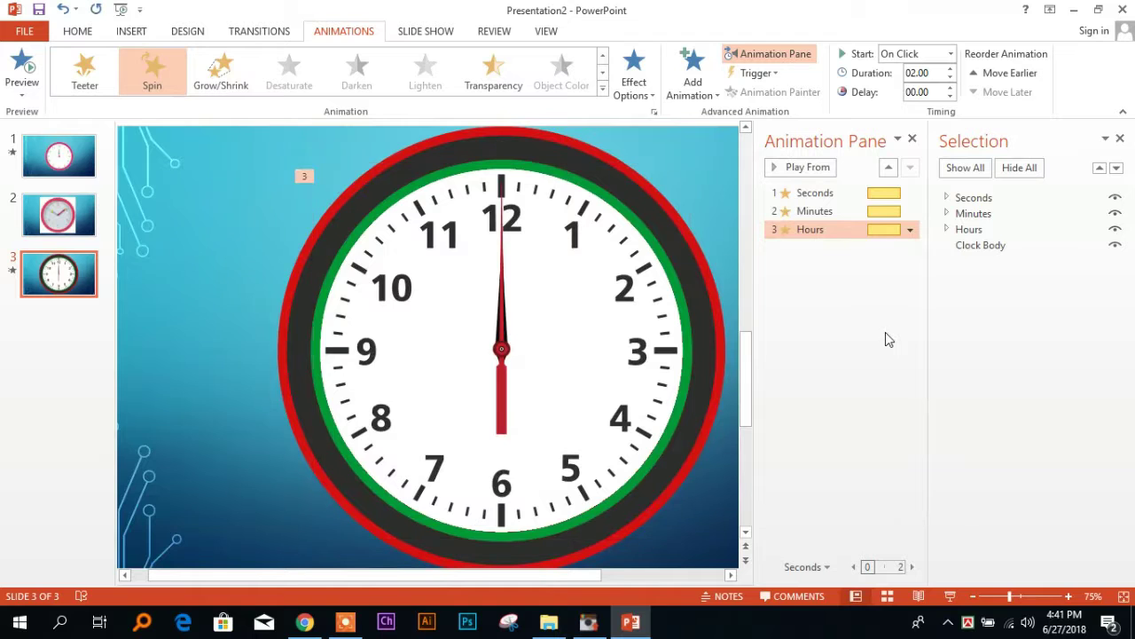
left_click(969, 230)
left_click(946, 228)
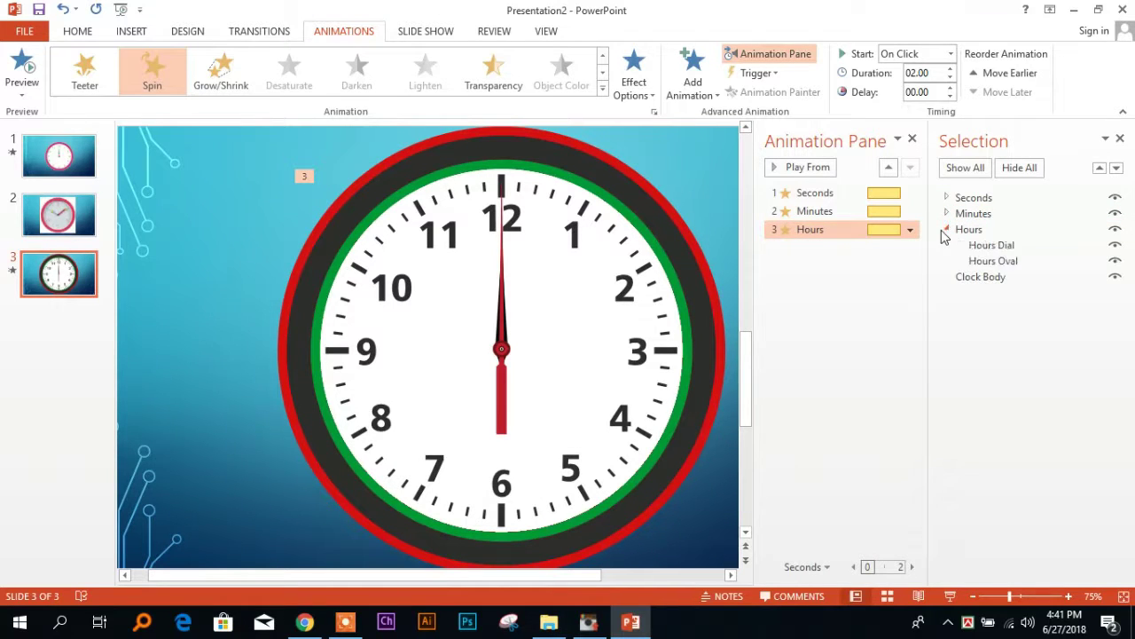
left_click(996, 246)
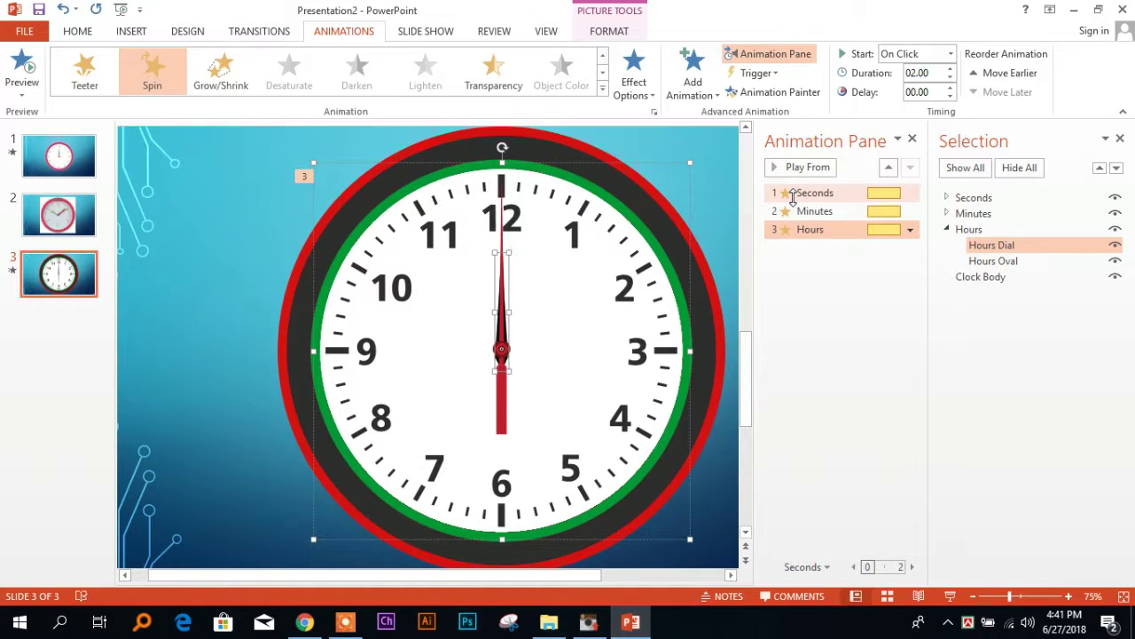
left_click(812, 169)
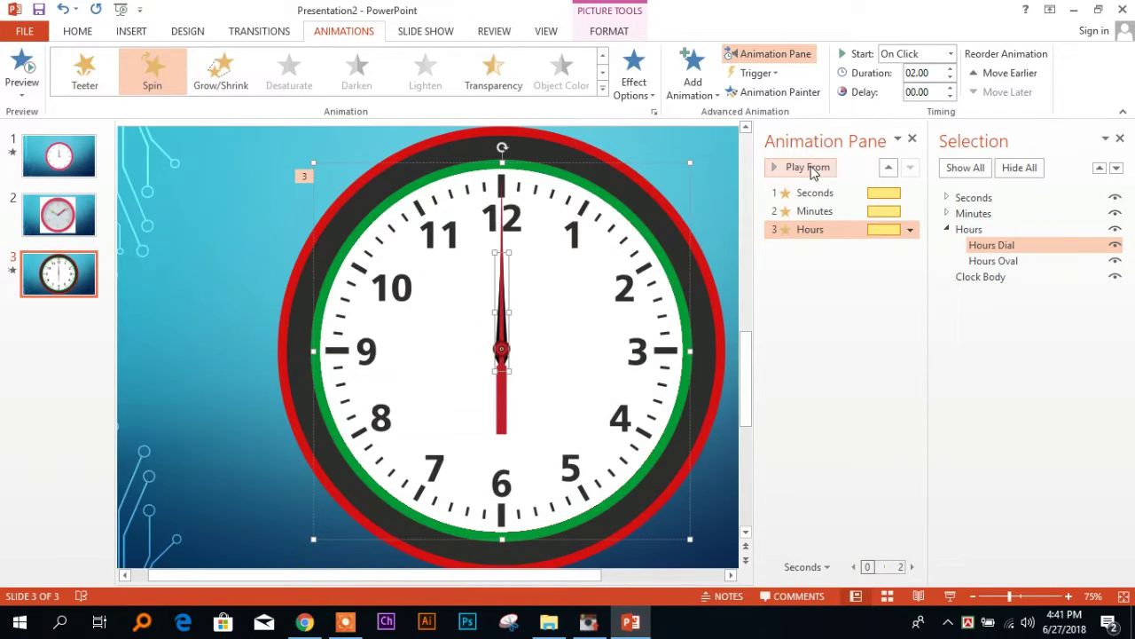
left_click(946, 198)
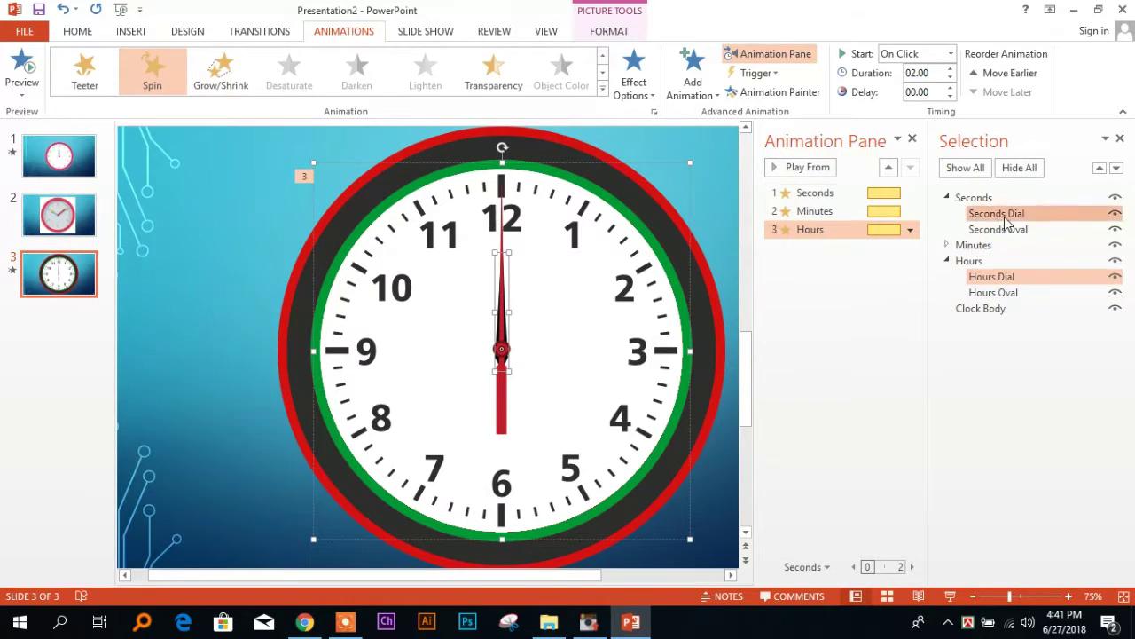
left_click(1005, 218)
left_click(1003, 229, "ctrl")
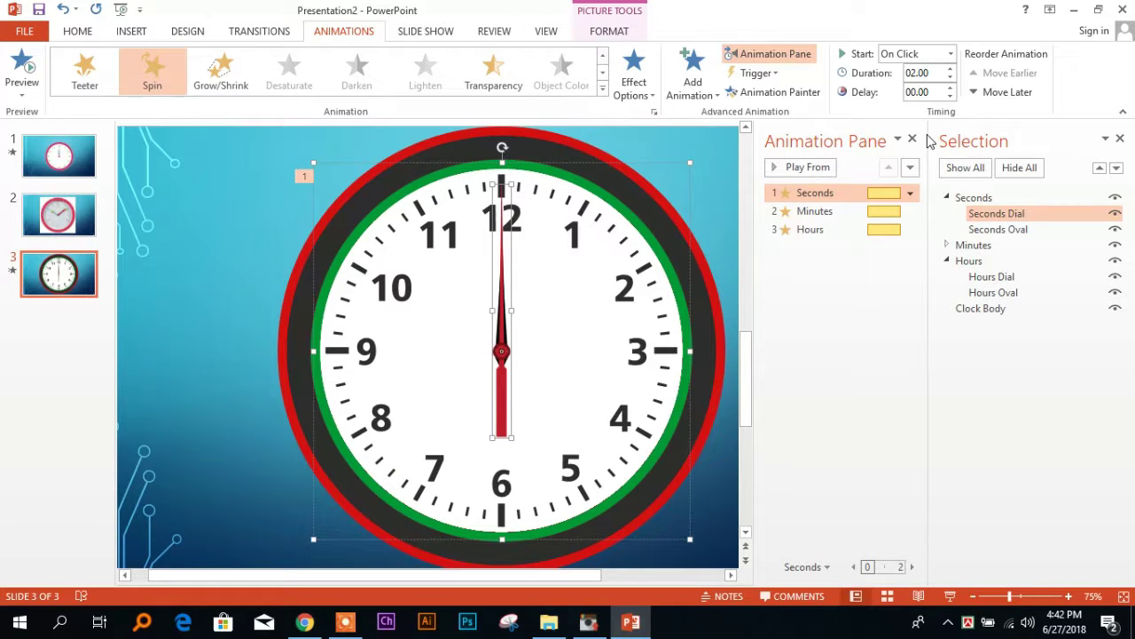
left_click(815, 167)
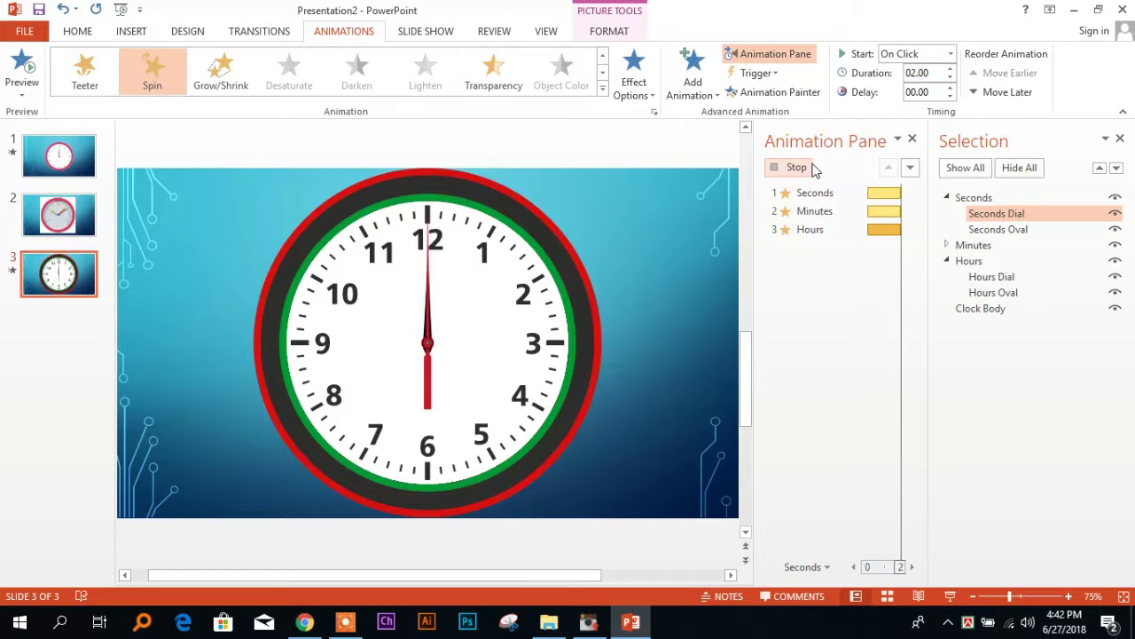
left_click_drag(865, 193, 834, 229)
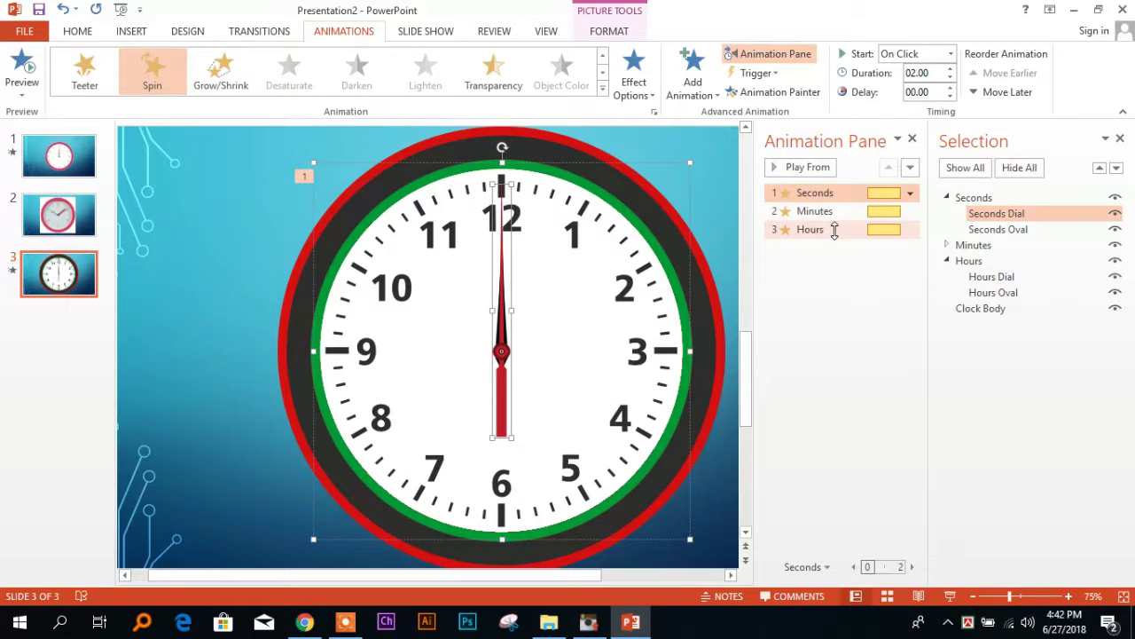
Set all three spin animations to start With Previous and preview them together
left_click(950, 53)
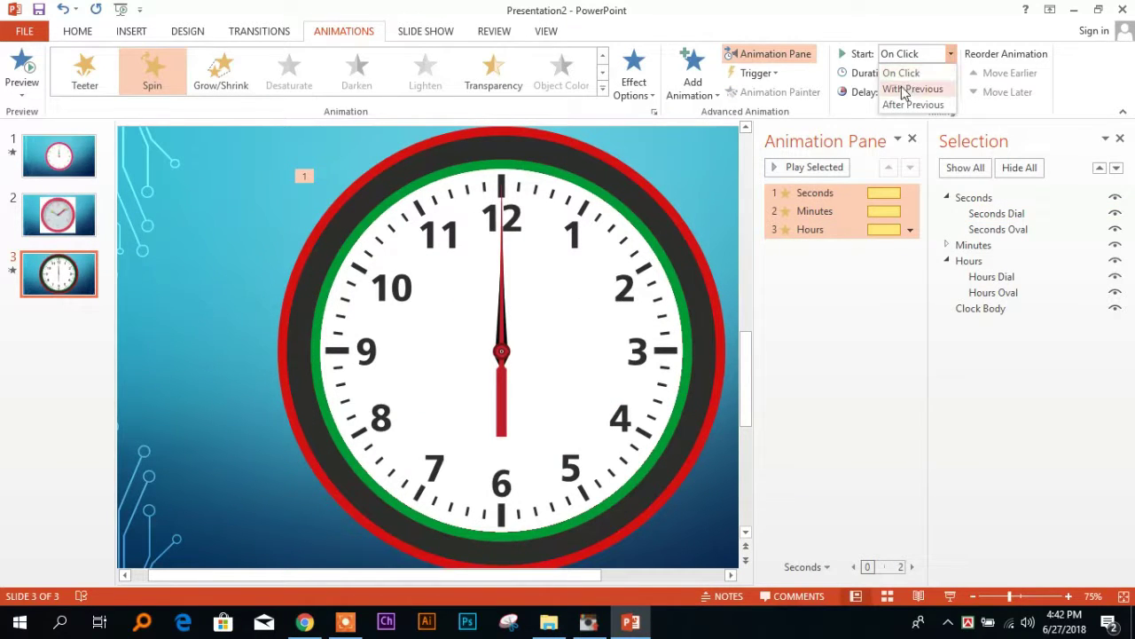
left_click(905, 86)
left_click(823, 171)
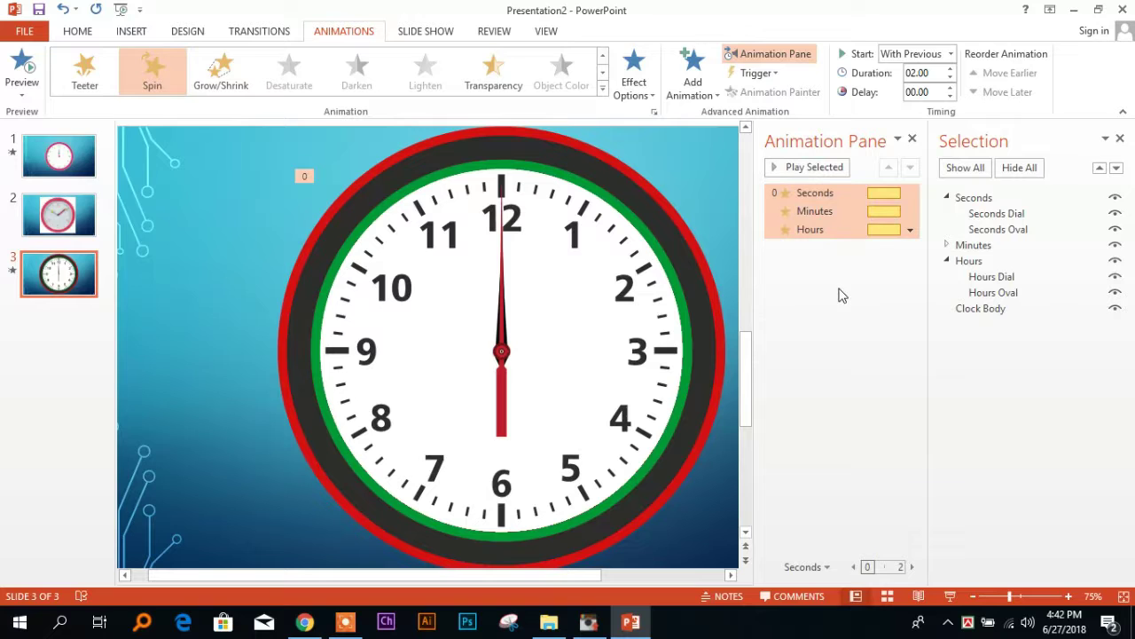
left_click(864, 283)
In the Seconds spin's Effect Options, set the Timing duration to 1 second
left_click(865, 193)
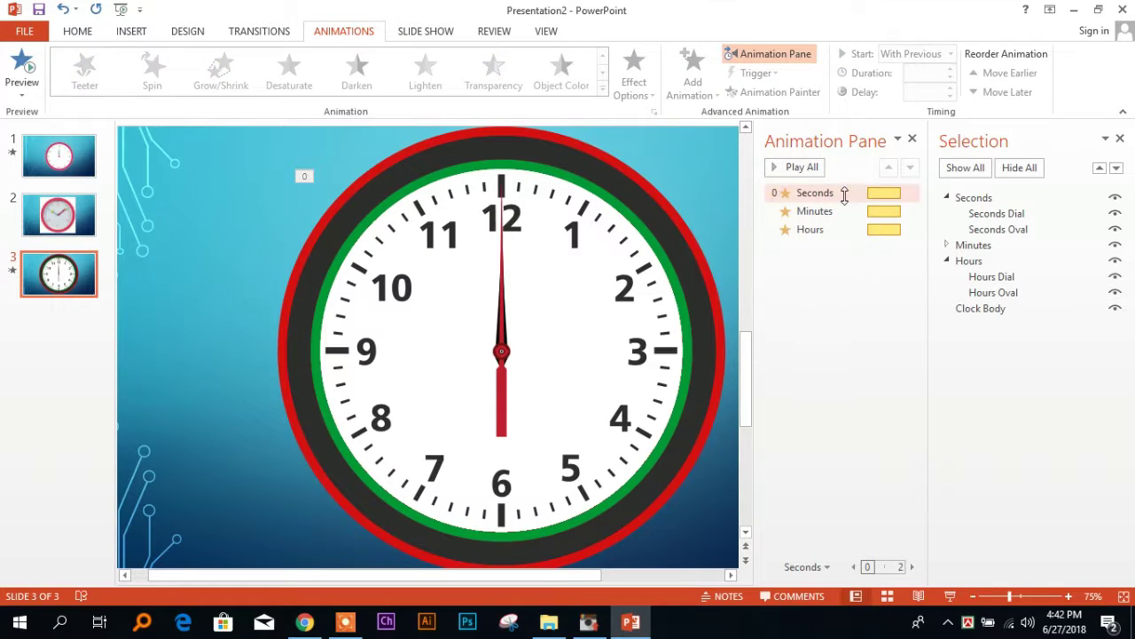
left_click(910, 193)
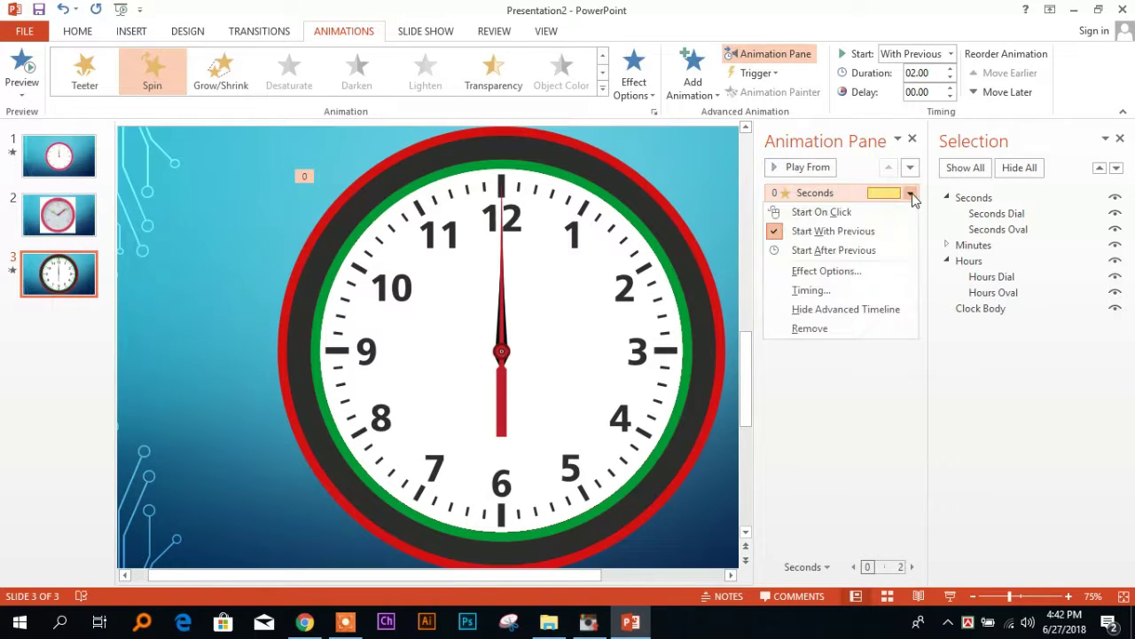
left_click(829, 273)
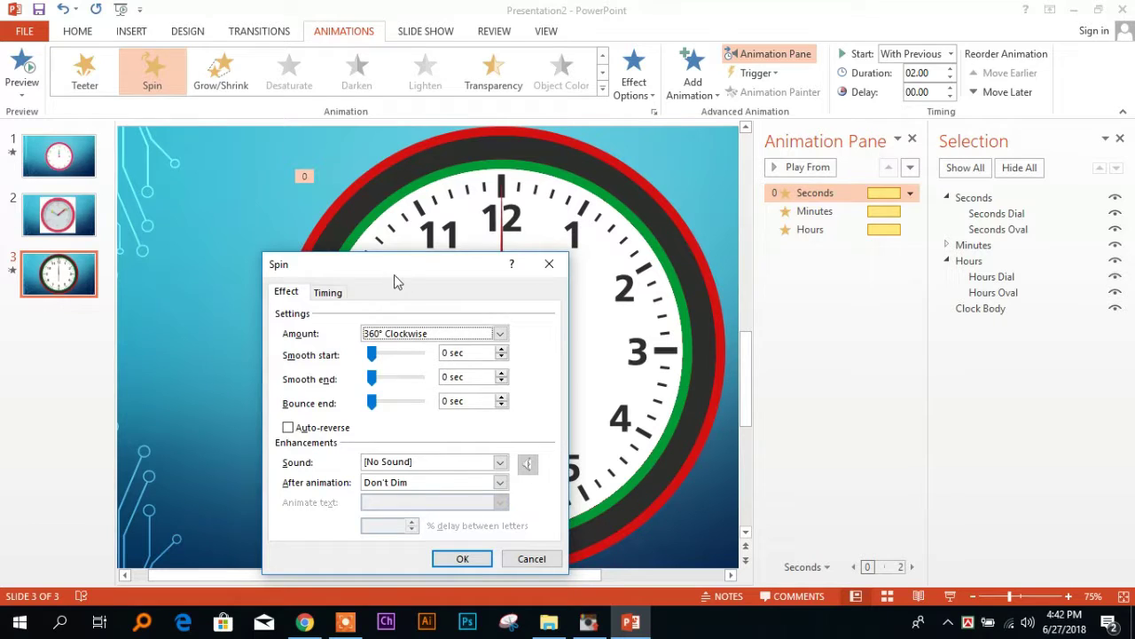
left_click_drag(394, 274, 806, 114)
left_click(739, 131)
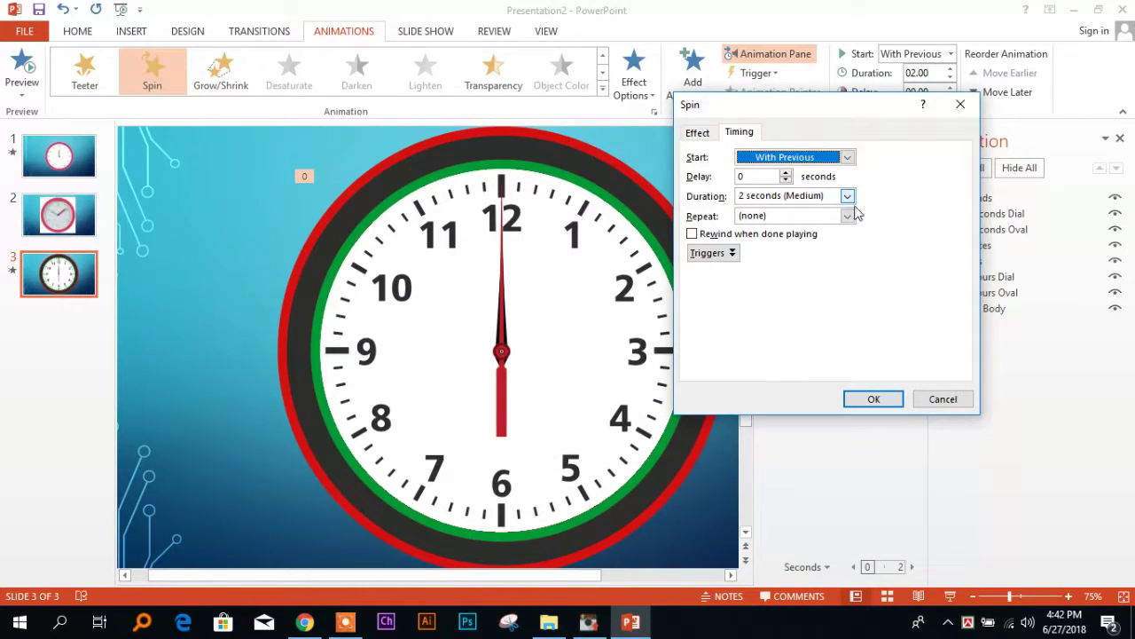
left_click(710, 134)
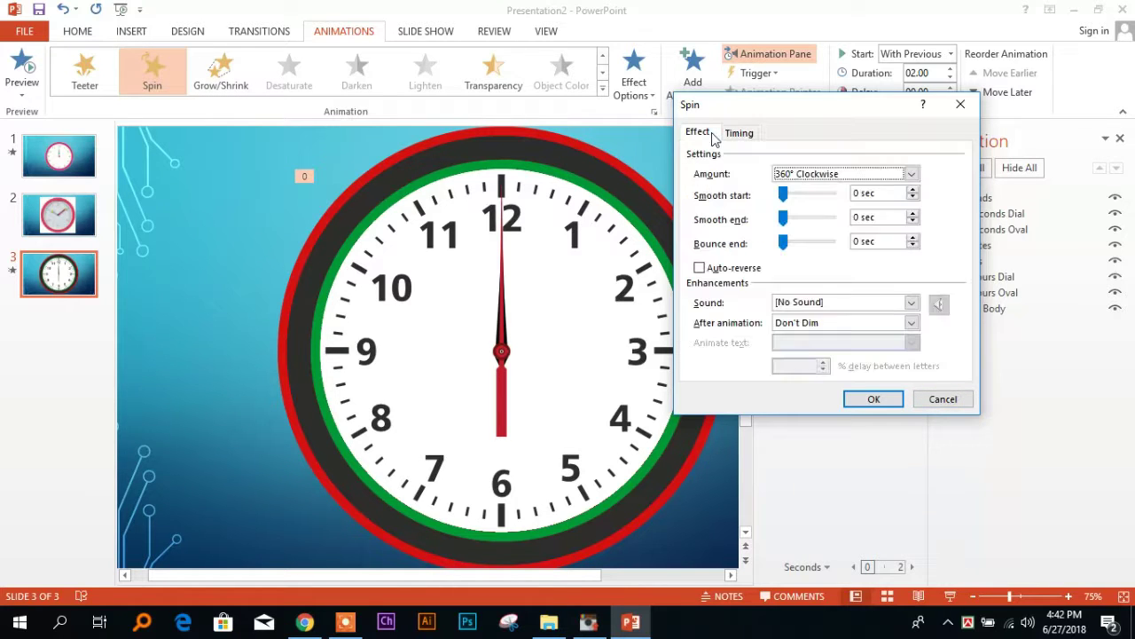
left_click(910, 174)
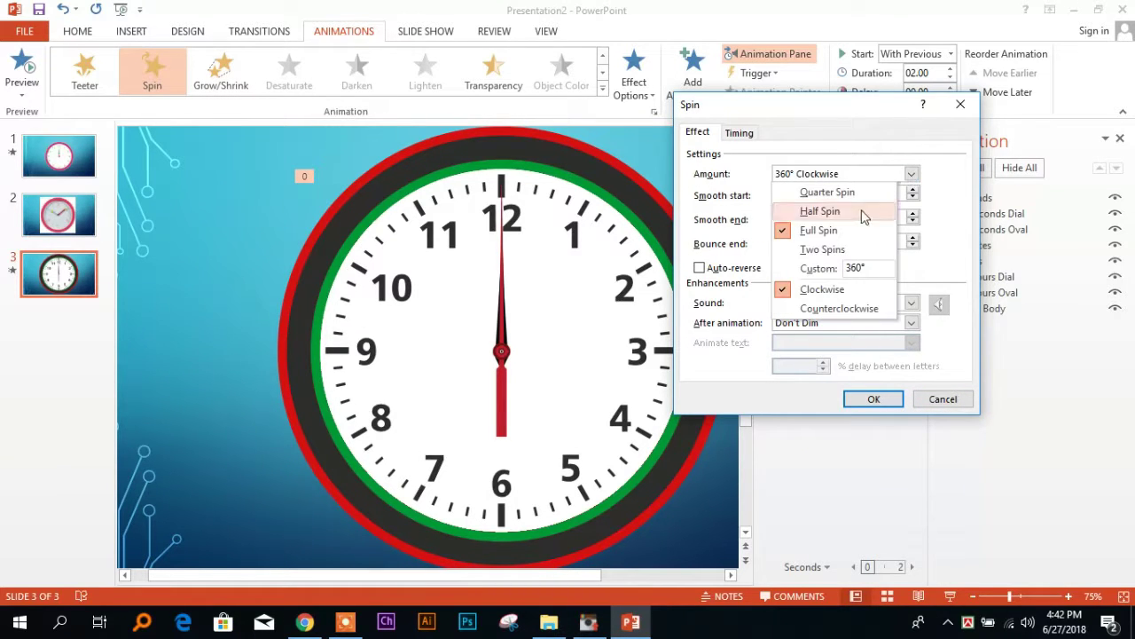
left_click(930, 155)
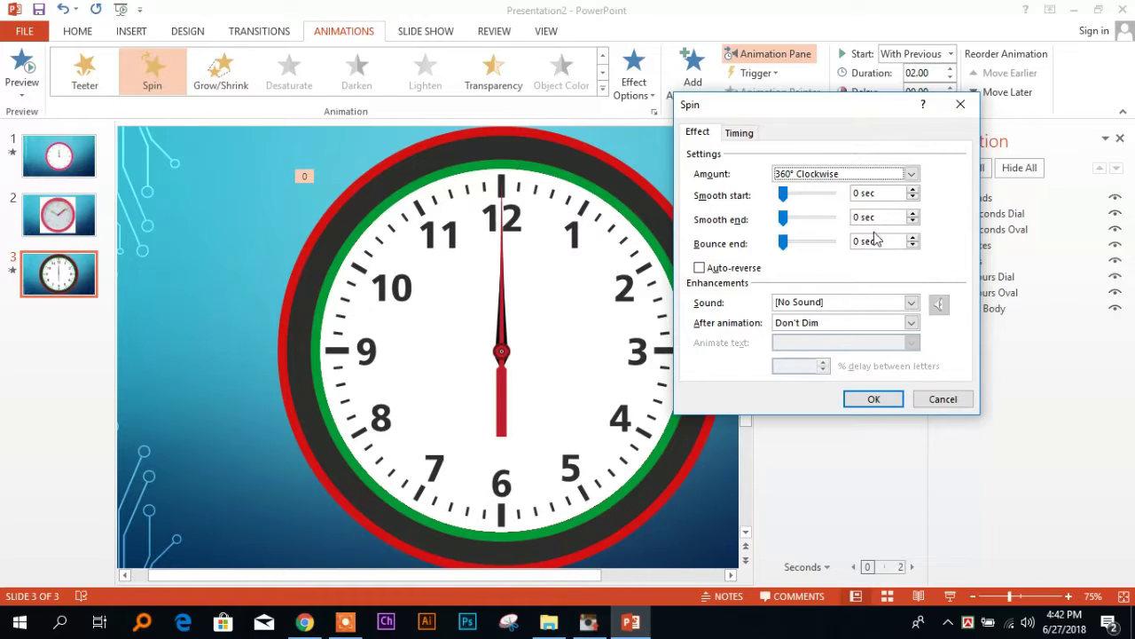
left_click(739, 133)
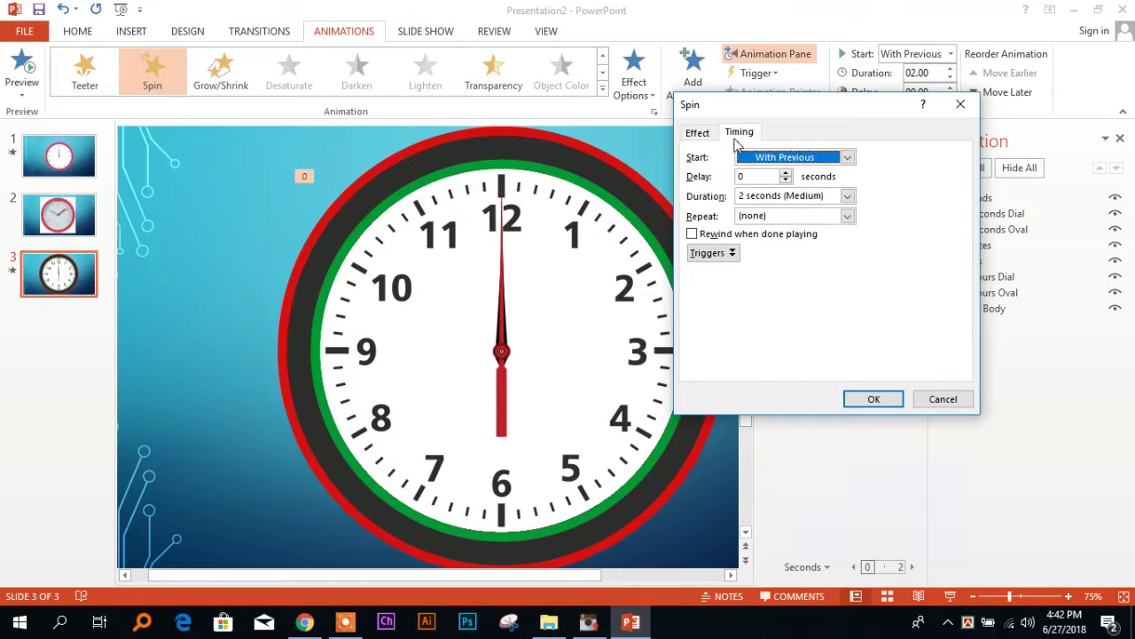
triple_click(832, 195)
left_click(847, 196)
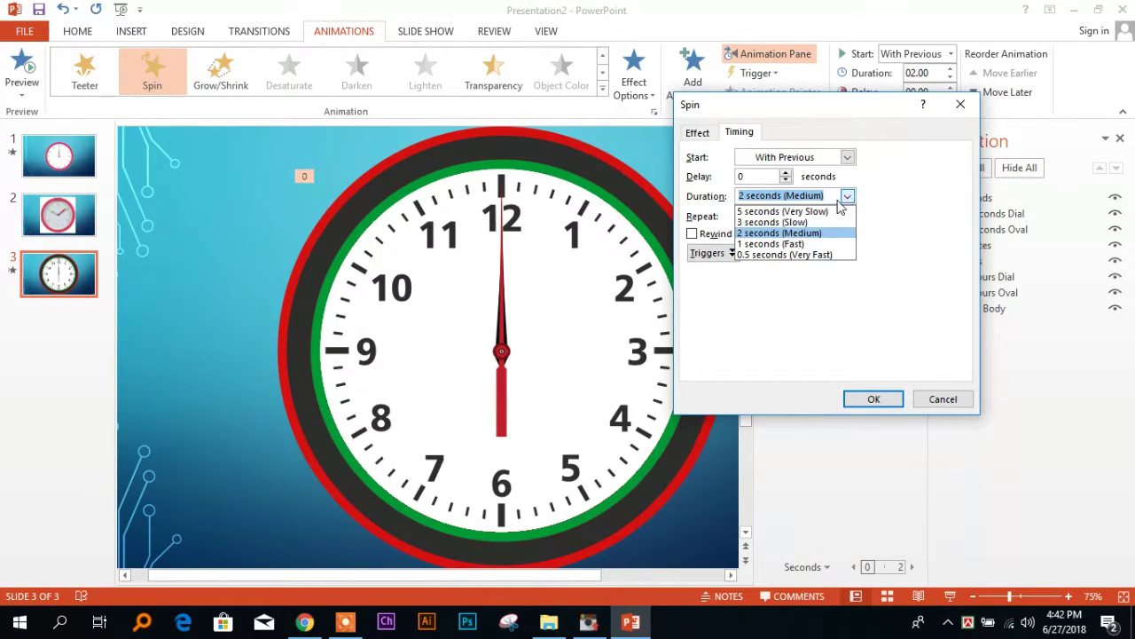
left_click(771, 247)
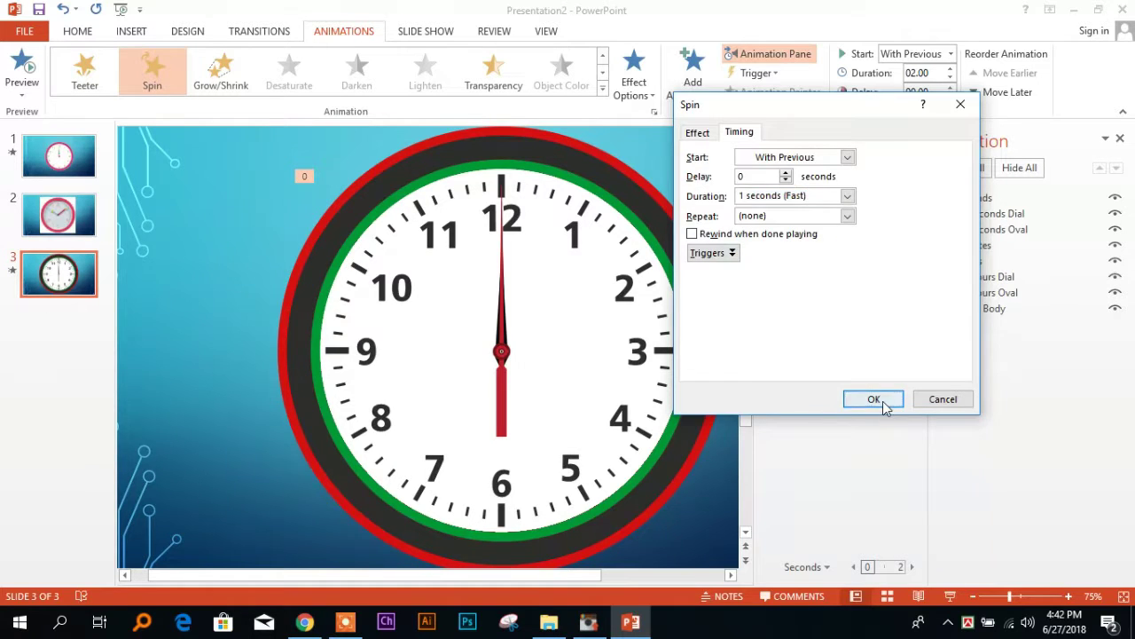
left_click(882, 401)
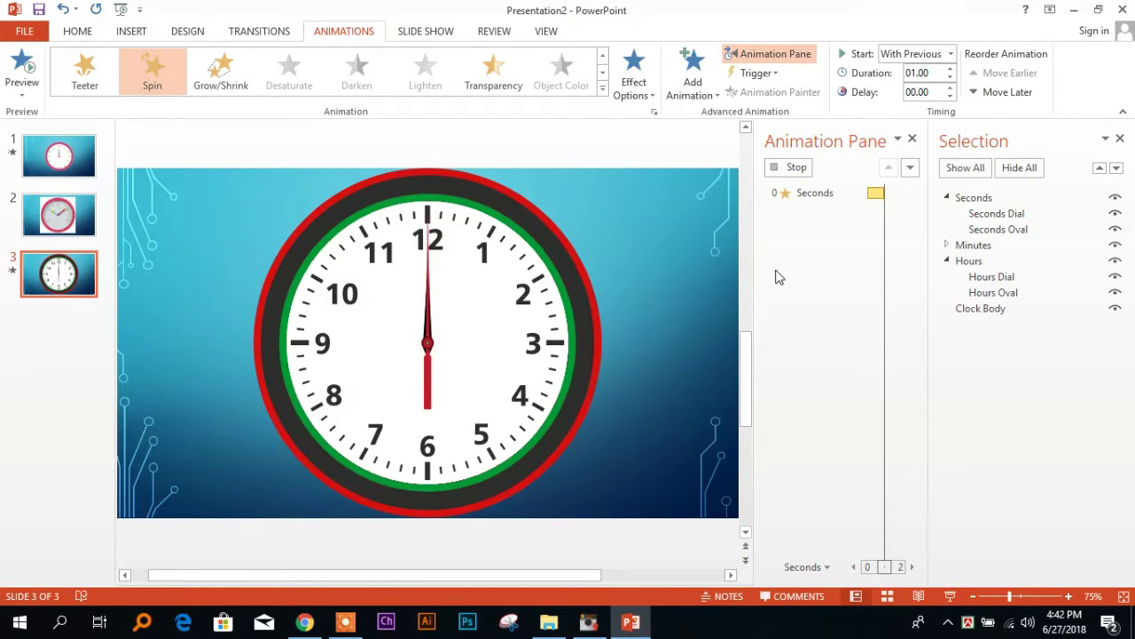
Change the Seconds spin duration to 1:00 and preview the slow second hand
left_click(910, 192)
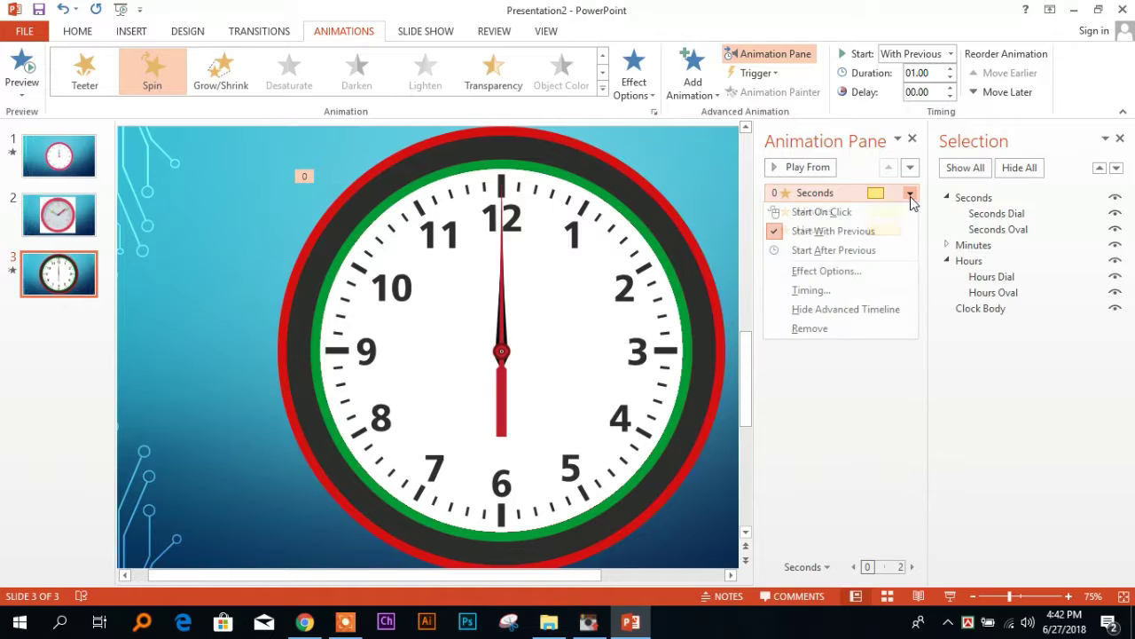
left_click(825, 275)
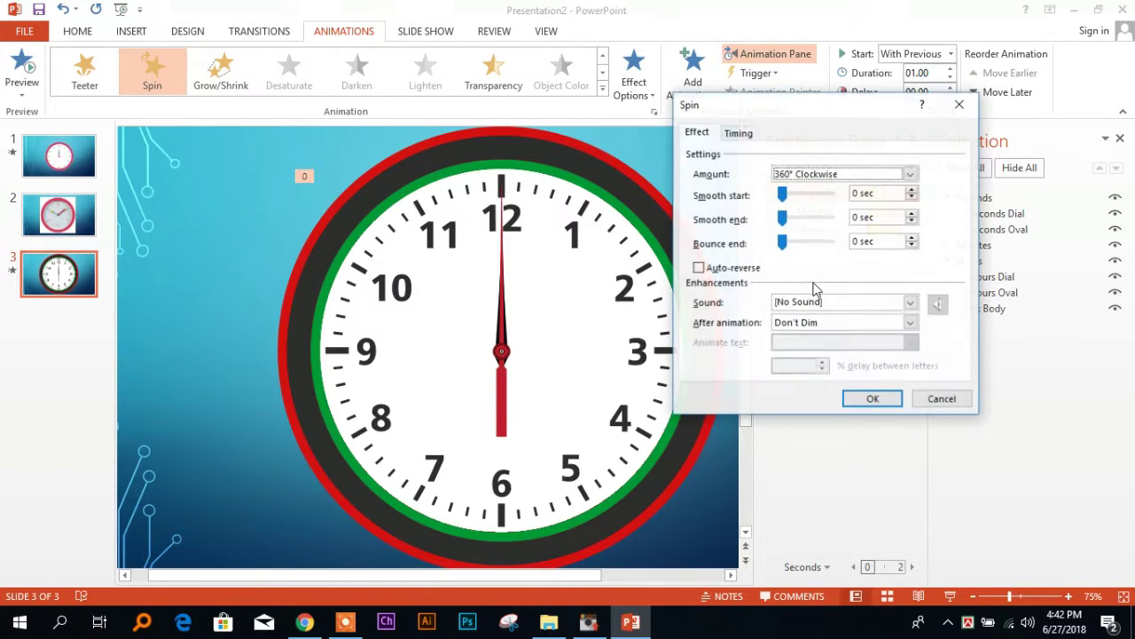
left_click(739, 133)
left_click(812, 194)
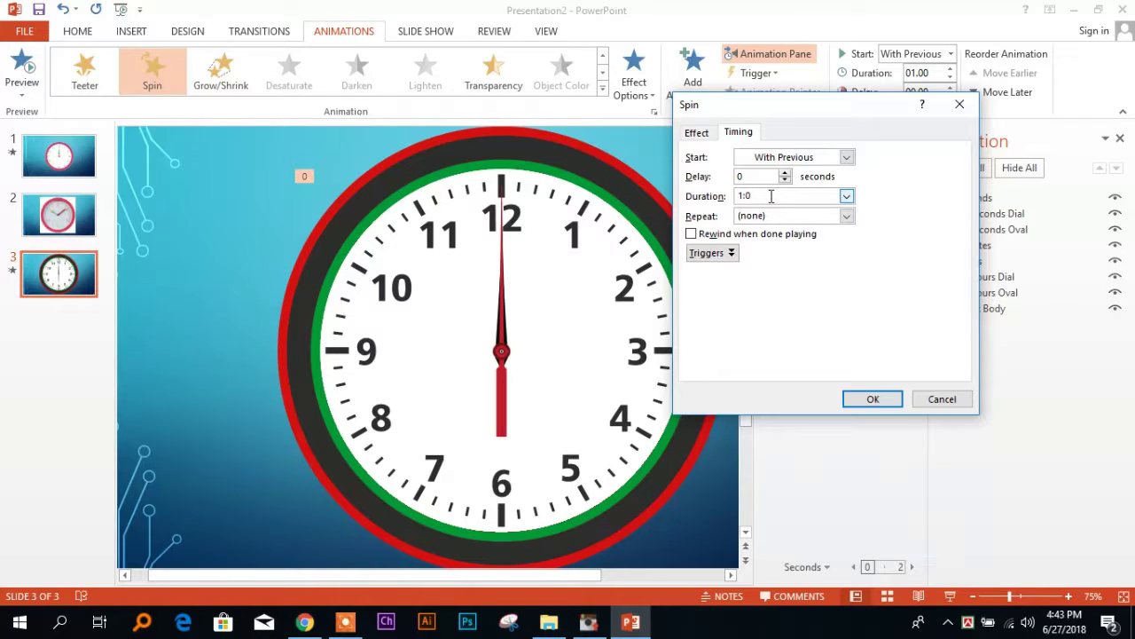
left_click(873, 400)
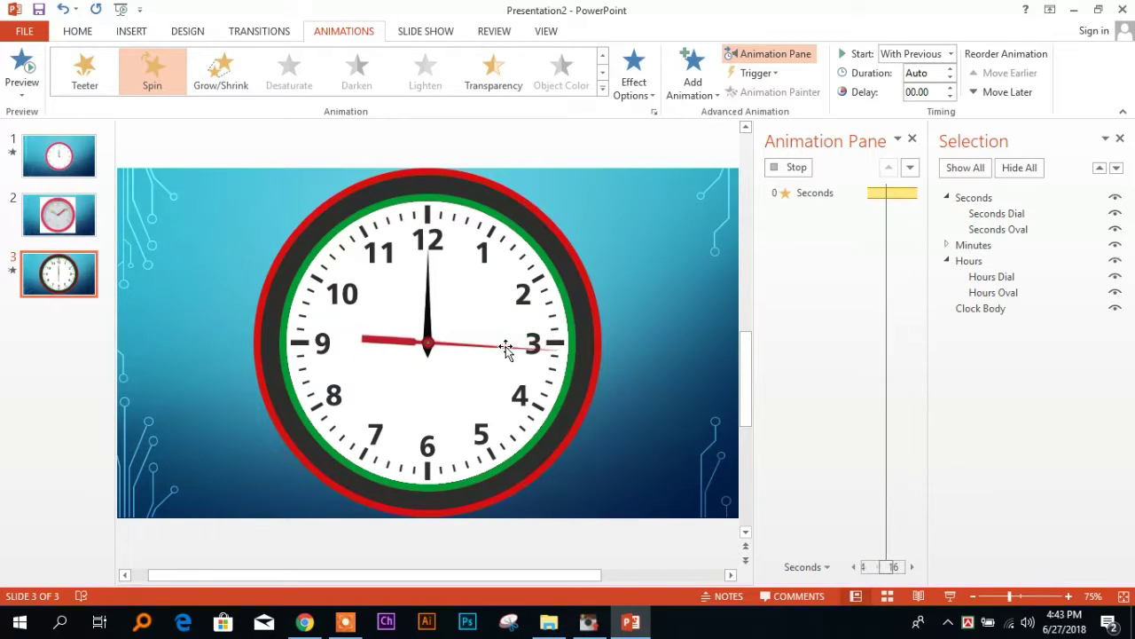
left_click(842, 192)
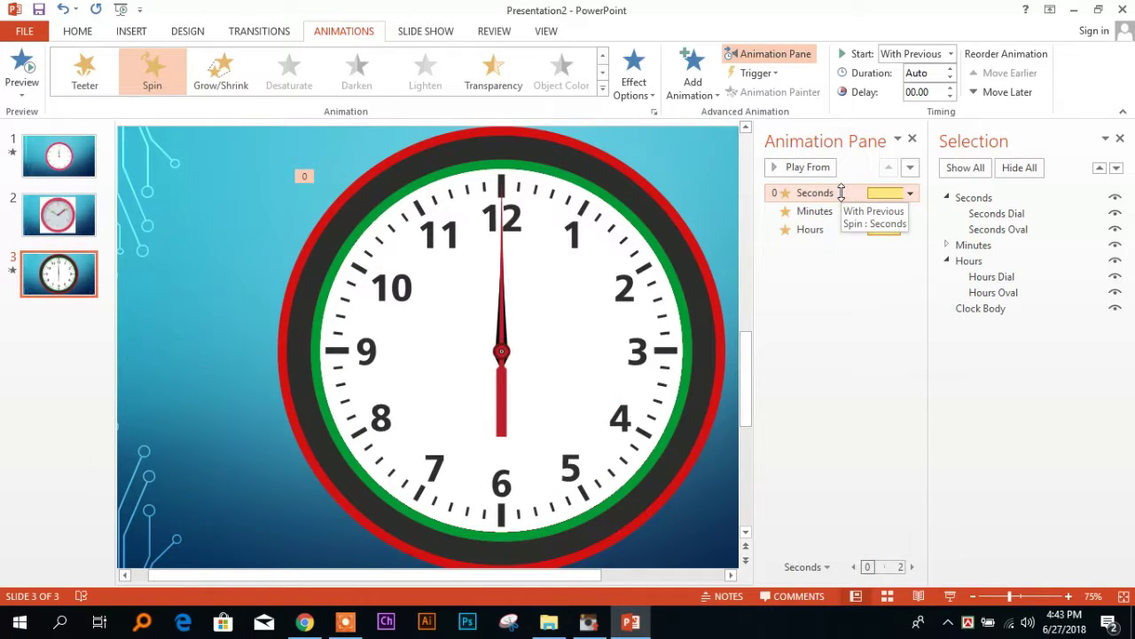
left_click(839, 211)
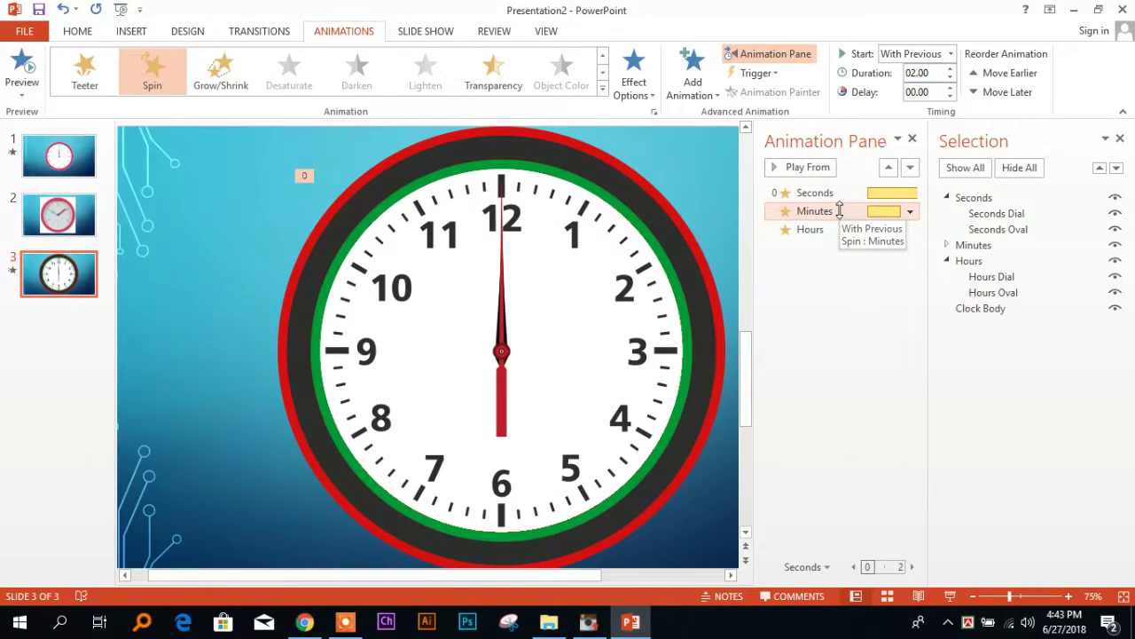
Give the Minutes spin a custom 60° amount in its Effect Options
left_click(910, 214)
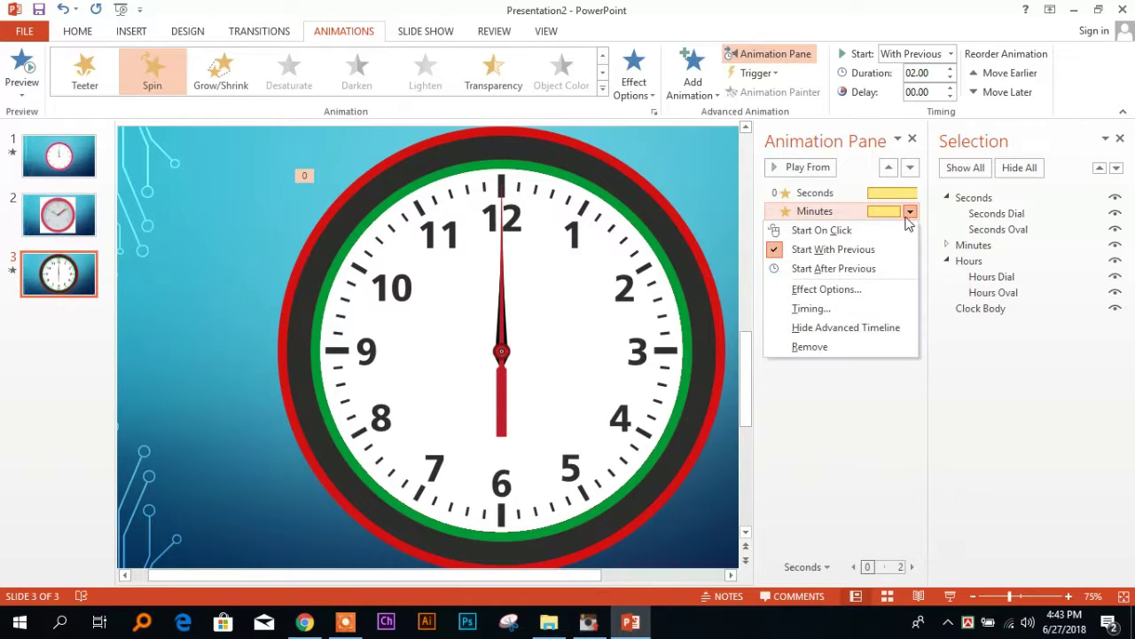
left_click(829, 289)
left_click_drag(834, 118, 499, 104)
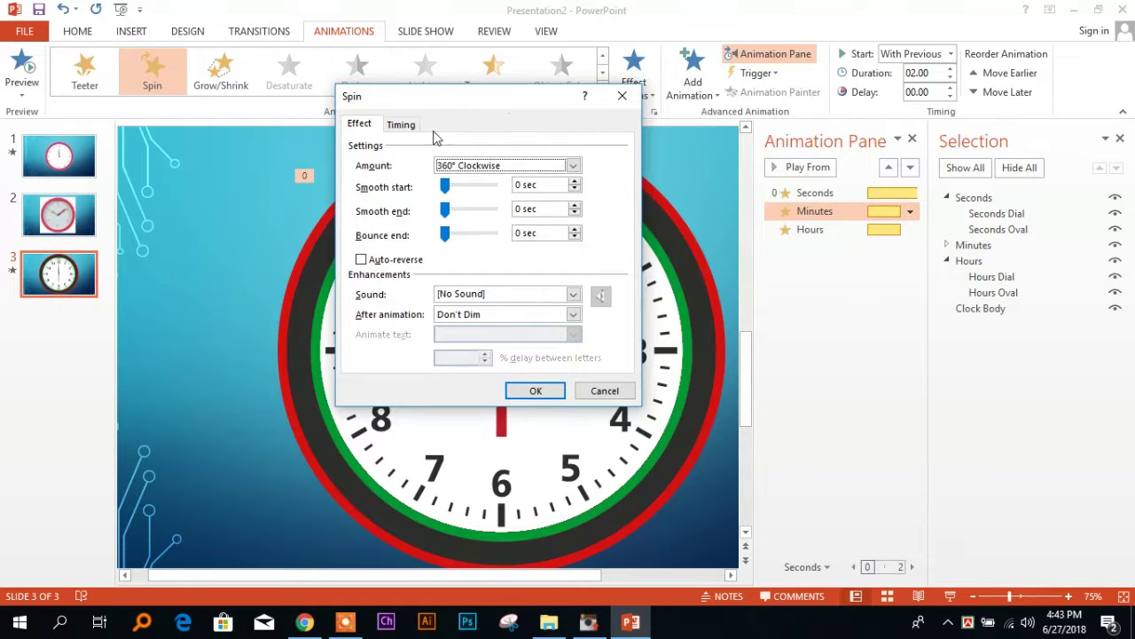
left_click(399, 124)
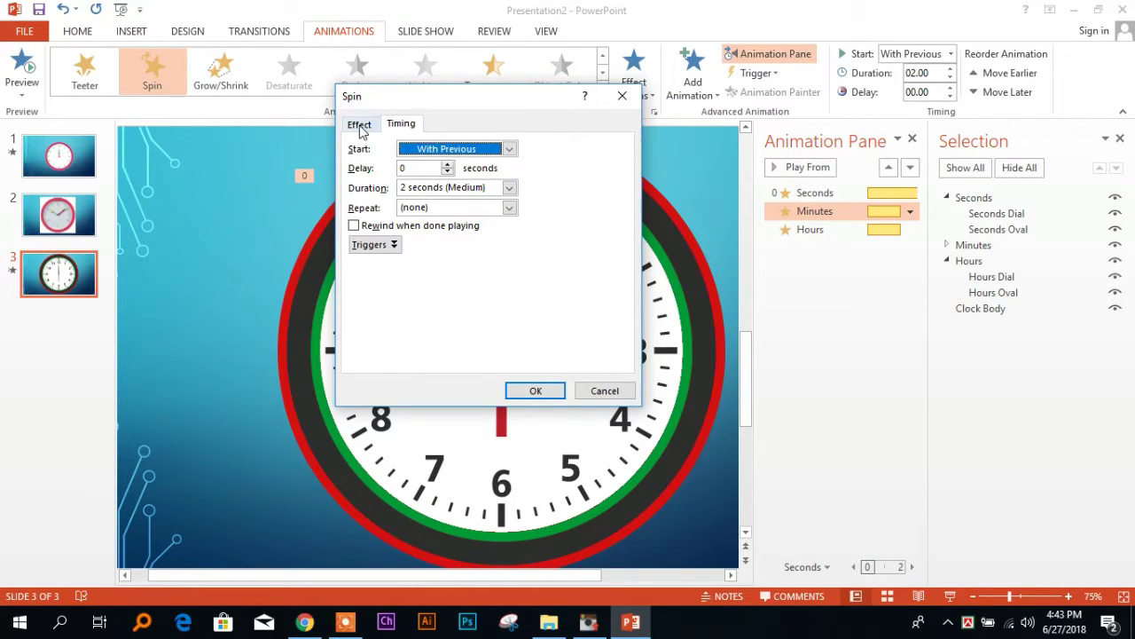
left_click(360, 127)
left_click(574, 166)
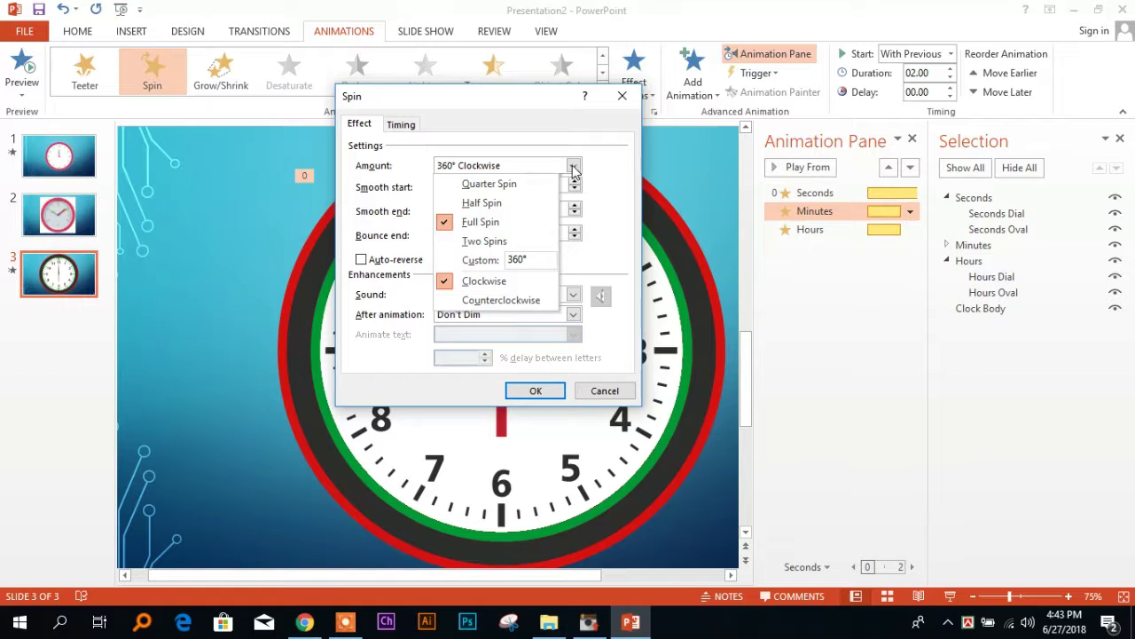
left_click(533, 258)
type("60")
key("Return")
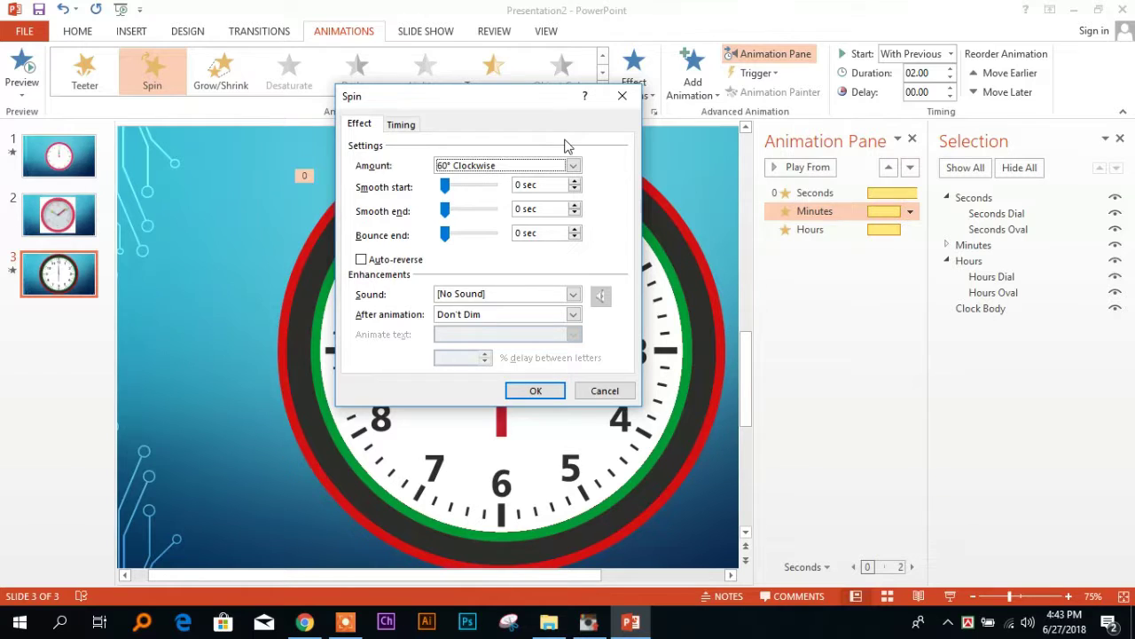
Set the Minutes spin duration to 10 seconds and preview it
left_click(401, 125)
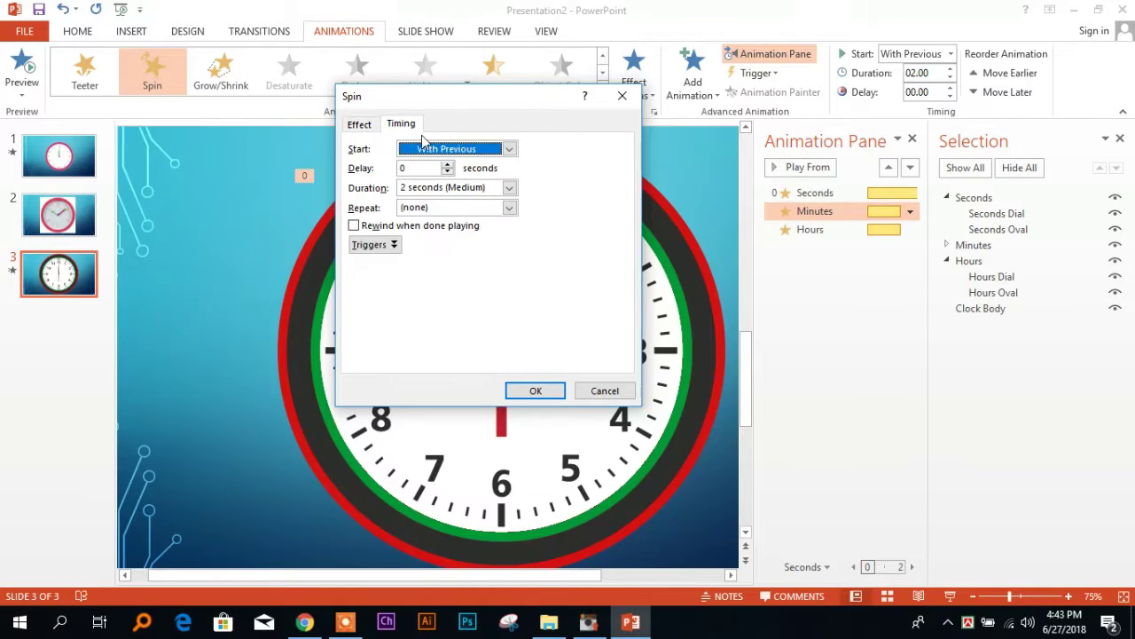
left_click(489, 188)
type("10:00")
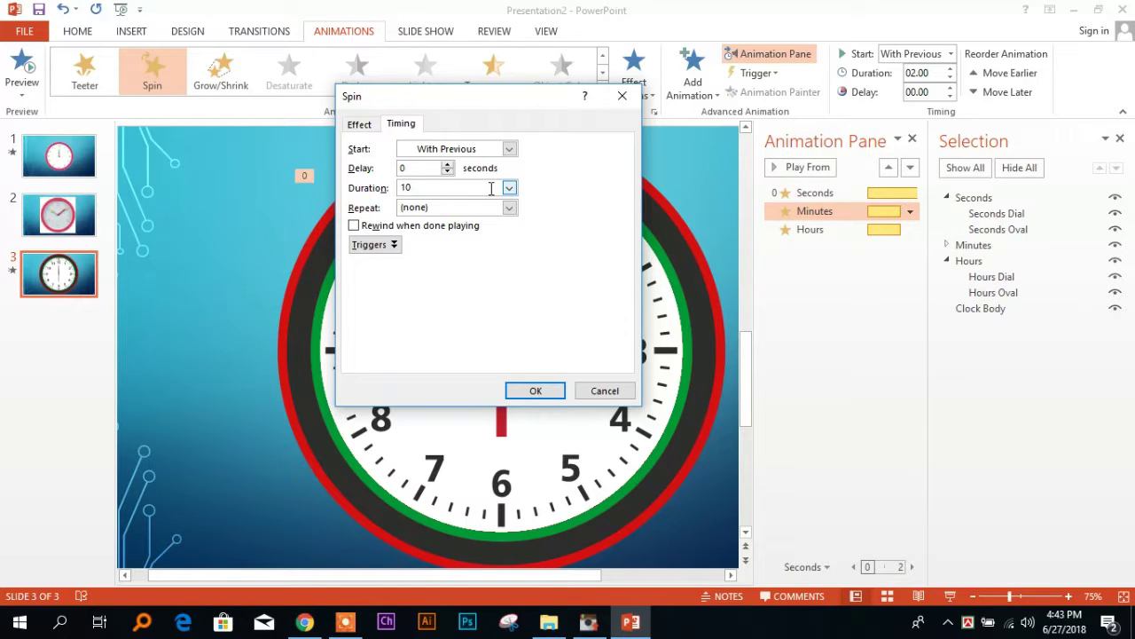
left_click(544, 391)
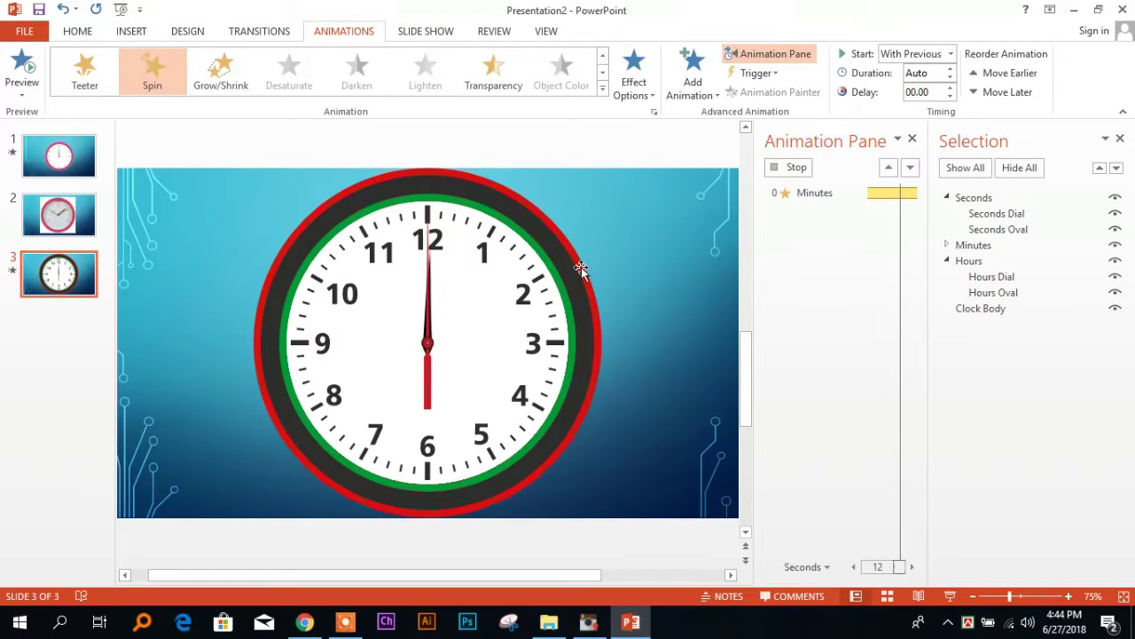
left_click(792, 167)
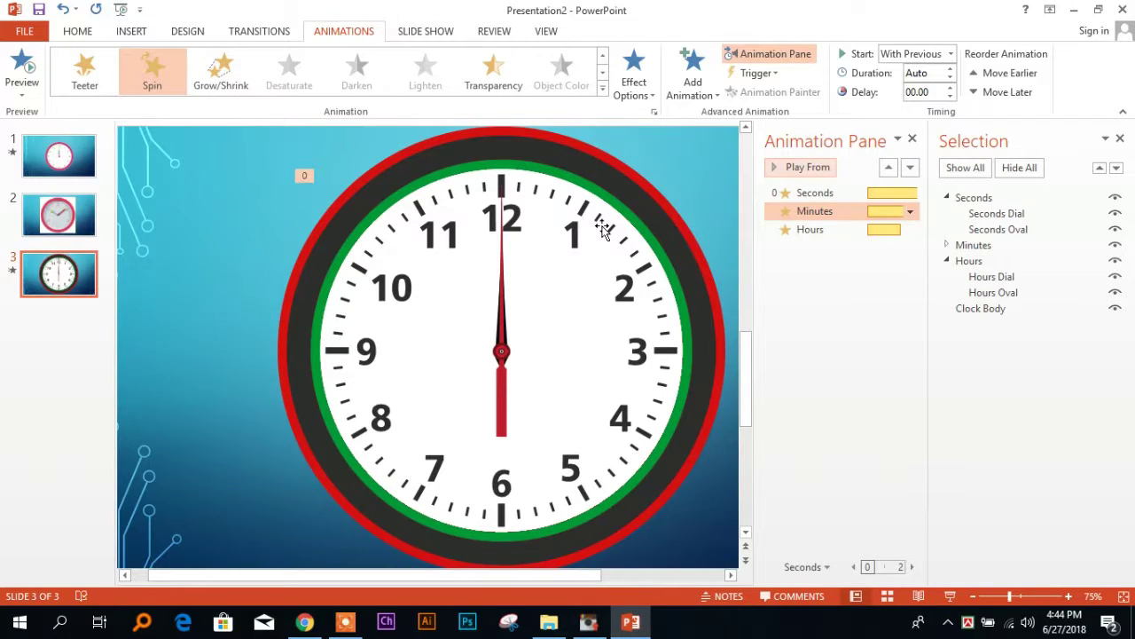
Give the Hours spin a custom 6° clockwise amount and a 10-second duration, then preview it
left_click(828, 228)
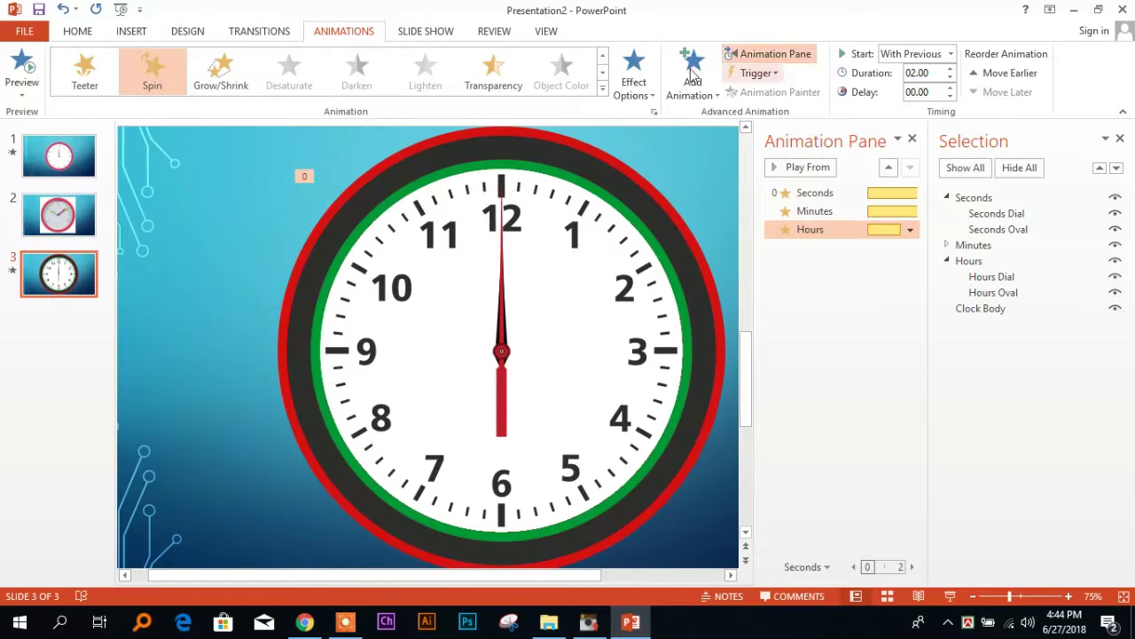
left_click(910, 230)
left_click(811, 304)
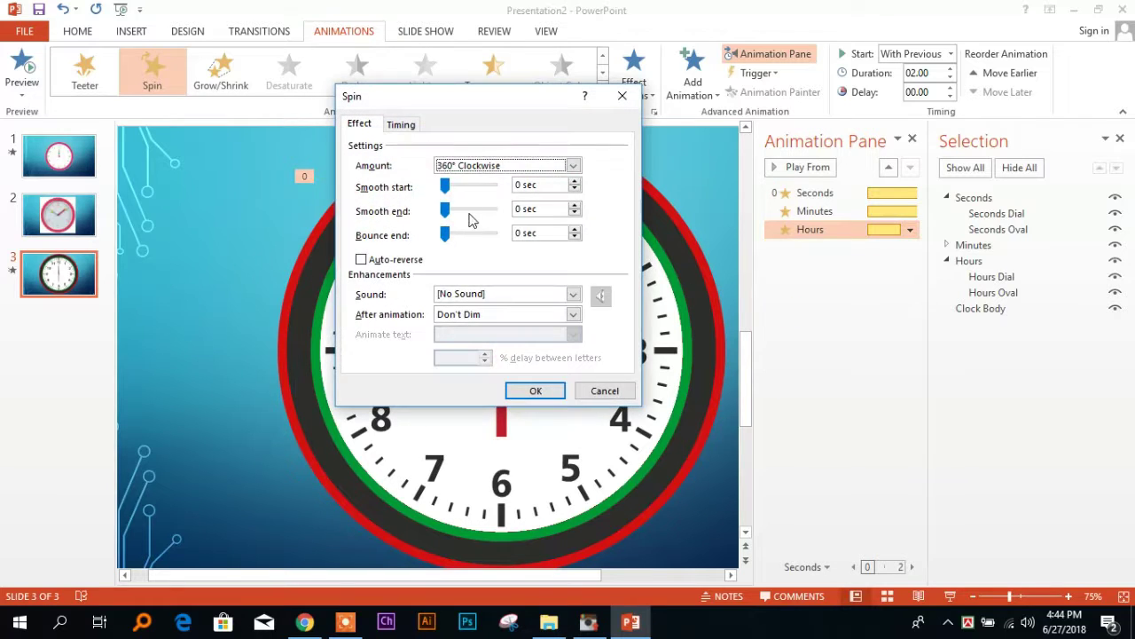
left_click(574, 166)
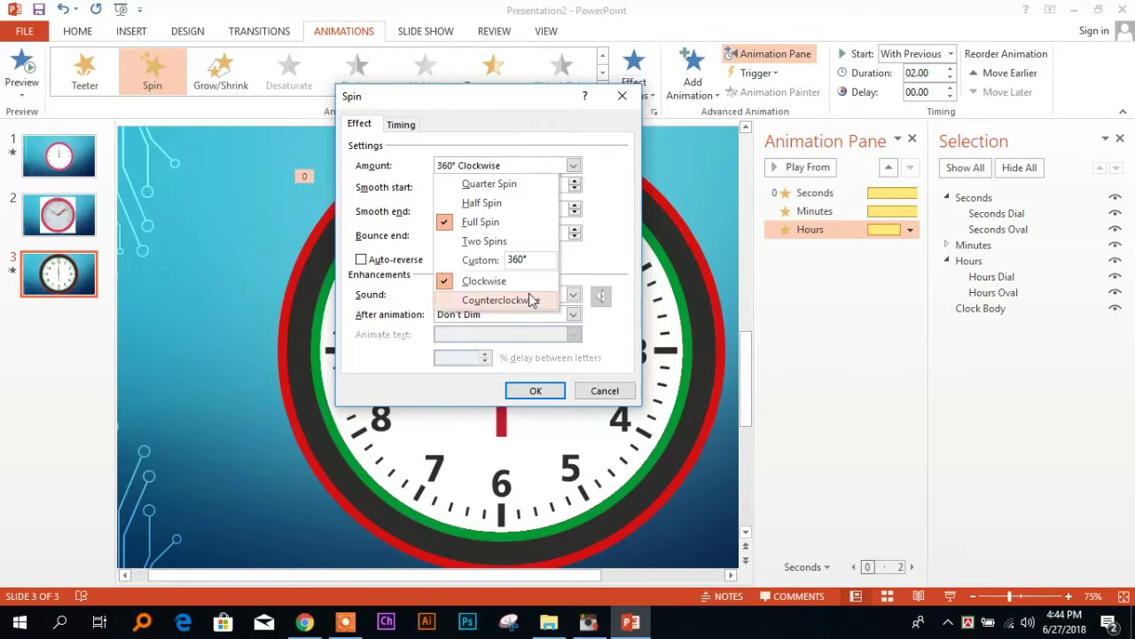
left_click(536, 261)
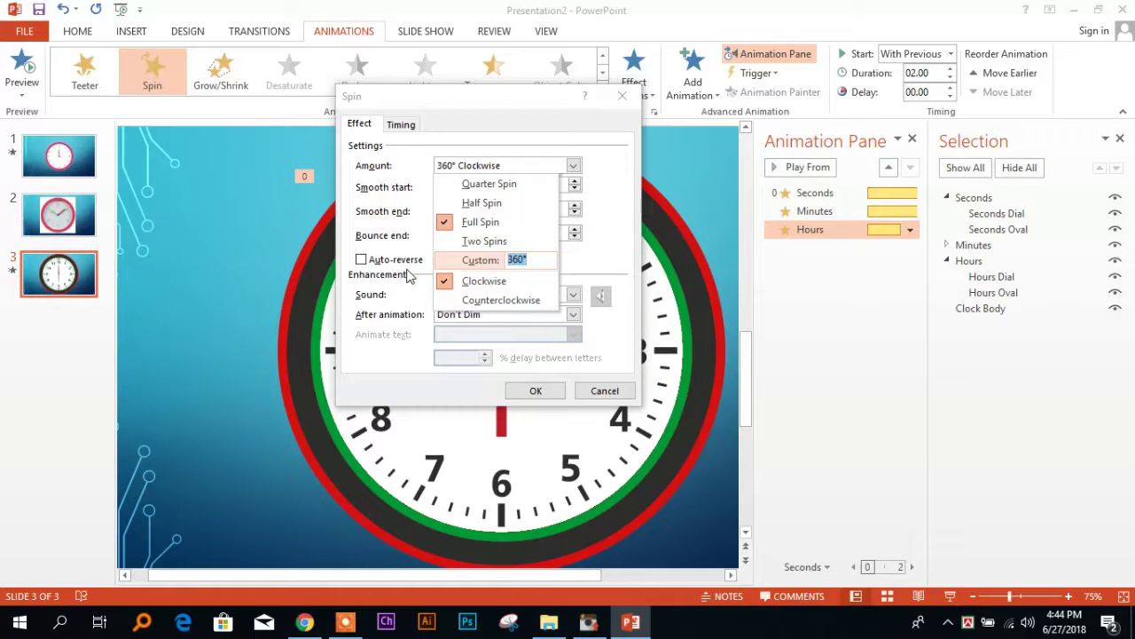
type("6")
left_click(410, 276)
left_click(403, 124)
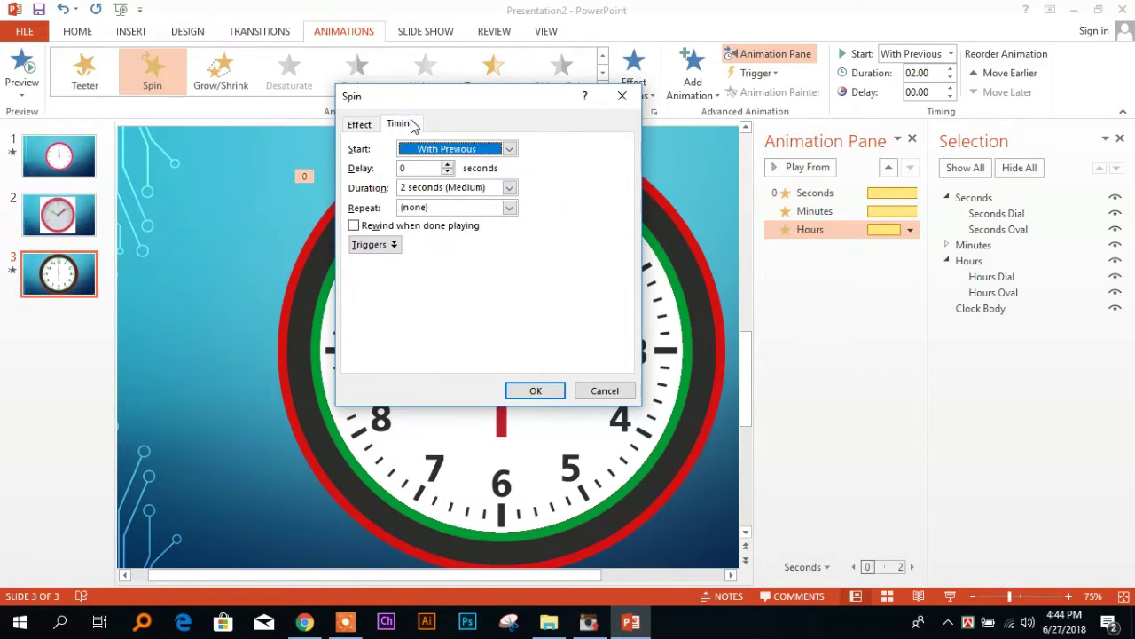
left_click(475, 188)
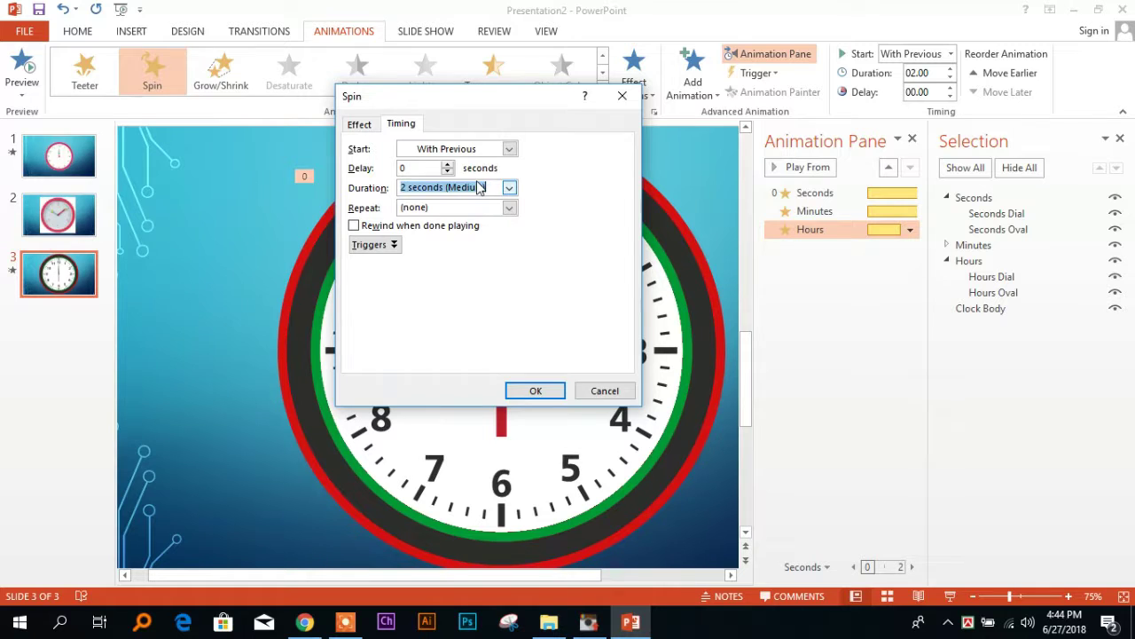
type("10:00")
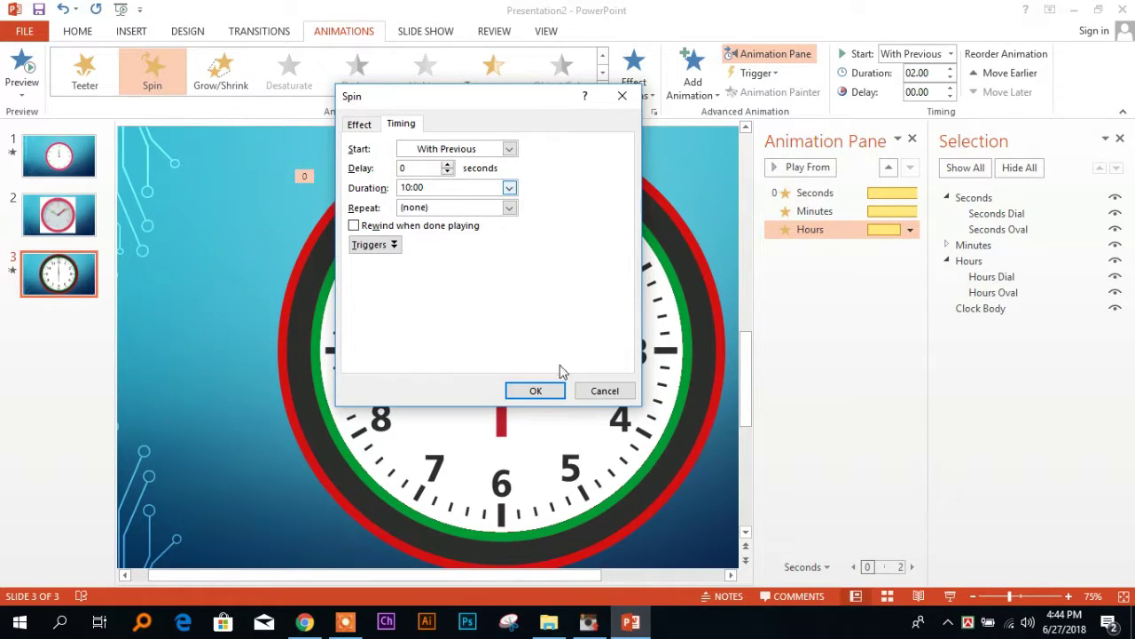
left_click(536, 392)
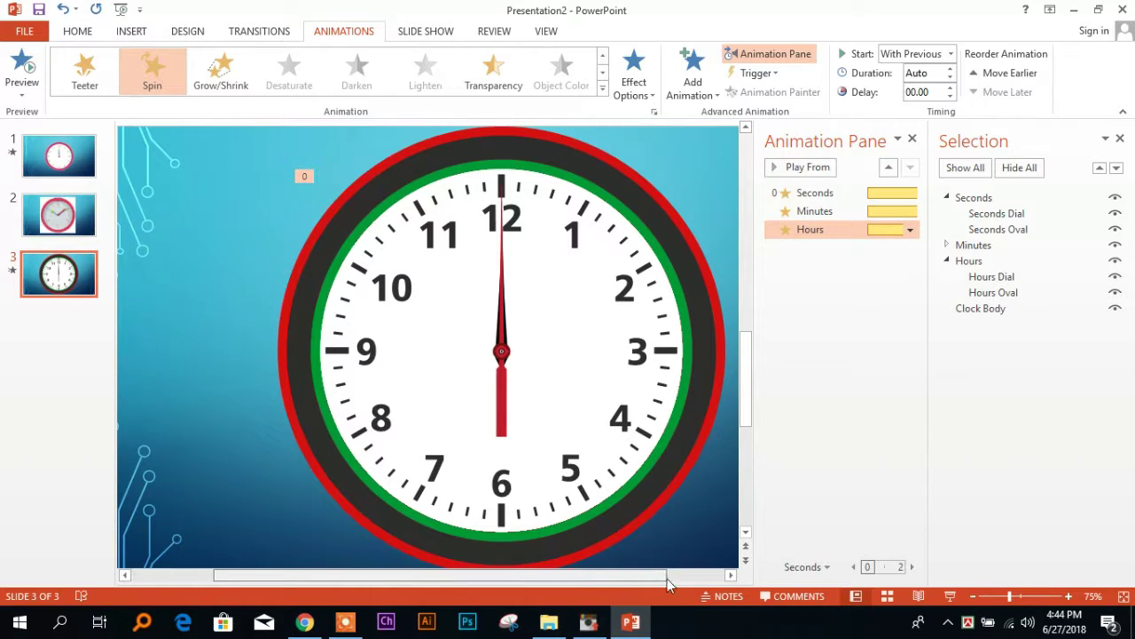
mouse_move(489, 578)
left_mouse_down()
mouse_move(475, 578)
mouse_move(592, 584)
mouse_move(574, 577)
left_mouse_up()
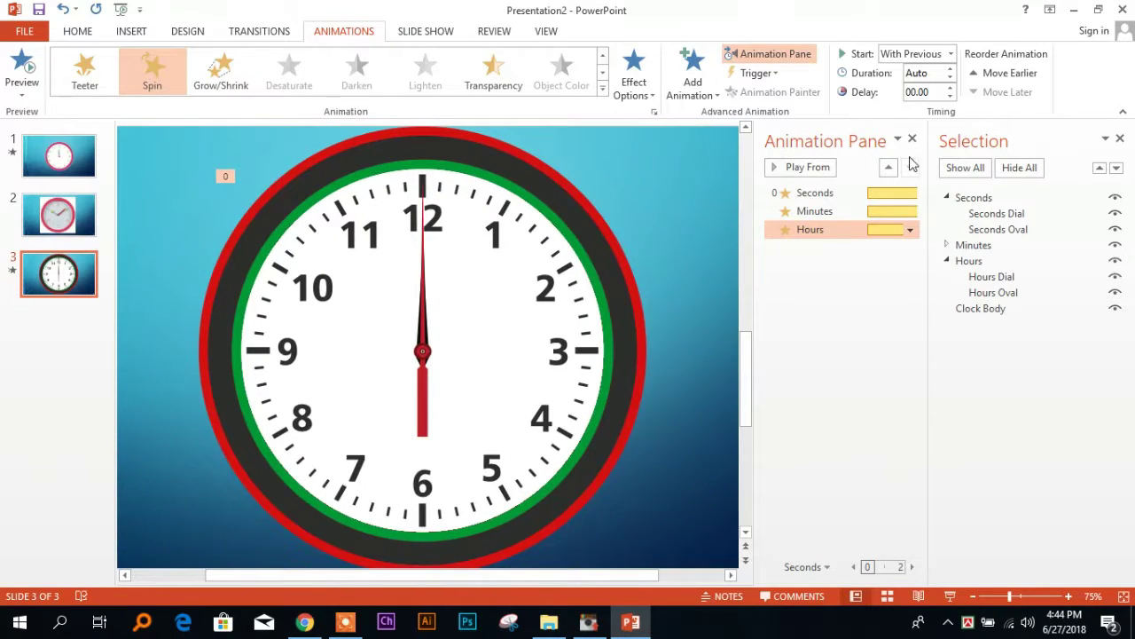
left_click(794, 192)
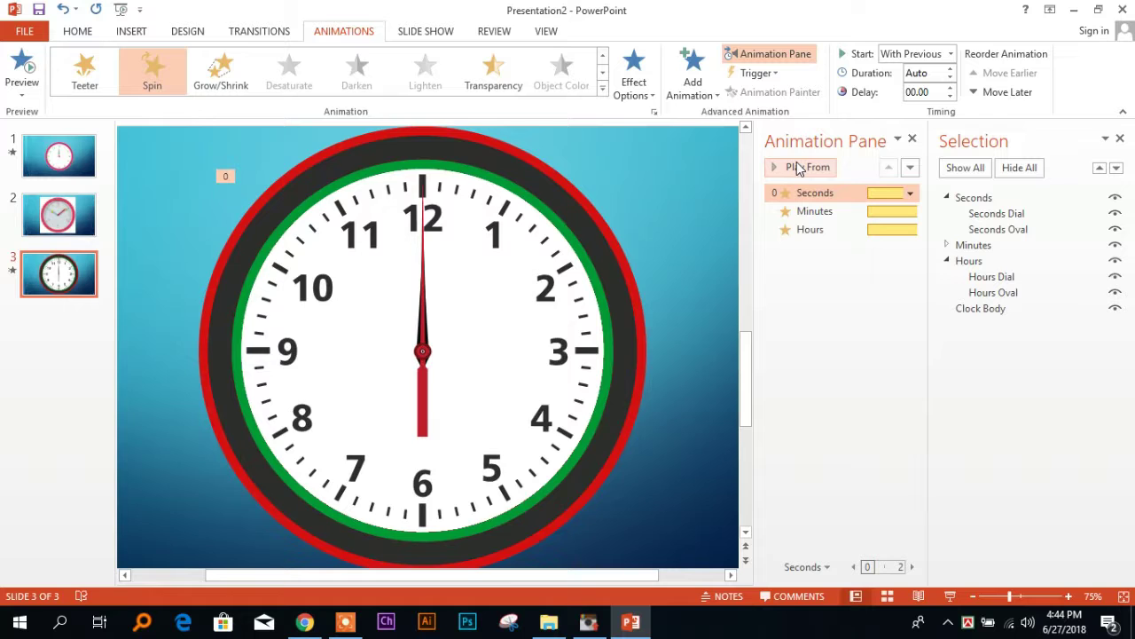
left_click(796, 167)
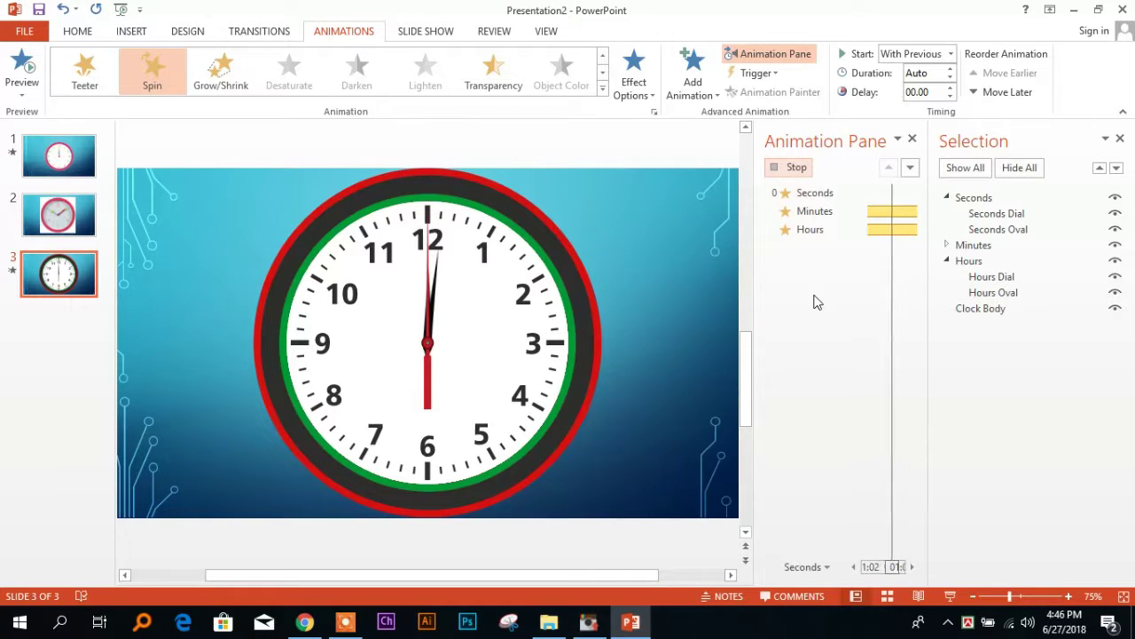
left_click(785, 169)
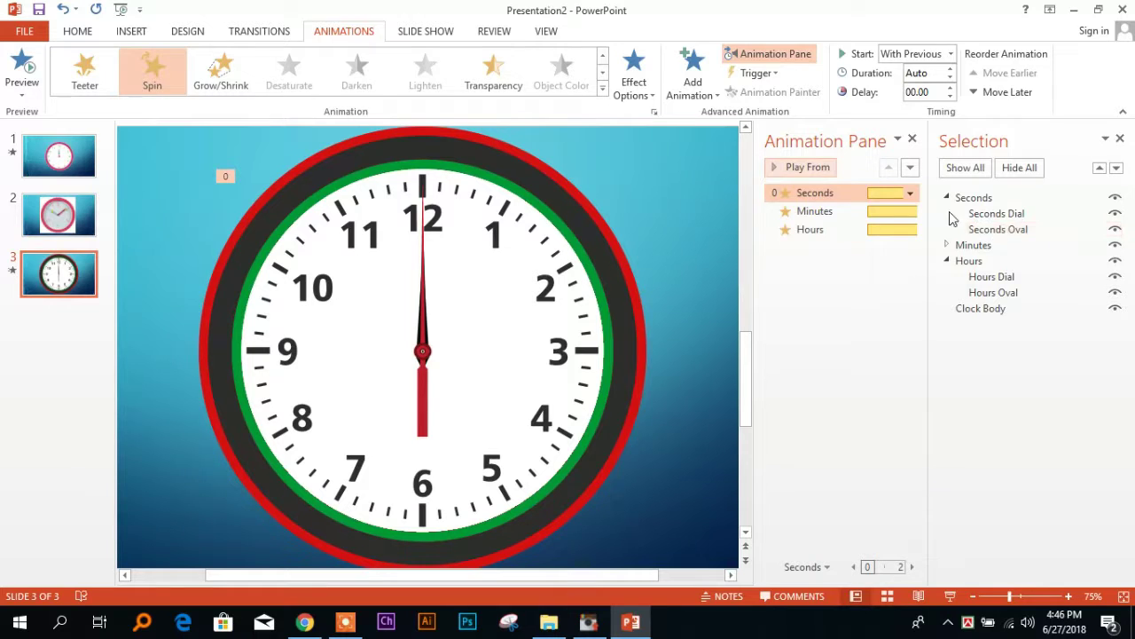
Set the Seconds, Minutes and Hours spins to repeat Until End of Slide, then preview
key("Page_Up")
key("Page_Up")
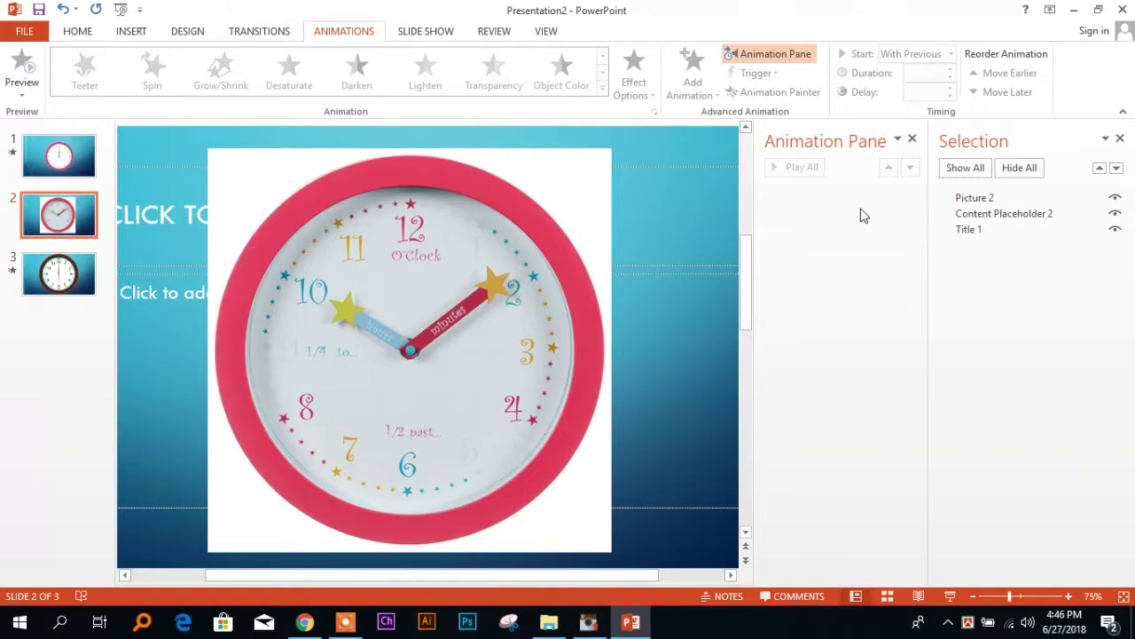
key("Page_Down")
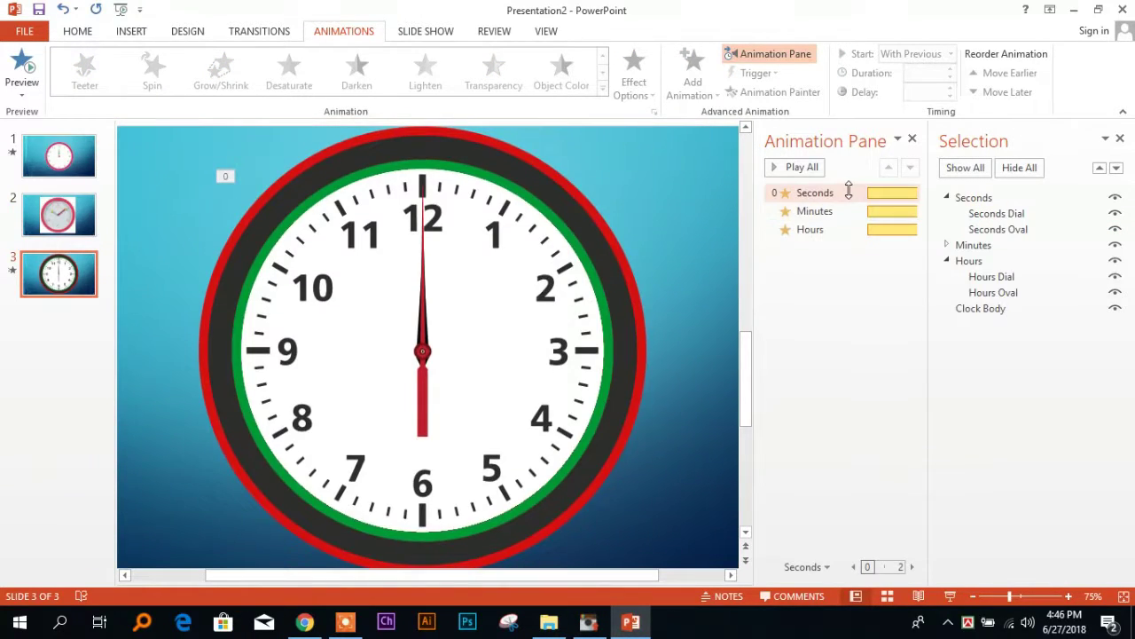
left_click(849, 192)
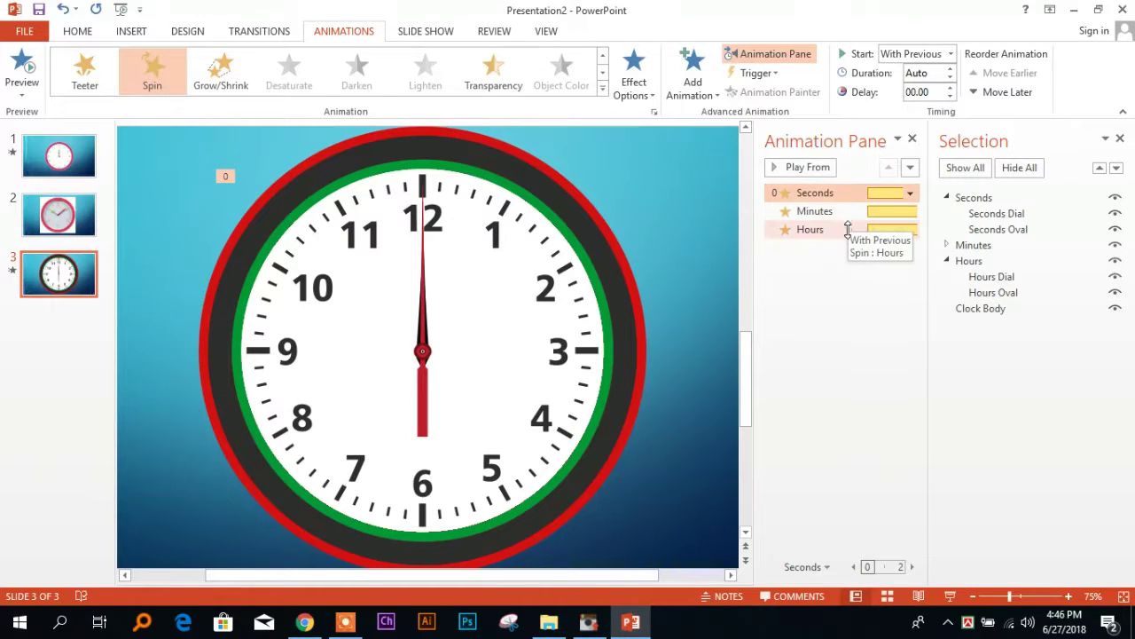
left_click(846, 230, "shift")
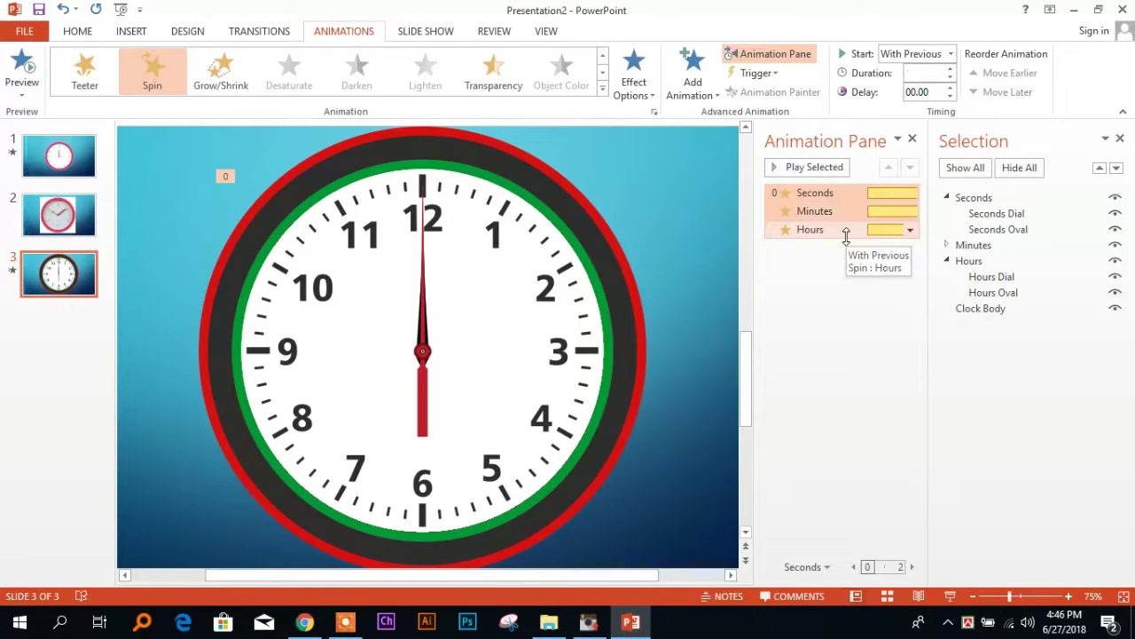
left_click(910, 230)
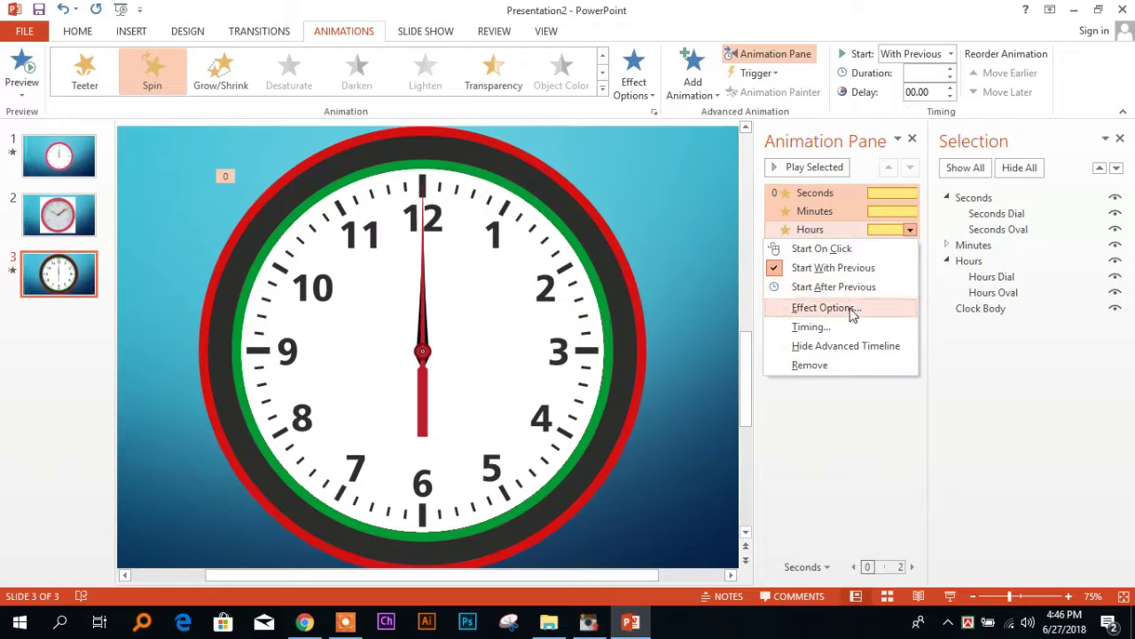
left_click(852, 307)
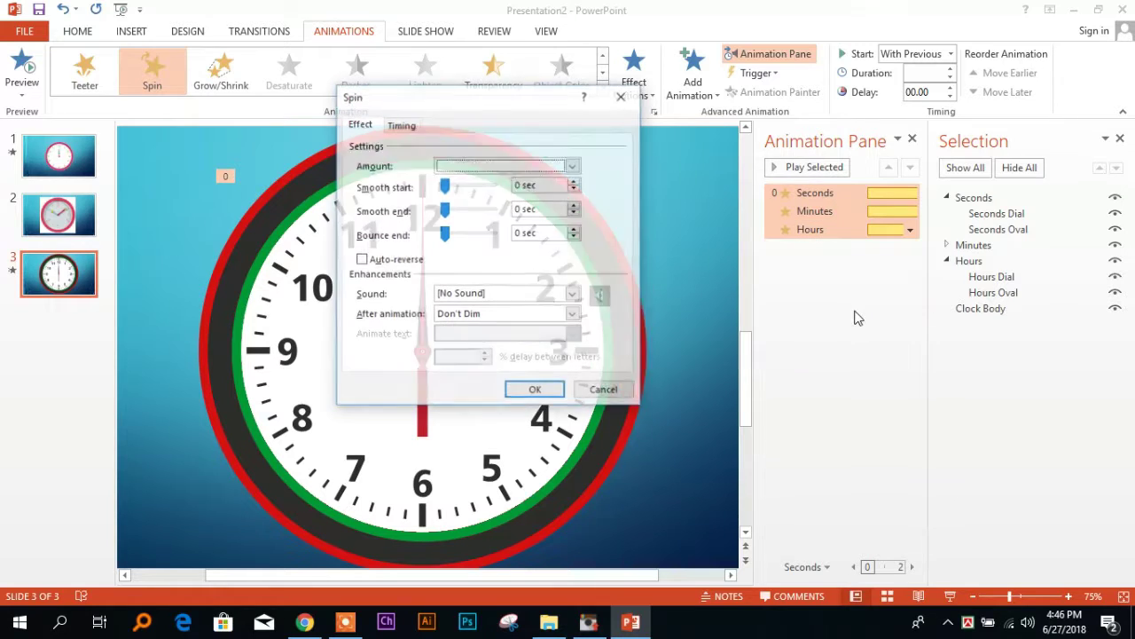
left_click(400, 125)
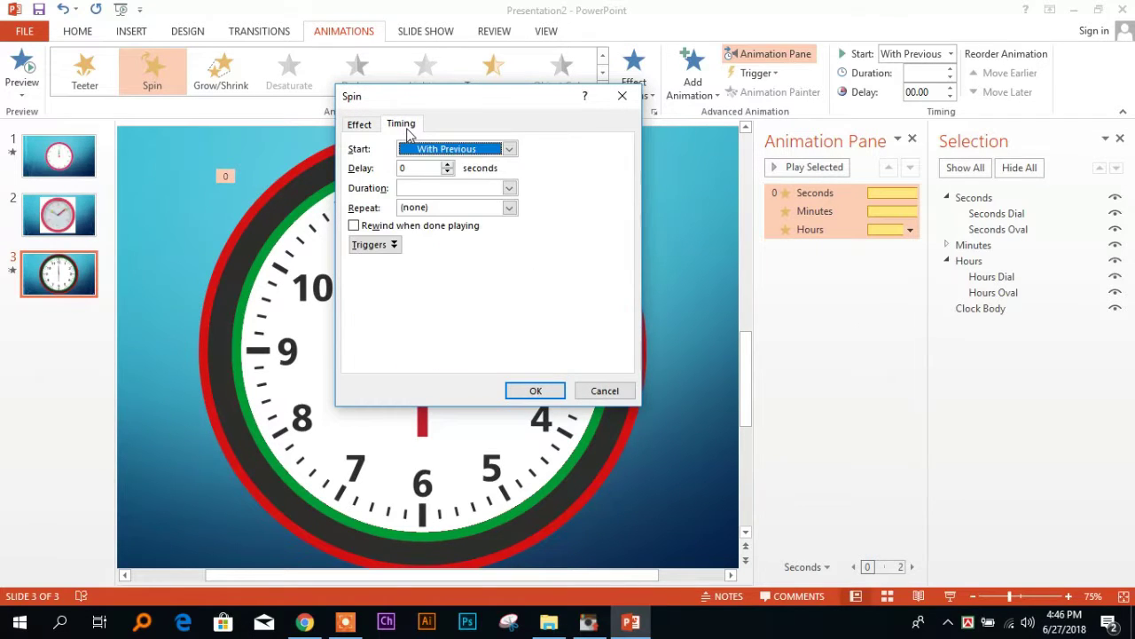
left_click(510, 207)
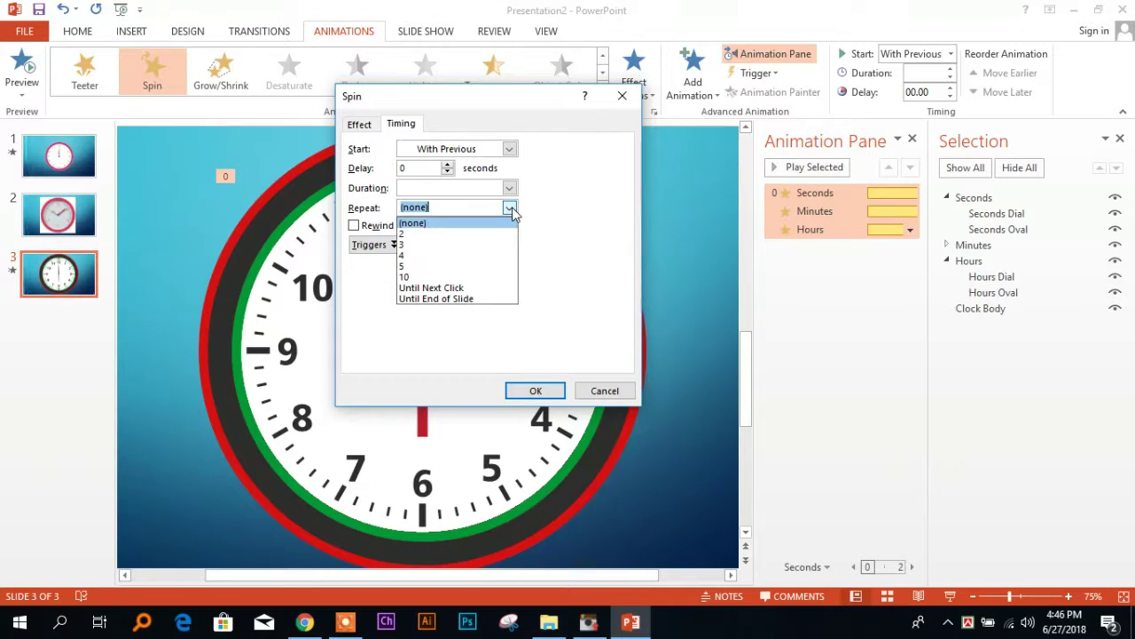
left_click(454, 299)
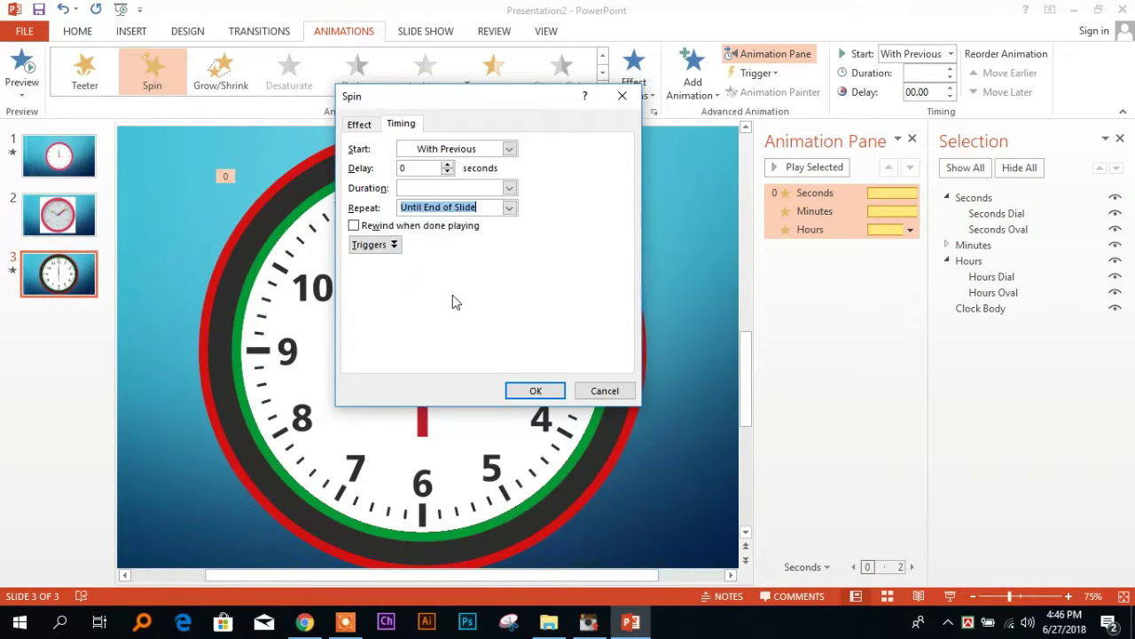
left_click(540, 391)
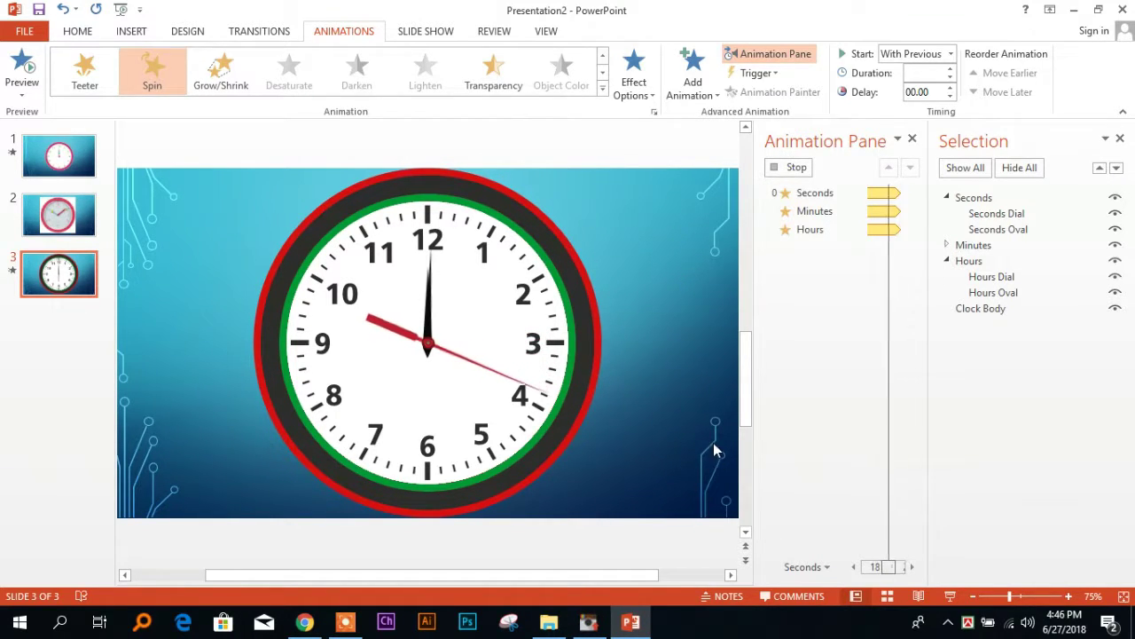
Present slide 3 full-screen to watch the three clock hands turn
left_click(949, 596)
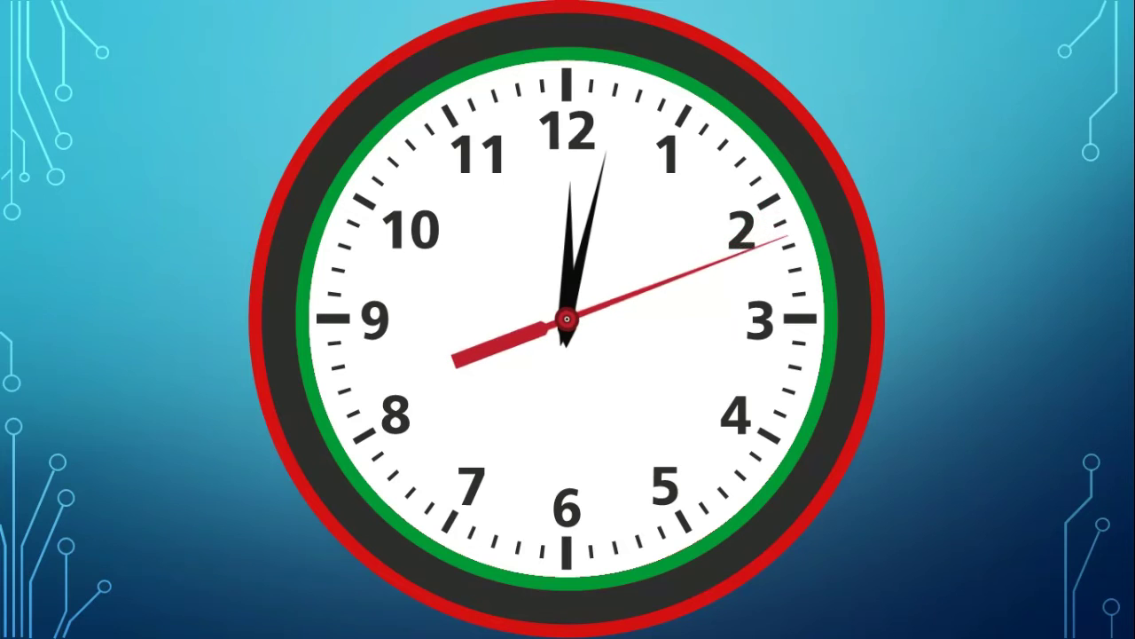
right_click(994, 392)
Choose End Show to leave the presentation and return to editing slide 3
left_click(965, 385)
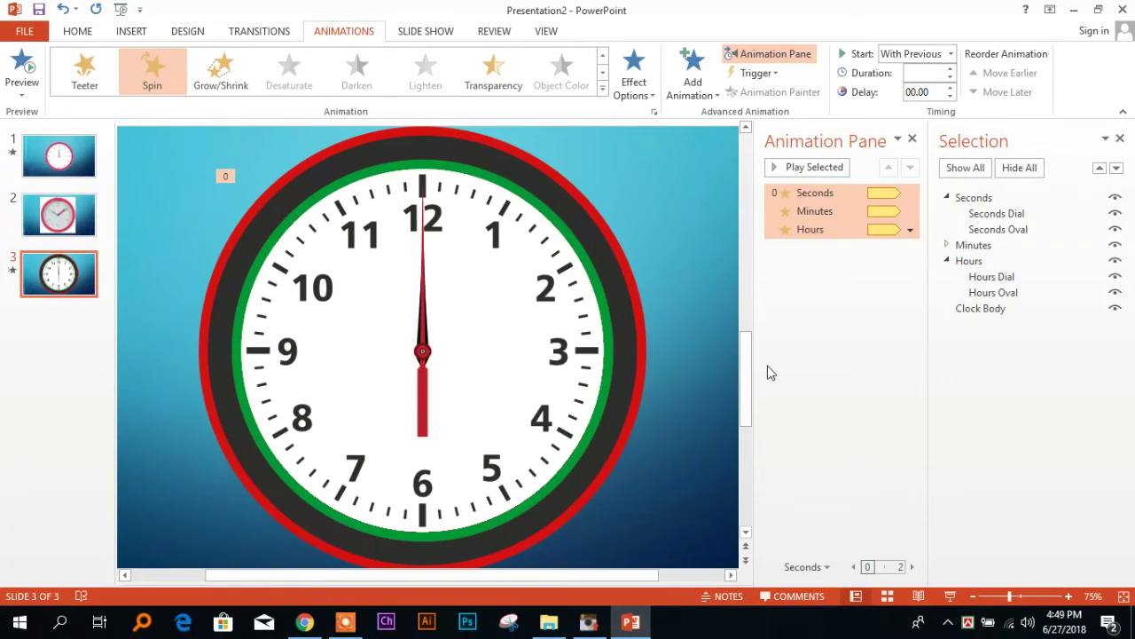
left_click_drag(752, 369, 746, 325)
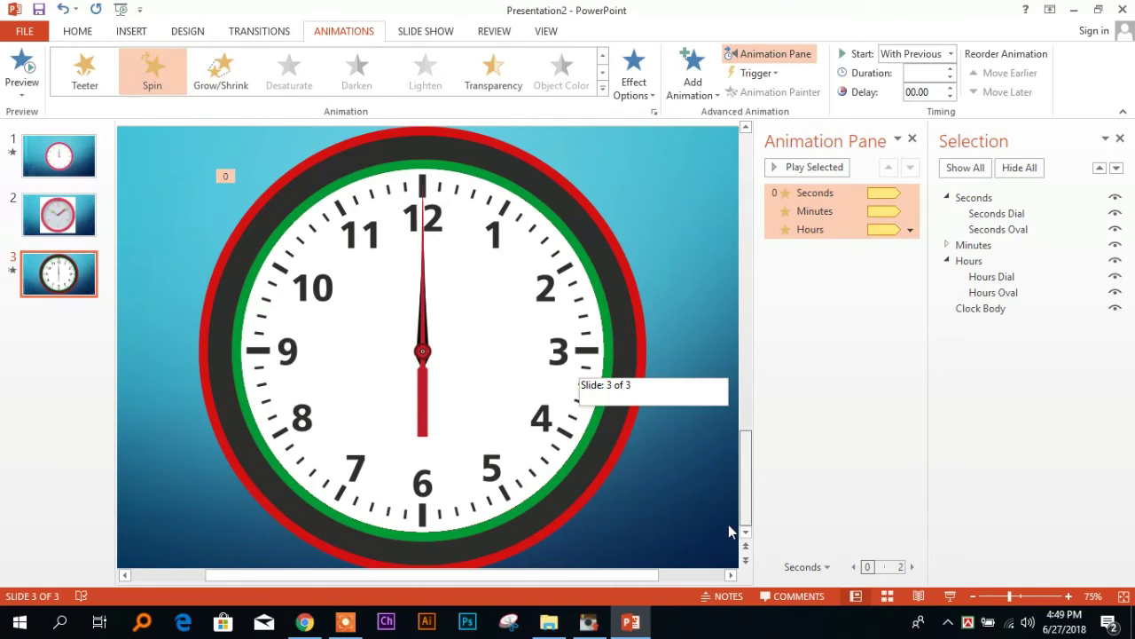
left_click_drag(728, 532, 517, 255)
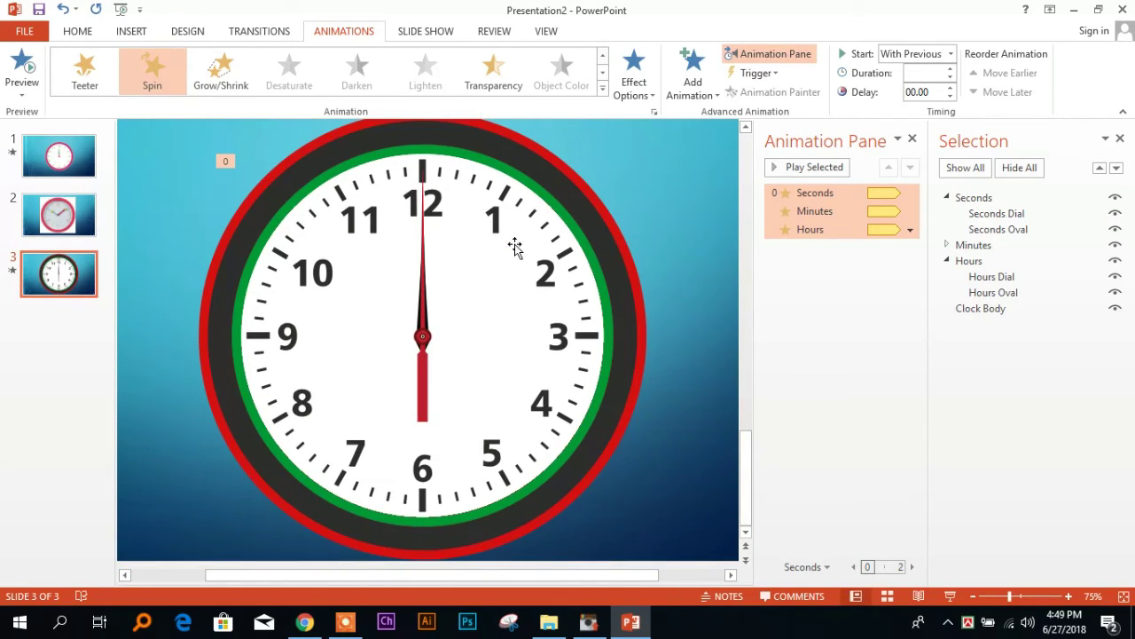